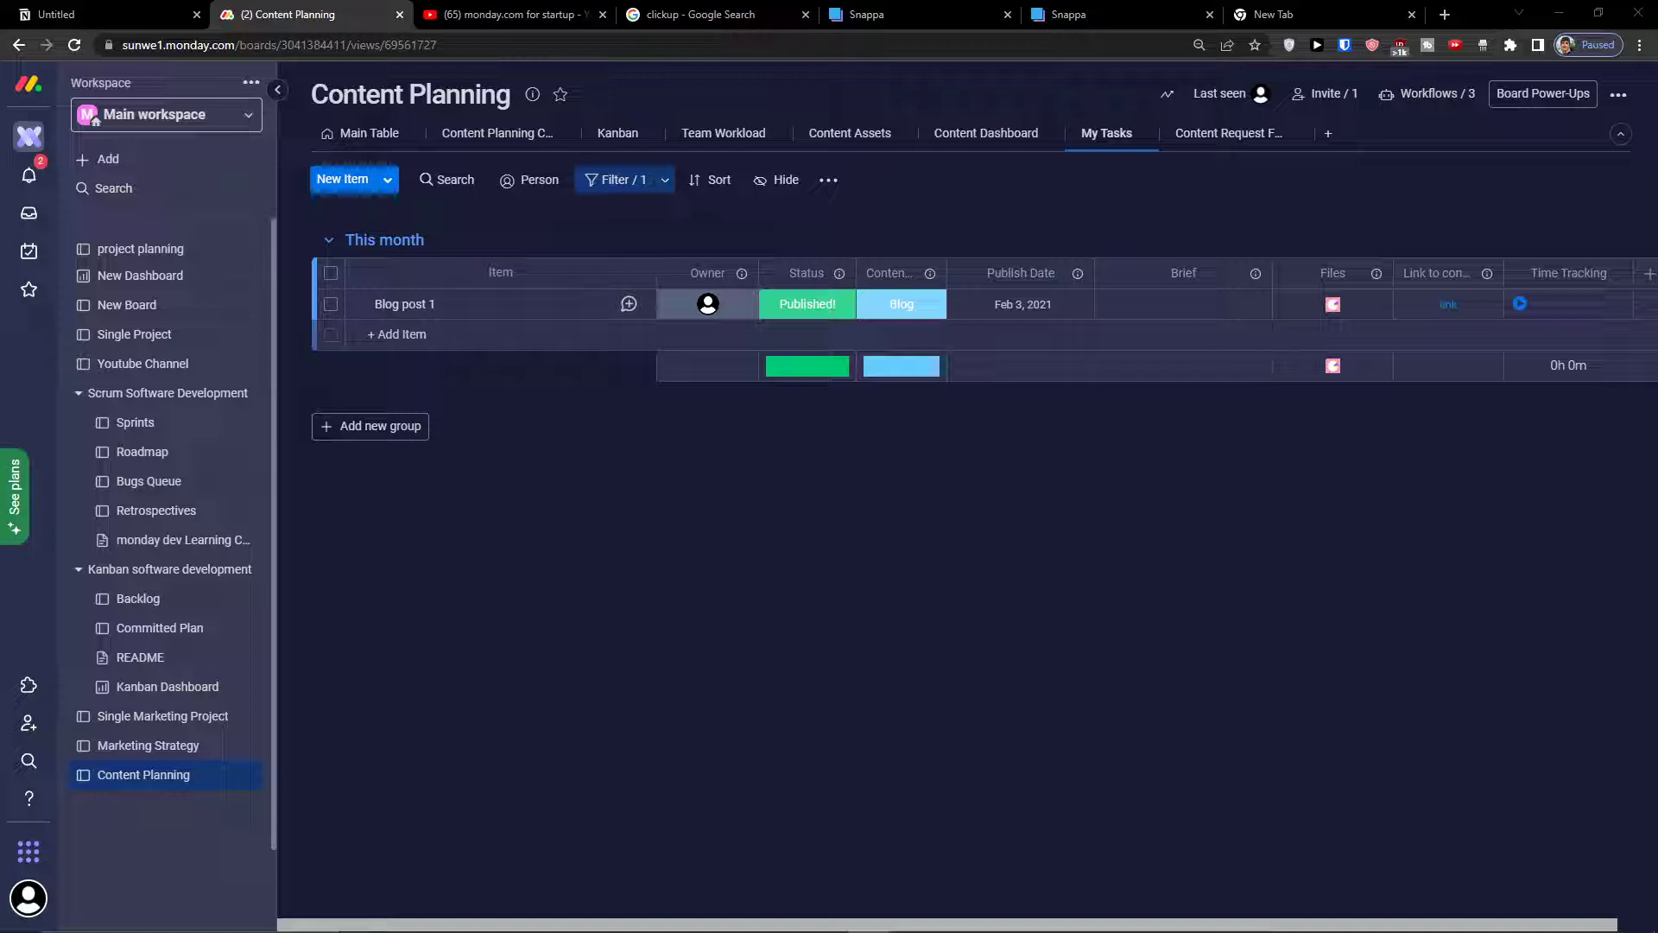
# Step: Open the template gallery from Add and filter it to the Real Estate category
pyautogui.click(177, 162)
pyautogui.click(333, 248)
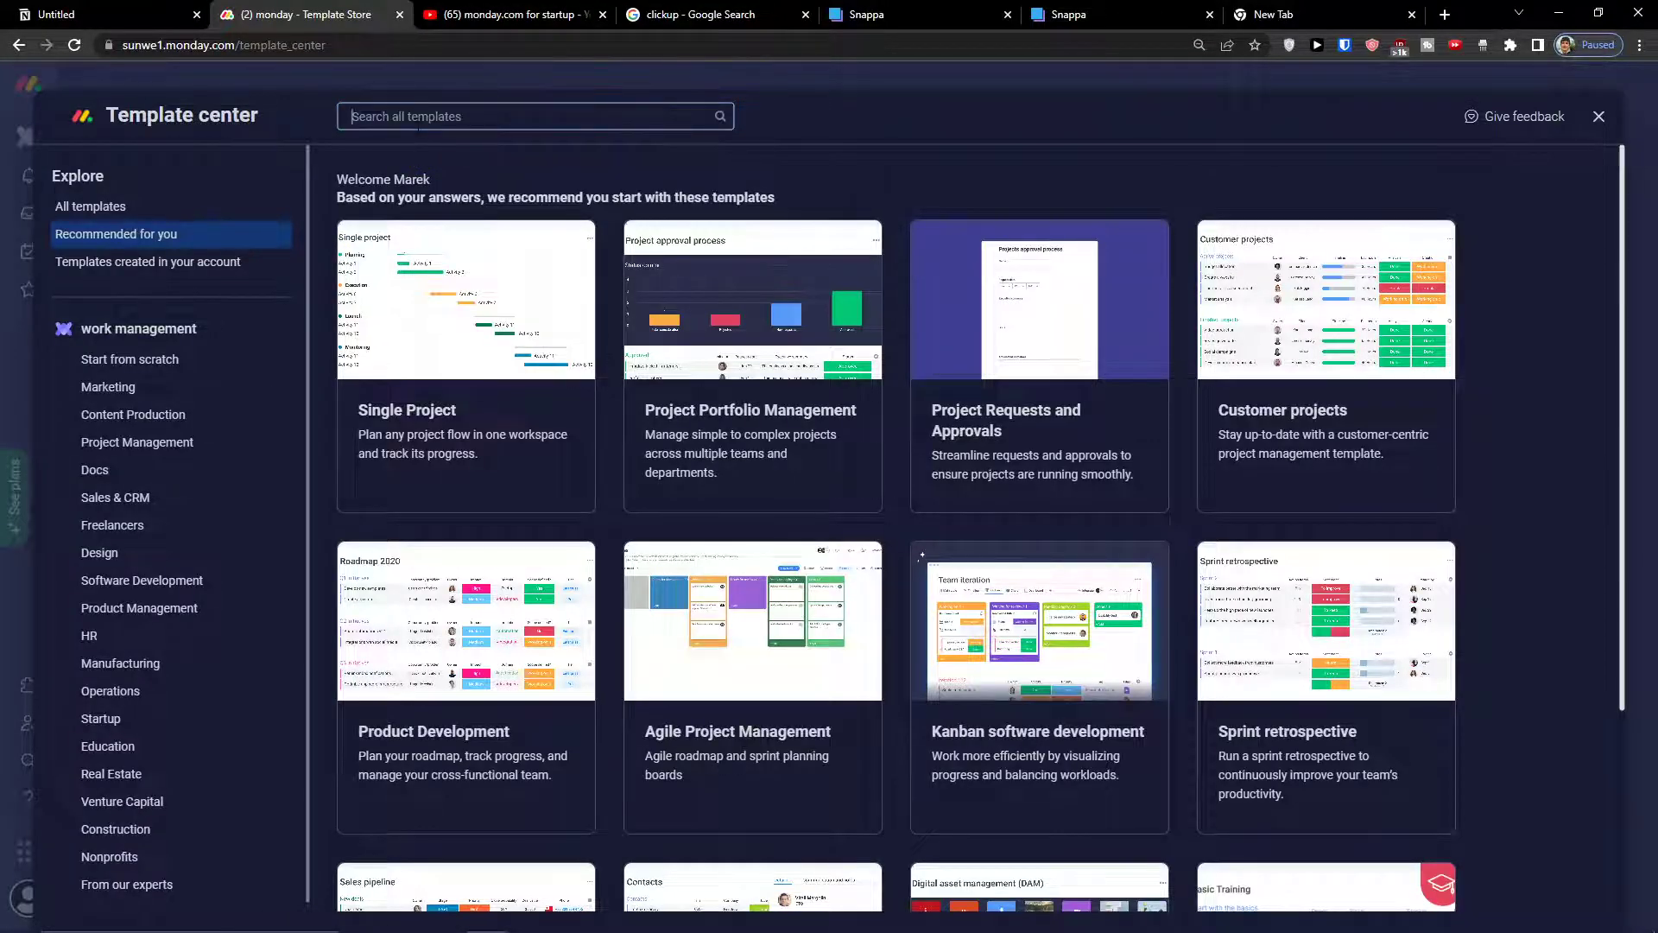
pyautogui.write('y')
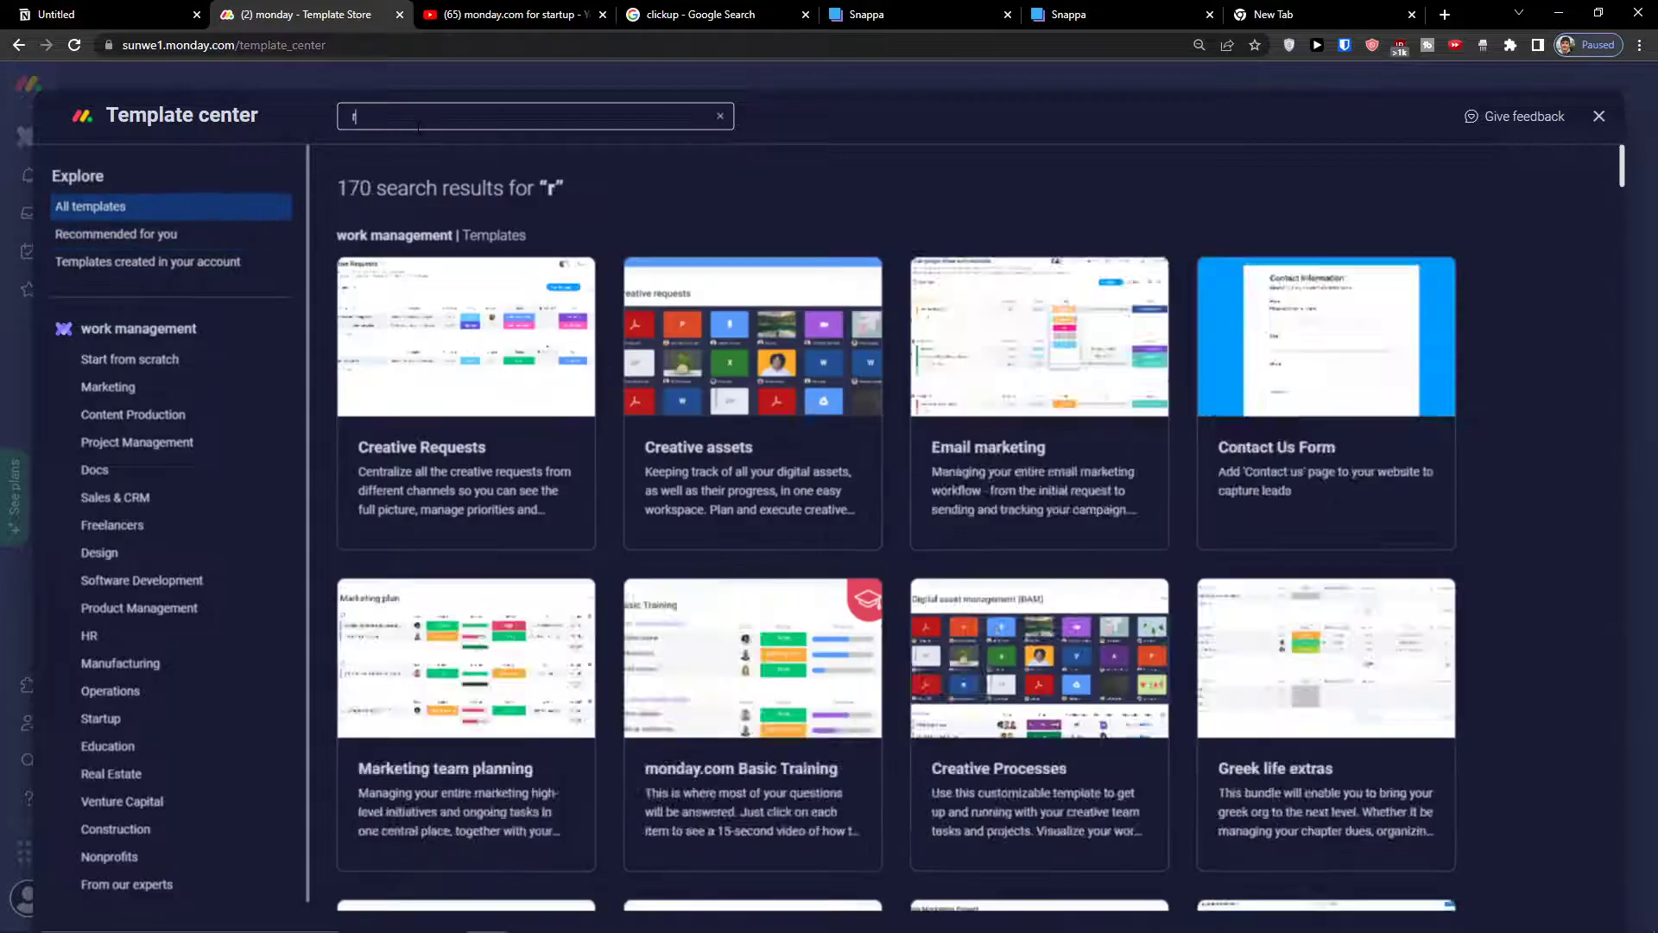
pyautogui.press('BackSpace')
pyautogui.scroll(-1, 130, 656)
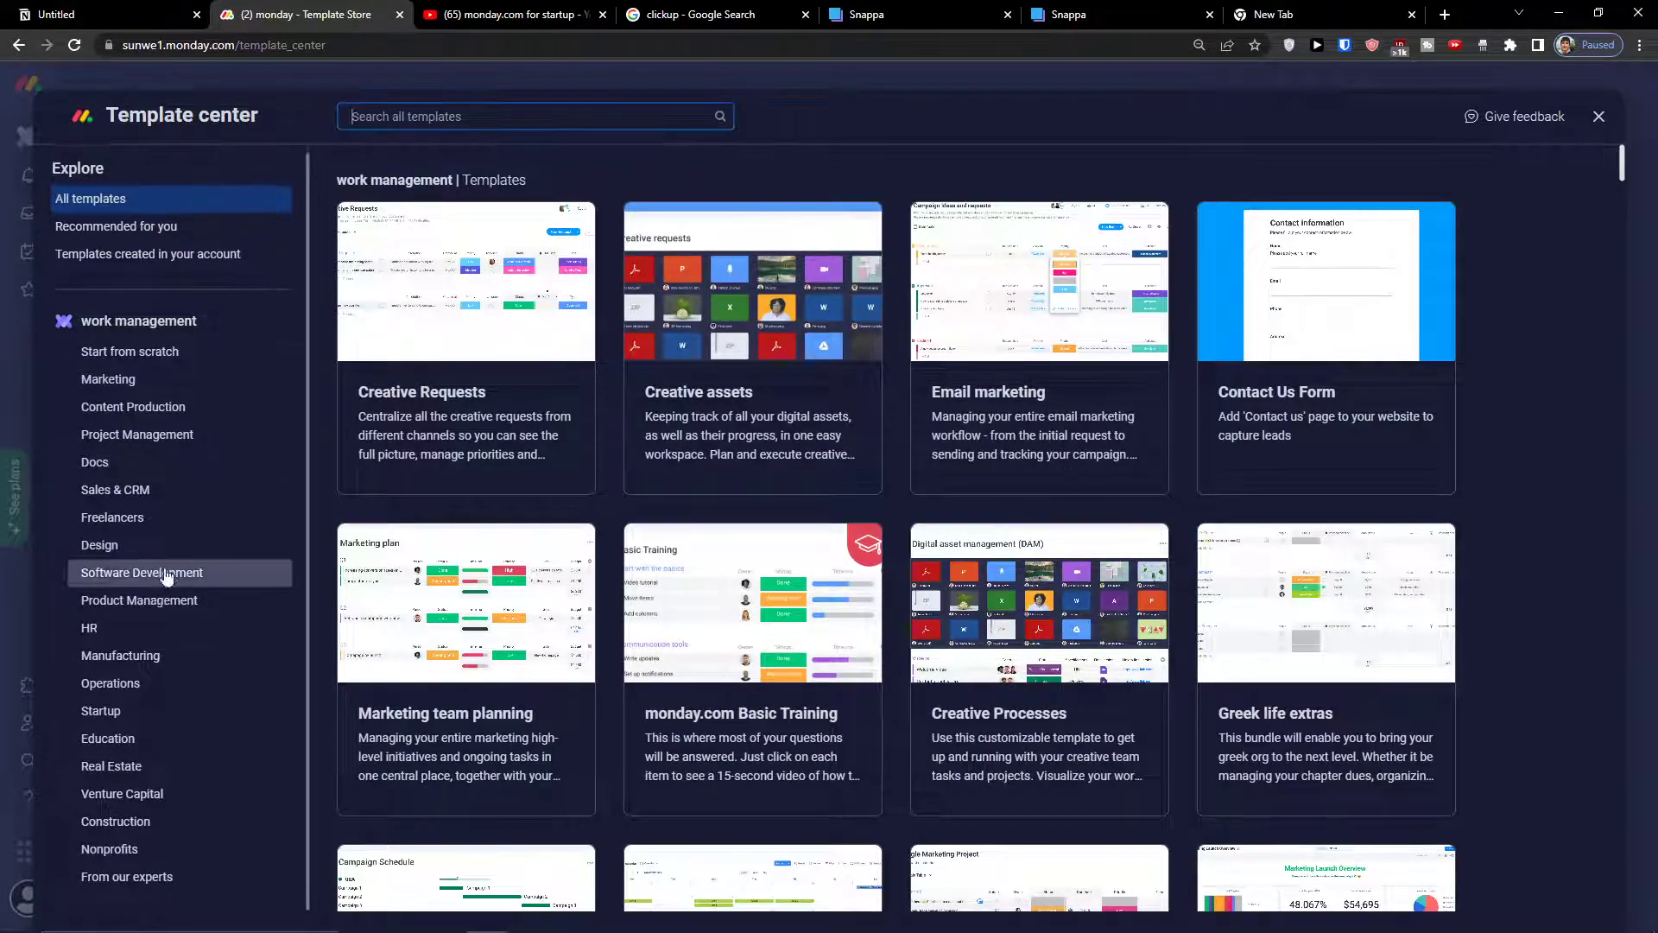
pyautogui.click(136, 743)
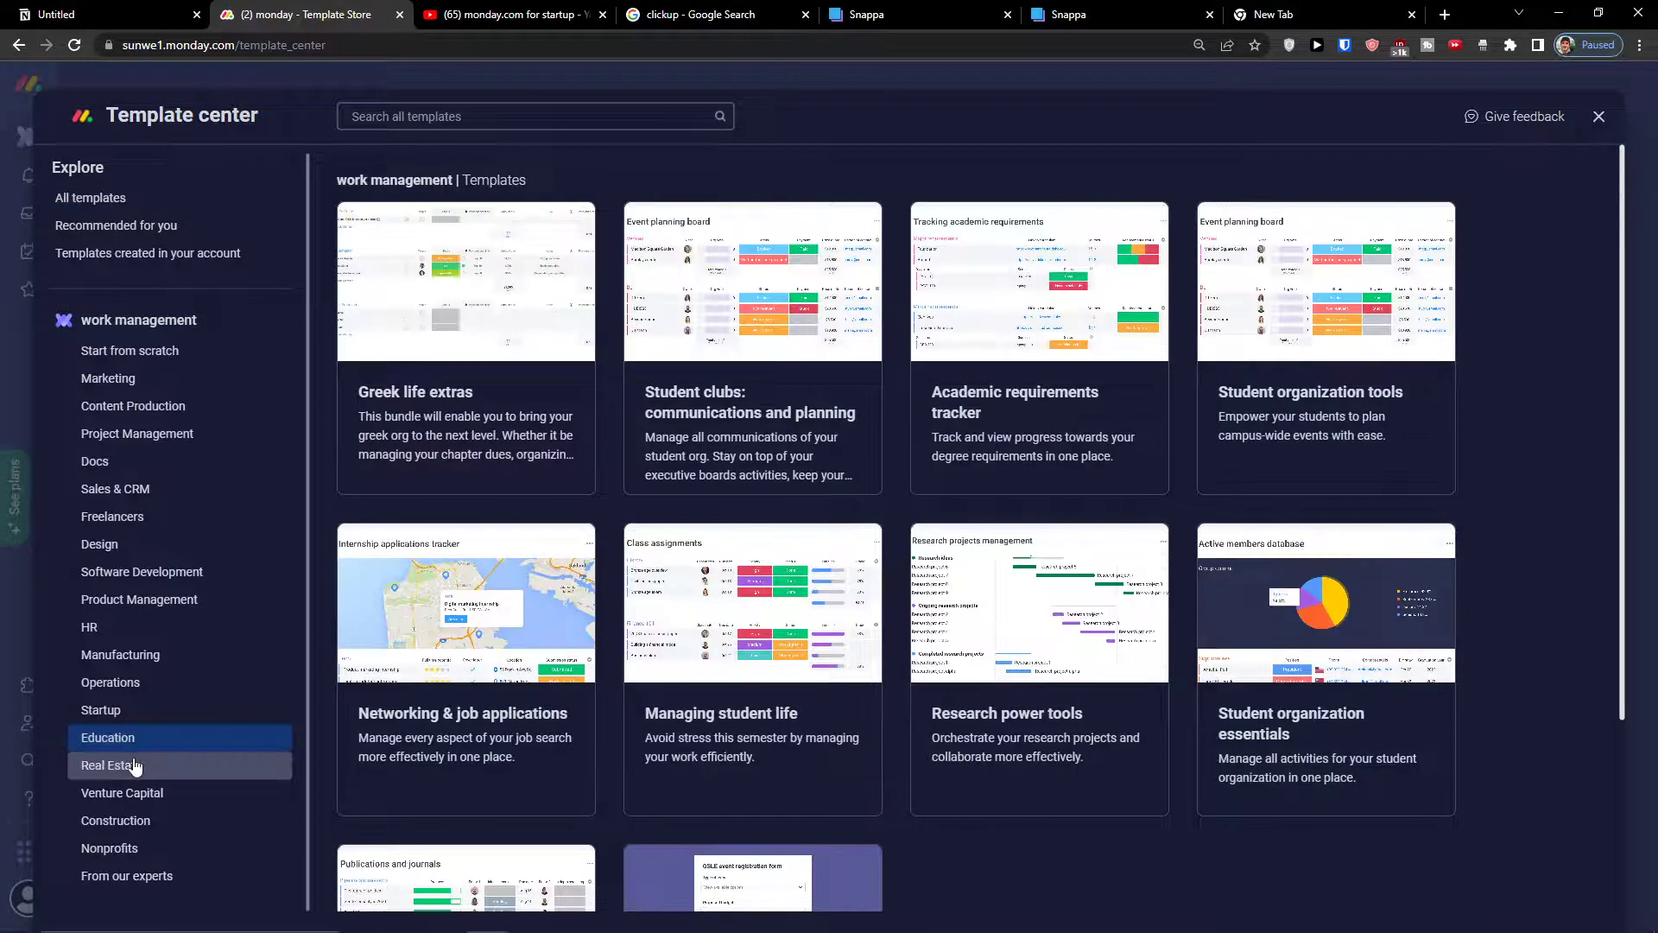
pyautogui.click(134, 765)
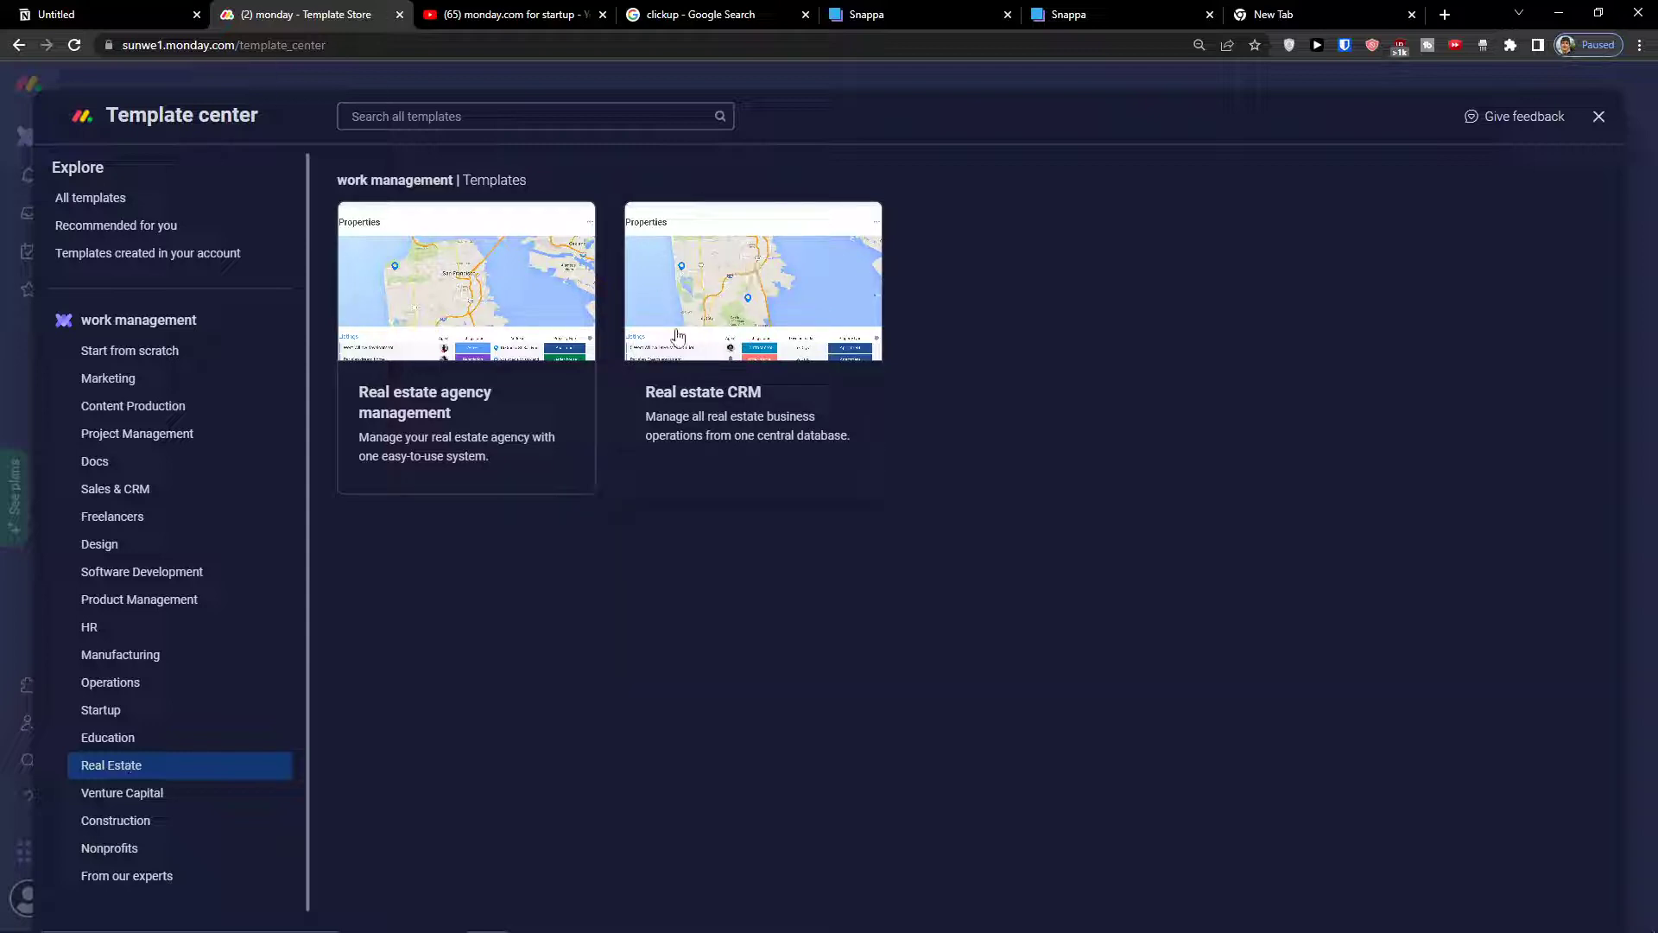
# Step: Open the Real estate CRM template and use it to create its boards
pyautogui.click(788, 296)
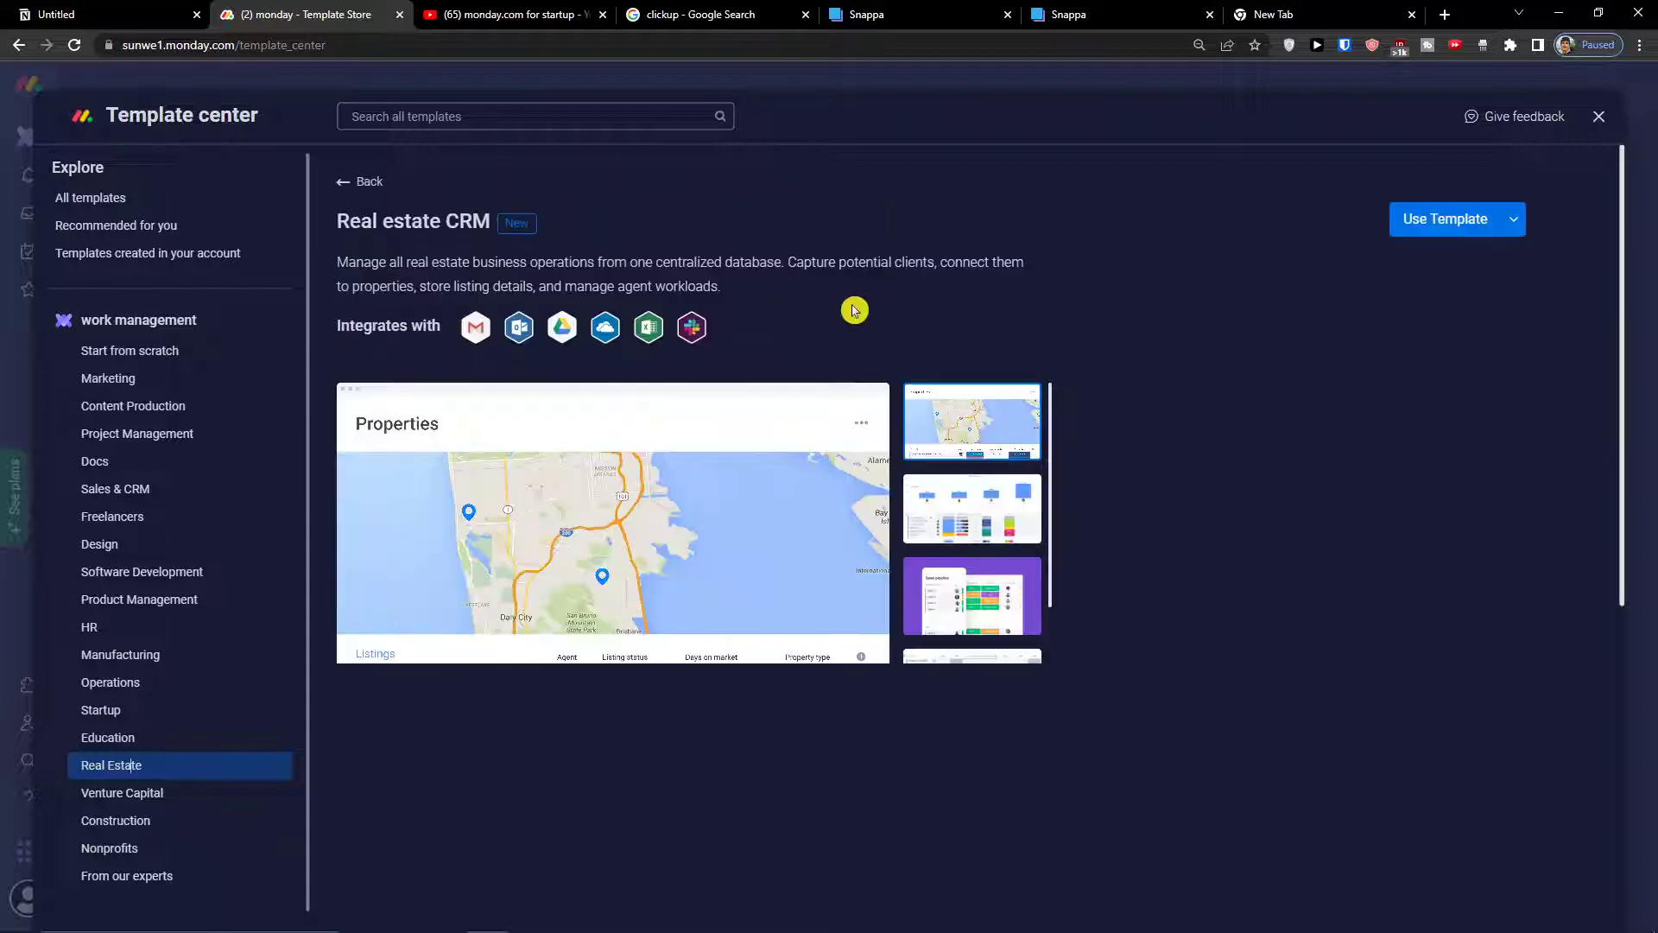
pyautogui.click(1436, 245)
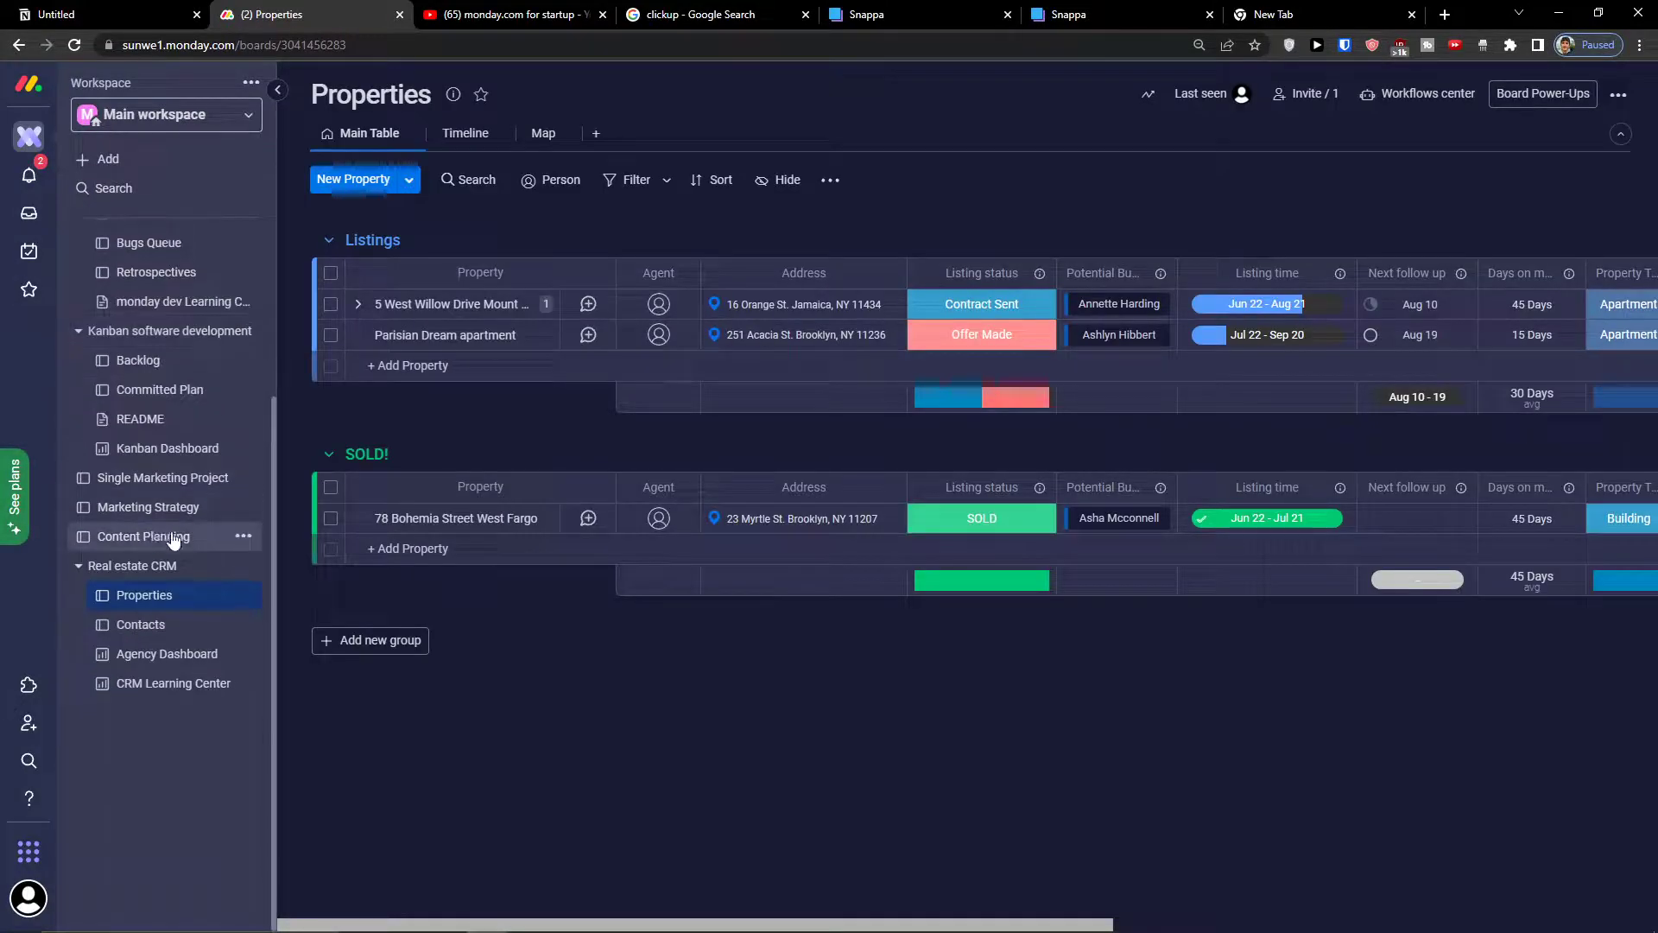
# Step: Look at the CRM Learning Center, return to Properties, and start a new Listings property
pyautogui.scroll(3, 184, 544)
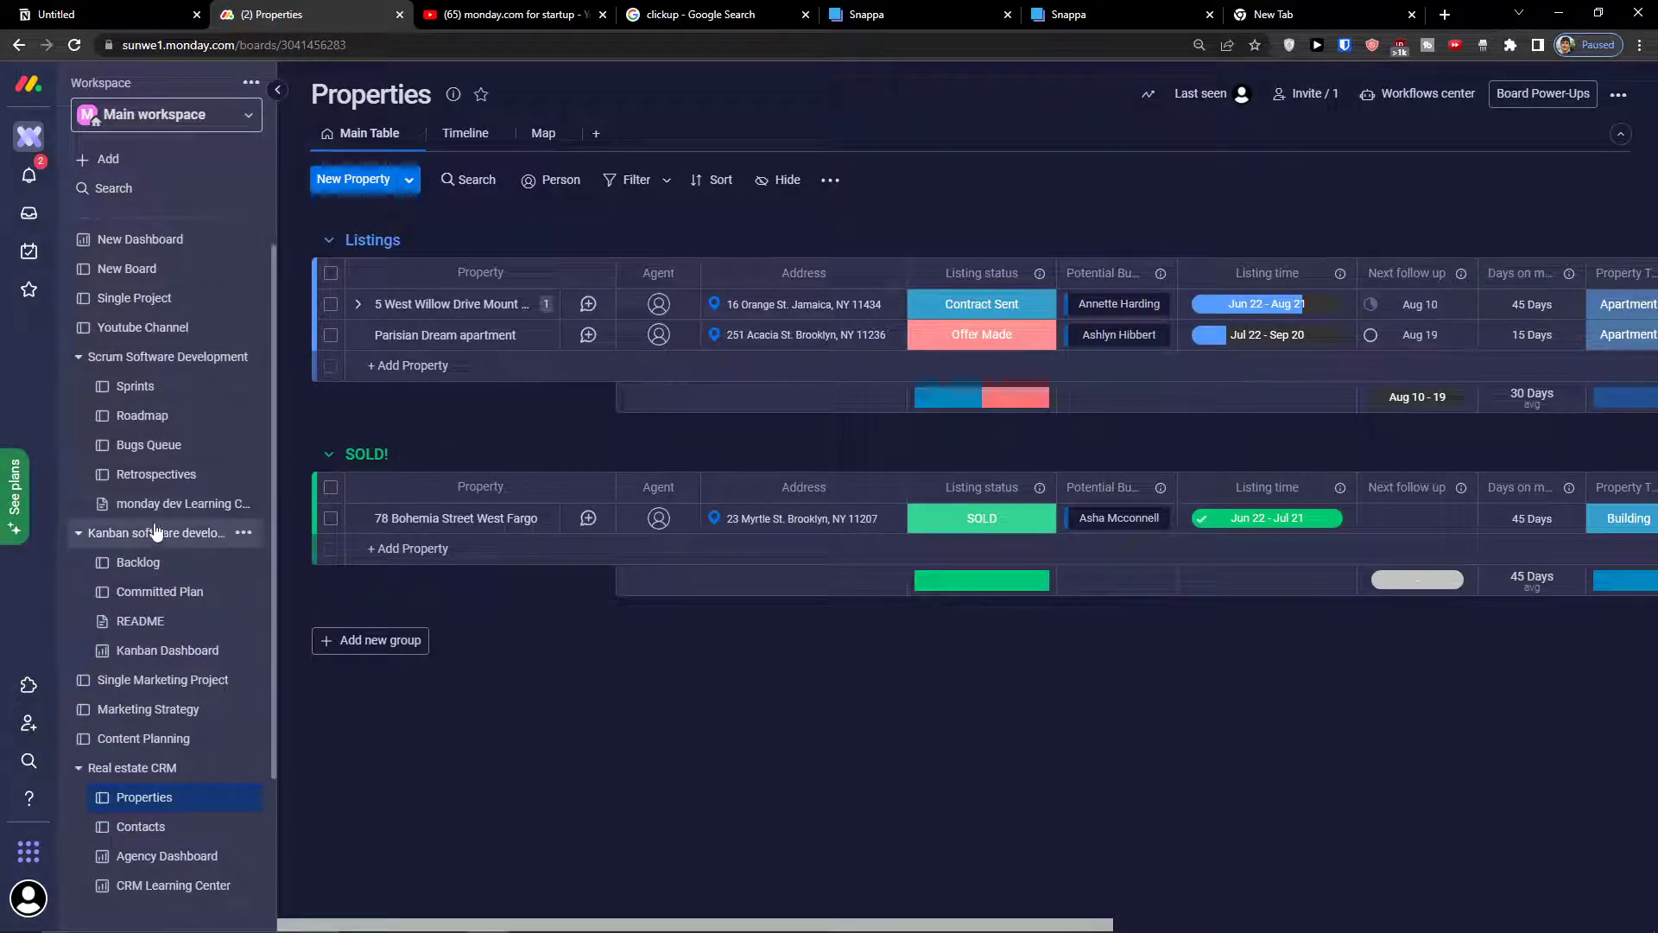
pyautogui.scroll(-2, 173, 534)
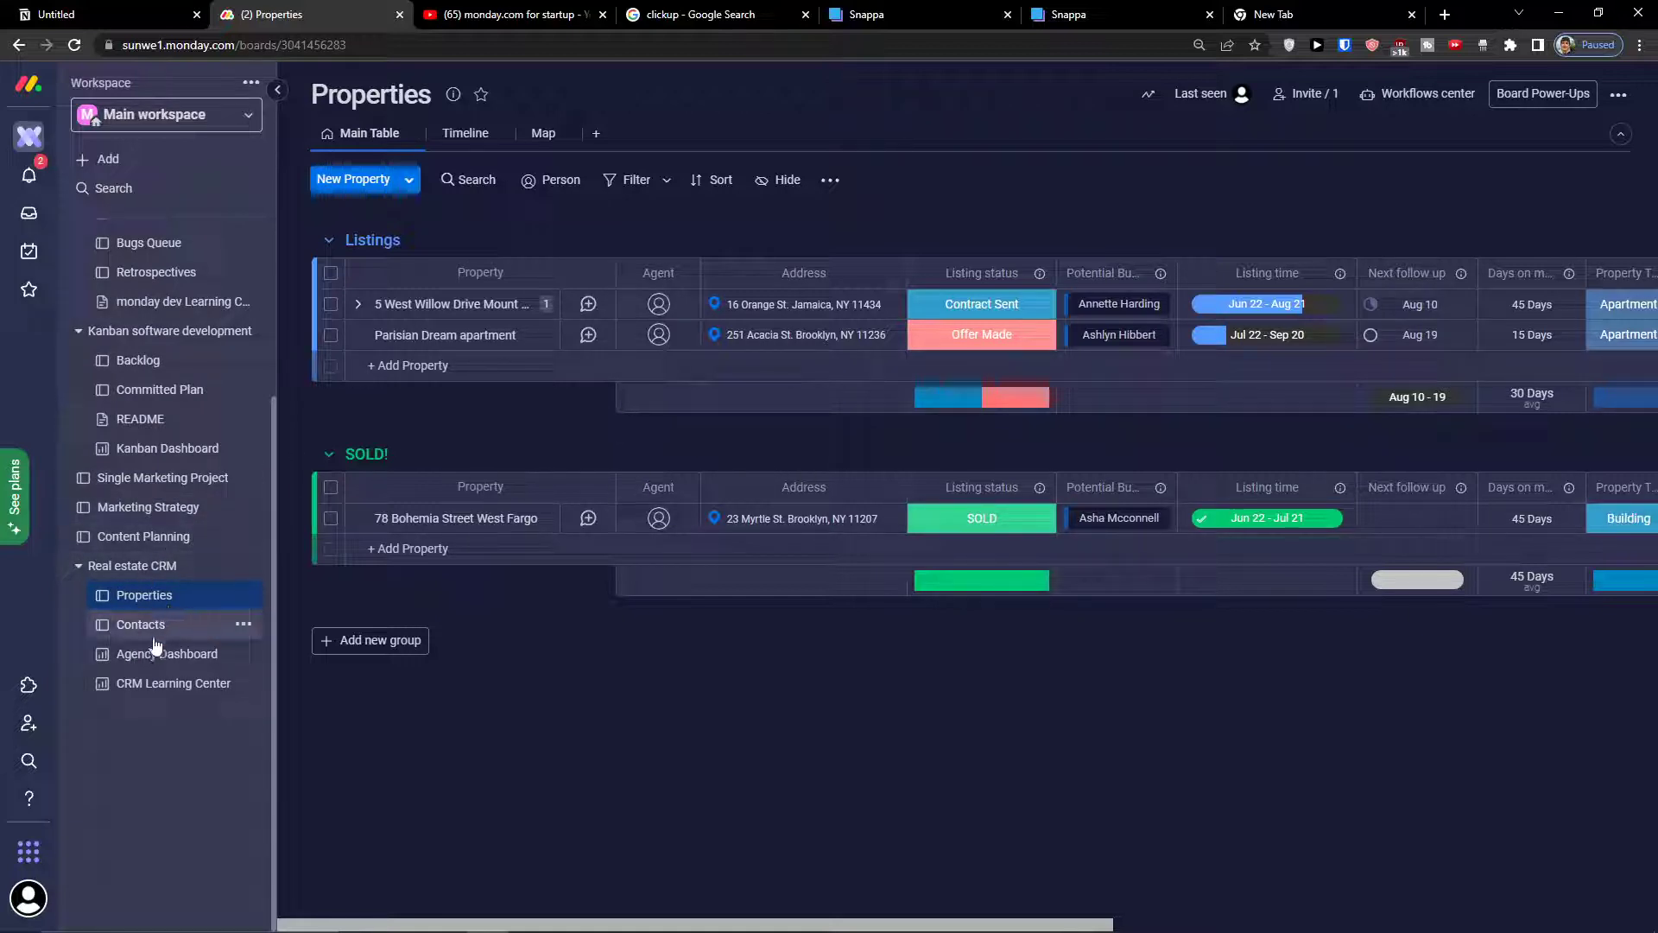
pyautogui.click(146, 683)
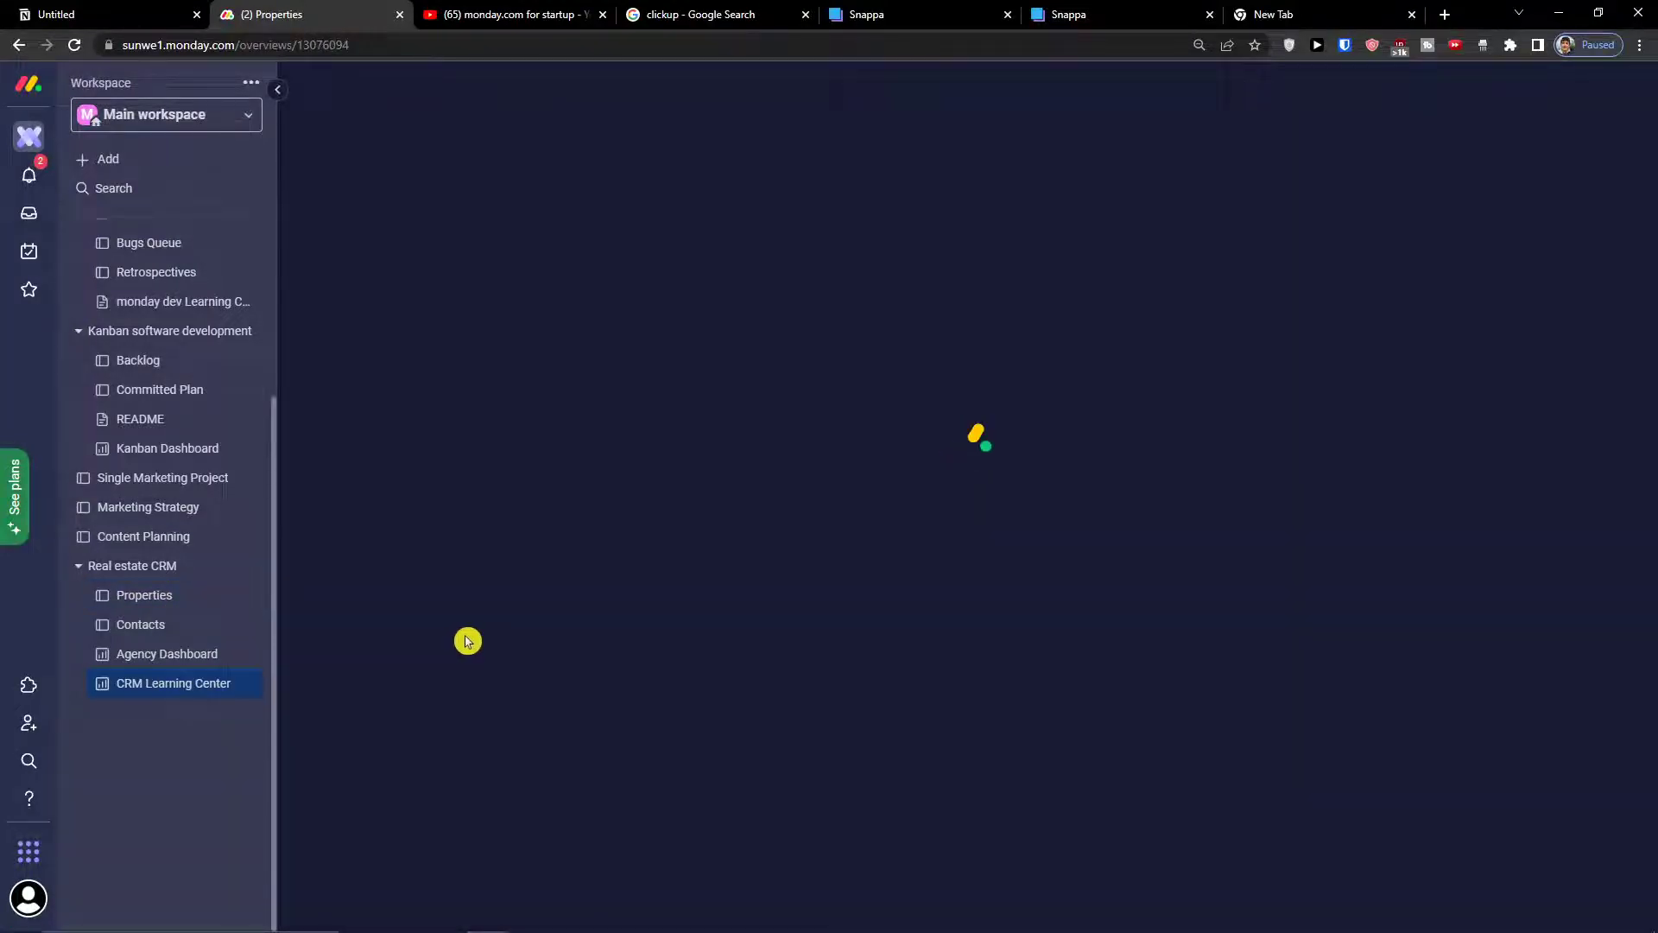
pyautogui.click(157, 594)
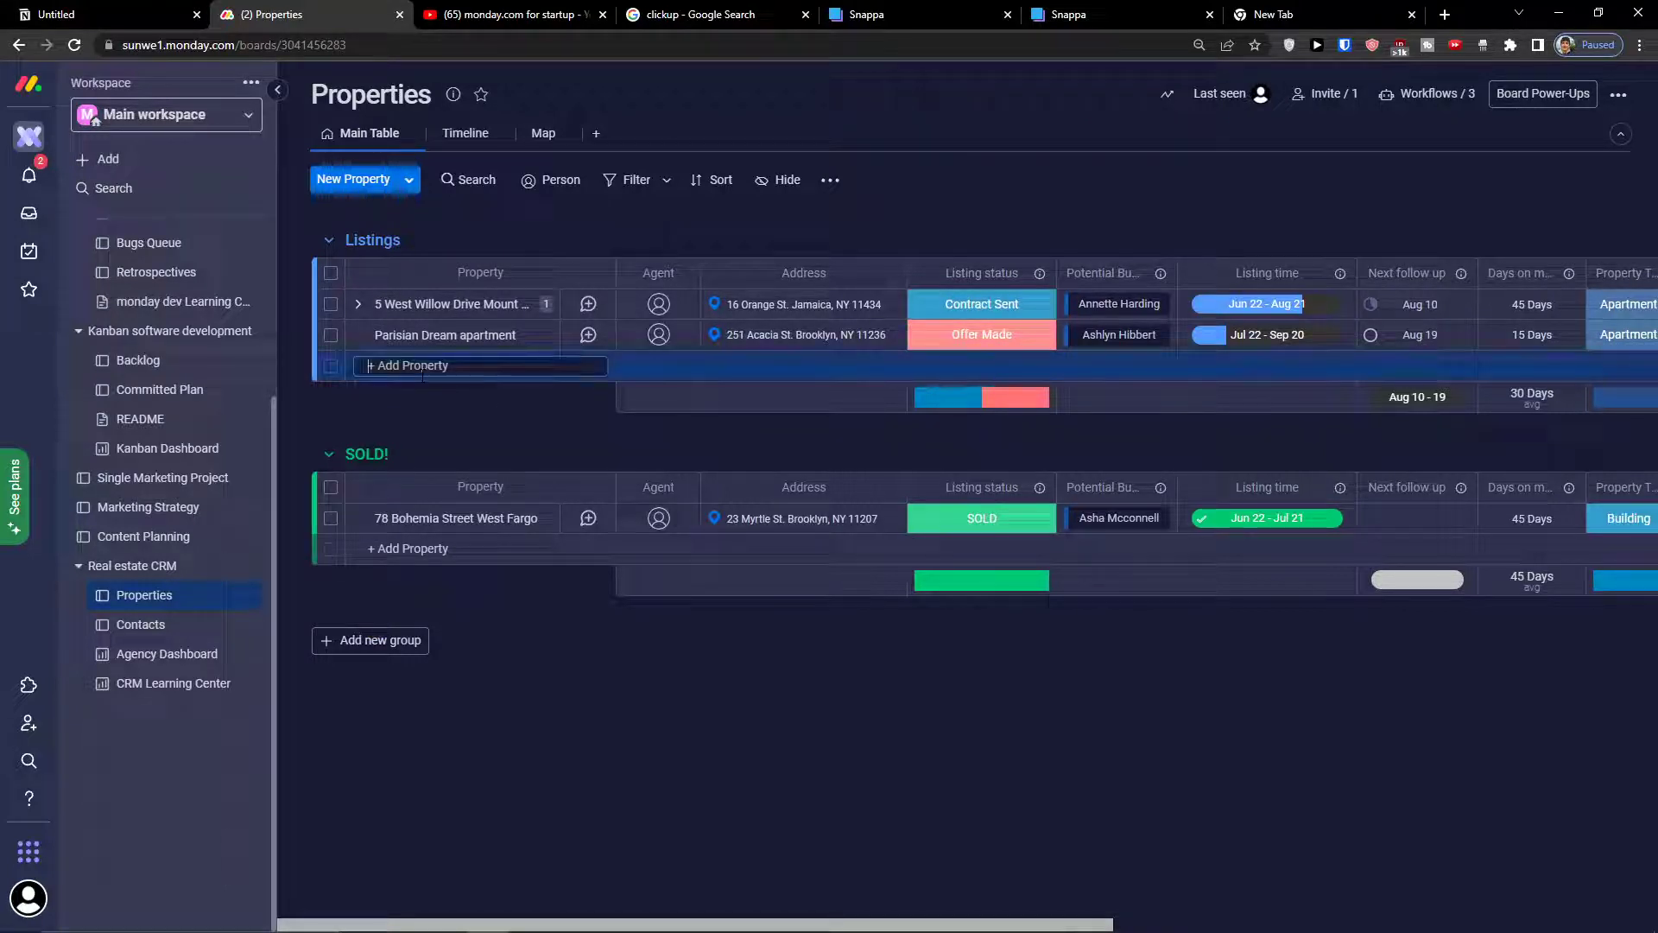
pyautogui.click(494, 356)
pyautogui.write('House Address')
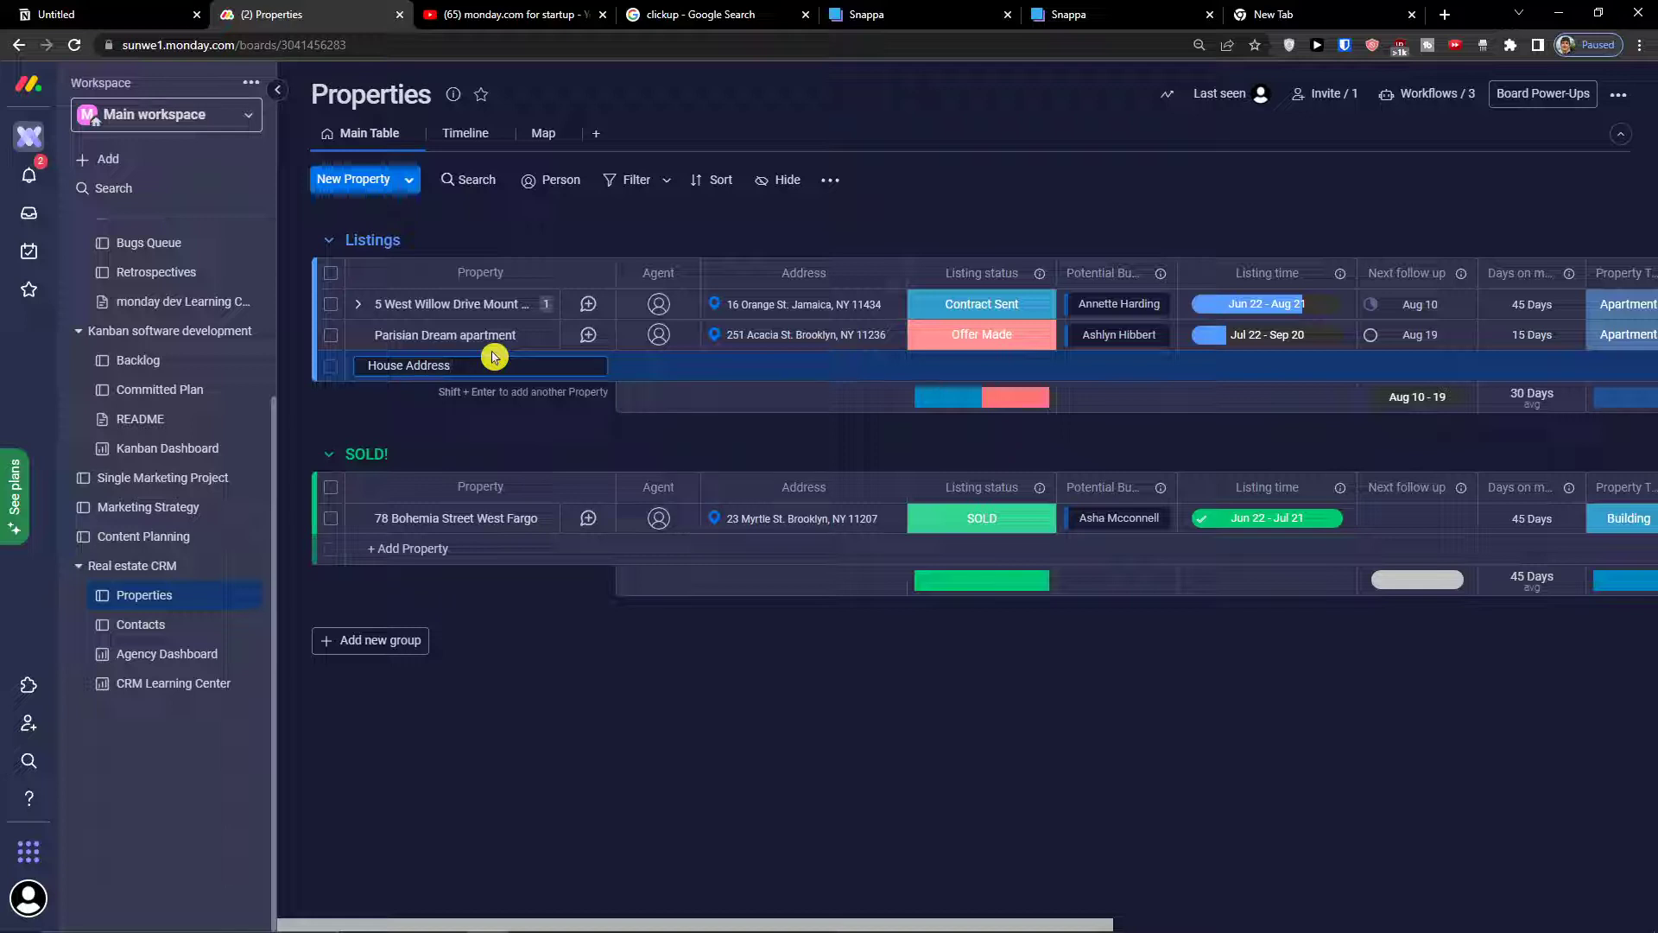
pyautogui.press('Return')
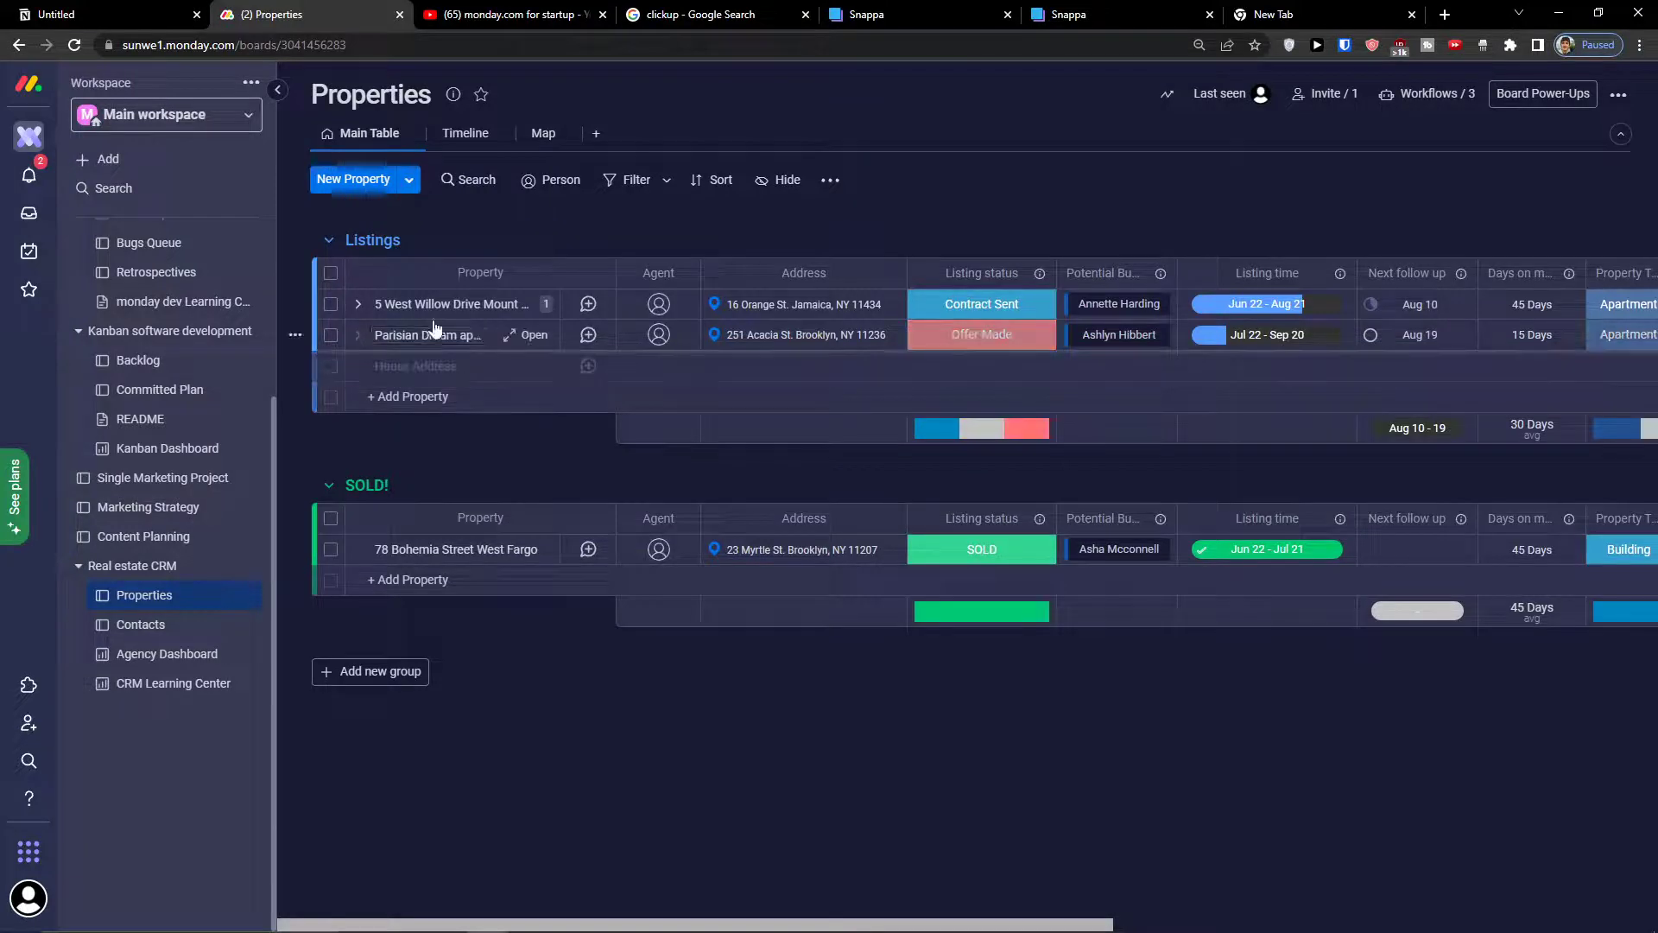
pyautogui.click(658, 365)
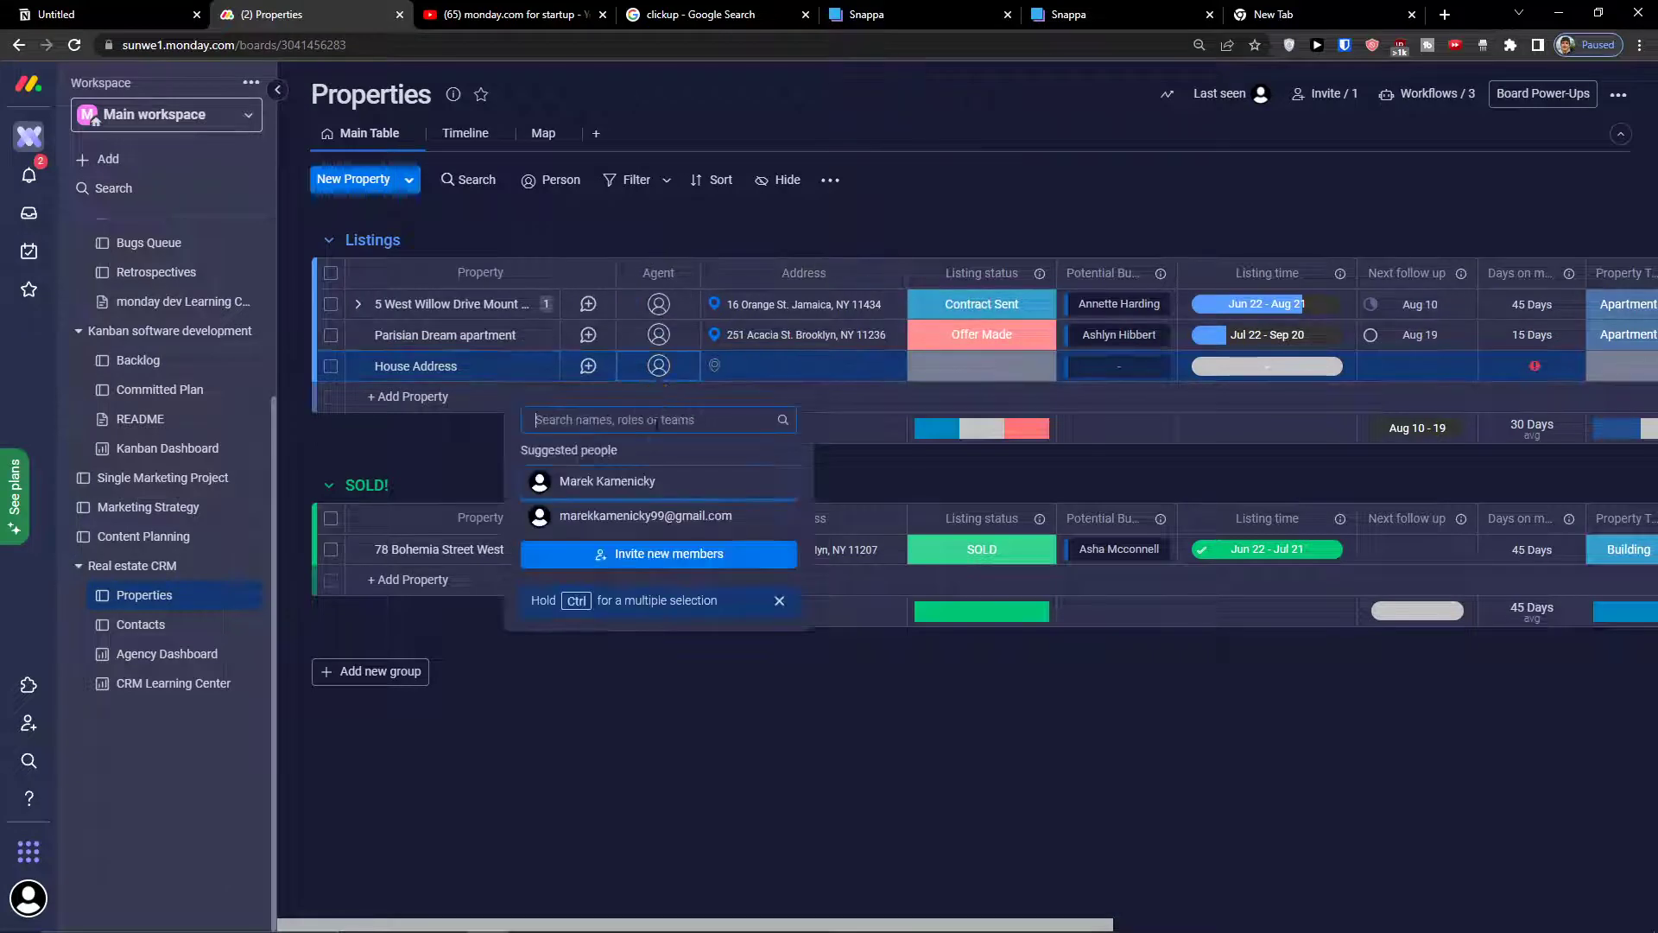
pyautogui.click(645, 487)
pyautogui.click(803, 365)
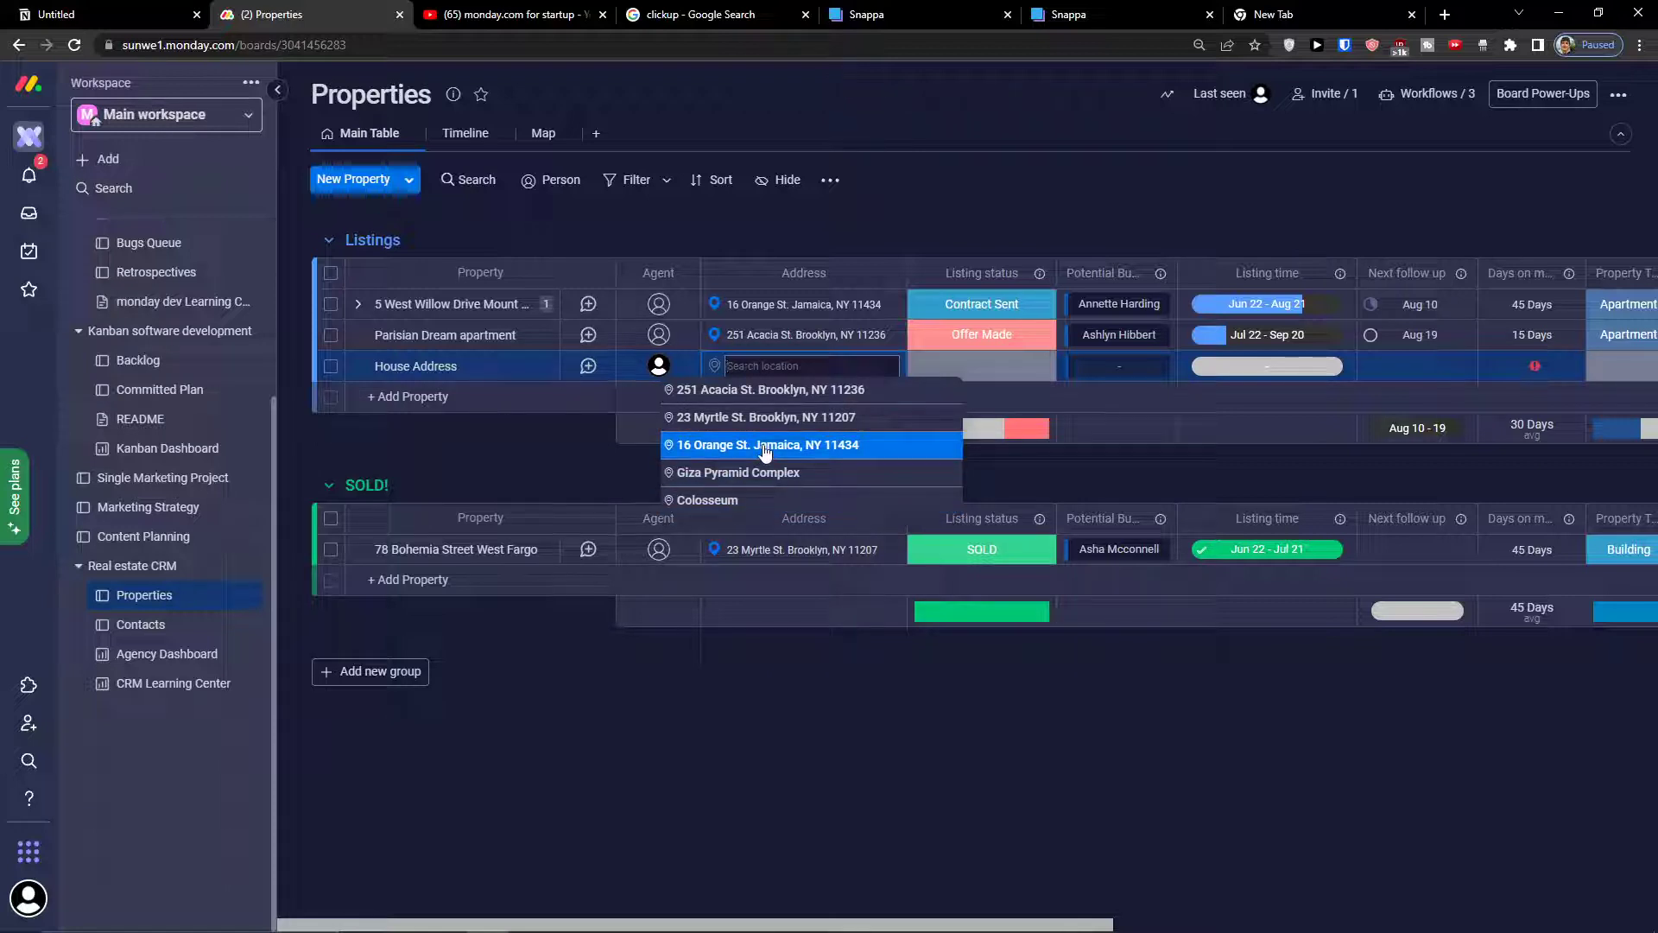
pyautogui.click(776, 418)
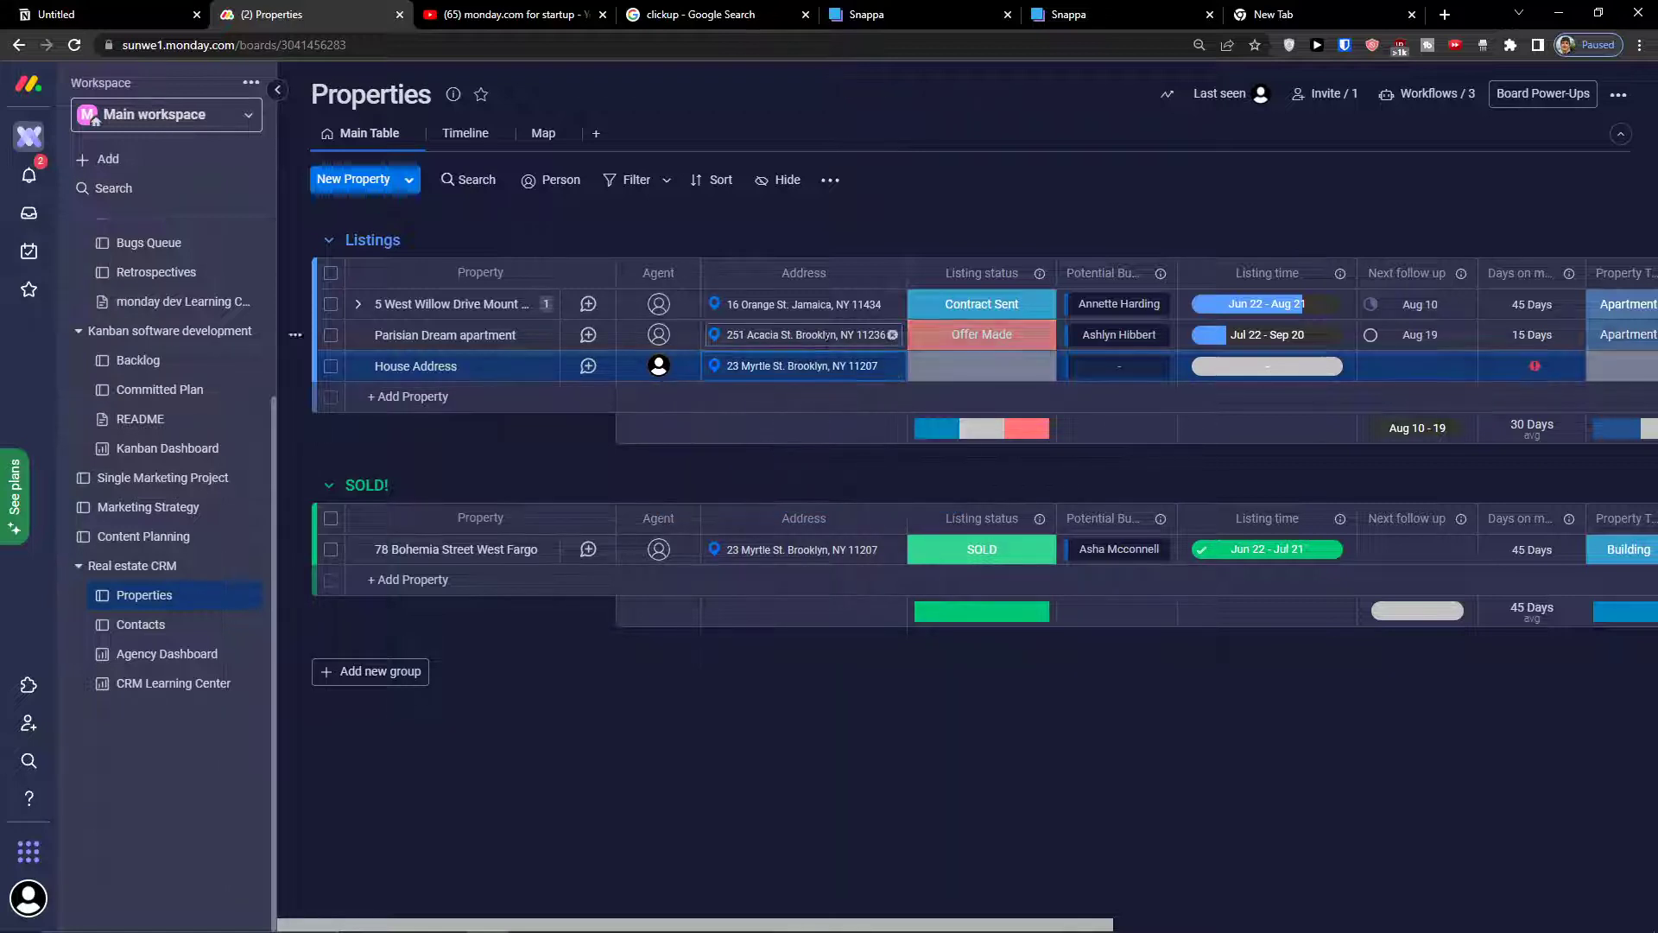
# Step: Open the Listing status label editor, then begin choosing a potential buyer from Contacts
pyautogui.click(973, 375)
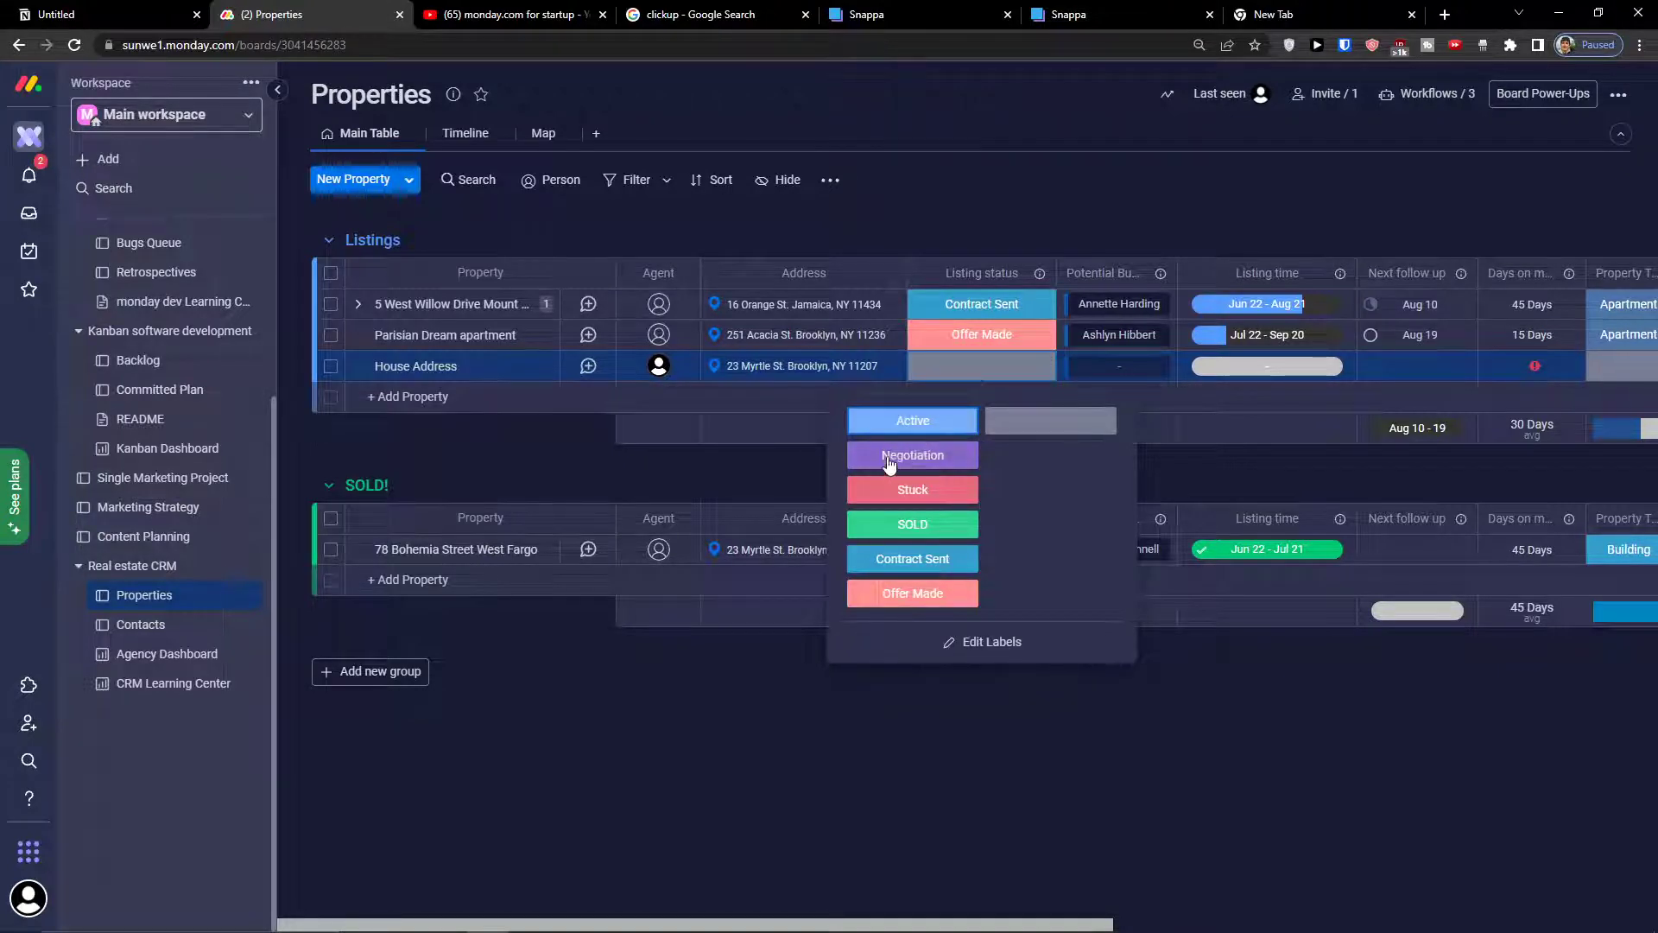
pyautogui.click(917, 615)
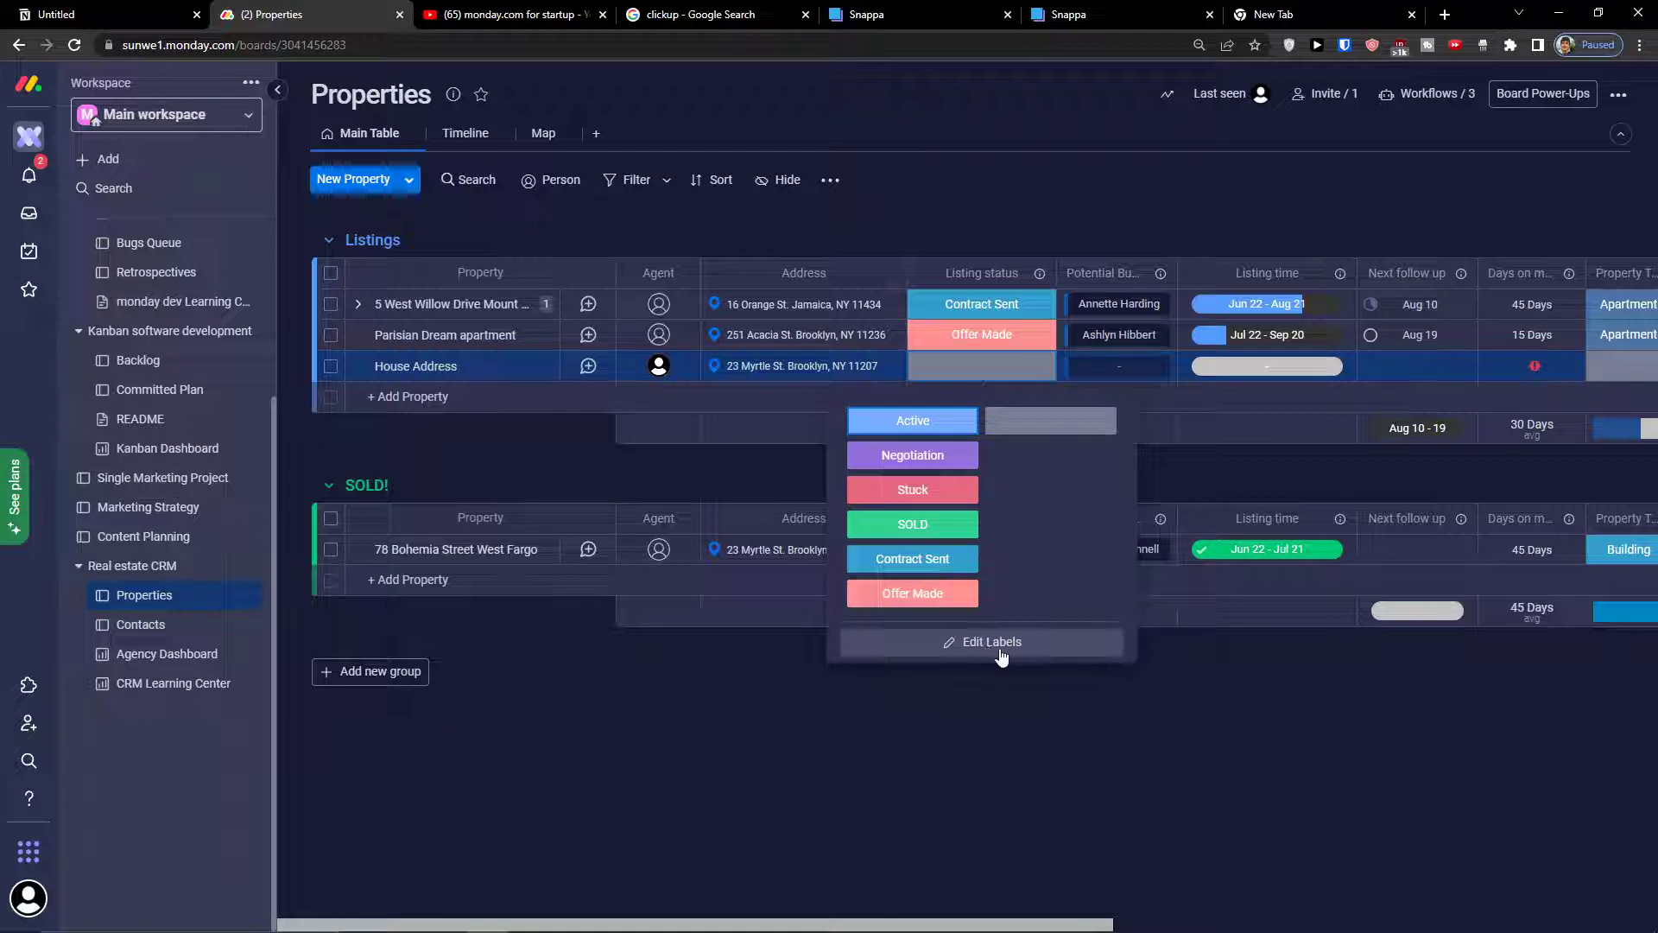
pyautogui.click(1001, 643)
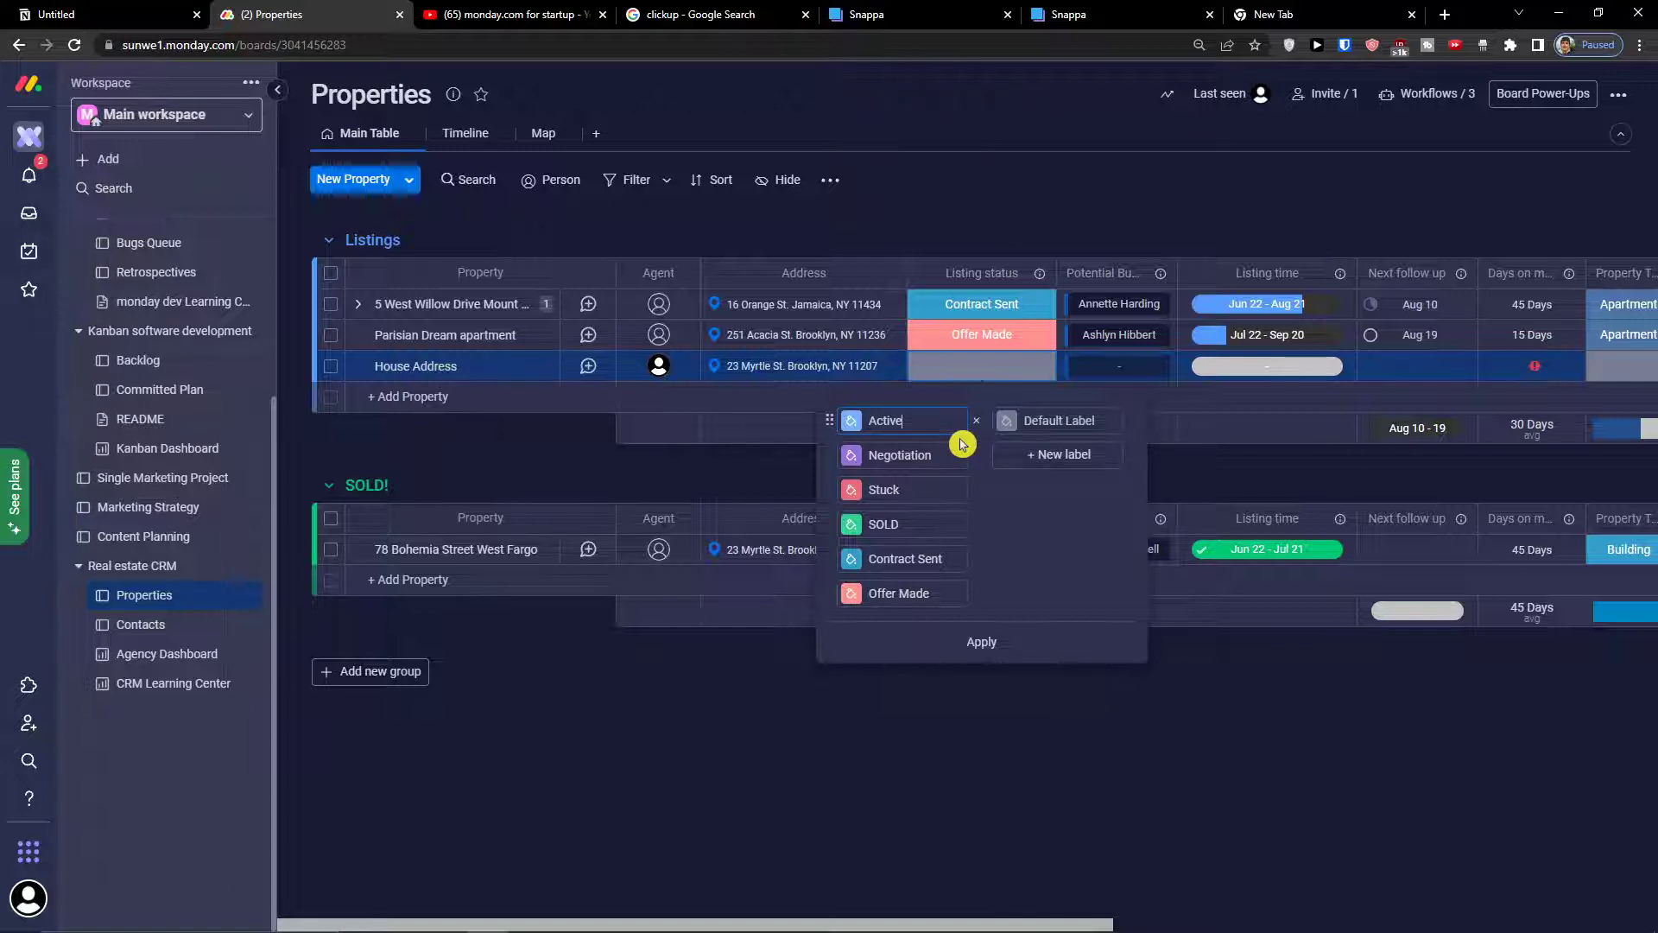
pyautogui.click(1127, 367)
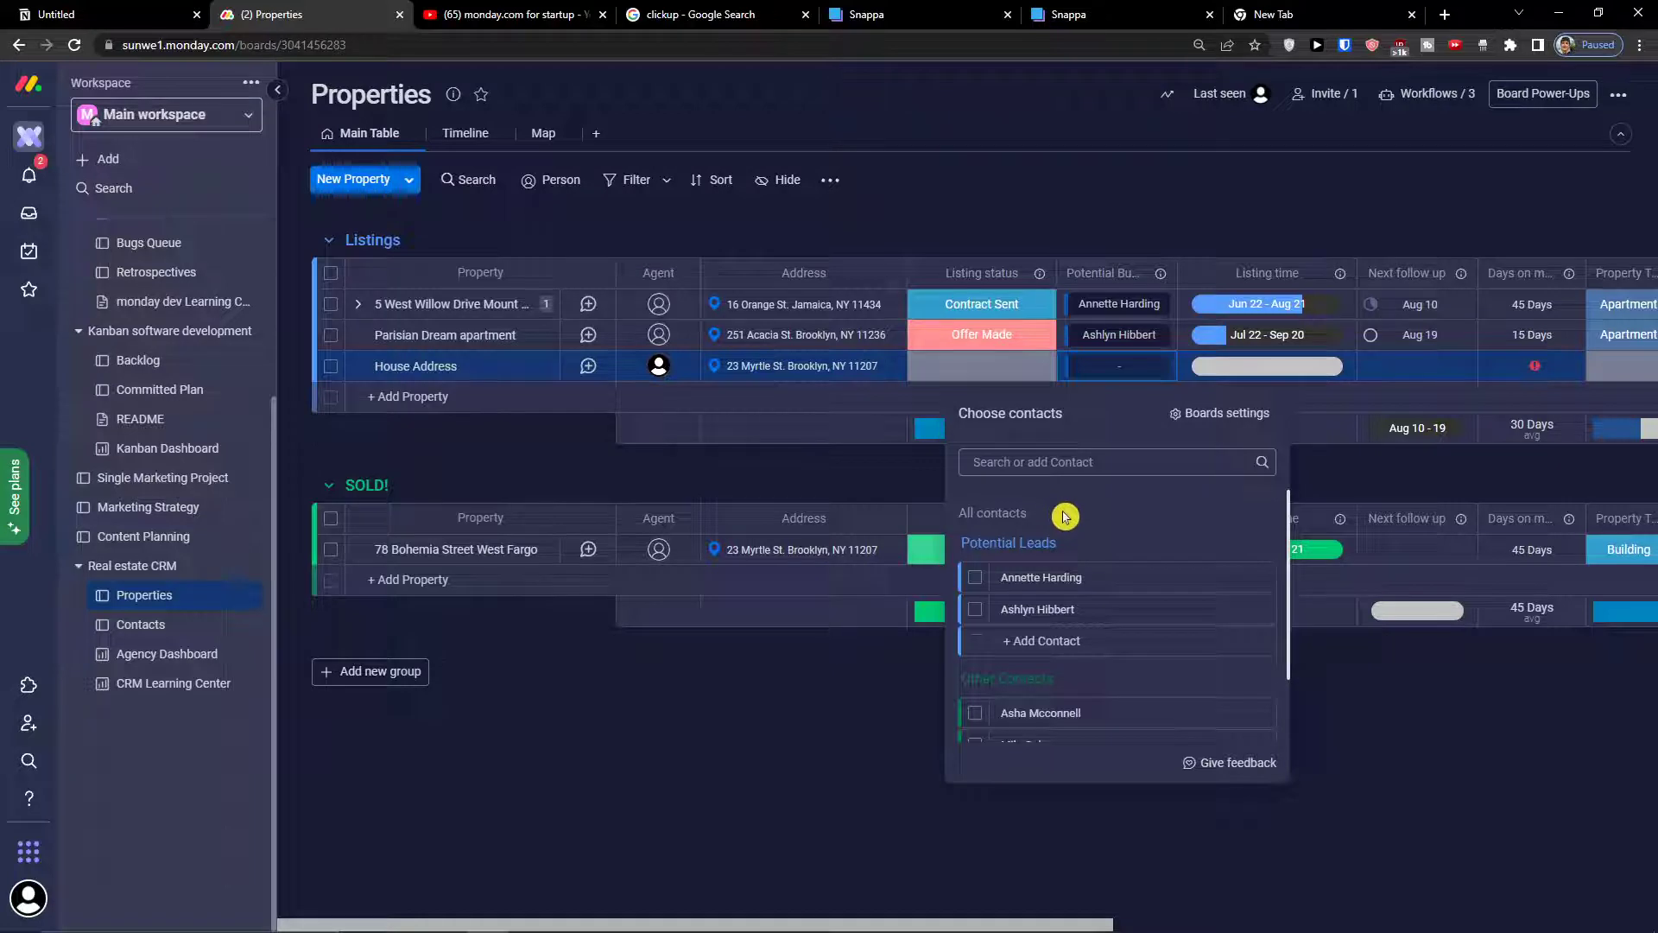
pyautogui.scroll(-1, 1071, 527)
pyautogui.scroll(1, 1071, 527)
pyautogui.scroll(-1, 1067, 596)
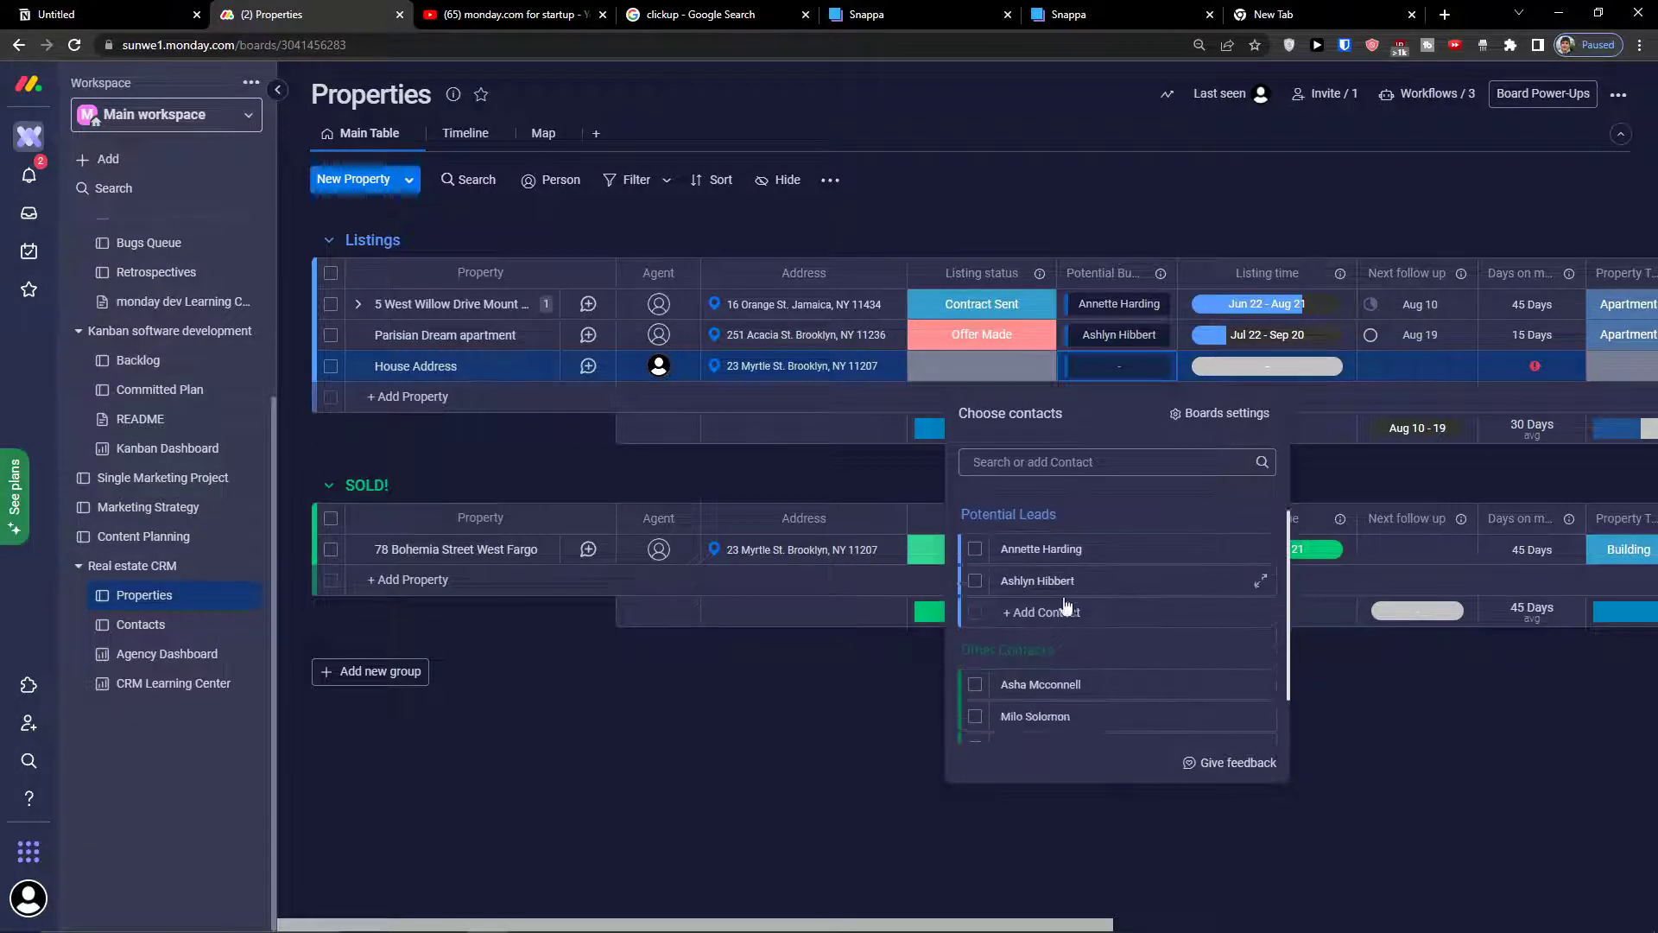
pyautogui.scroll(-1, 1068, 604)
pyautogui.scroll(2, 1071, 596)
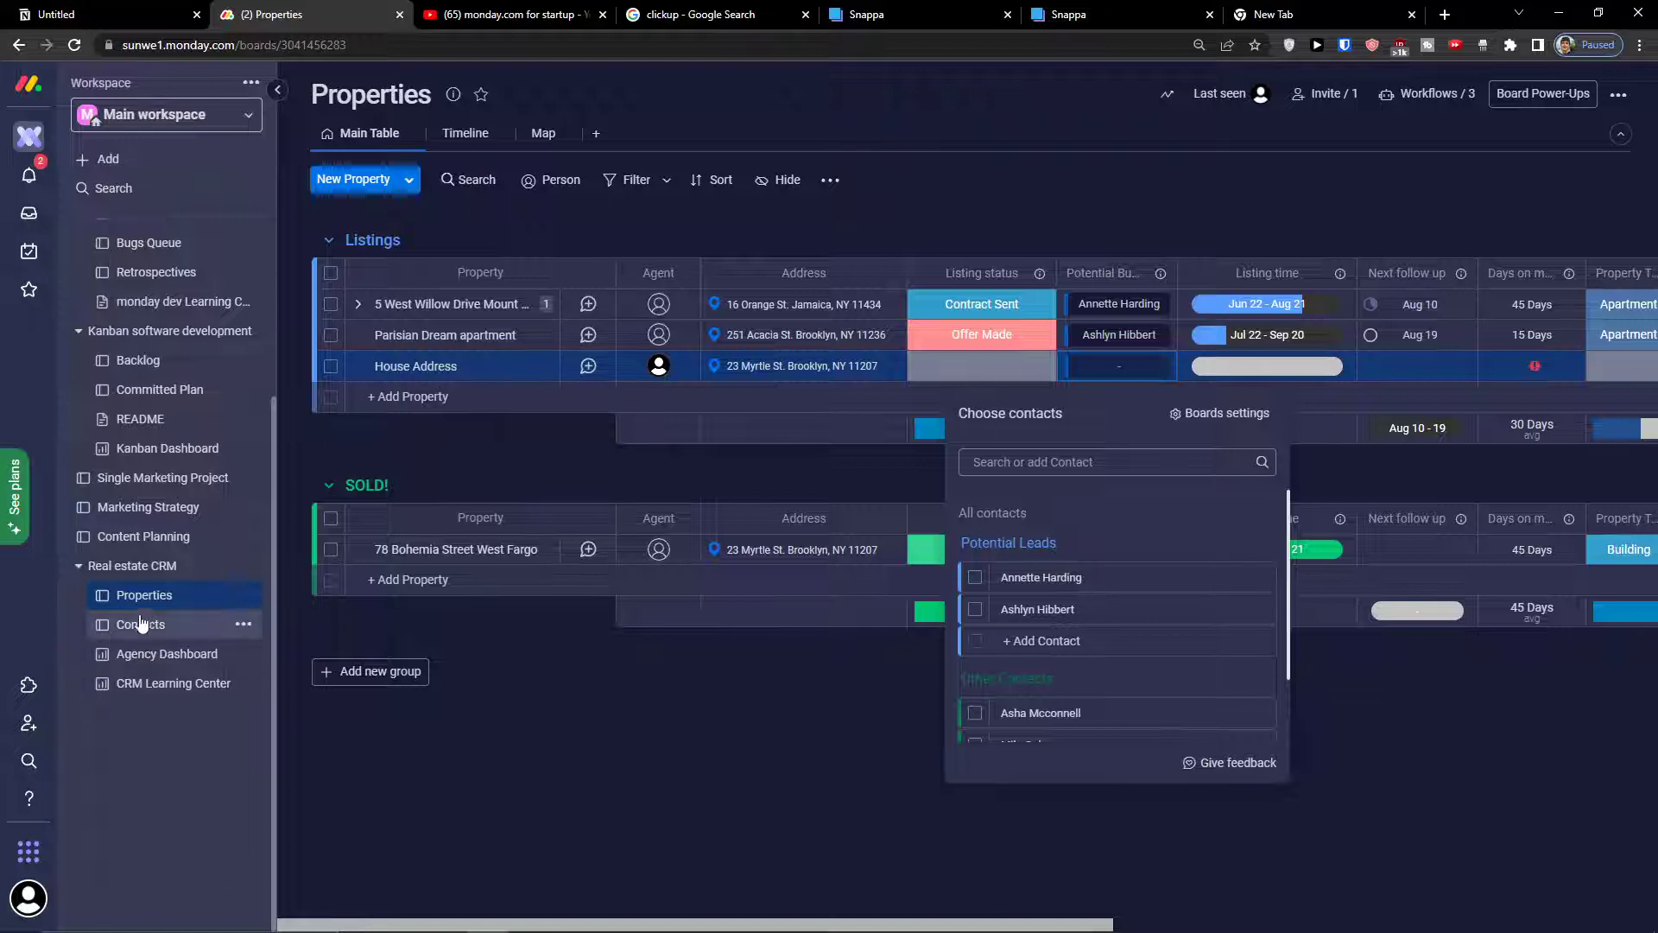
pyautogui.click(1047, 640)
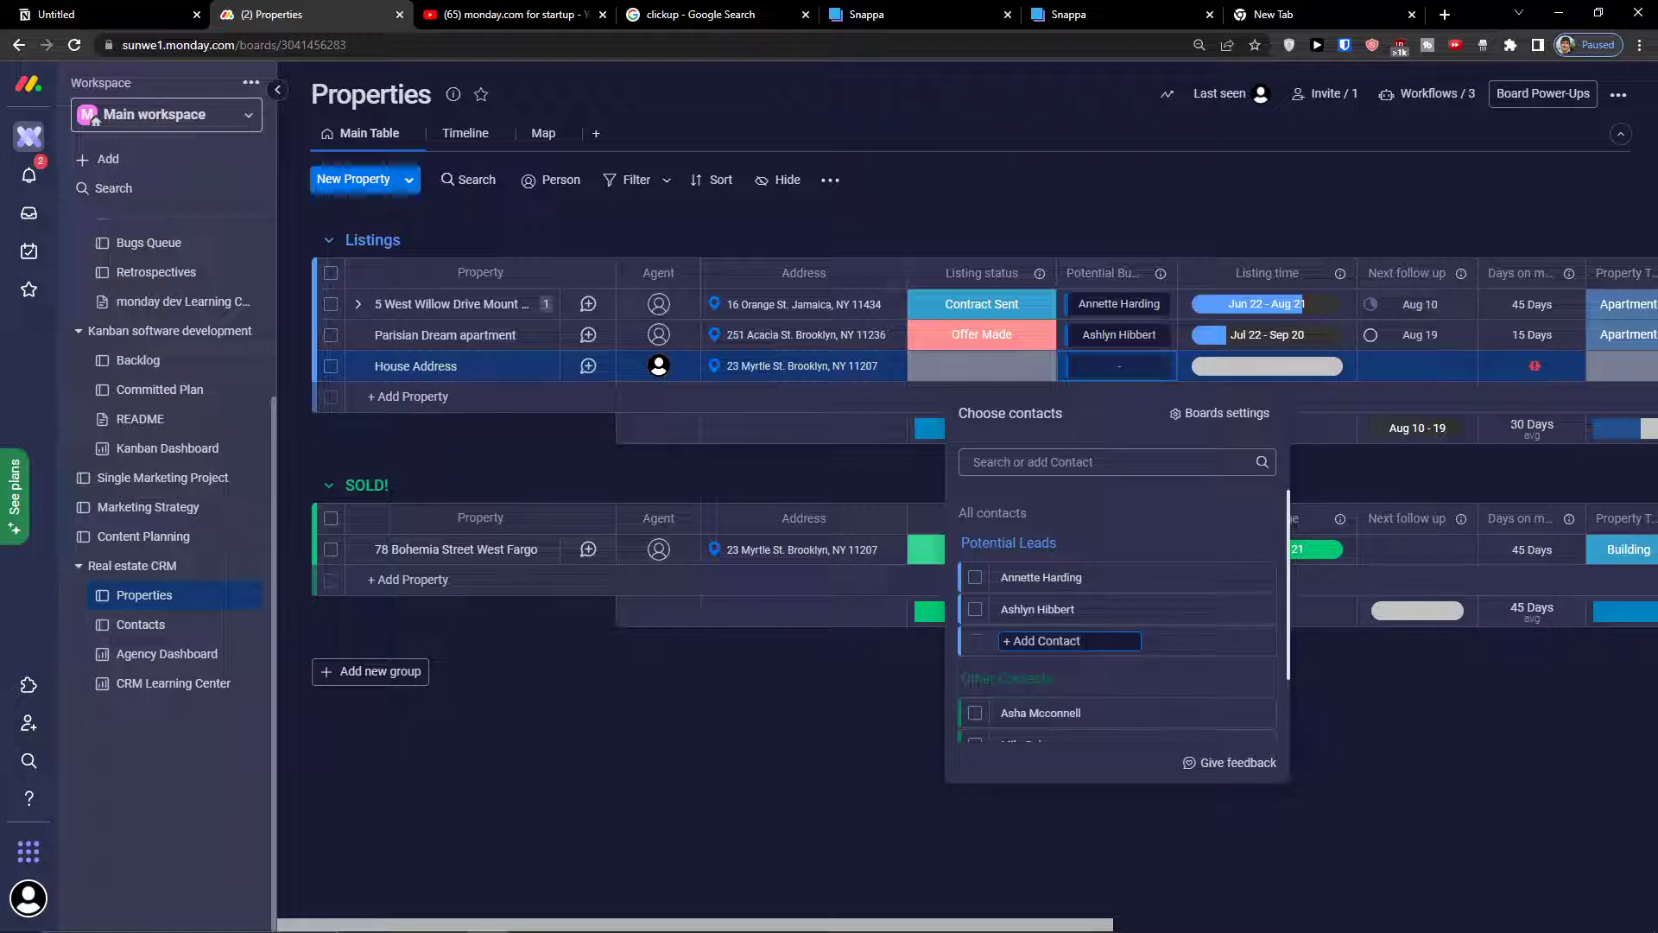
pyautogui.scroll(-1, 1074, 703)
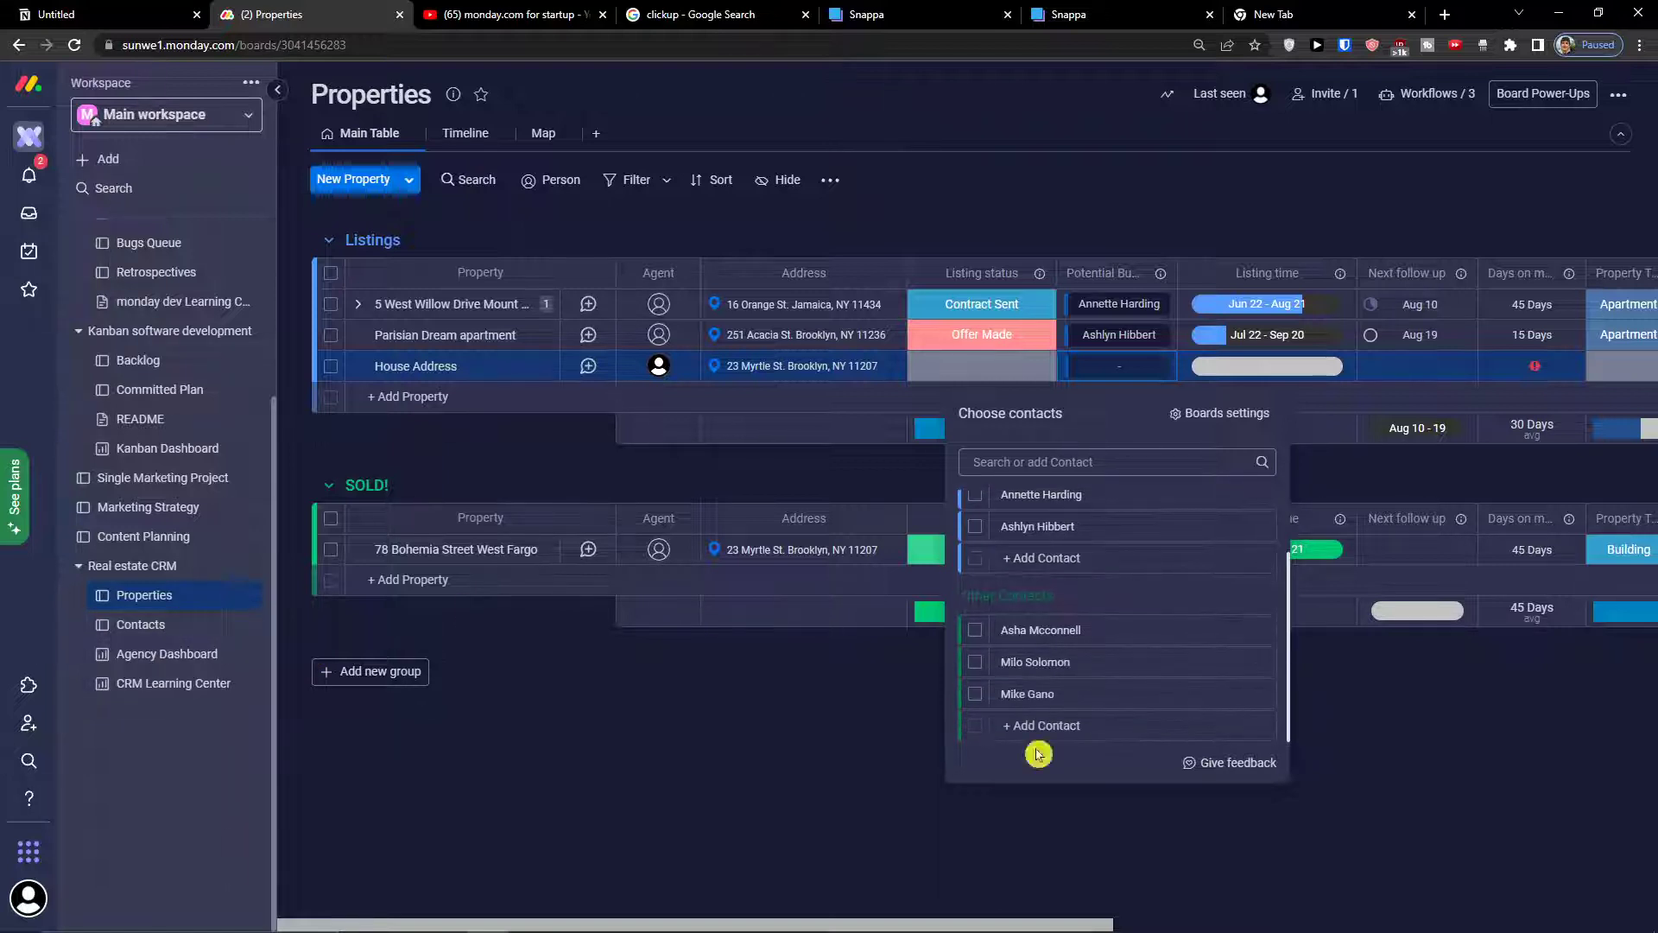
pyautogui.click(760, 792)
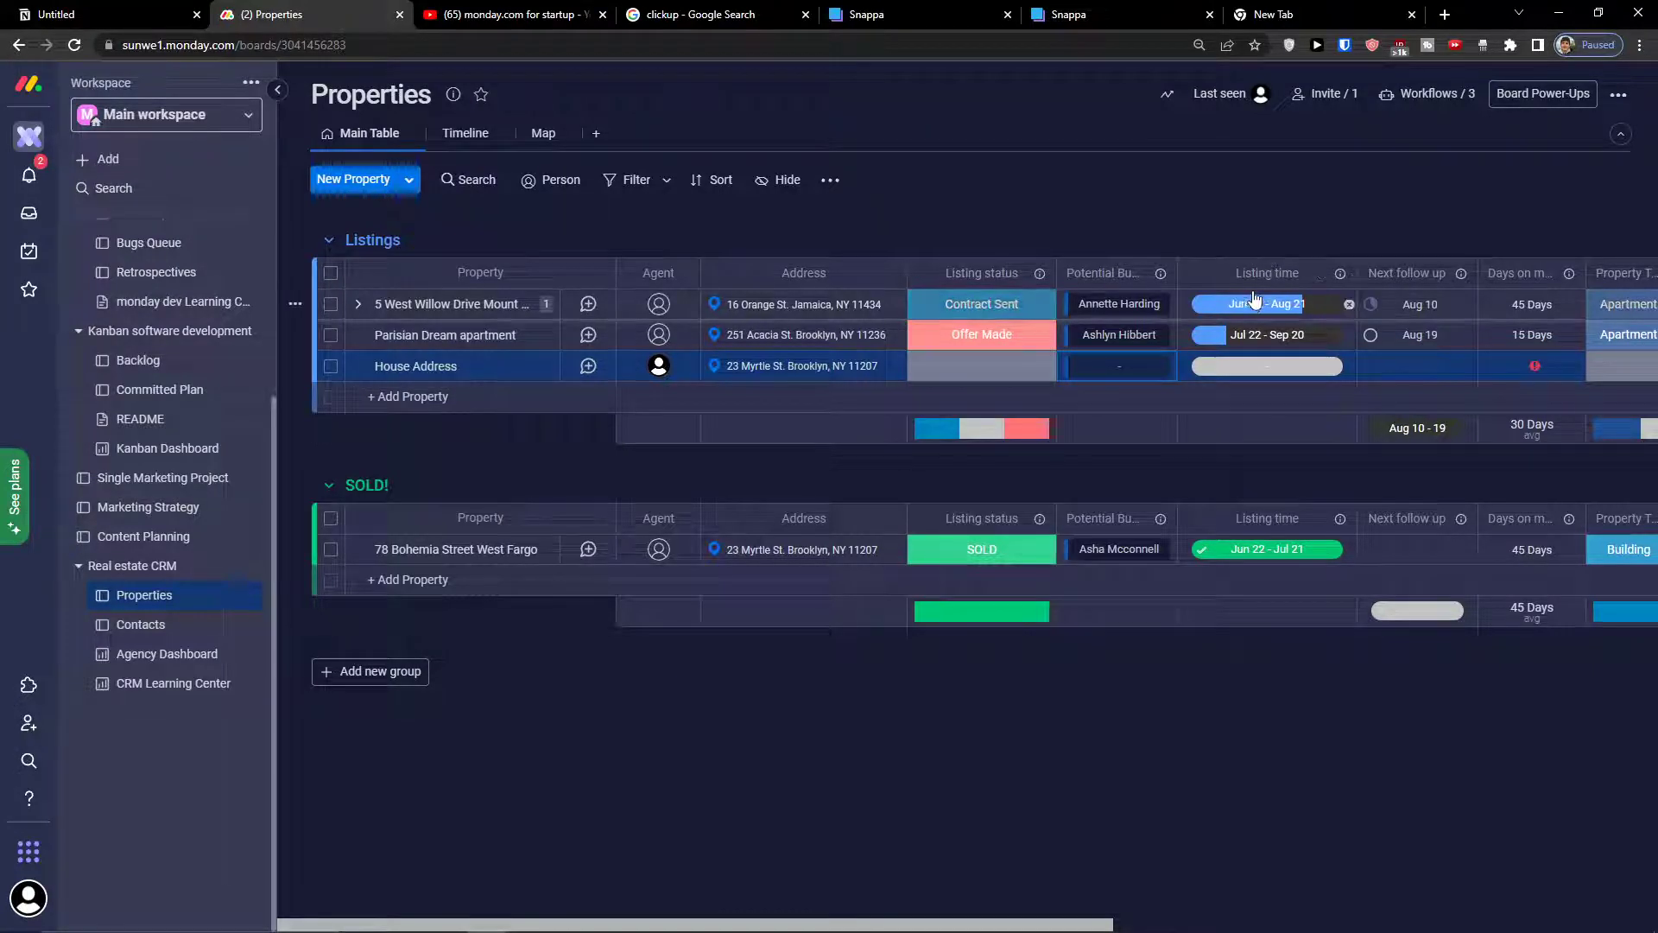
pyautogui.click(1273, 370)
pyautogui.click(1235, 800)
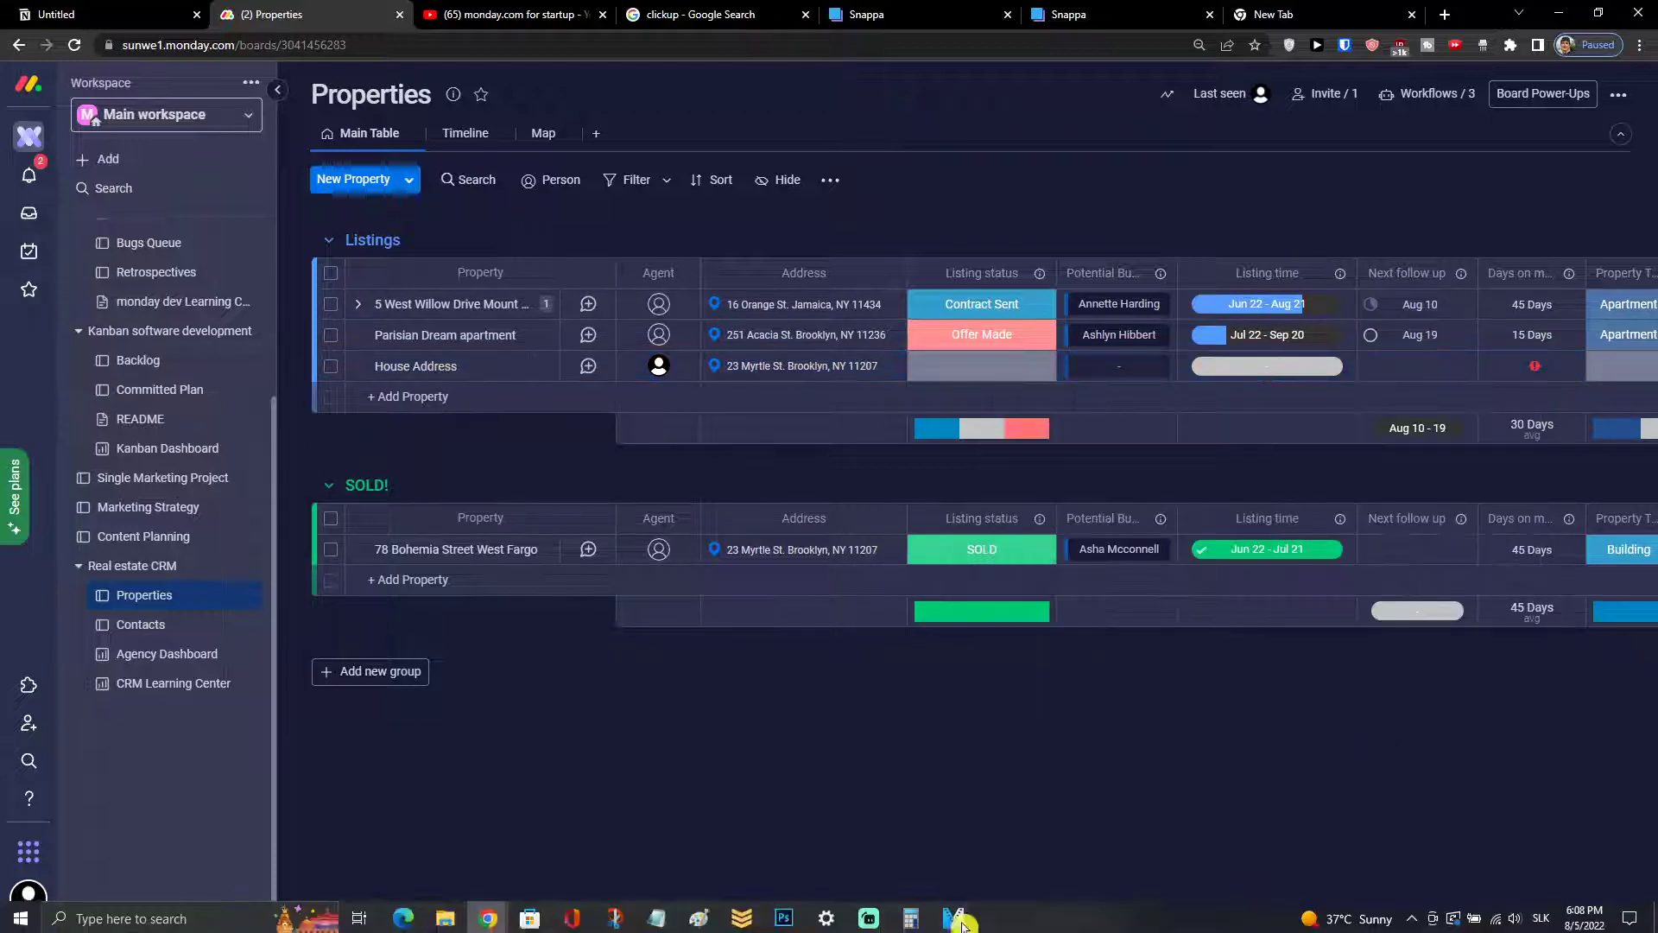
pyautogui.moveTo(933, 926); pyautogui.dragTo(1311, 917)
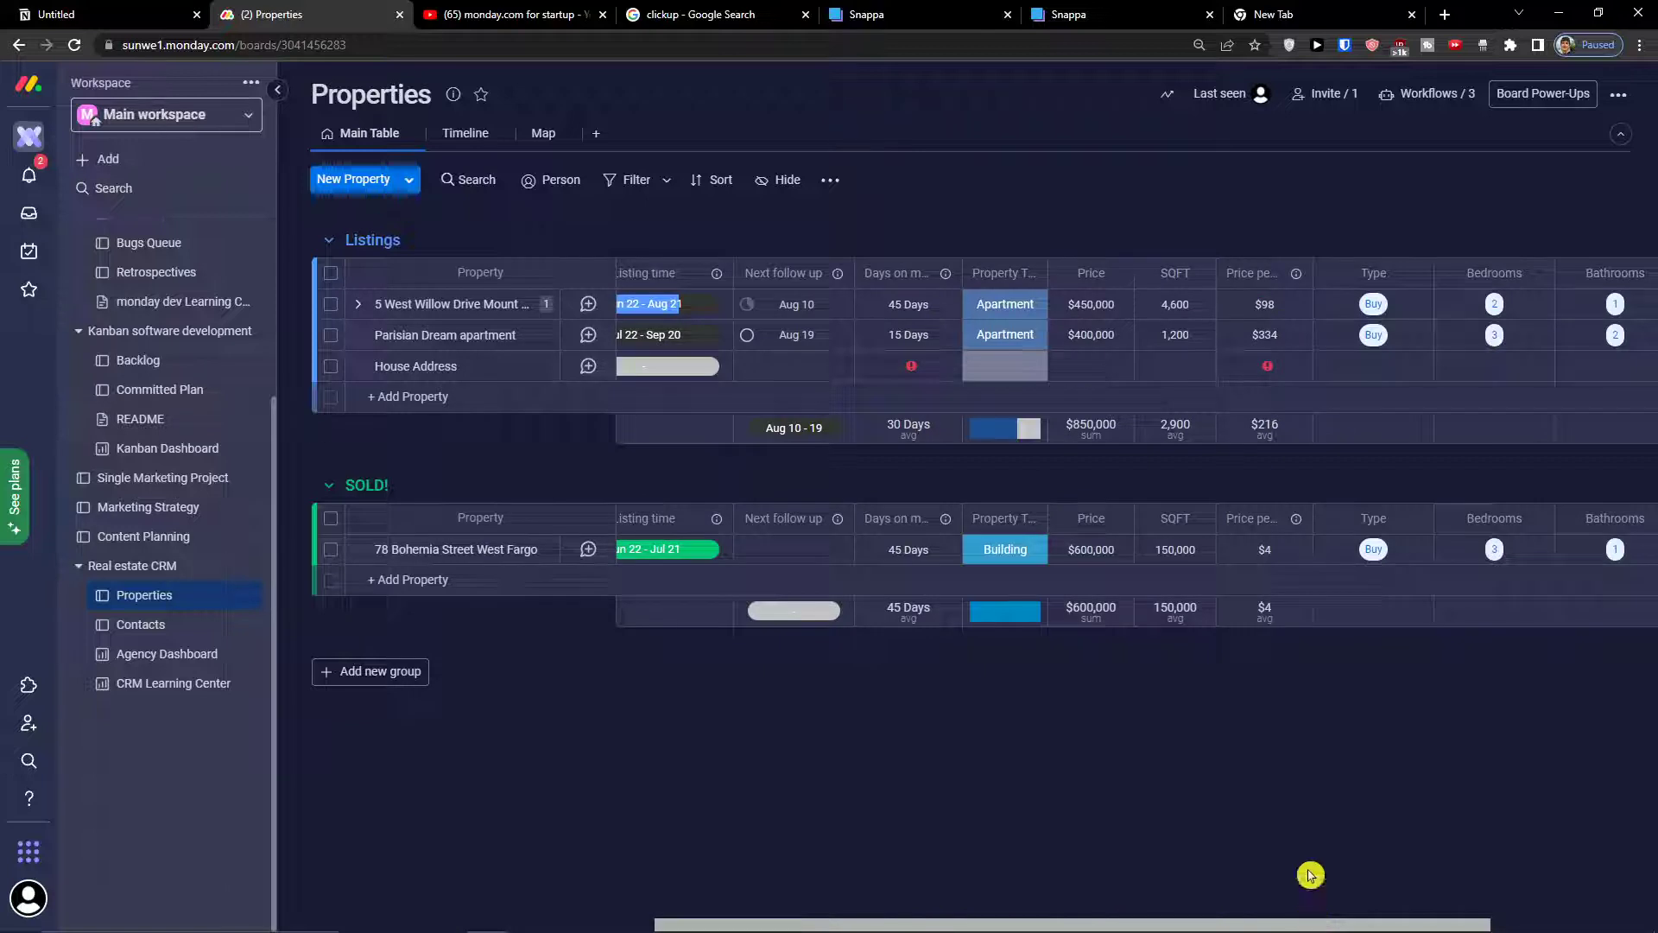
# Step: Review the Days on market formula, widen it and Property Type, and set House Address to Condo
pyautogui.click(793, 366)
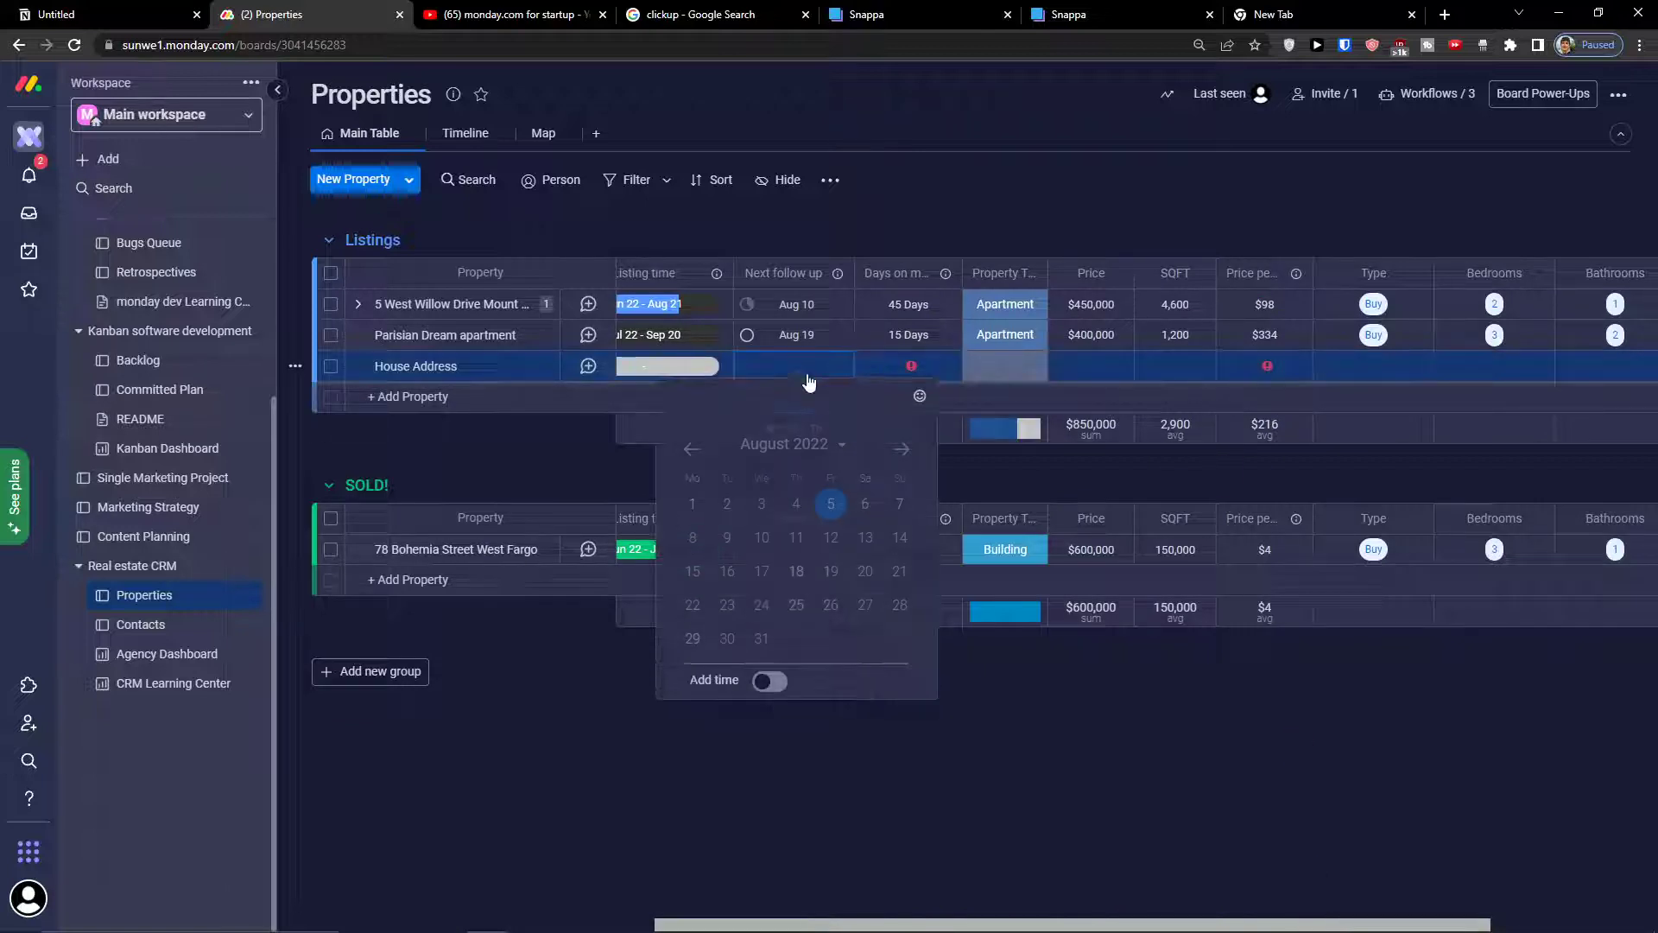
pyautogui.click(909, 368)
pyautogui.click(886, 736)
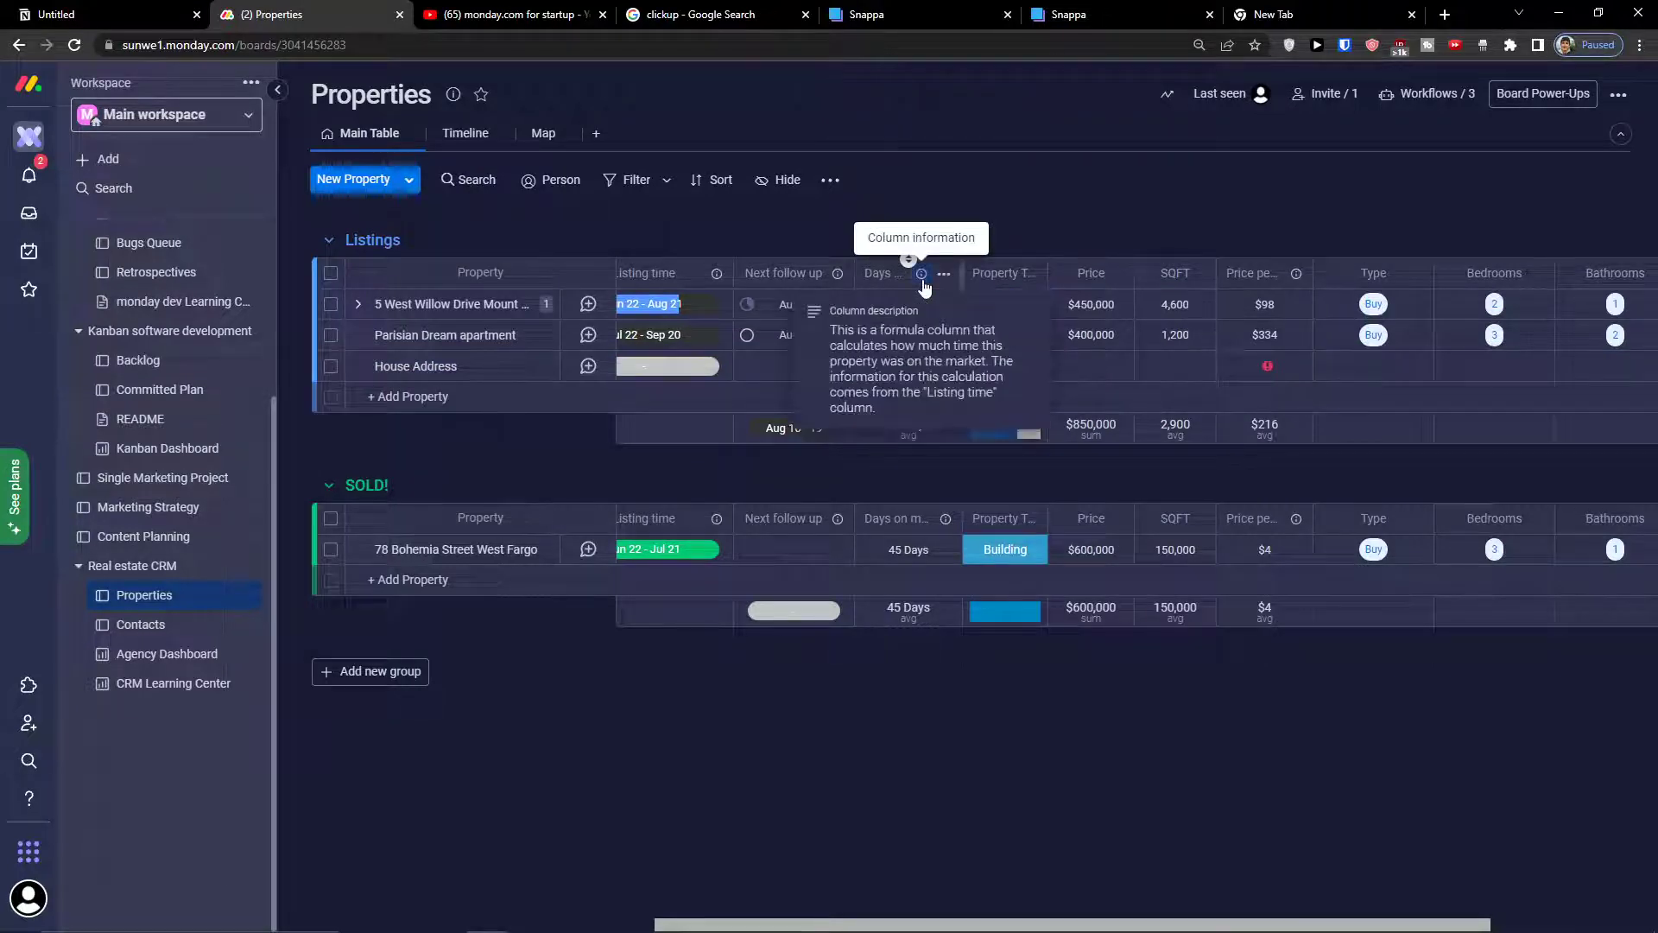
pyautogui.moveTo(961, 272); pyautogui.dragTo(1042, 273)
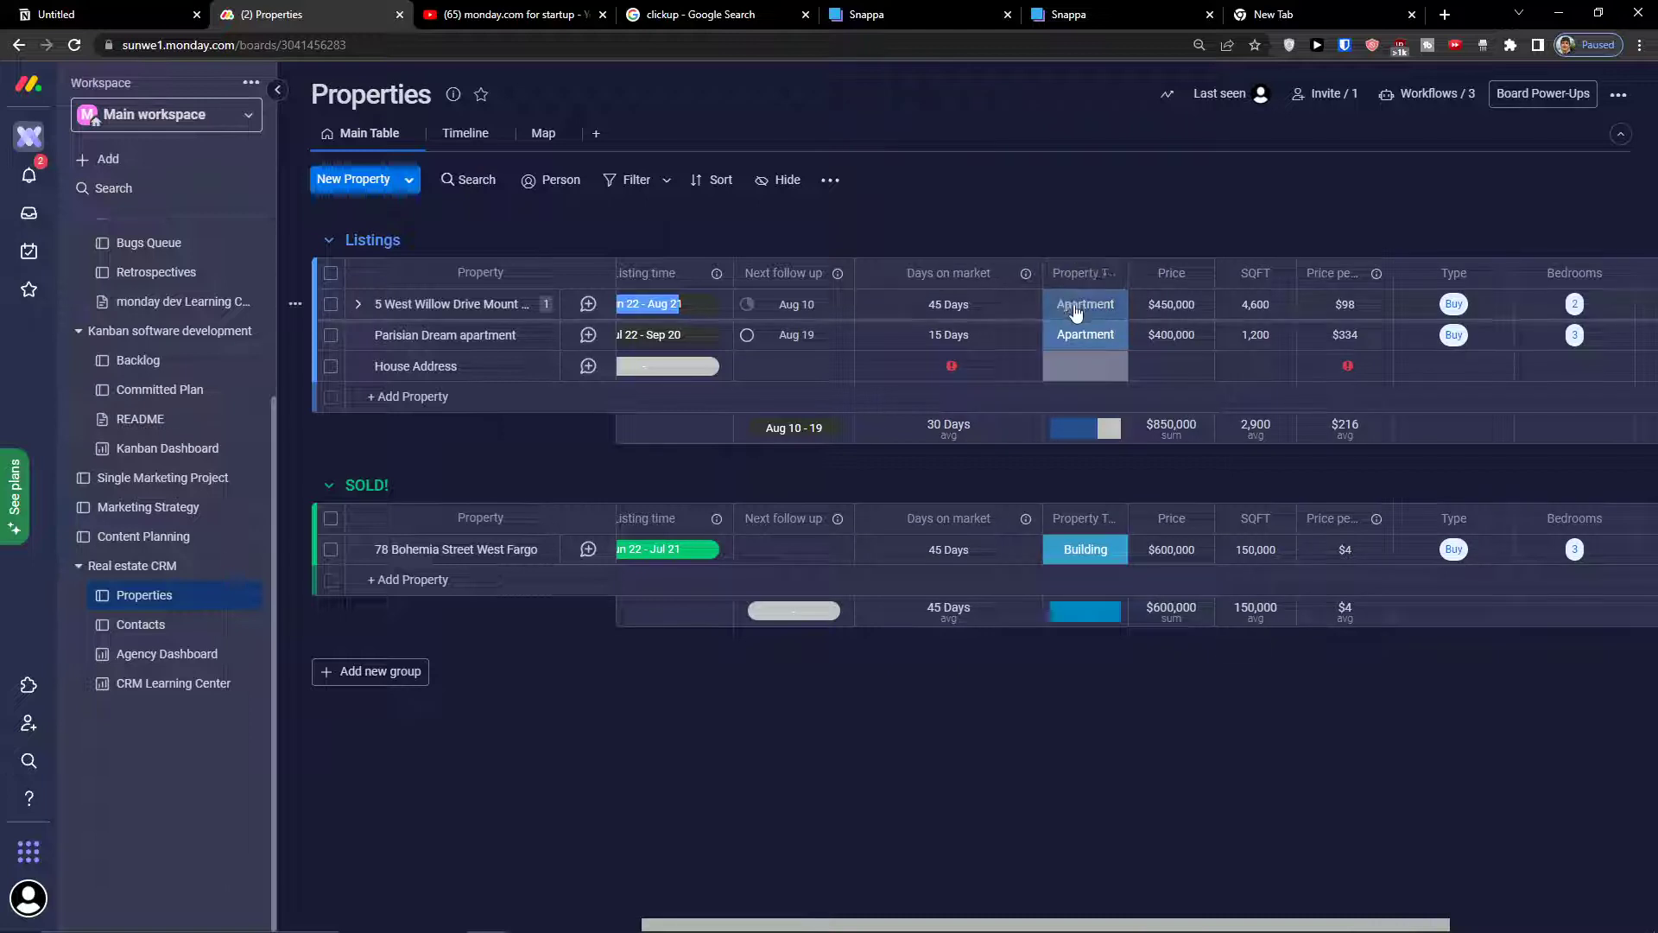
pyautogui.moveTo(1128, 269); pyautogui.dragTo(1189, 270)
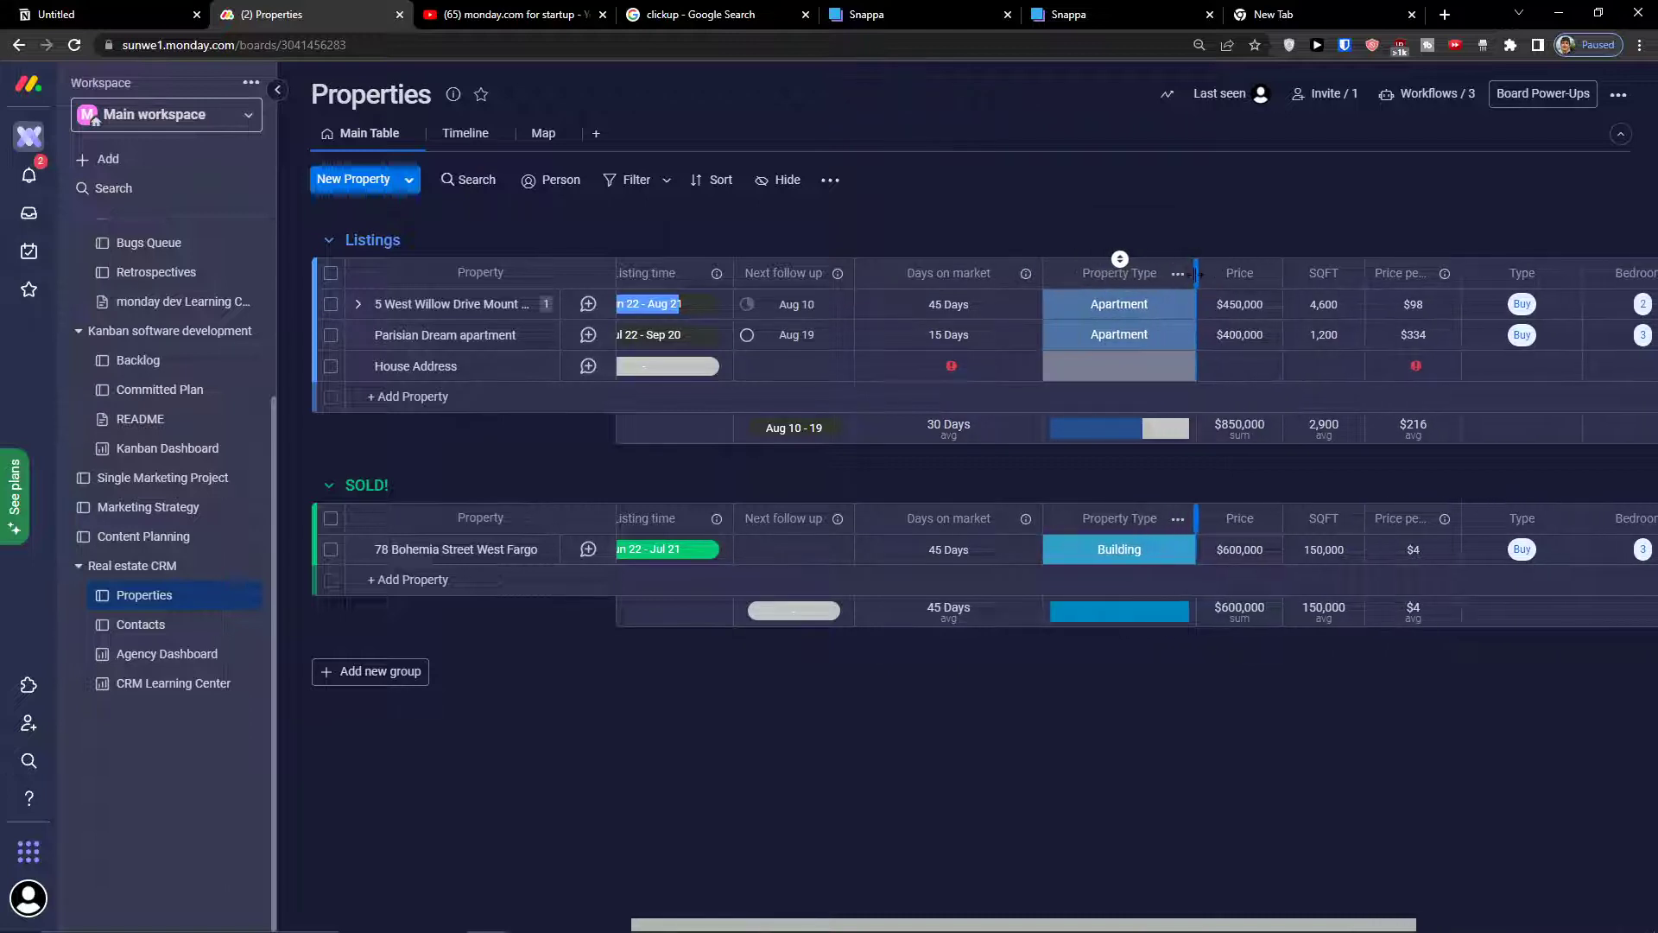
pyautogui.click(1114, 366)
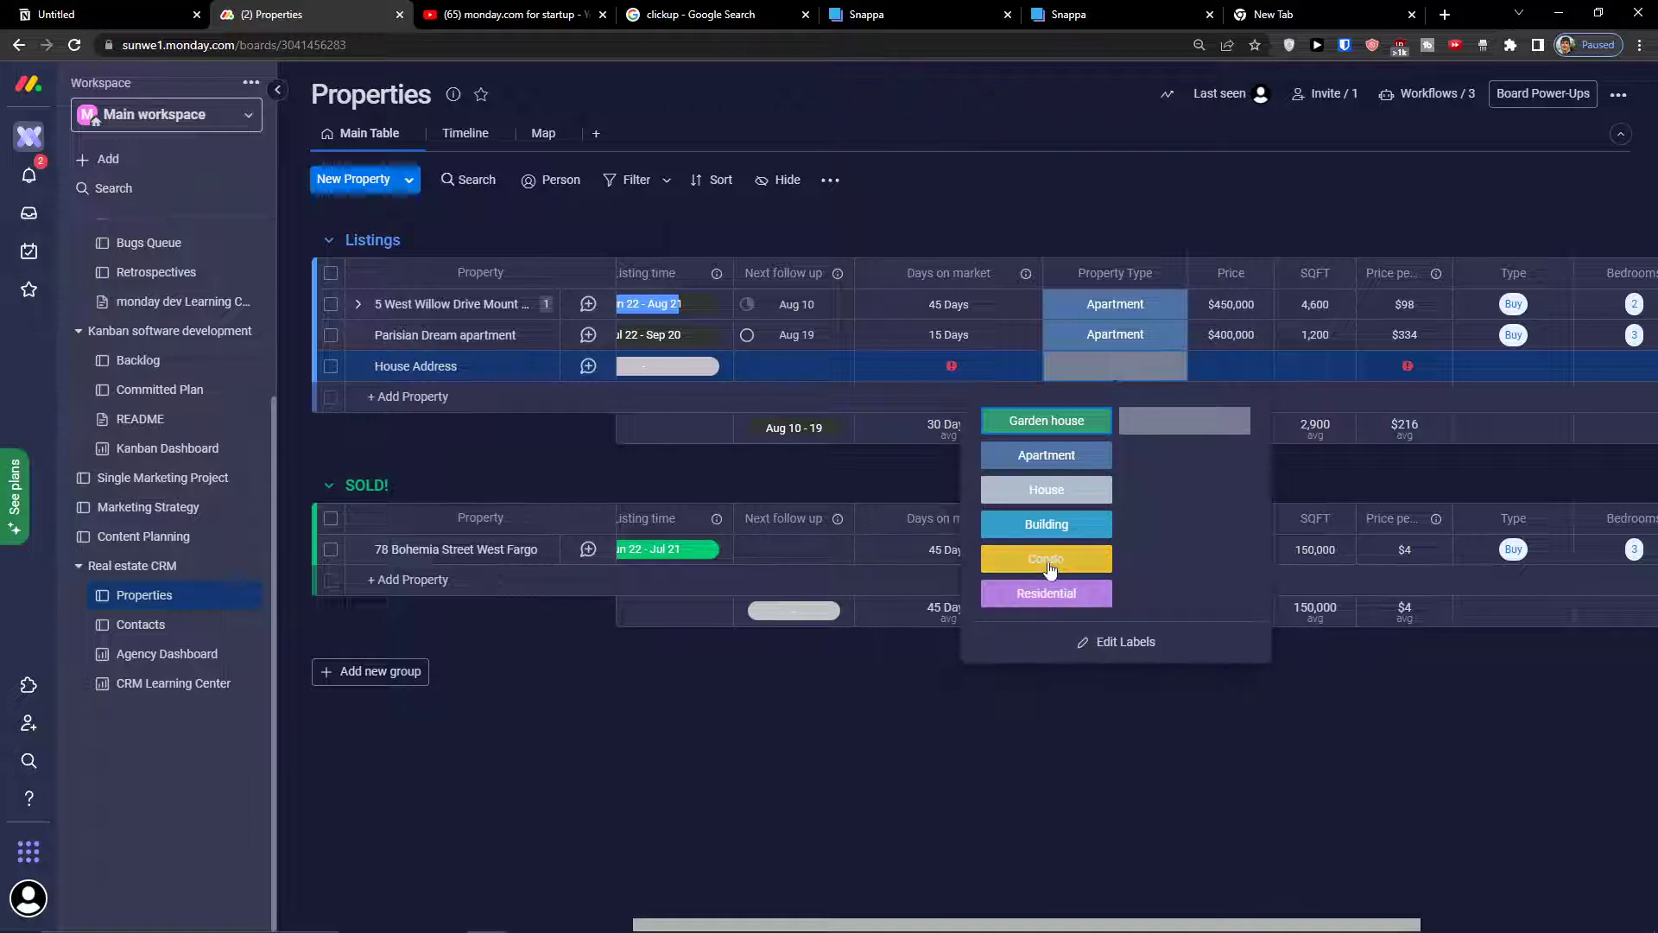
pyautogui.click(1046, 559)
# Step: Give House Address a $500,000 price and 2,000 SQFT, yielding $250 per square foot
pyautogui.click(1235, 366)
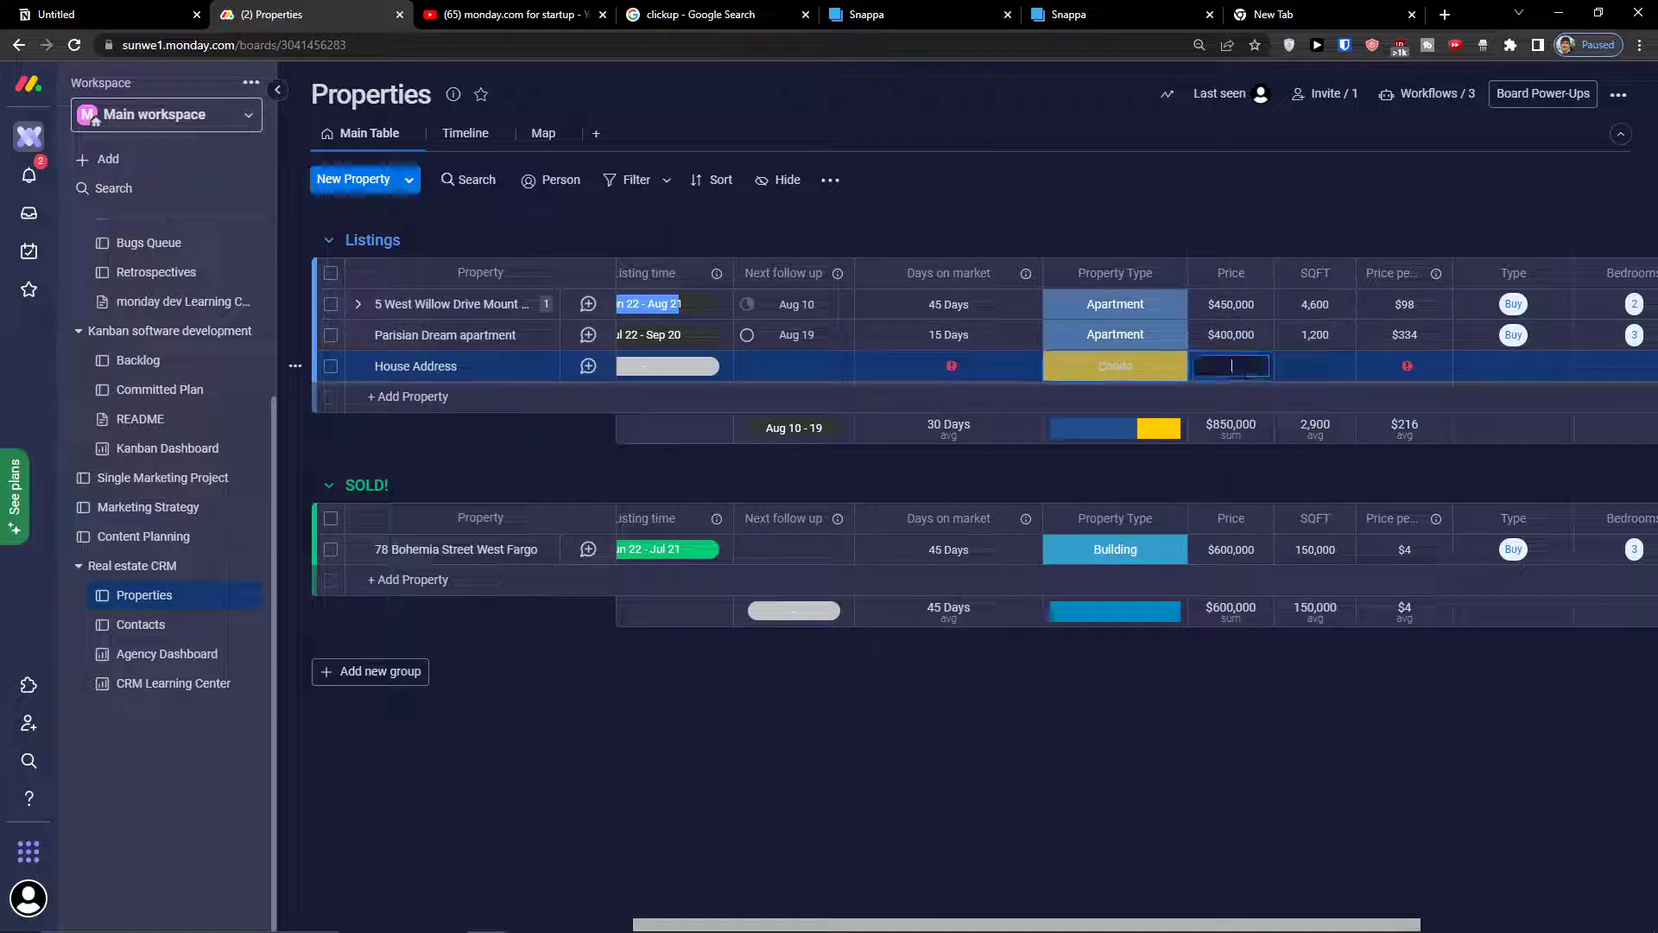
pyautogui.write('500,000')
pyautogui.press('Return')
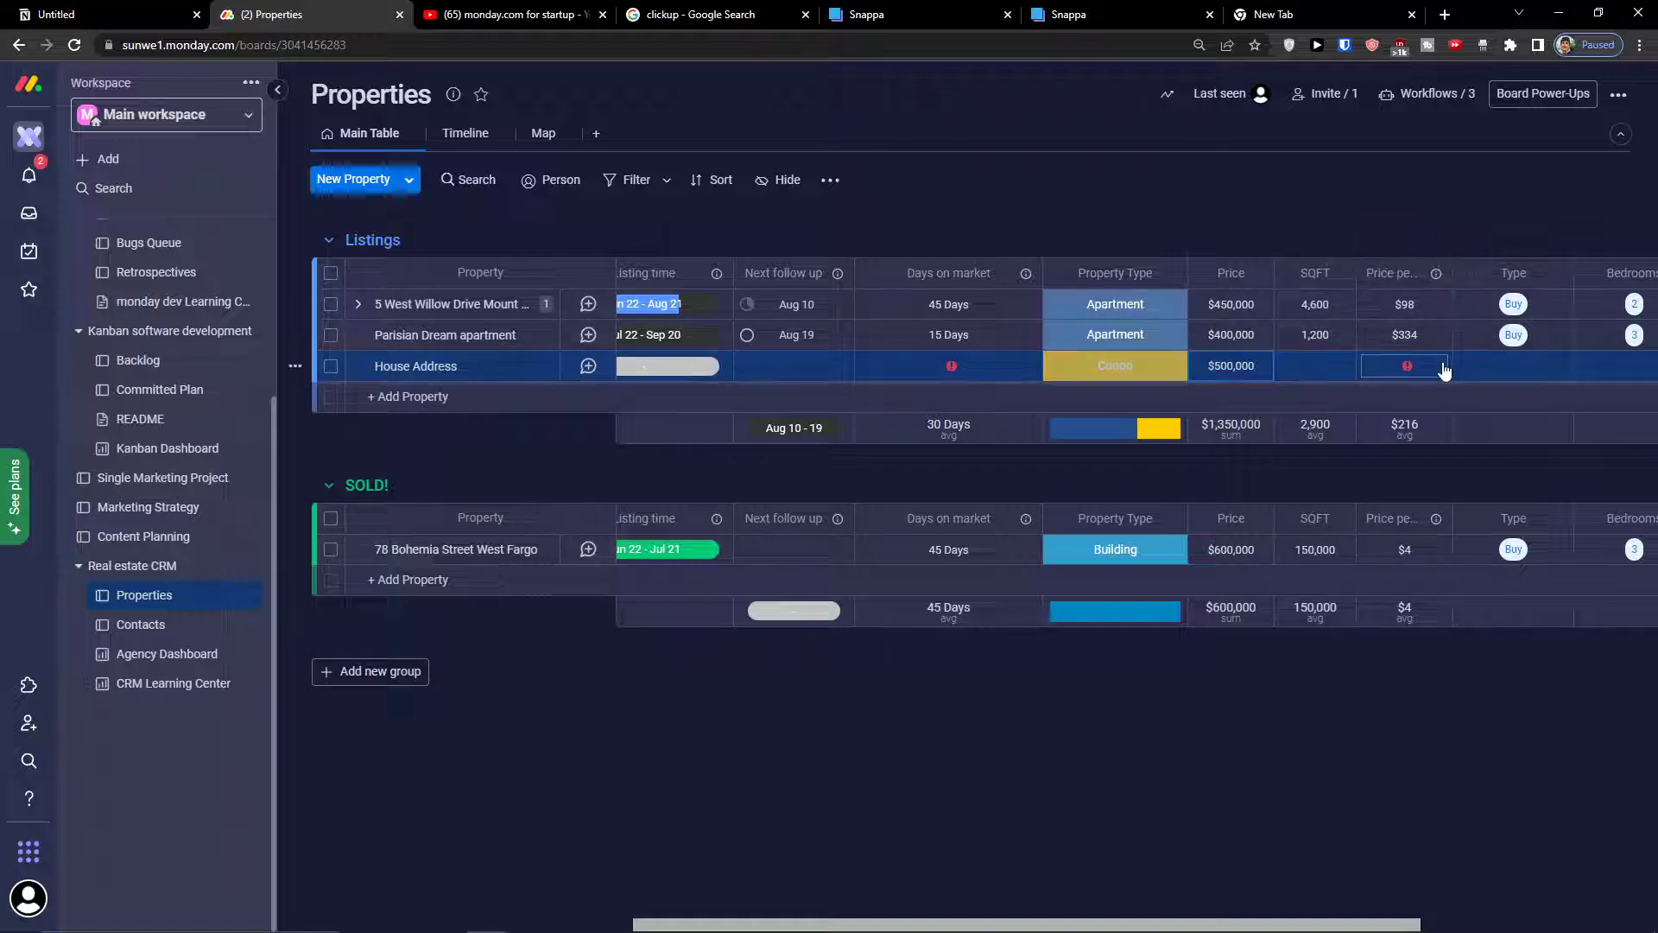
pyautogui.click(1317, 369)
pyautogui.write('2')
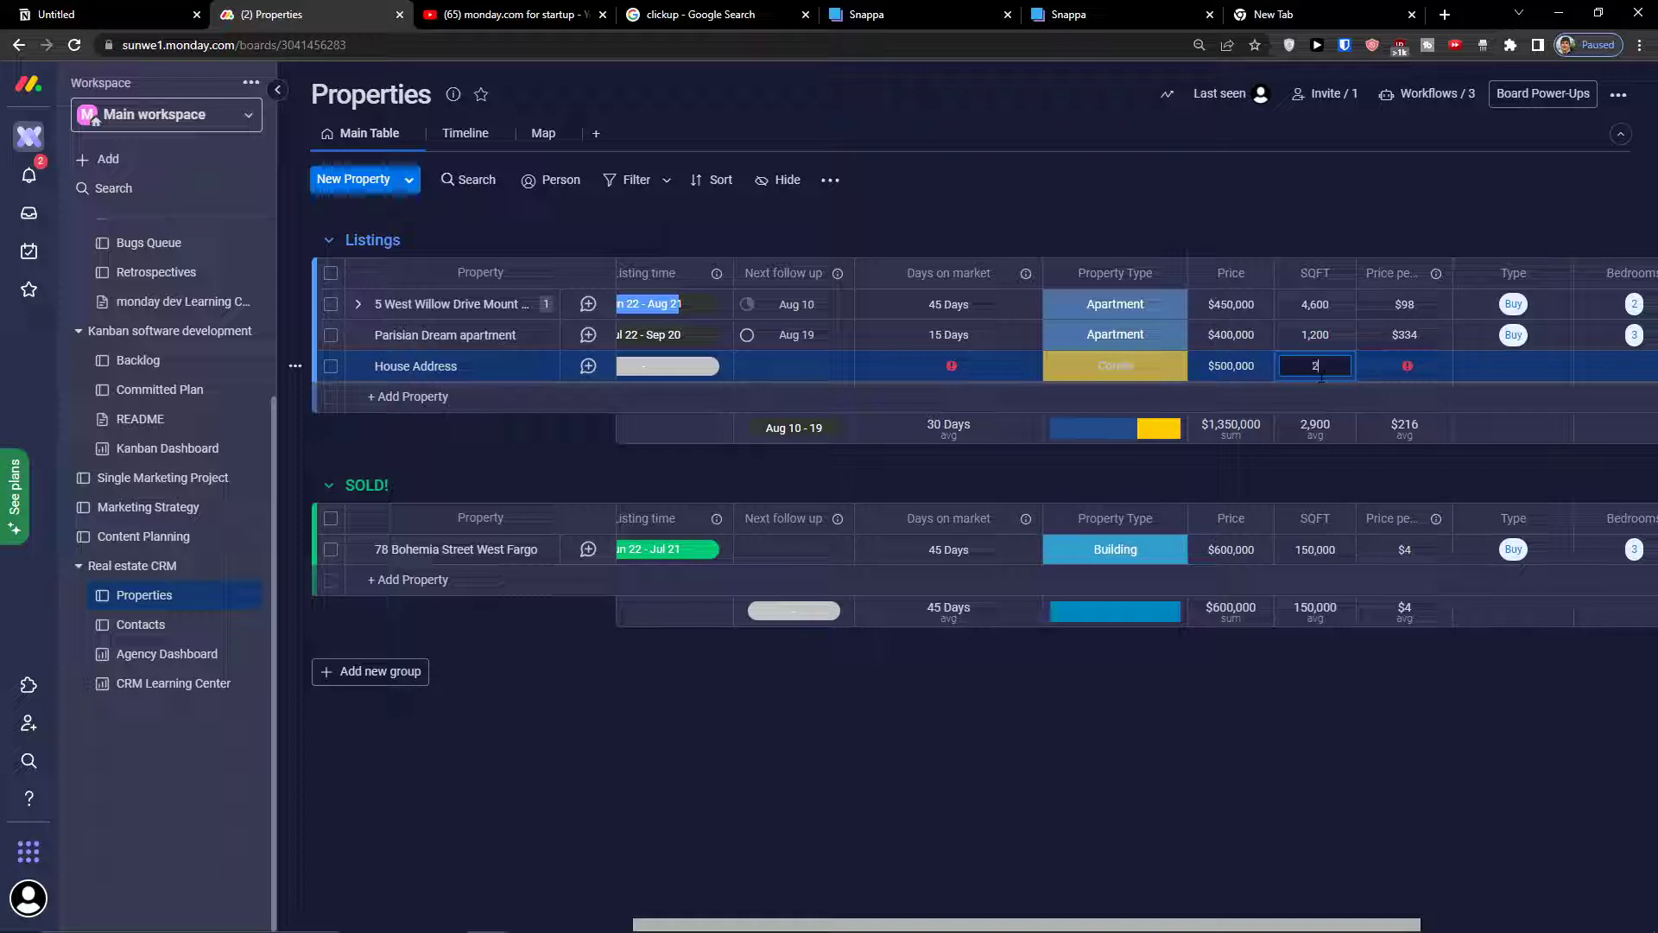
pyautogui.write(',000')
pyautogui.press('Return')
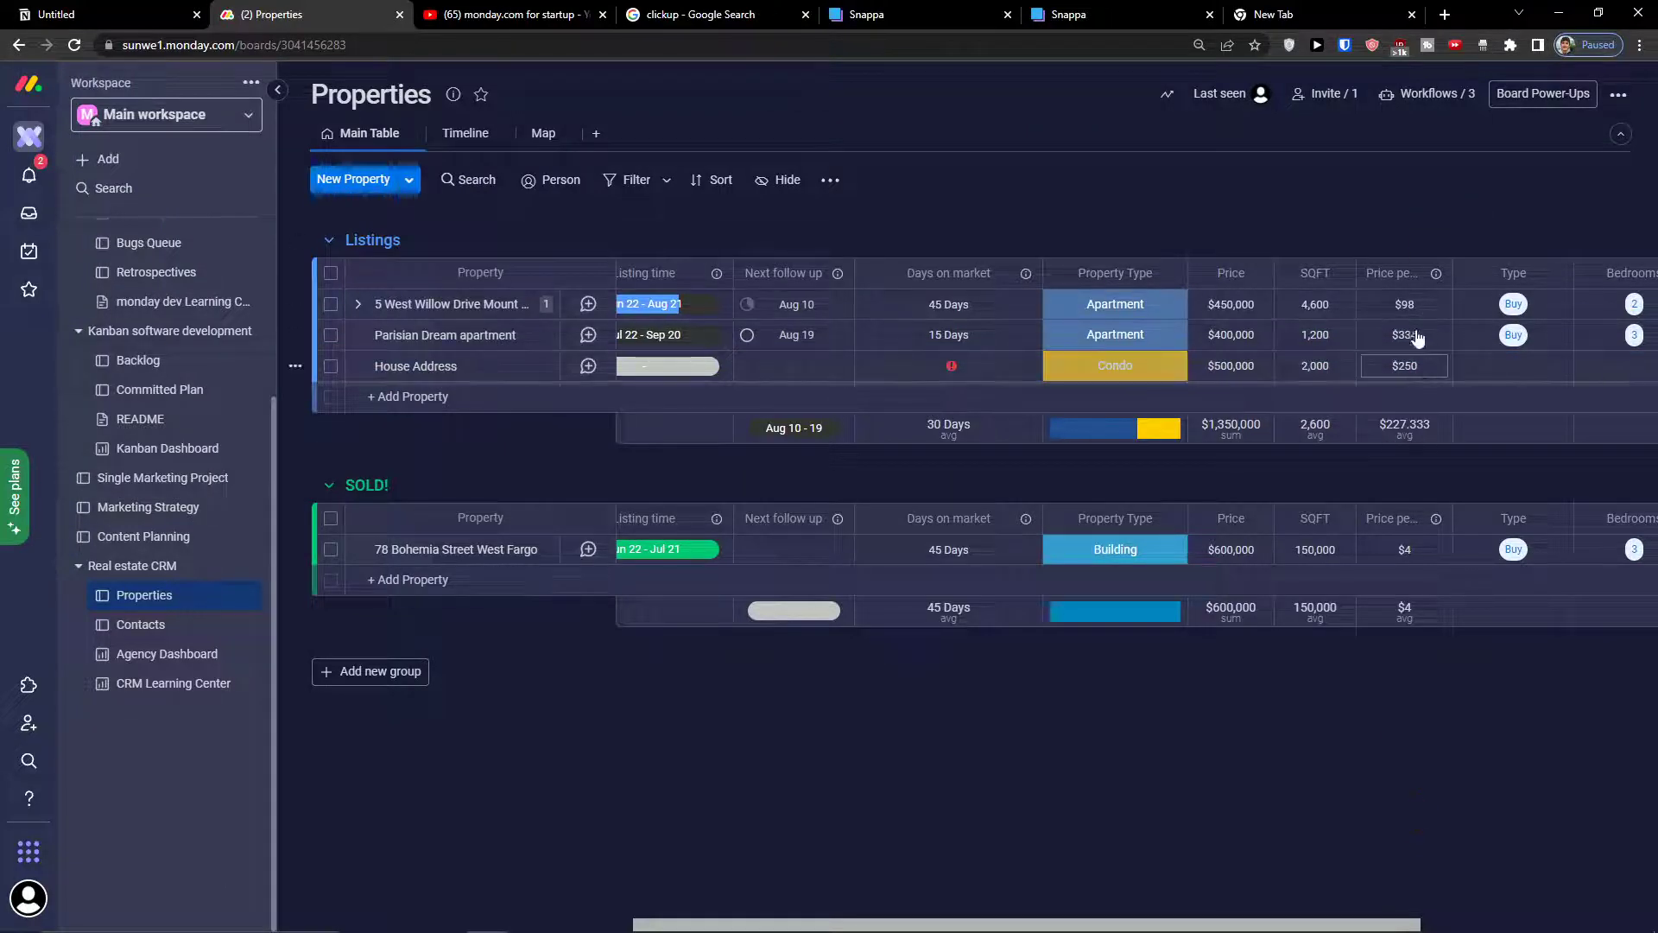
pyautogui.moveTo(1035, 922); pyautogui.dragTo(1272, 924)
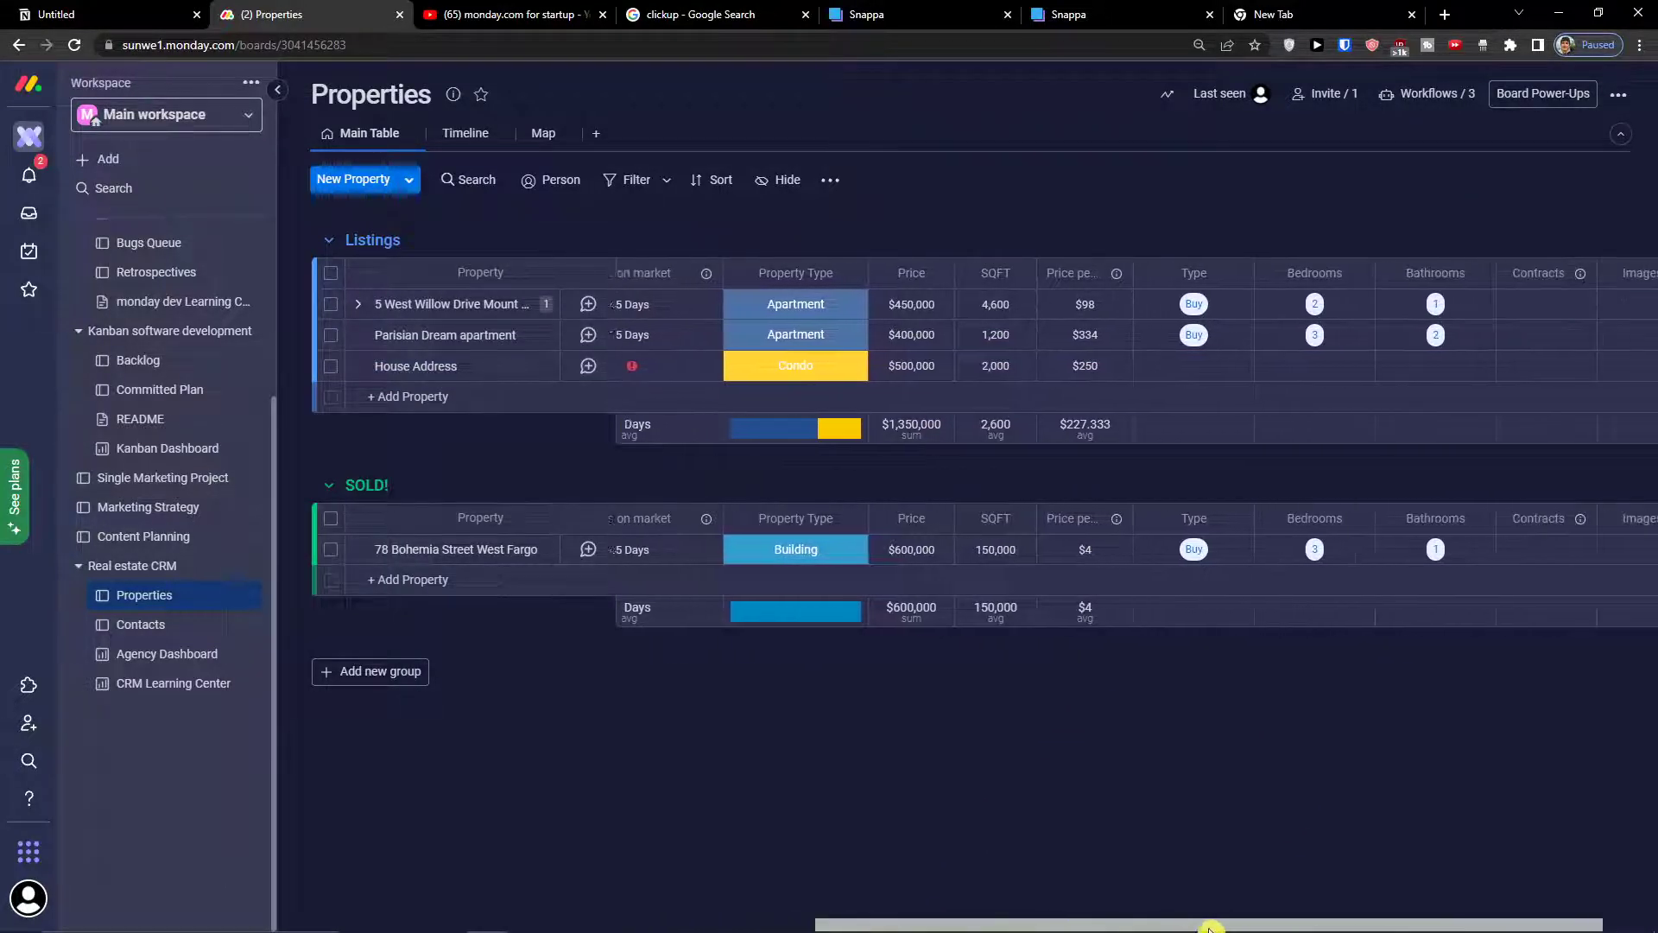
pyautogui.click(1117, 379)
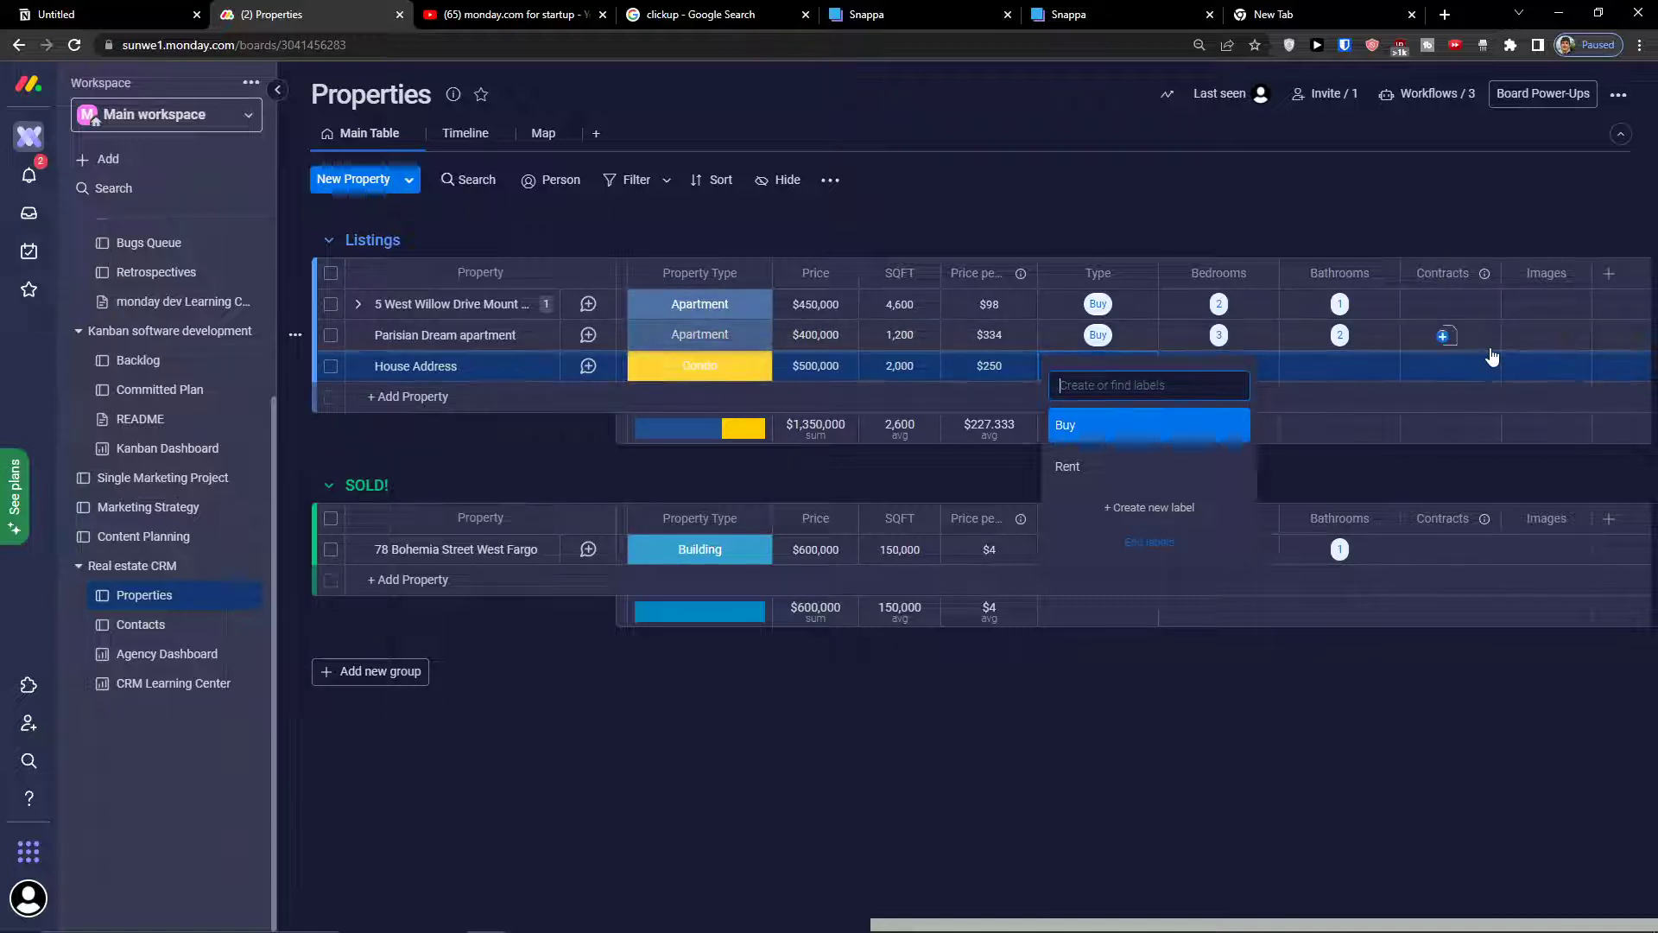
pyautogui.click(1412, 91)
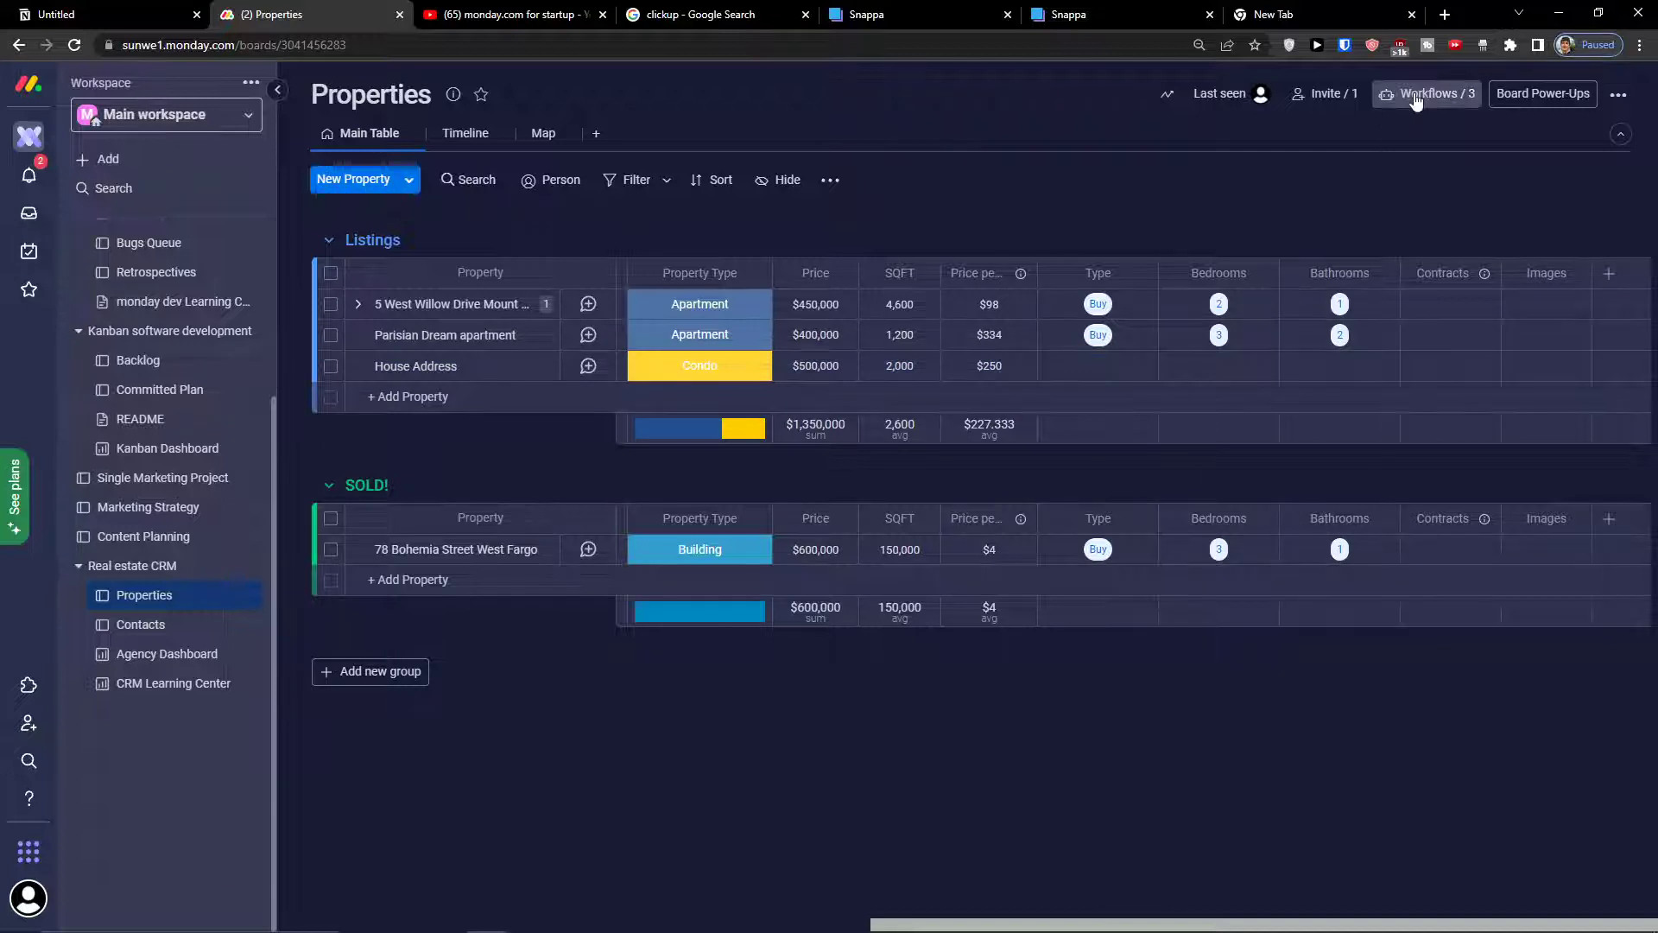
pyautogui.click(1417, 98)
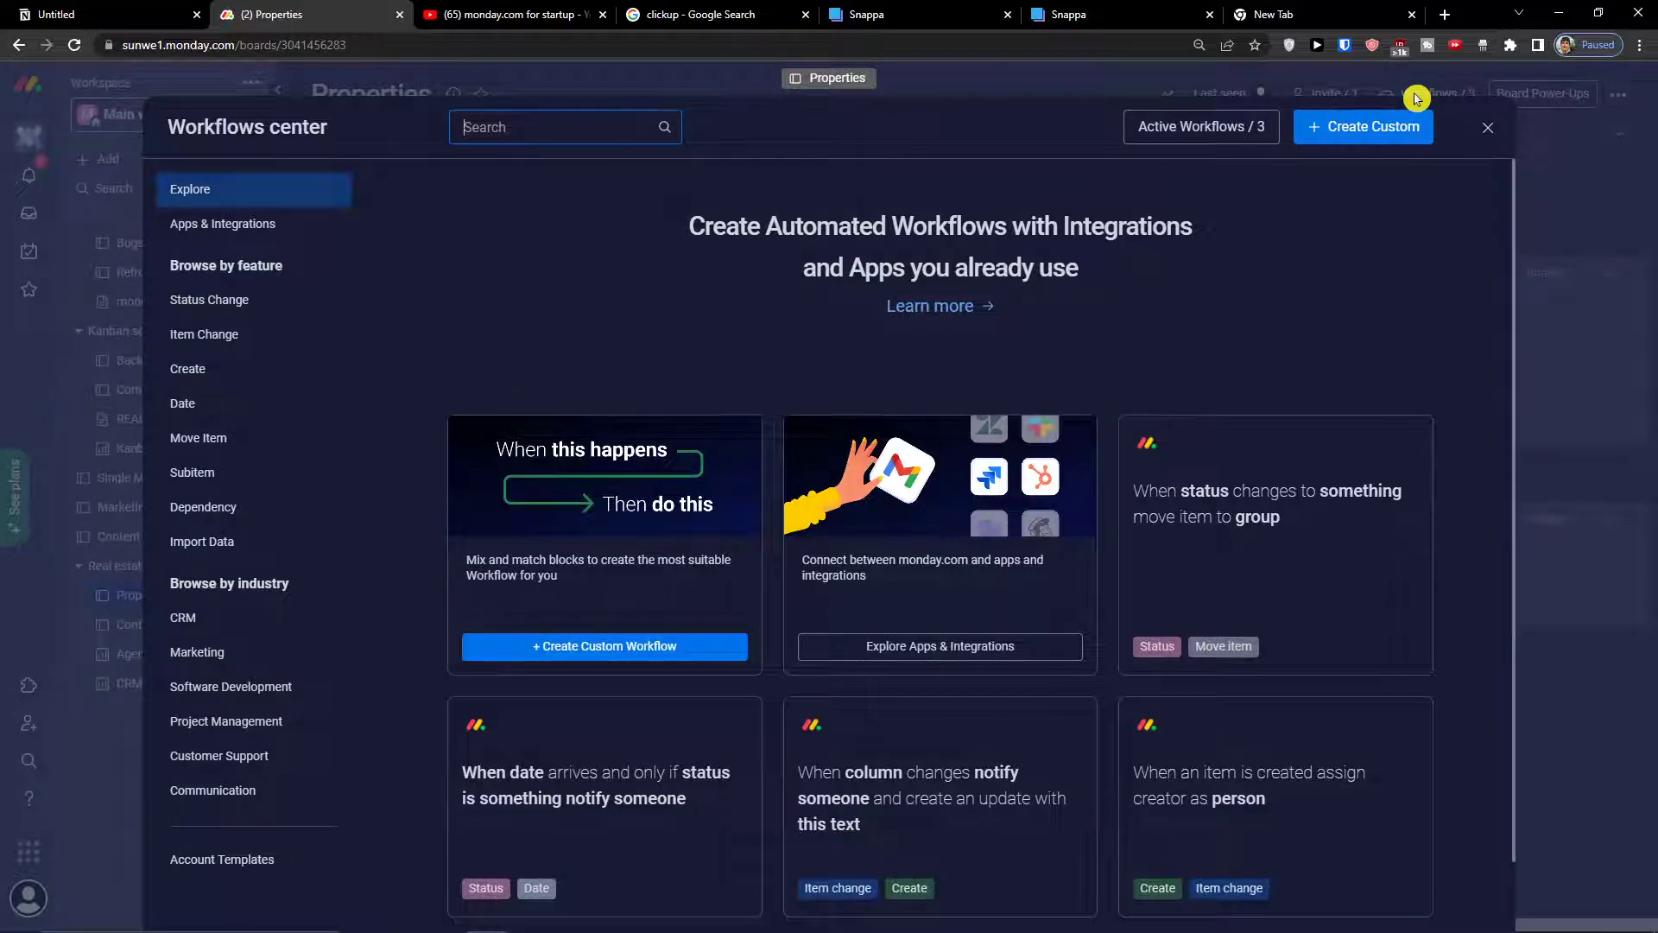
pyautogui.click(1250, 127)
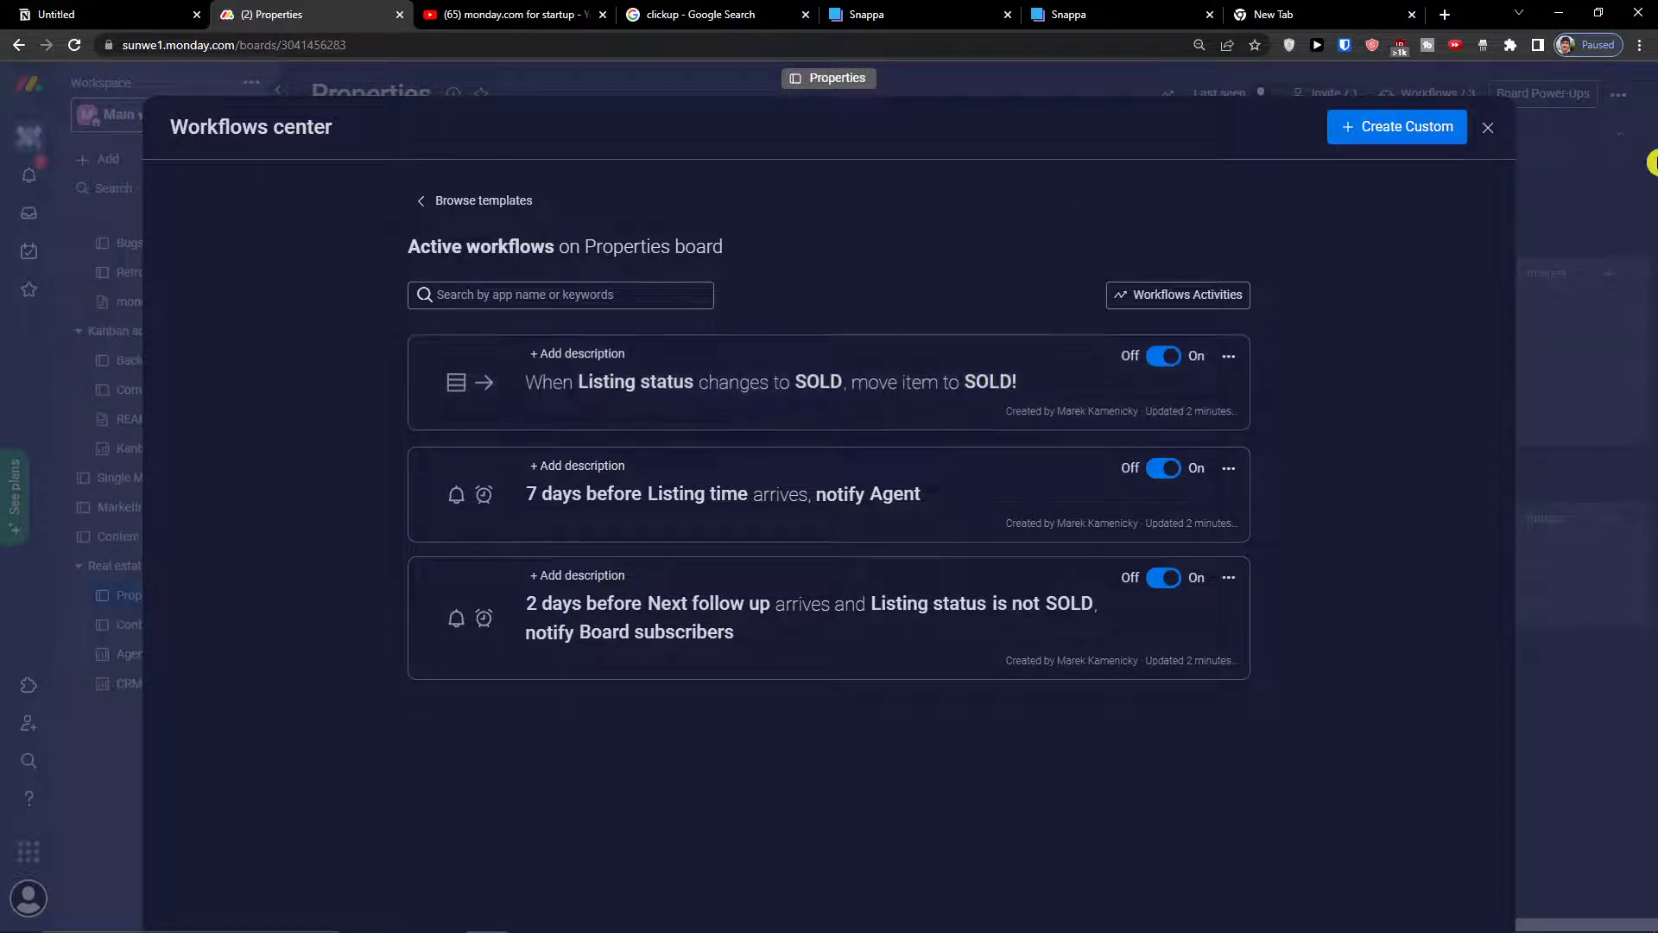
pyautogui.click(1488, 127)
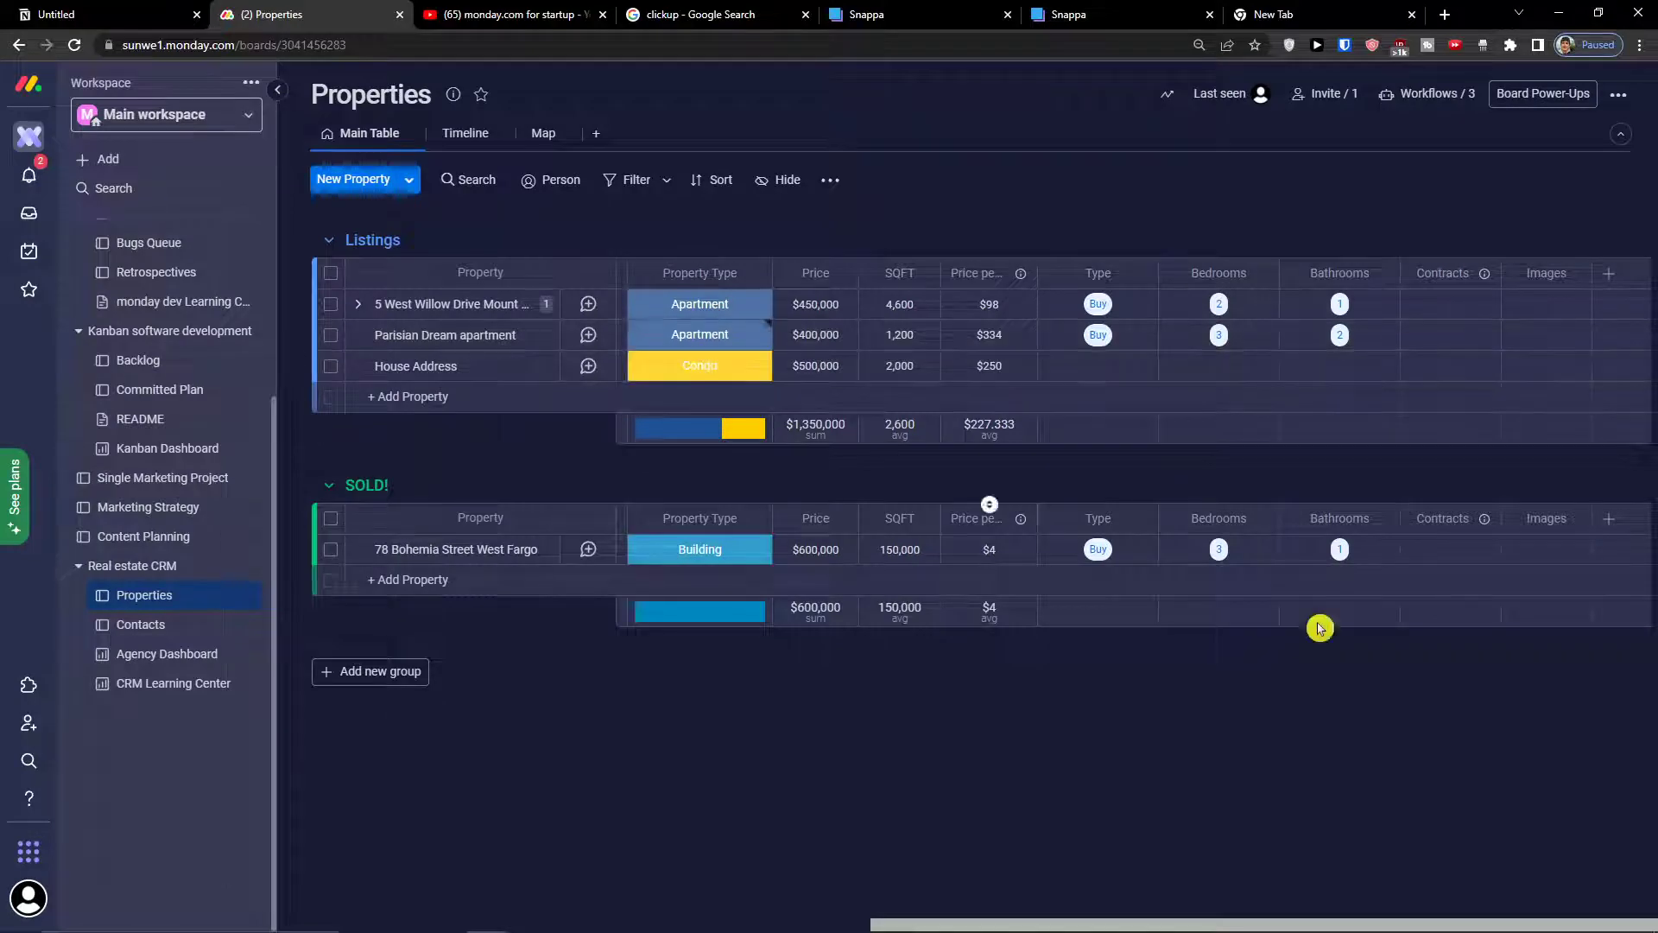
# Step: Set House Address's listing status to SOLD, glance at the Timeline view, then close Workflows
pyautogui.moveTo(1055, 925); pyautogui.dragTo(417, 924)
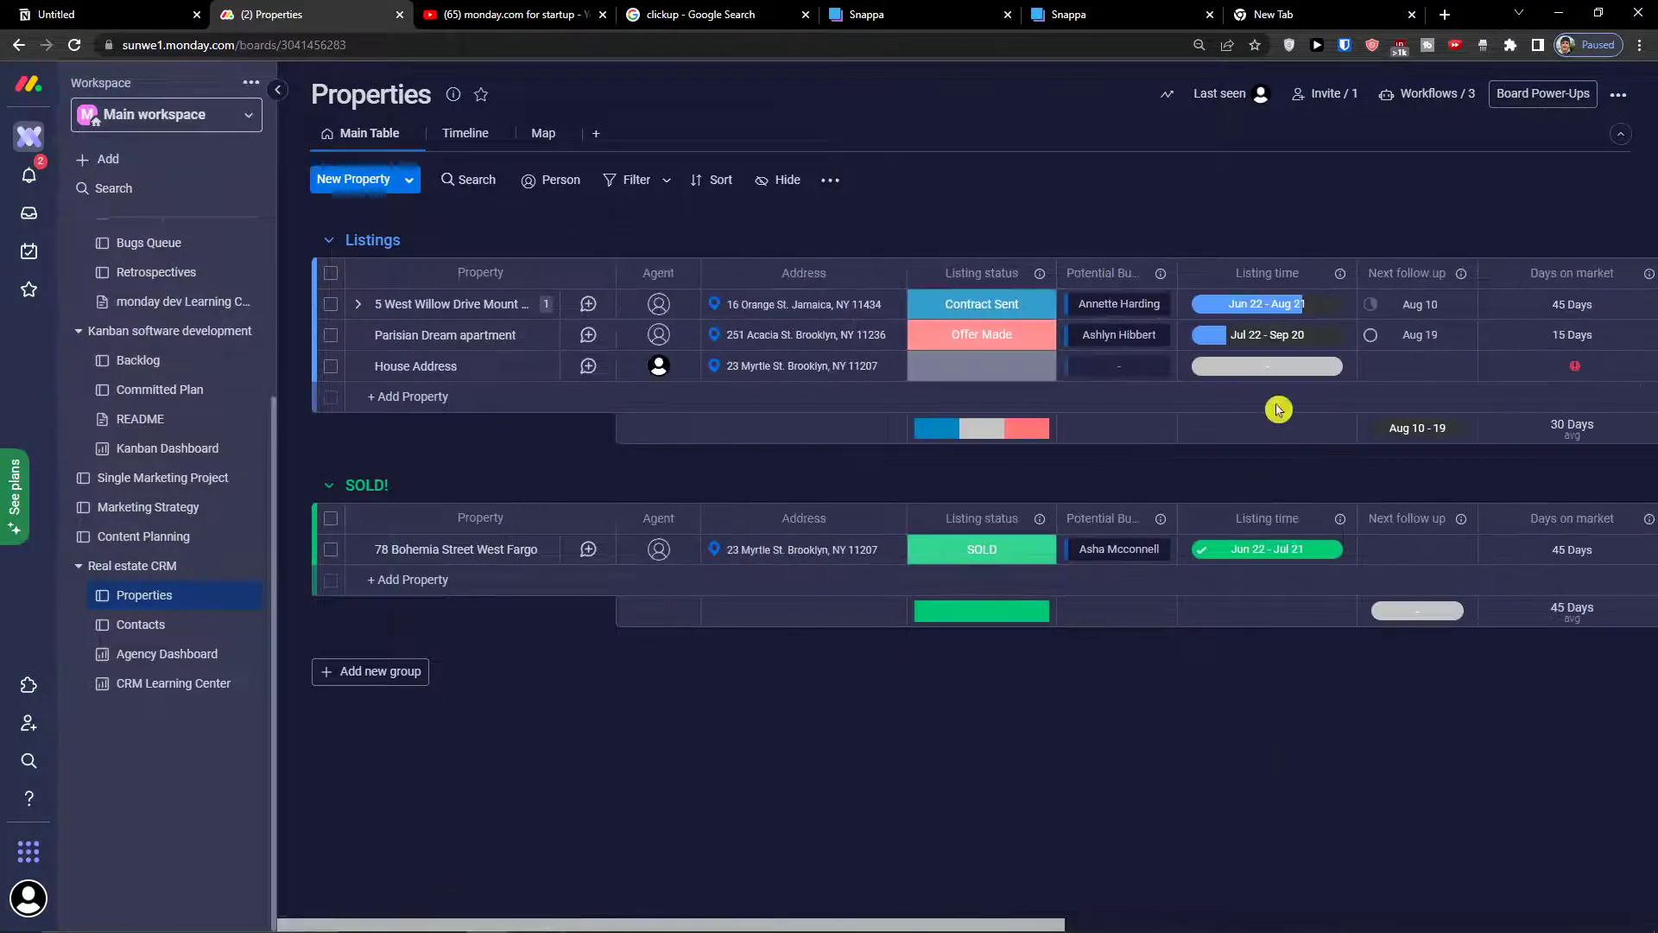
pyautogui.click(982, 365)
pyautogui.click(982, 556)
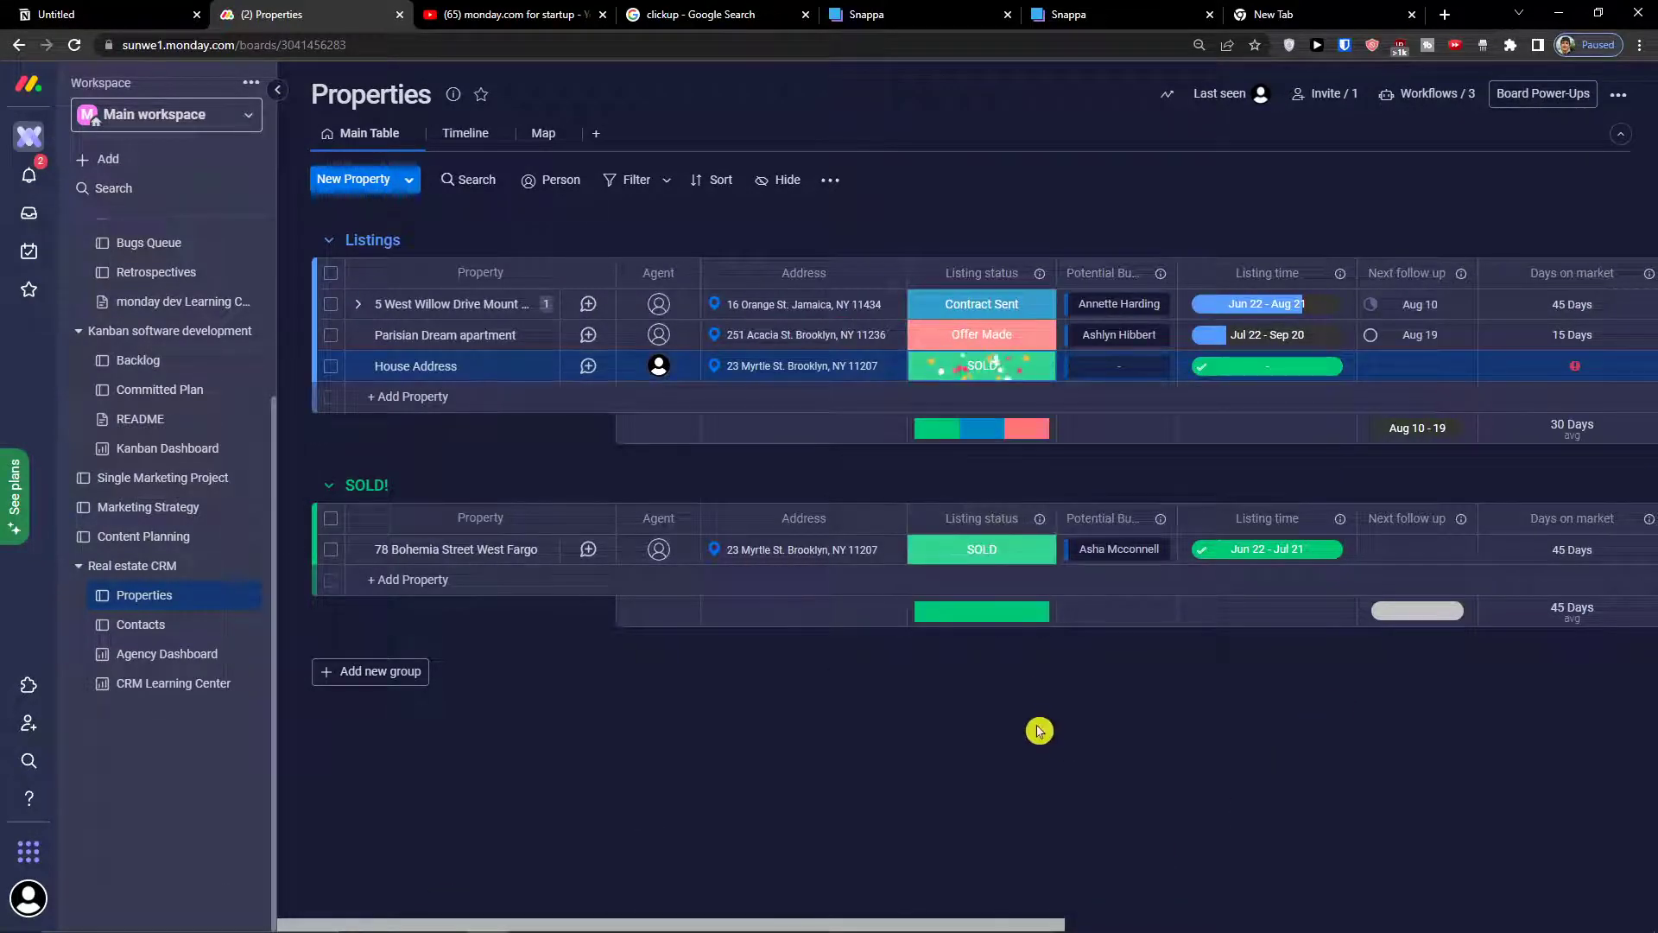
pyautogui.click(465, 134)
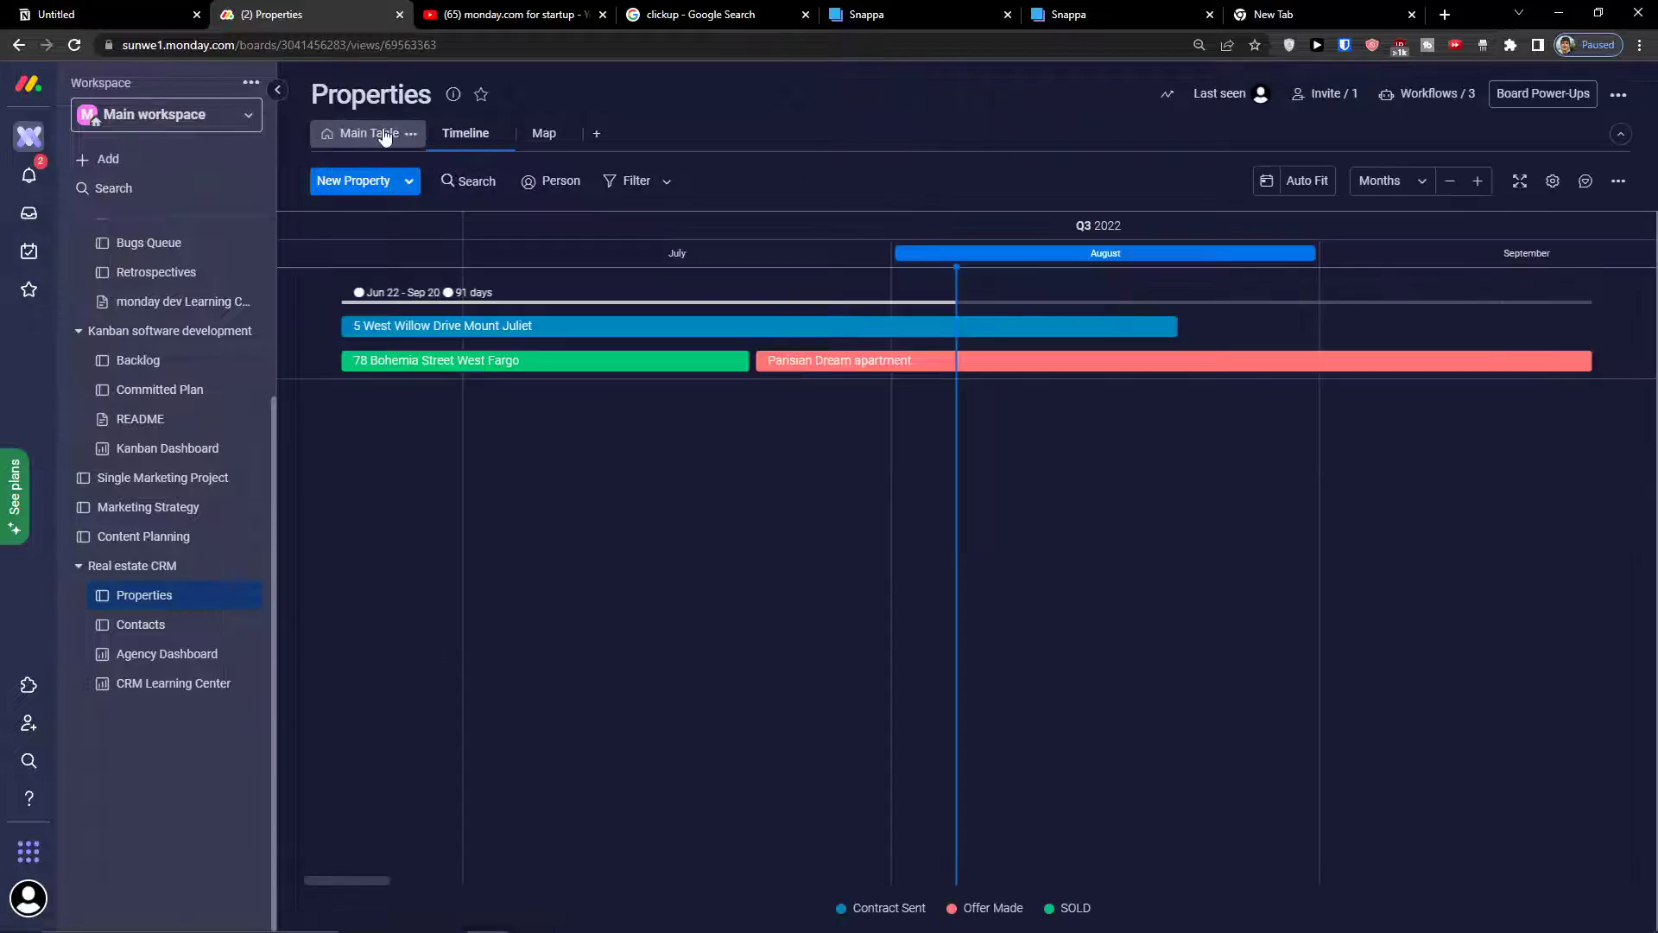
pyautogui.click(384, 134)
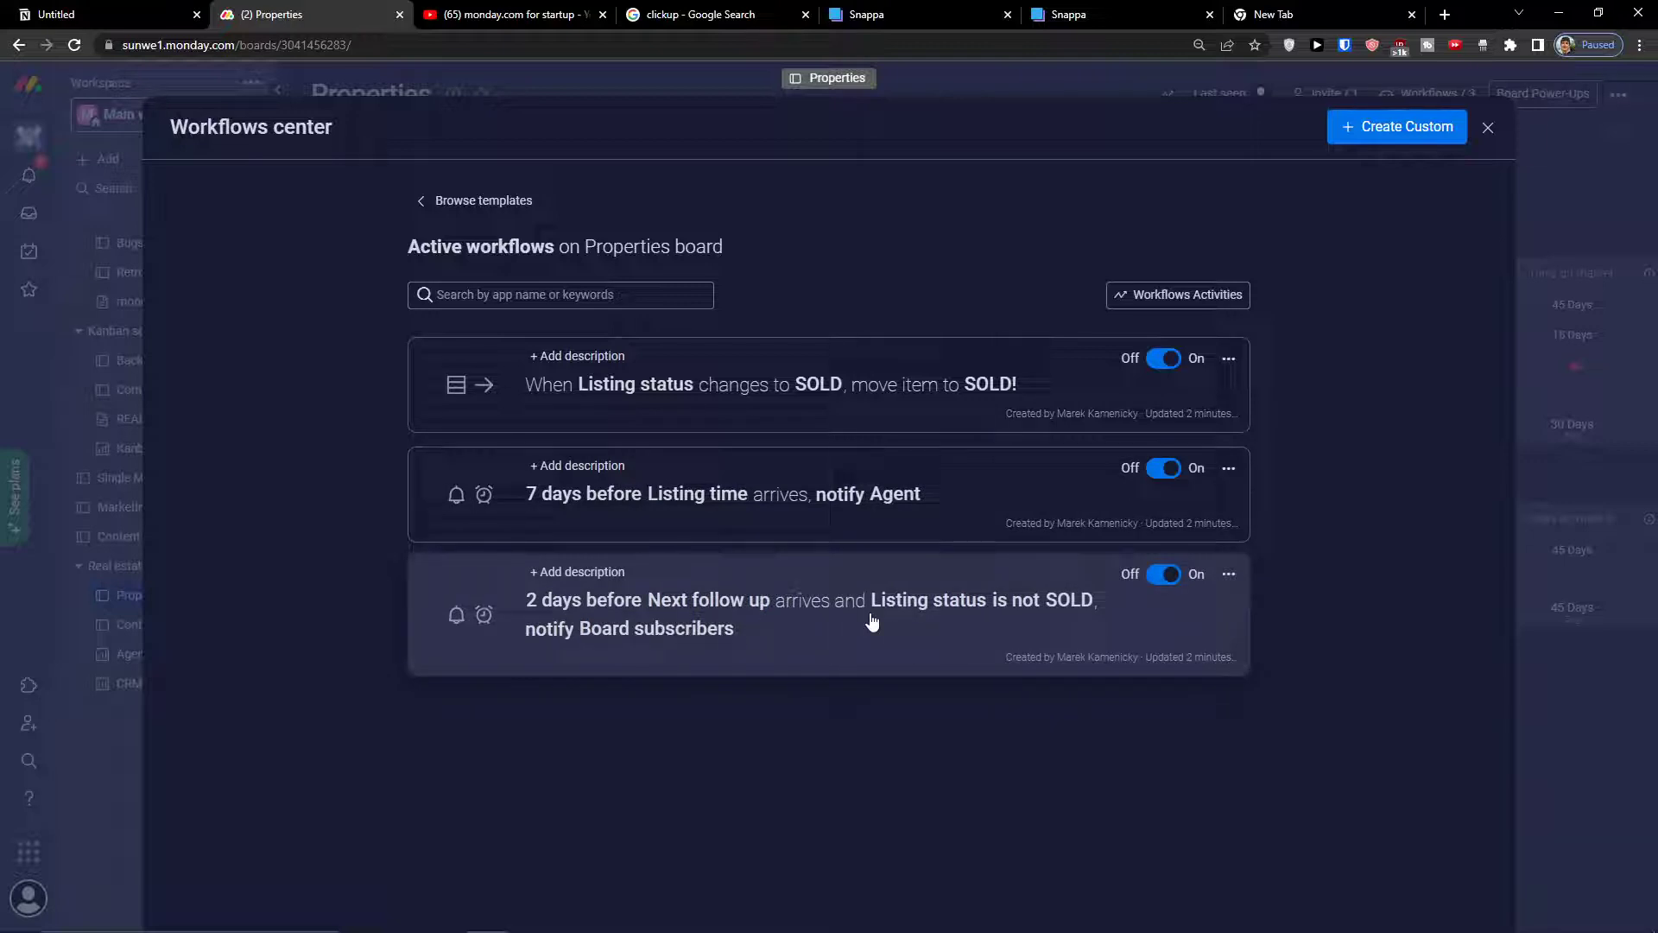
pyautogui.click(1498, 126)
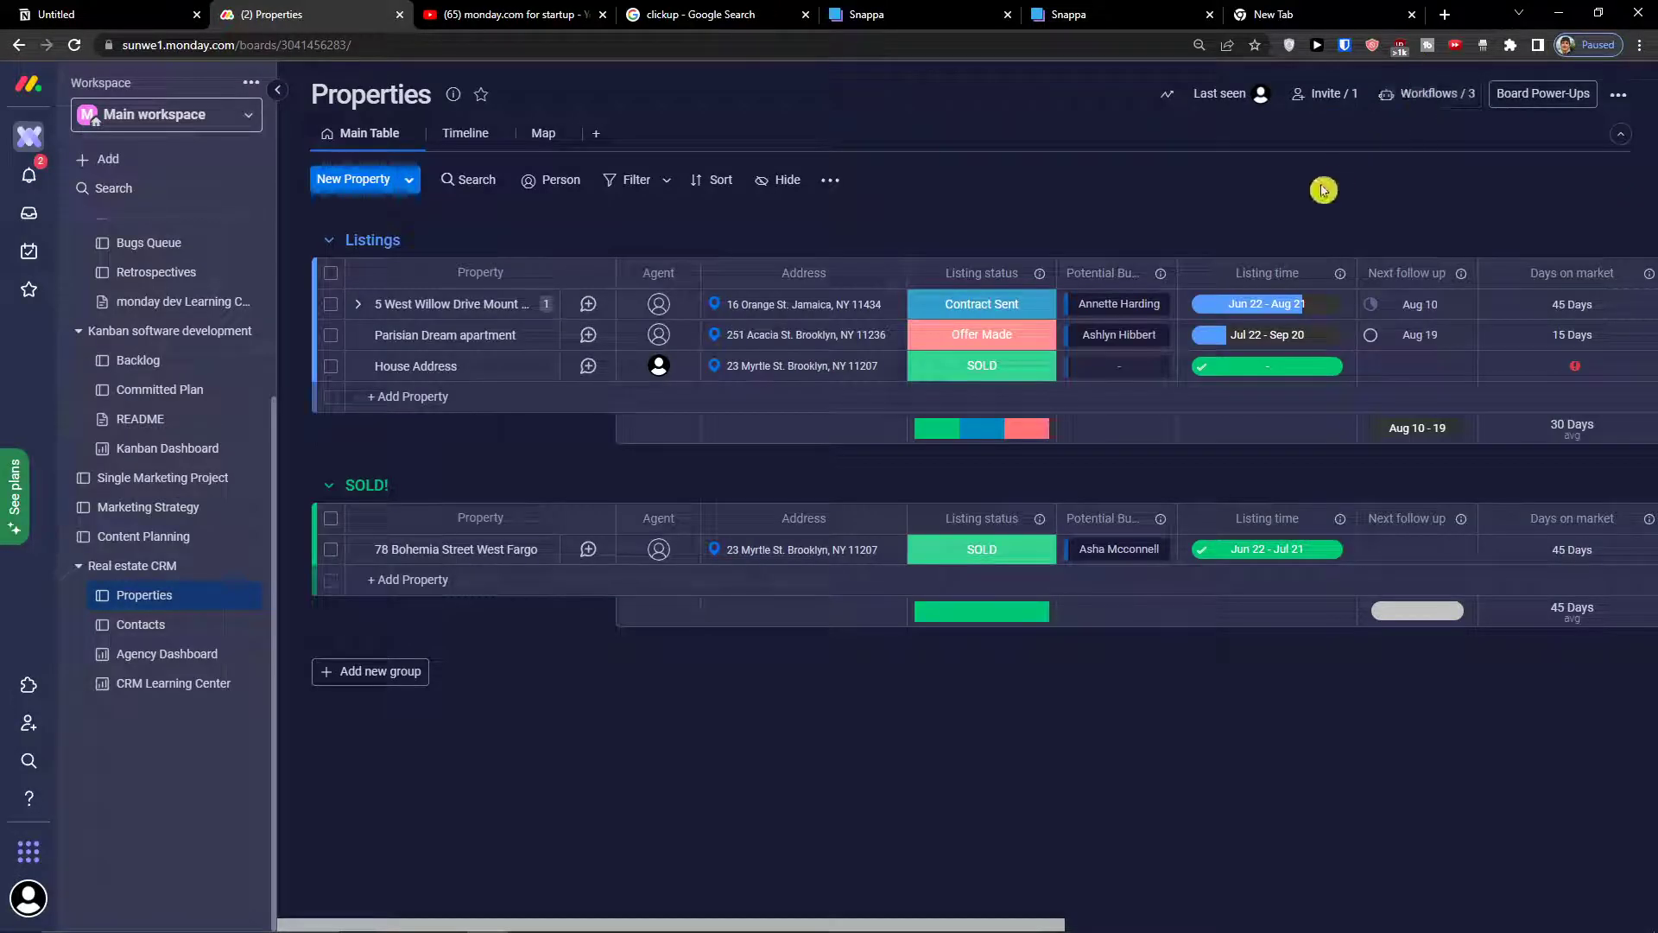
# Step: Add a new Potential Leads contact and look through its Priority, Type and property-link options
pyautogui.click(149, 638)
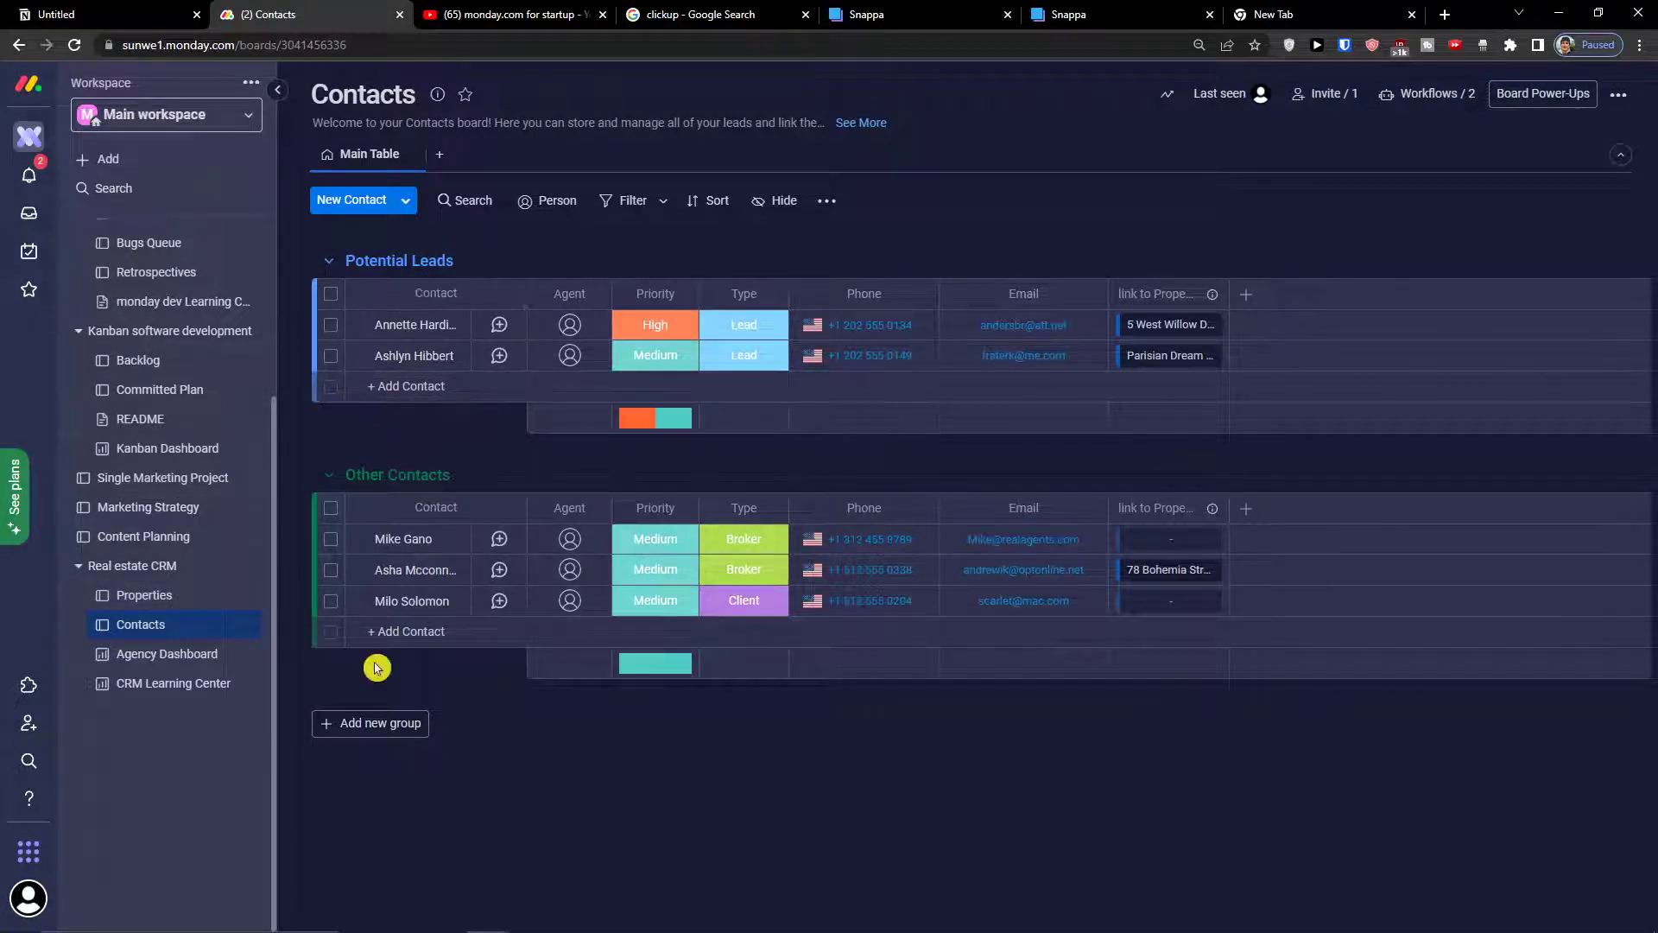
pyautogui.click(417, 389)
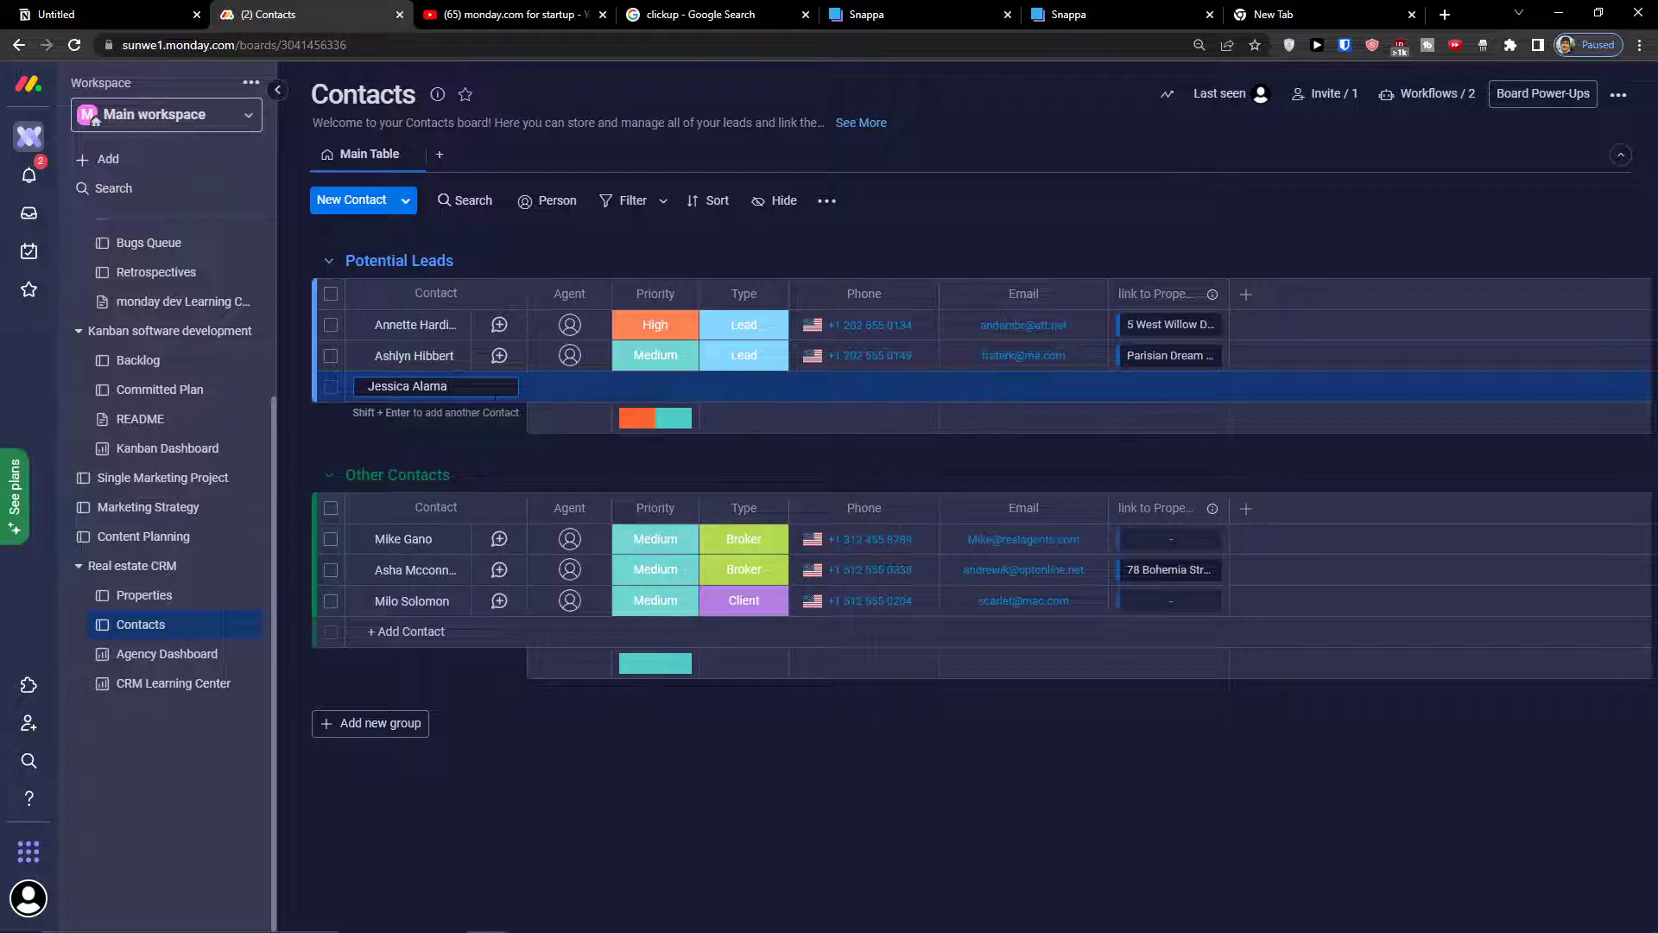
pyautogui.press('Return')
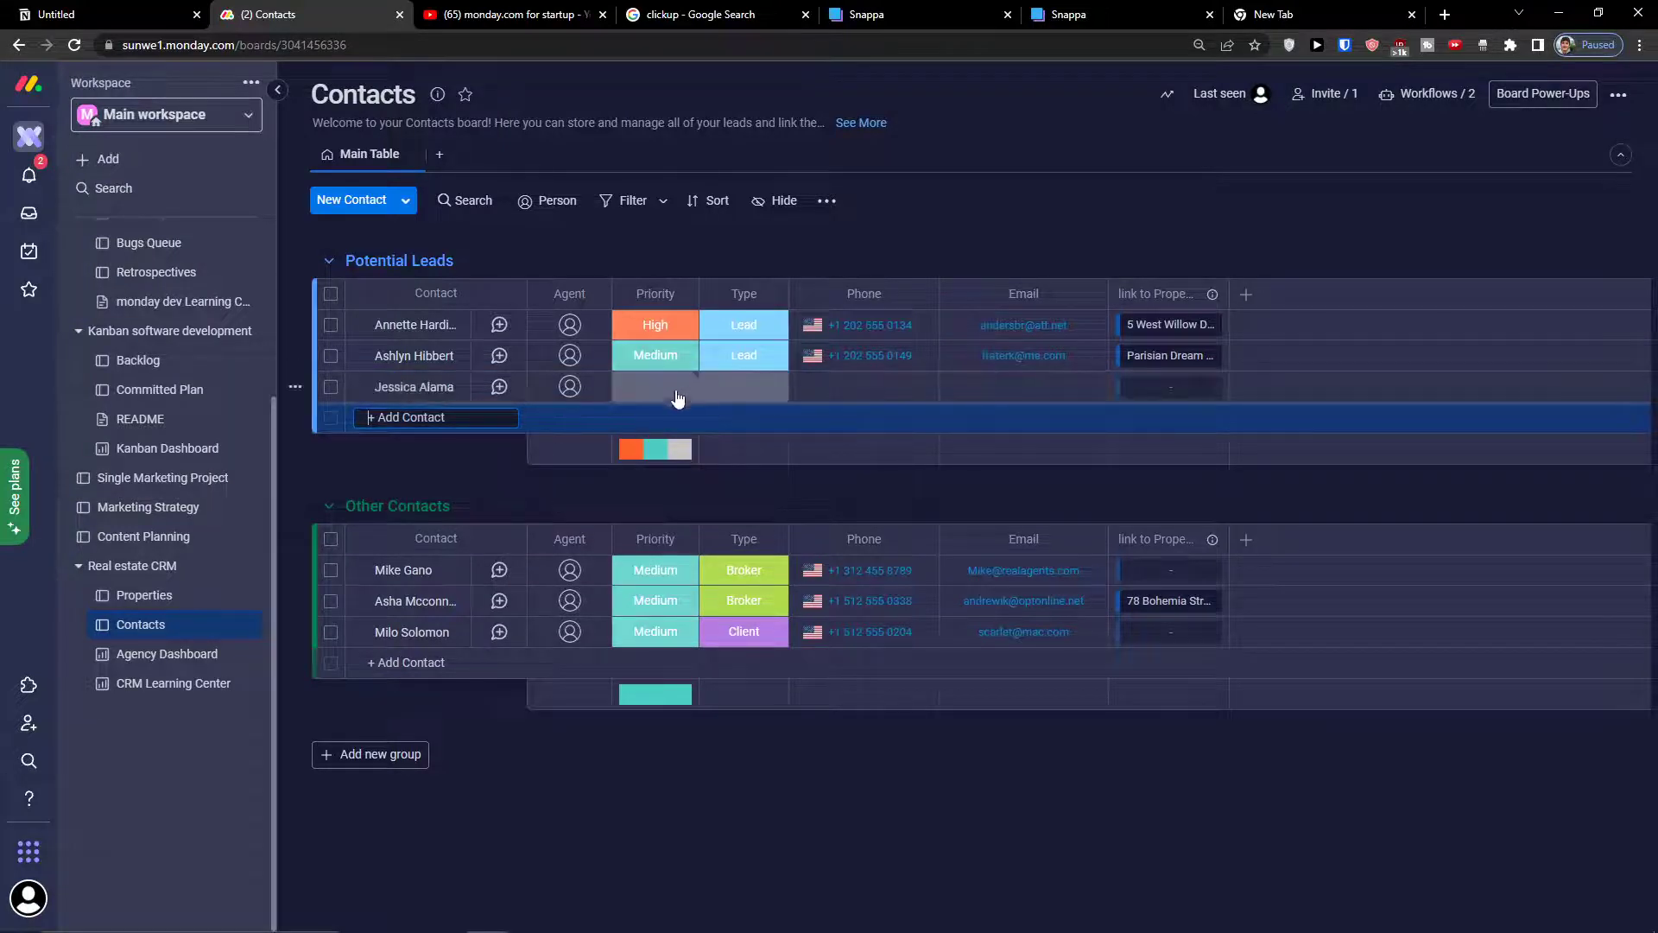
pyautogui.click(665, 399)
pyautogui.click(748, 397)
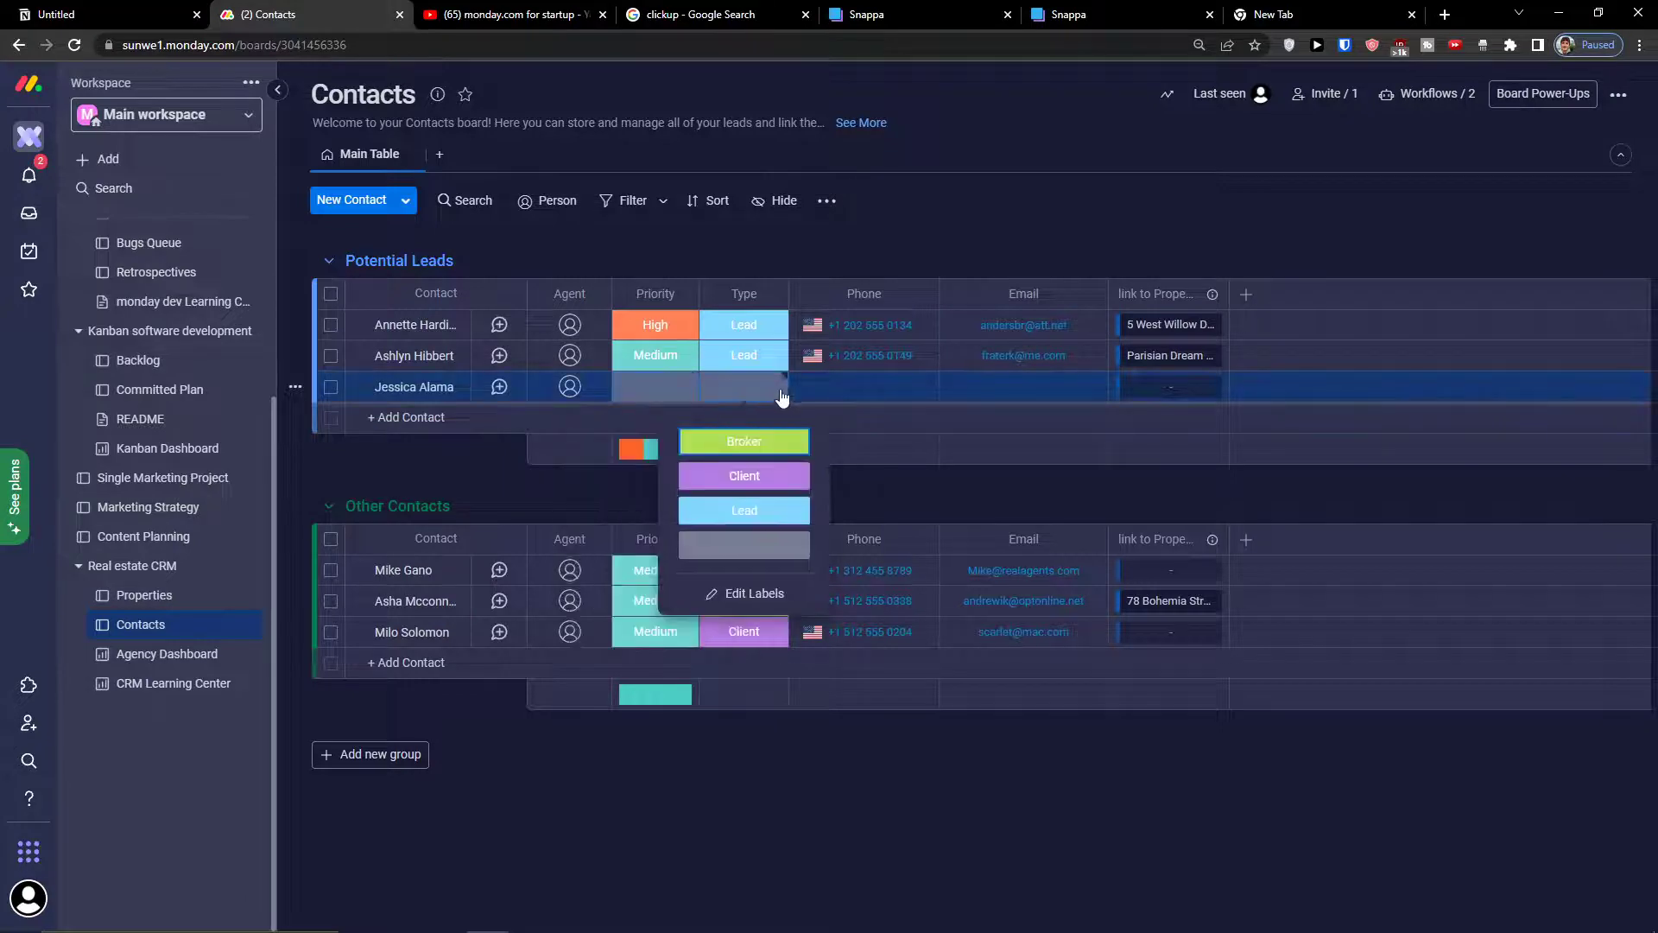
pyautogui.click(1178, 390)
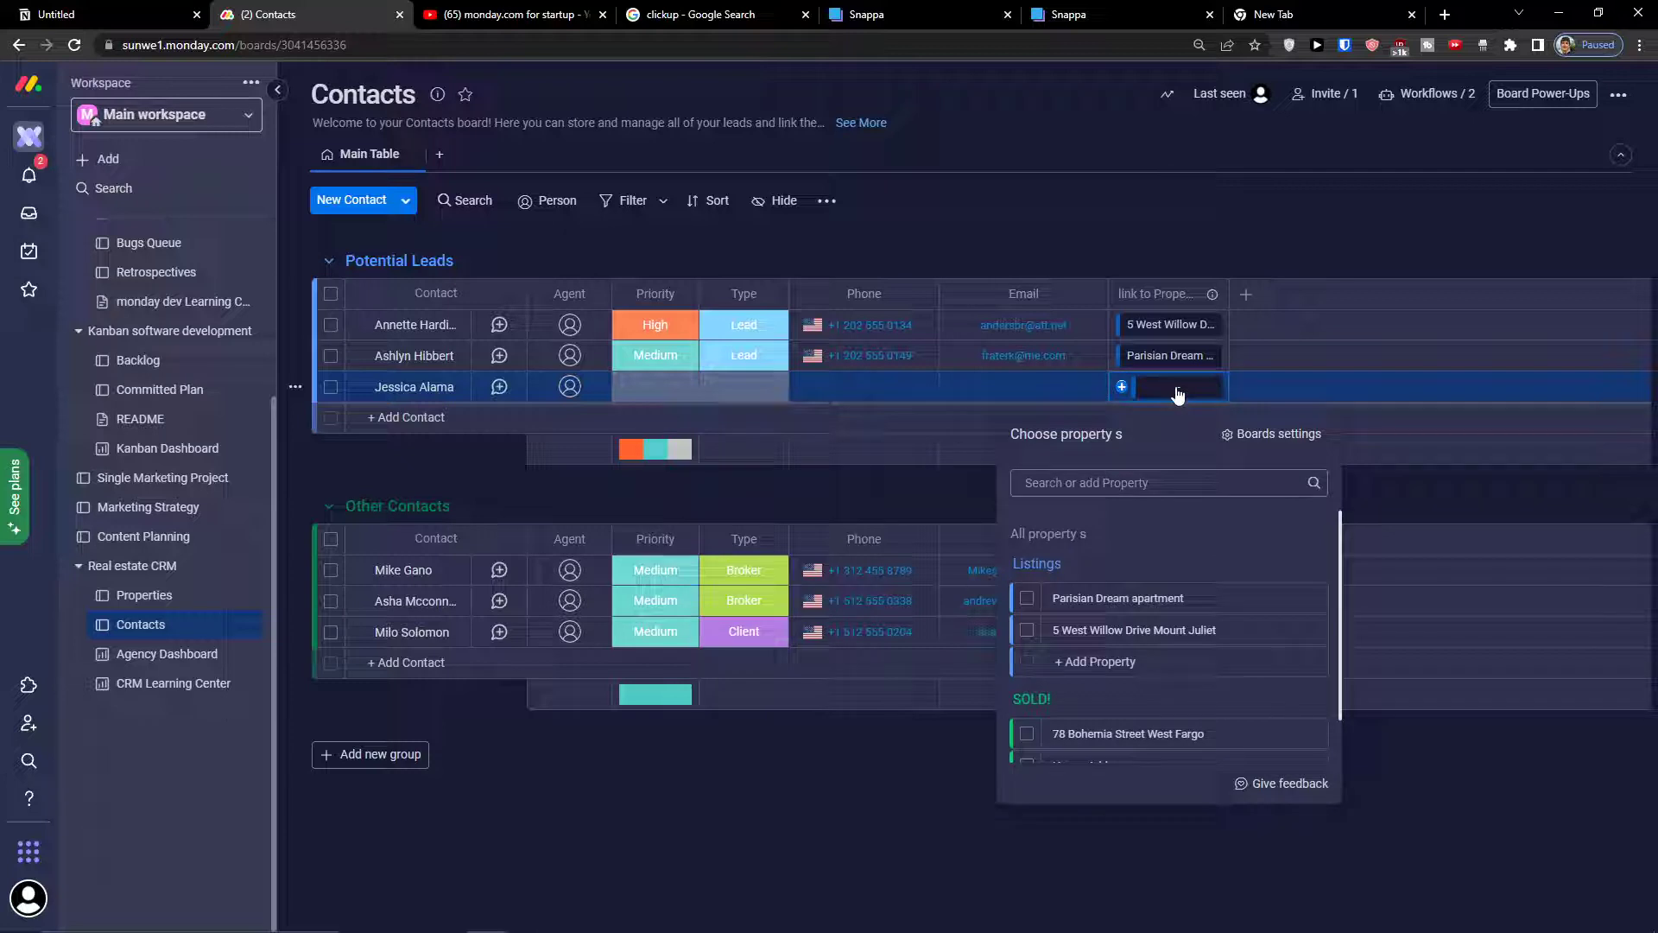
pyautogui.scroll(-1, 1151, 553)
pyautogui.scroll(1, 1157, 605)
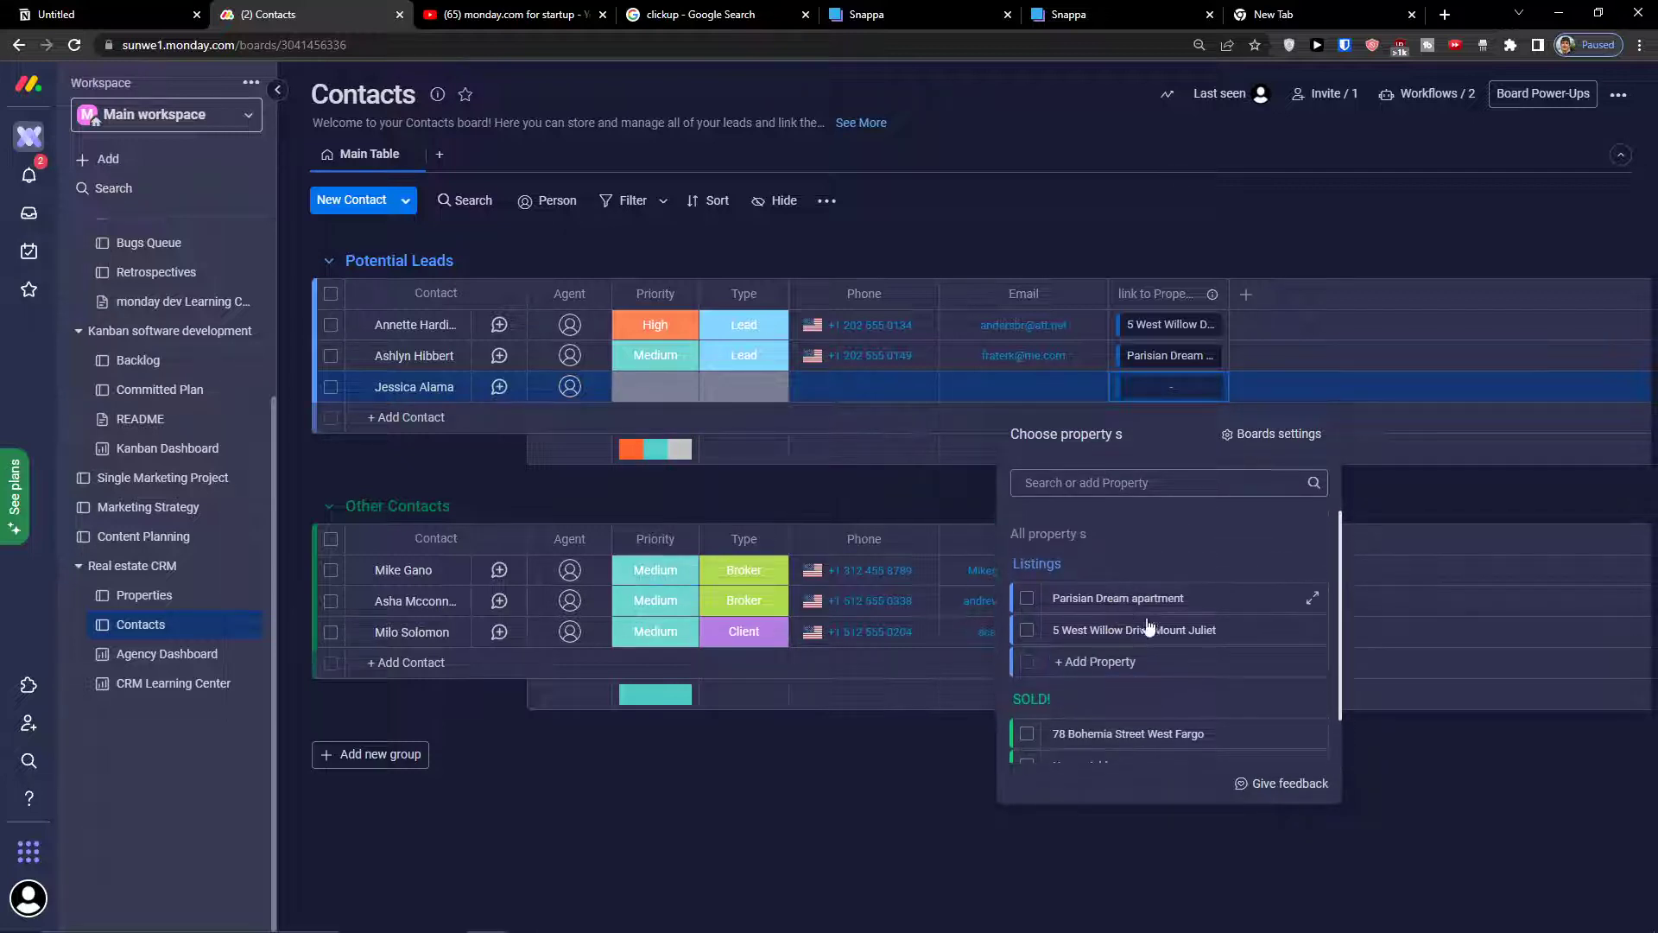
pyautogui.click(1391, 833)
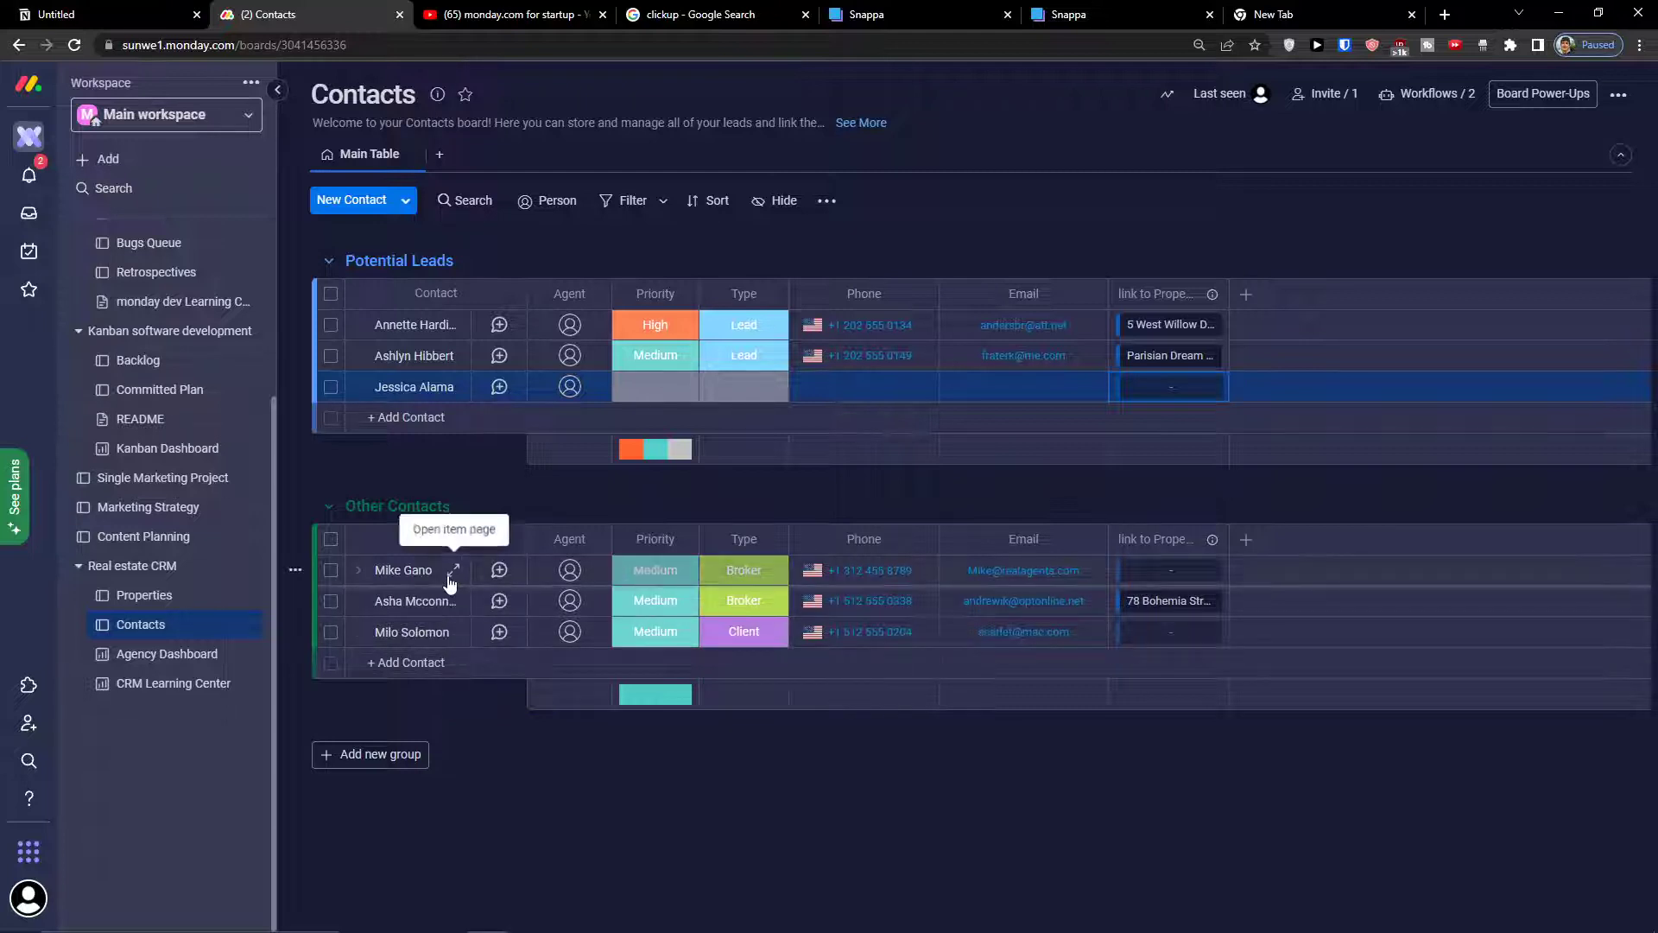
# Step: Add a Form view to the Contacts board and check its Type answer choices
pyautogui.click(442, 156)
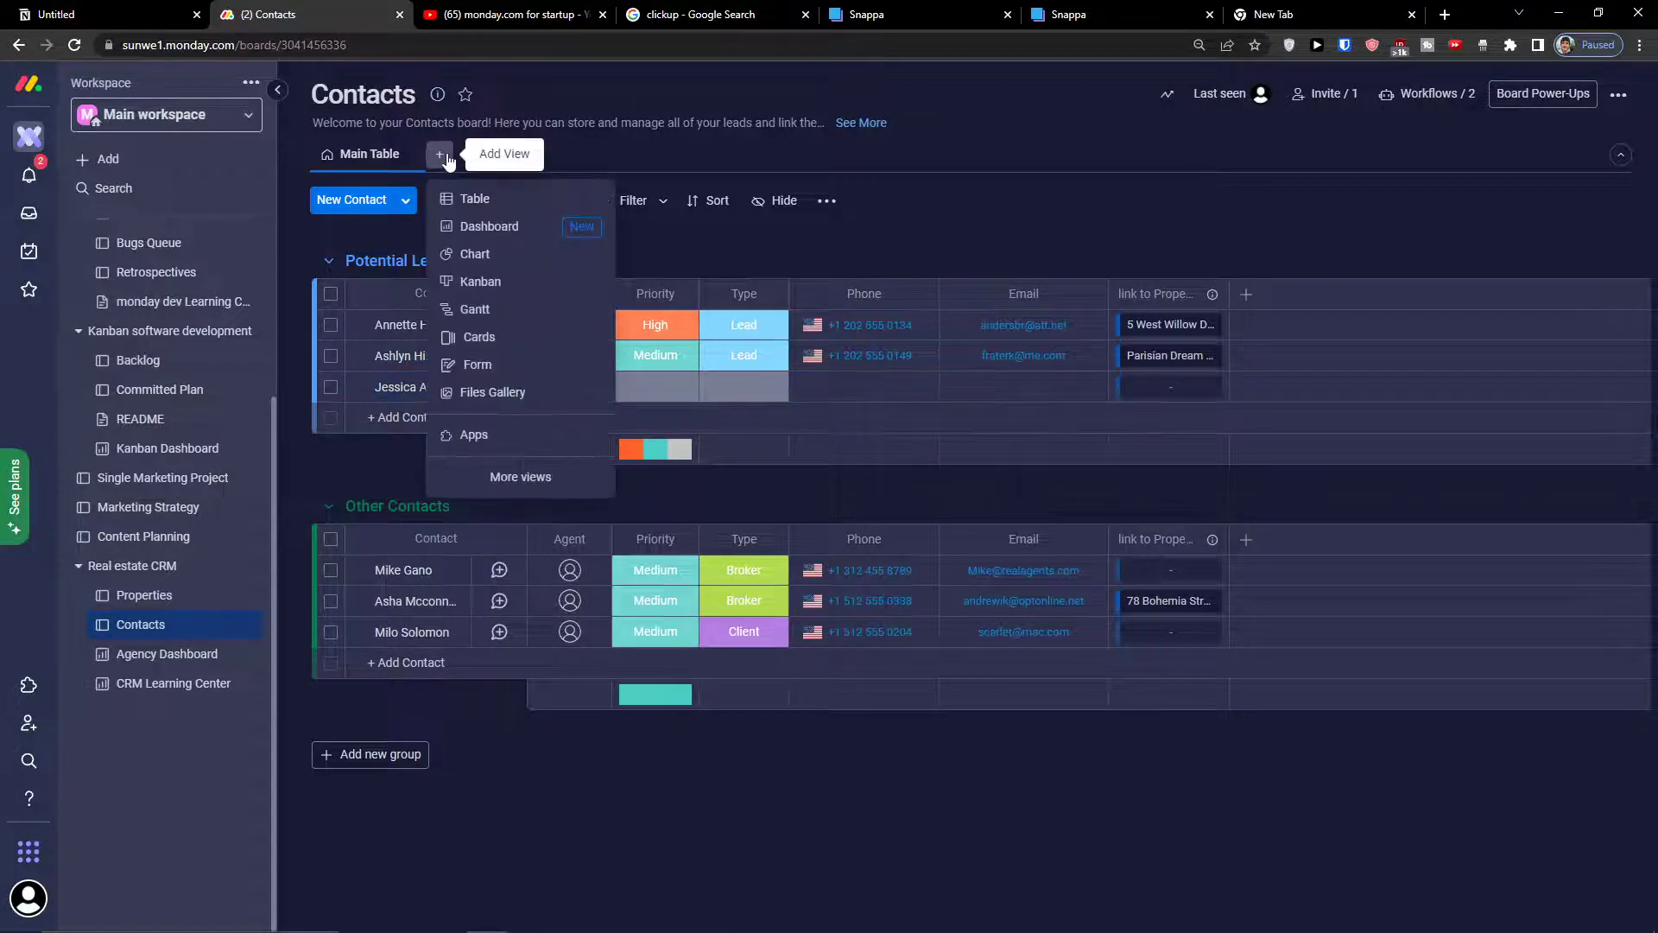
pyautogui.click(481, 367)
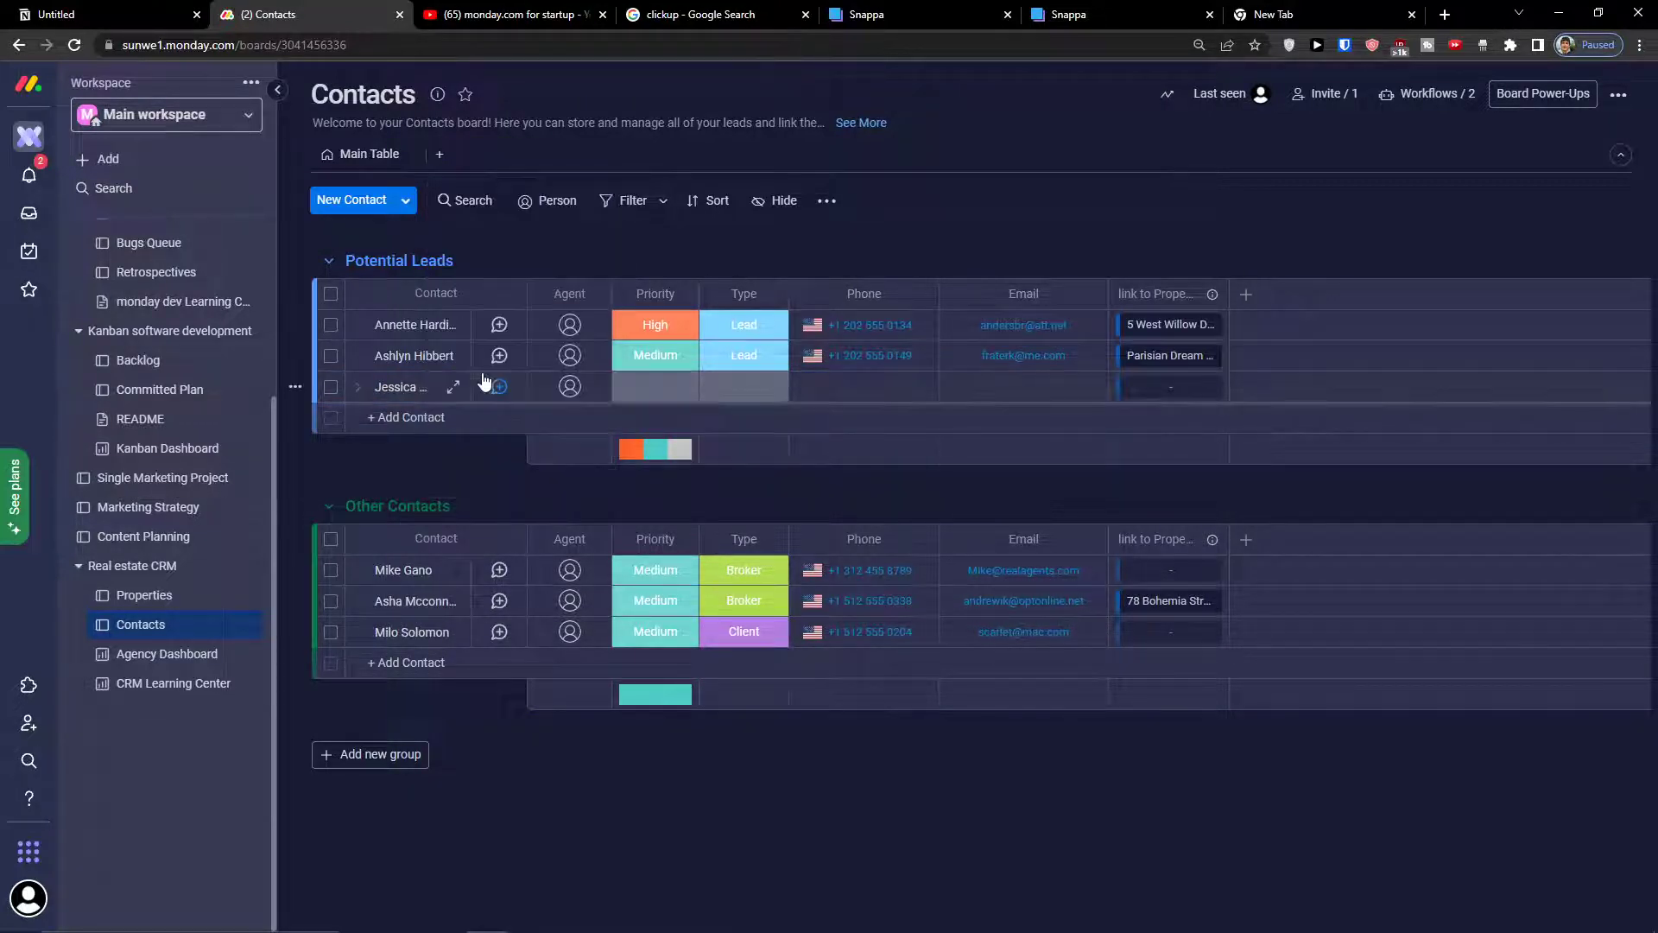
pyautogui.click(691, 444)
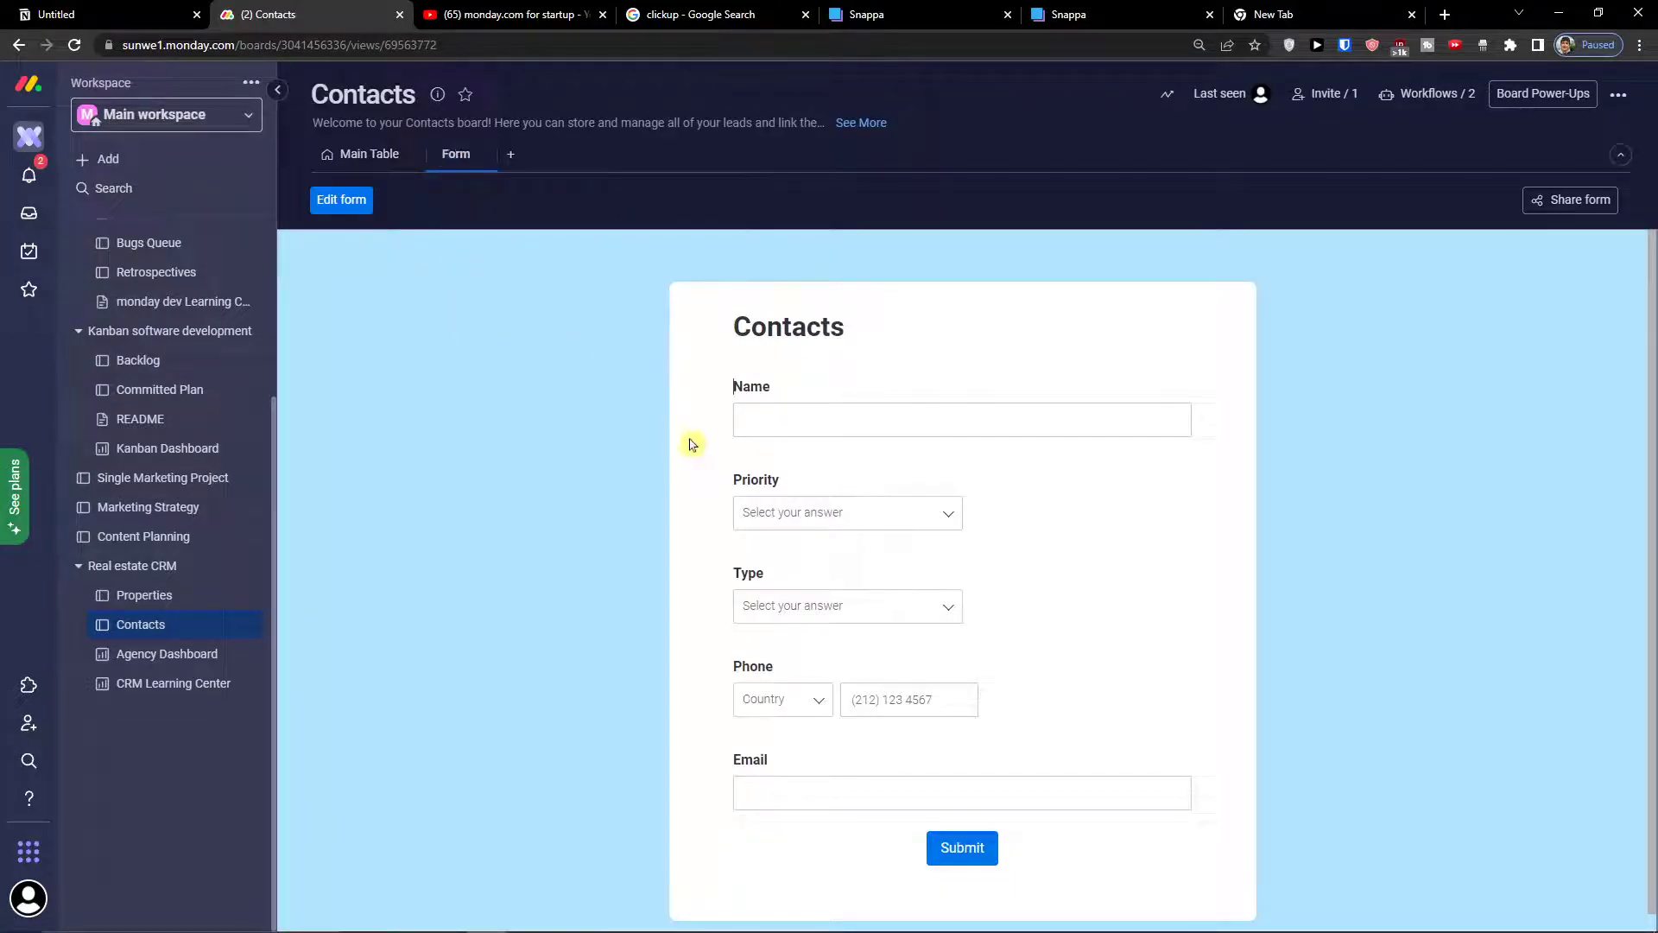
pyautogui.click(771, 615)
pyautogui.click(771, 615)
pyautogui.moveTo(750, 480); pyautogui.dragTo(635, 549)
pyautogui.click(833, 452)
pyautogui.click(825, 615)
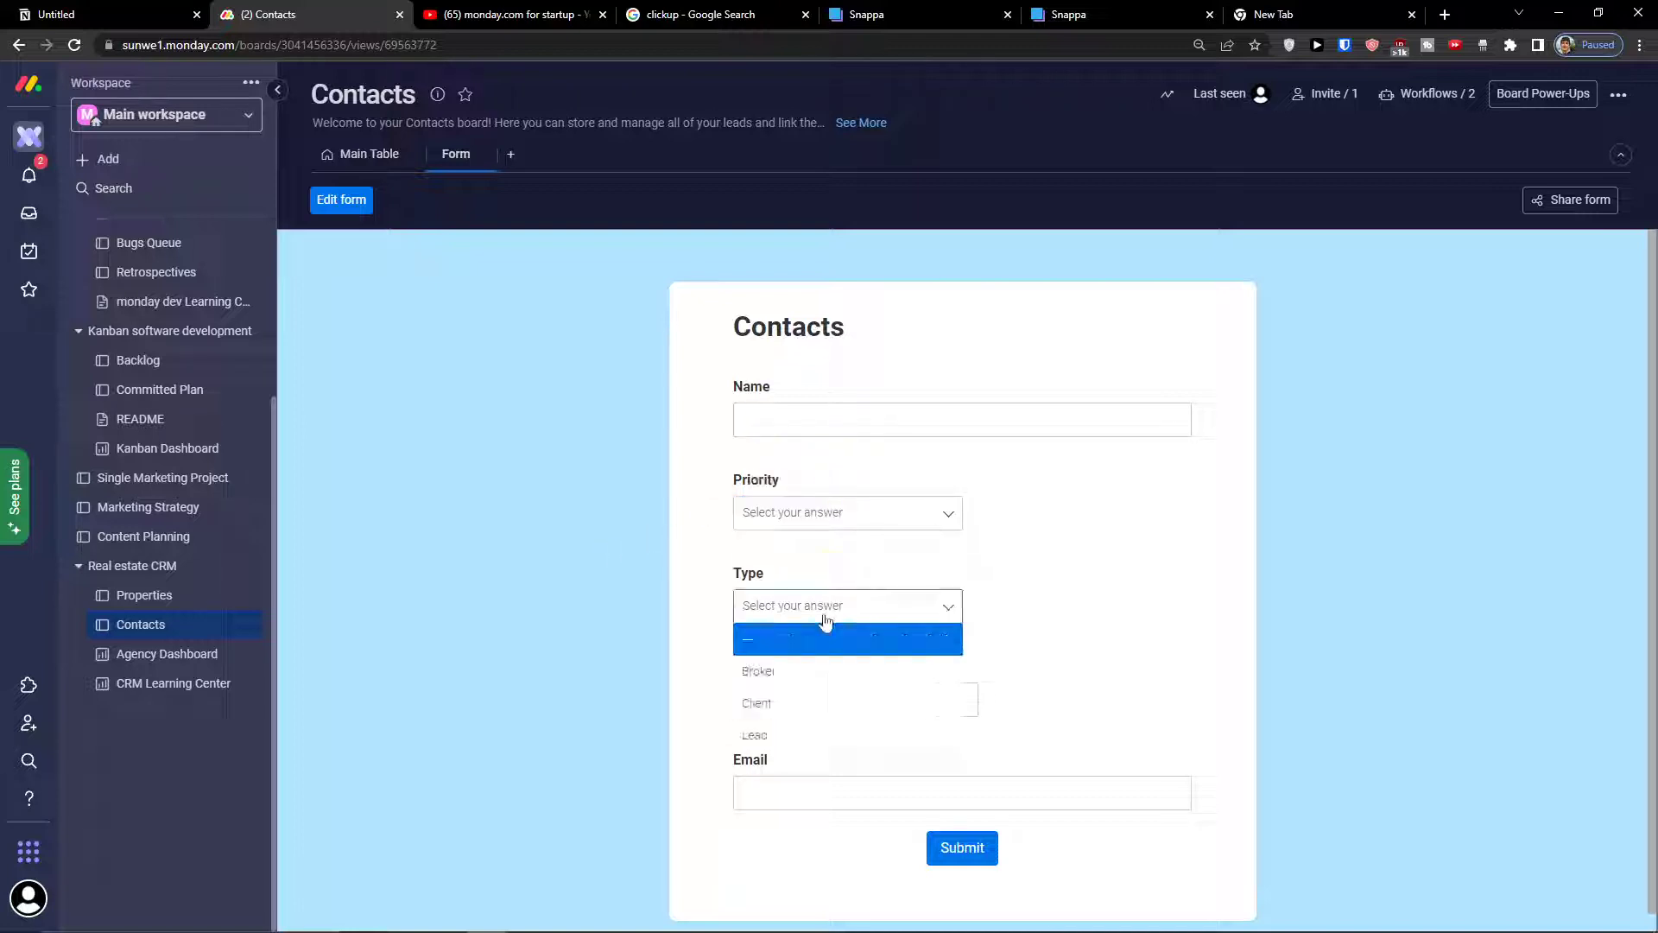
pyautogui.click(708, 704)
pyautogui.scroll(-1, 604, 406)
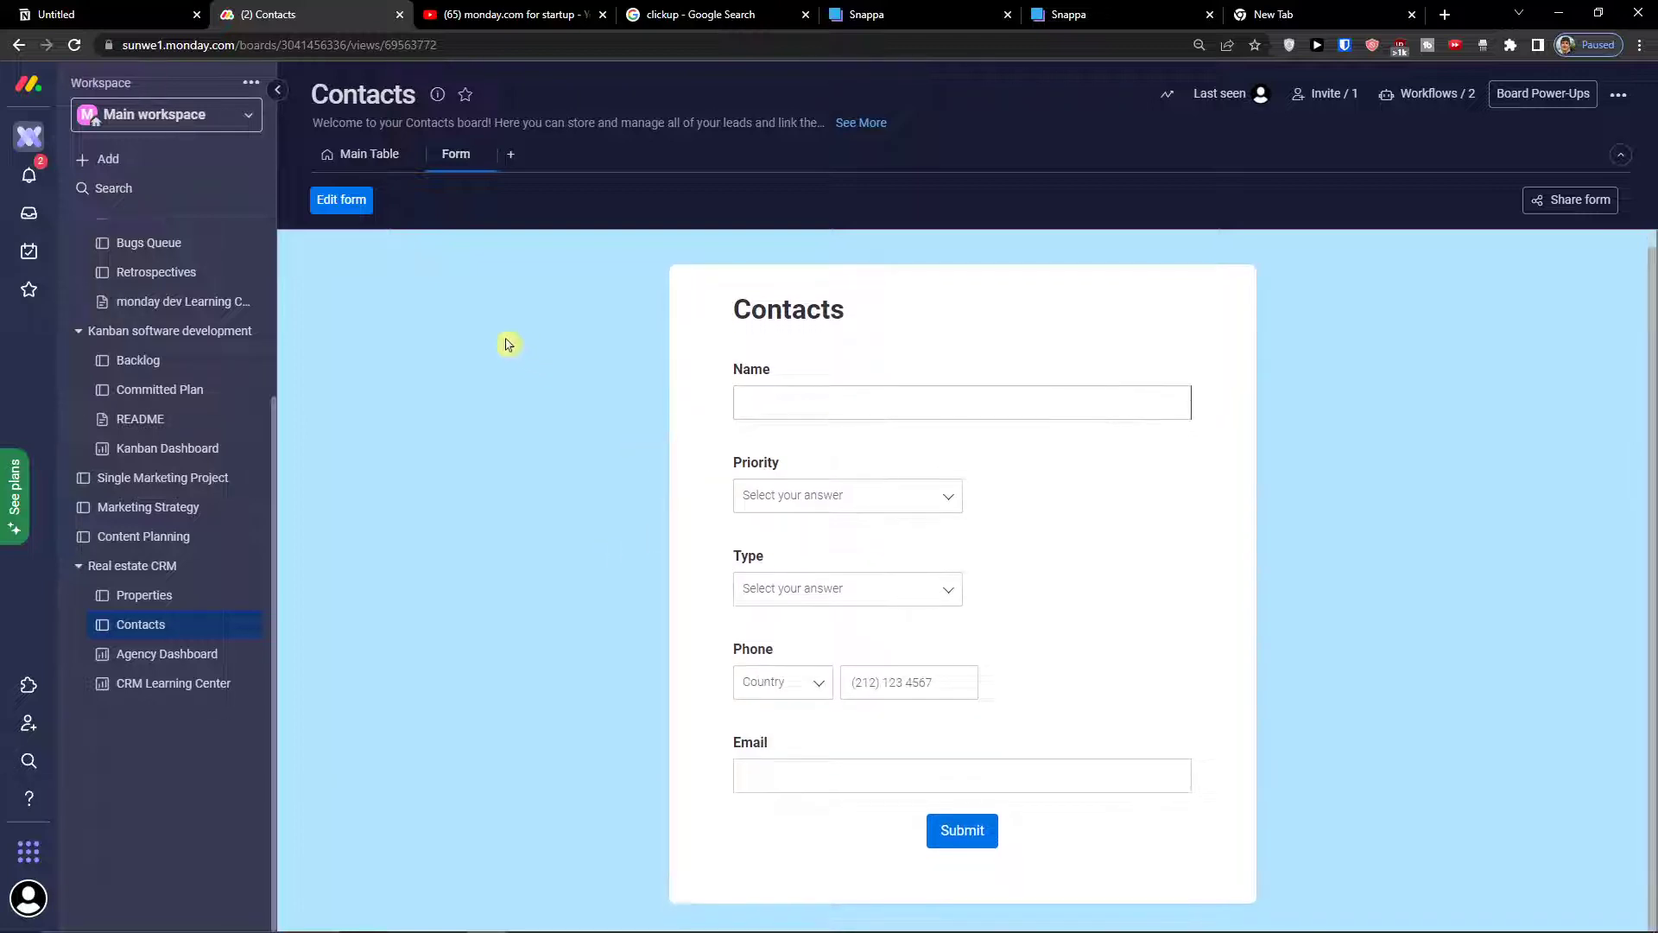
# Step: Copy the contact form's share link and return to the main contacts table
pyautogui.click(1579, 200)
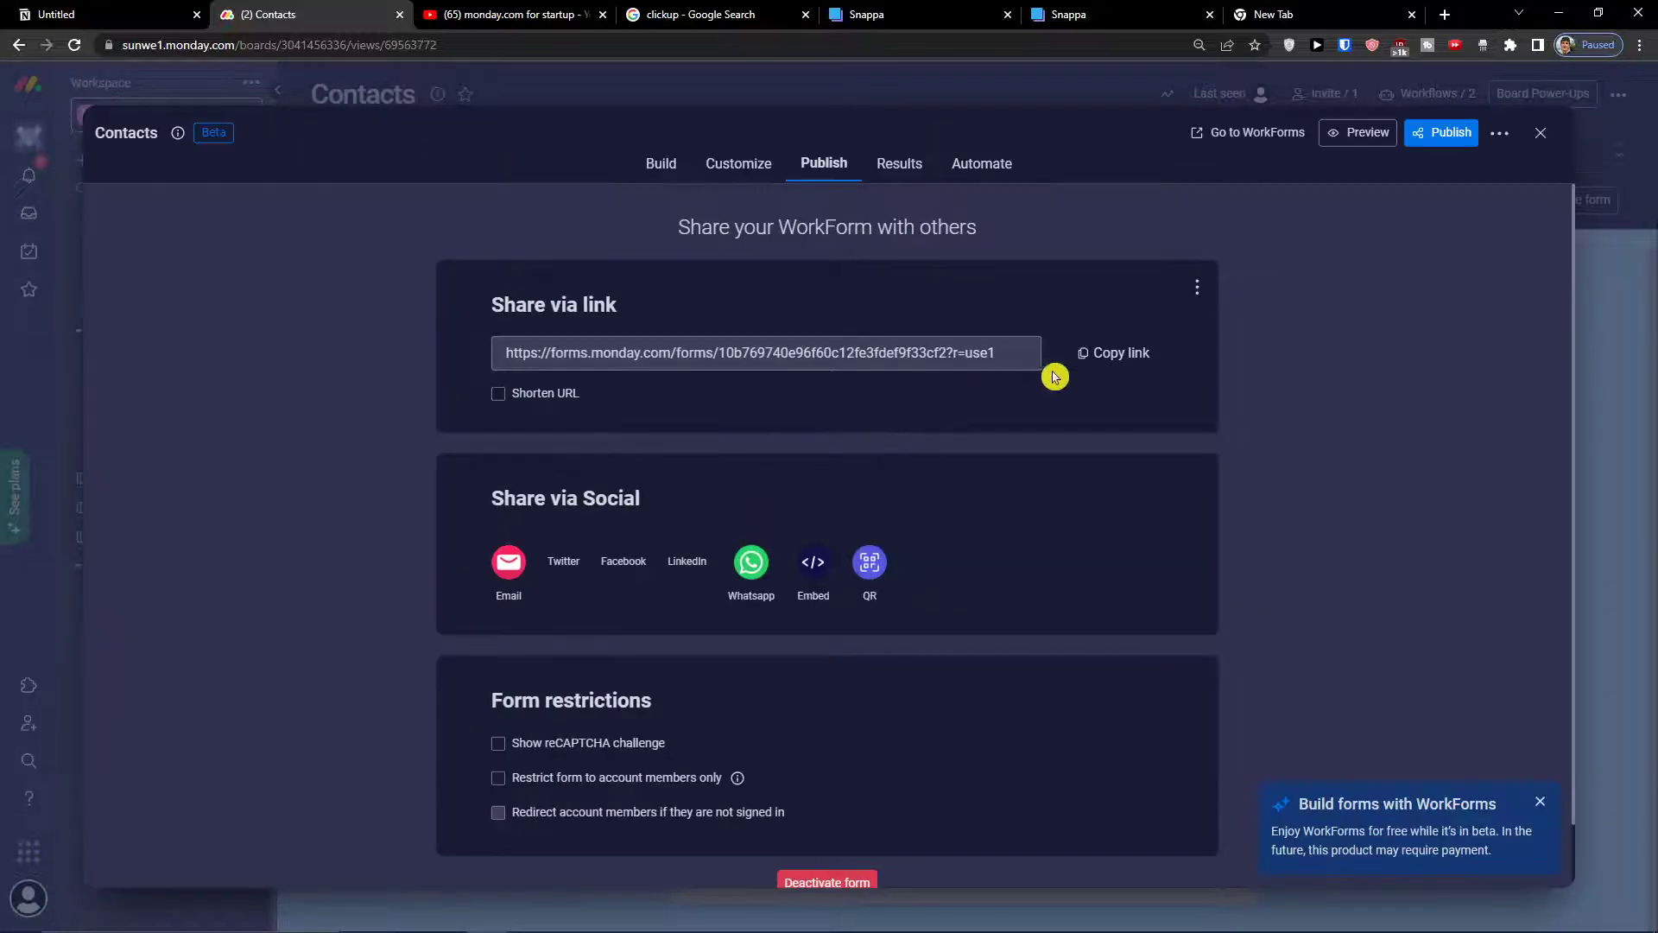
pyautogui.click(1114, 352)
pyautogui.click(1548, 136)
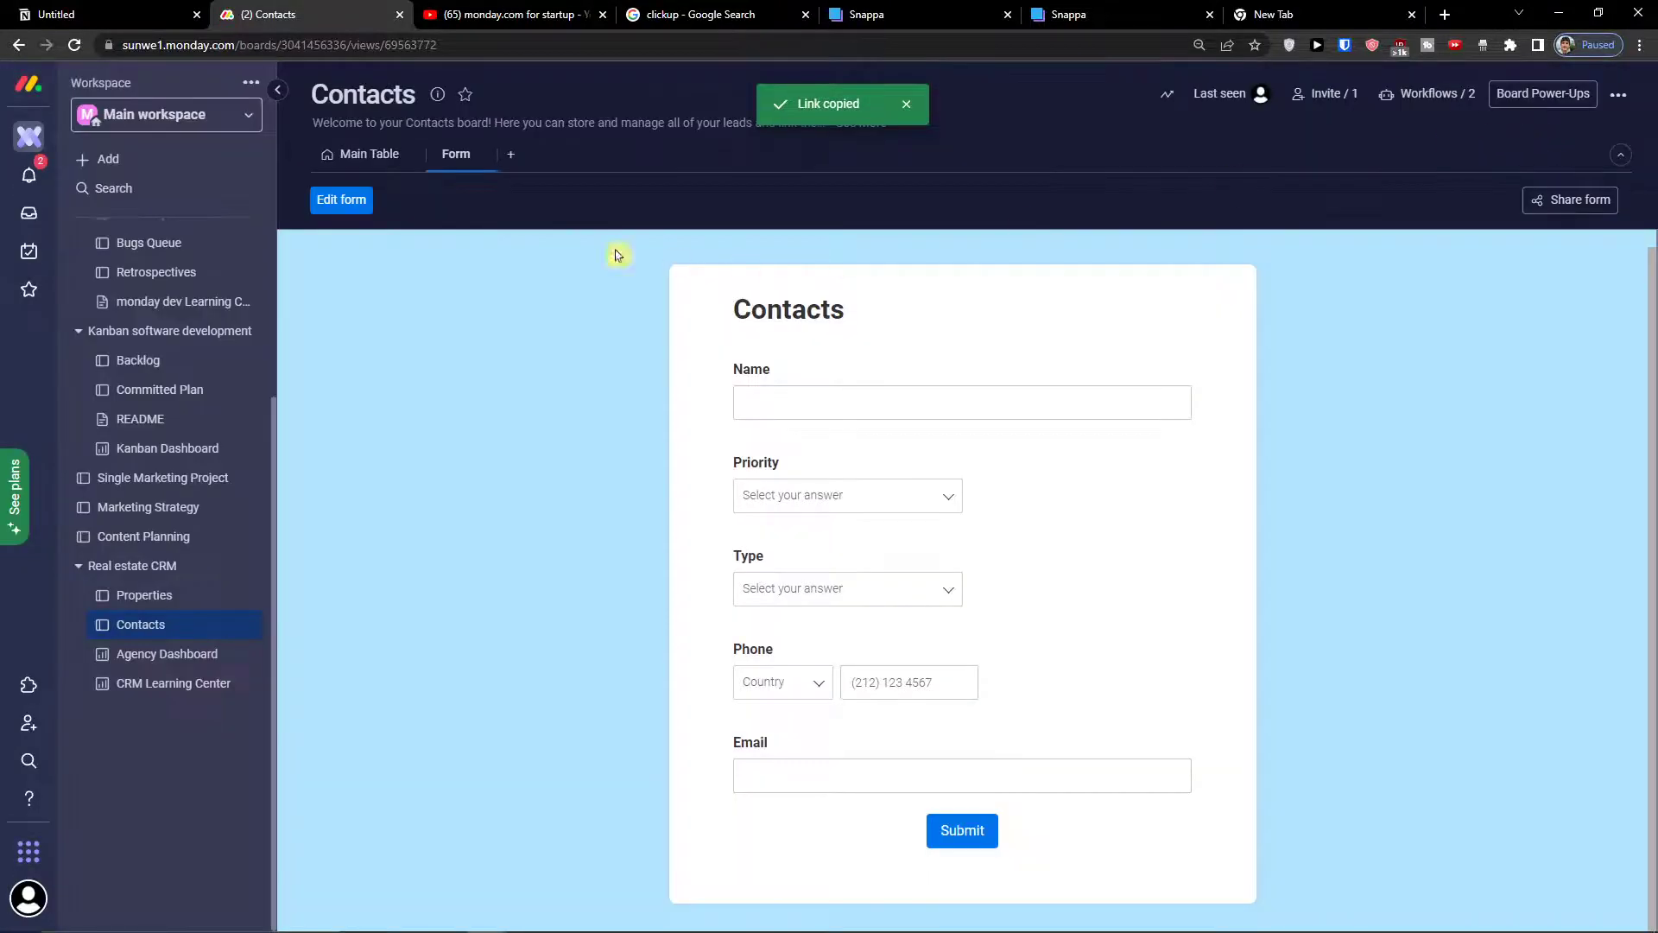
pyautogui.click(367, 167)
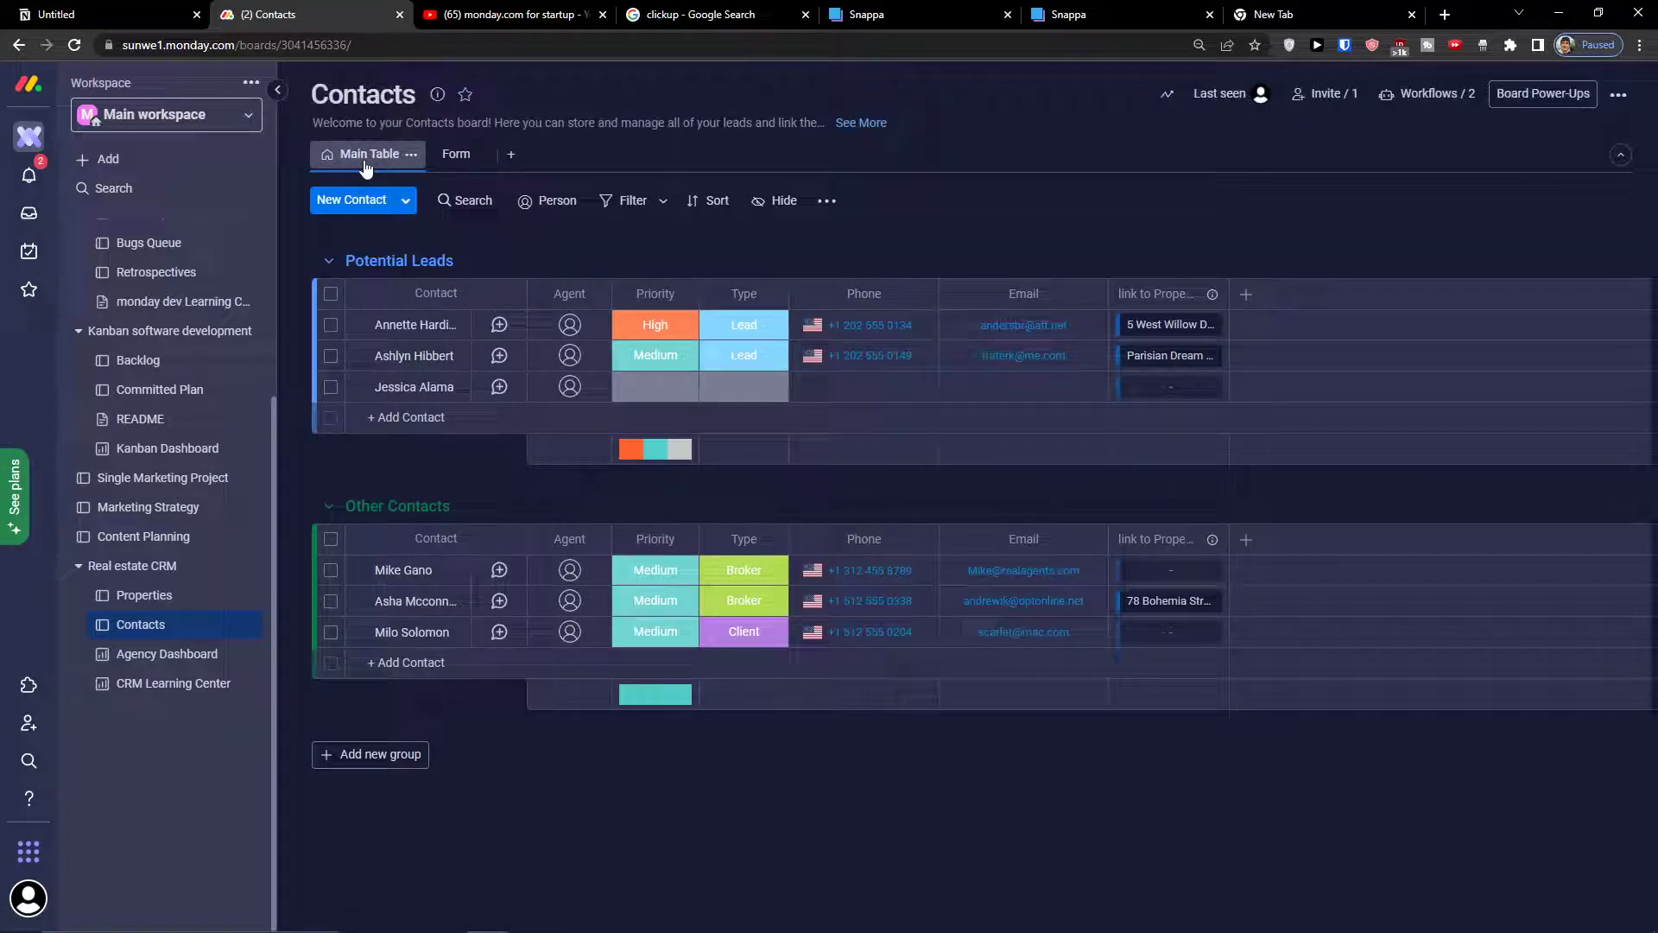
pyautogui.click(452, 154)
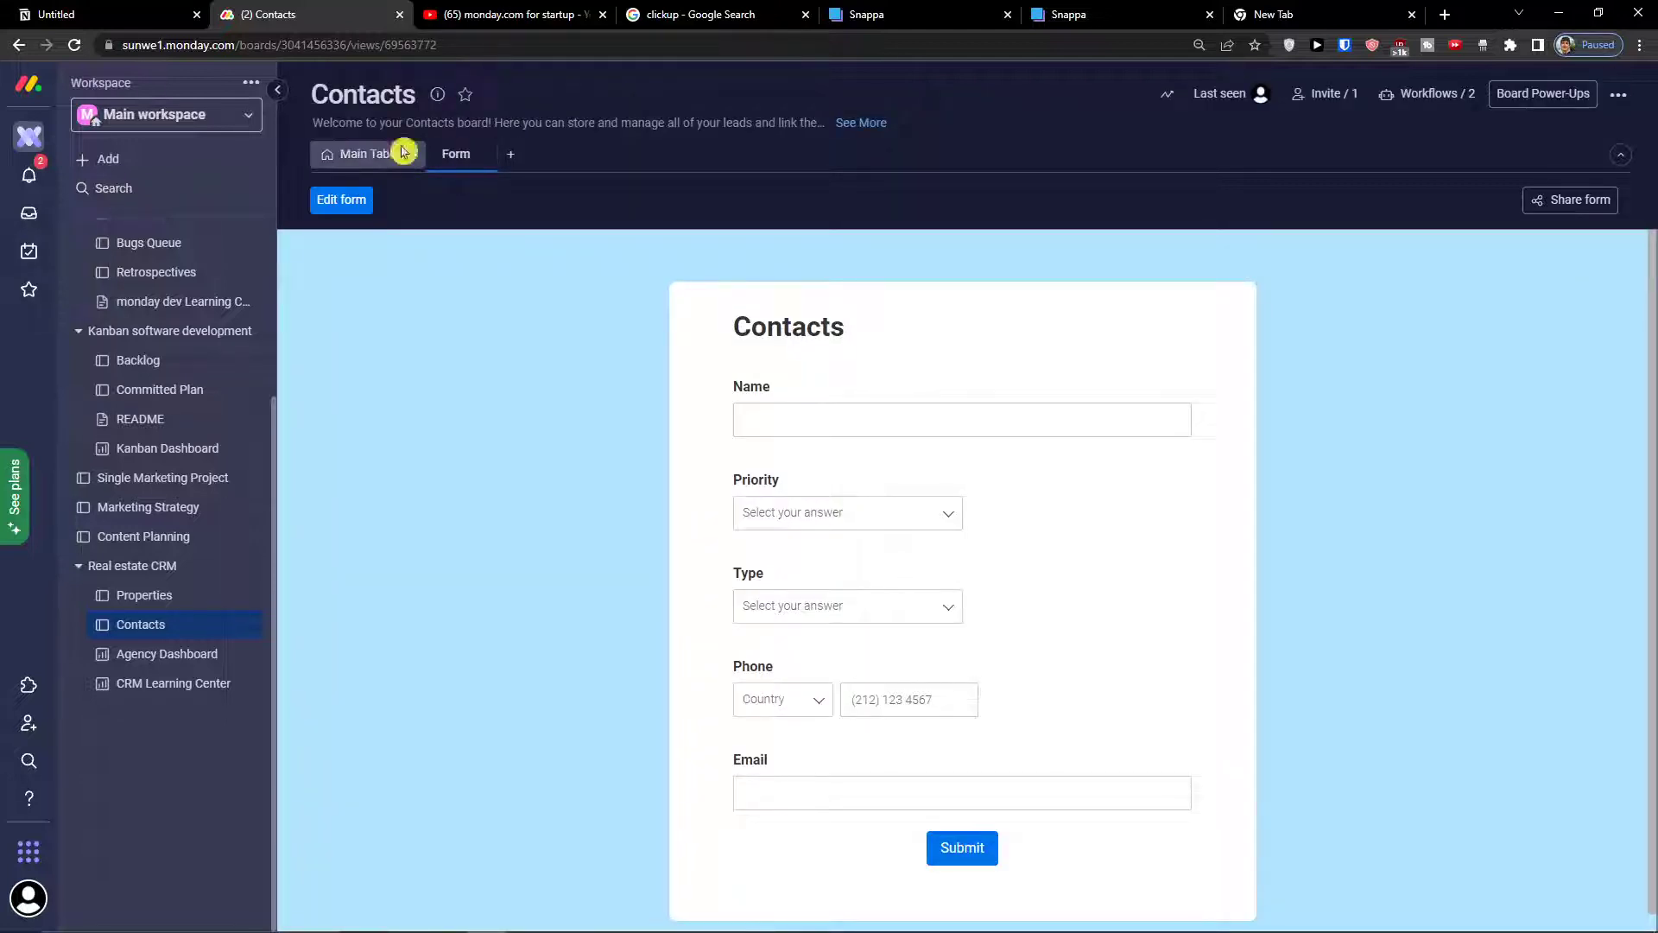
pyautogui.click(402, 153)
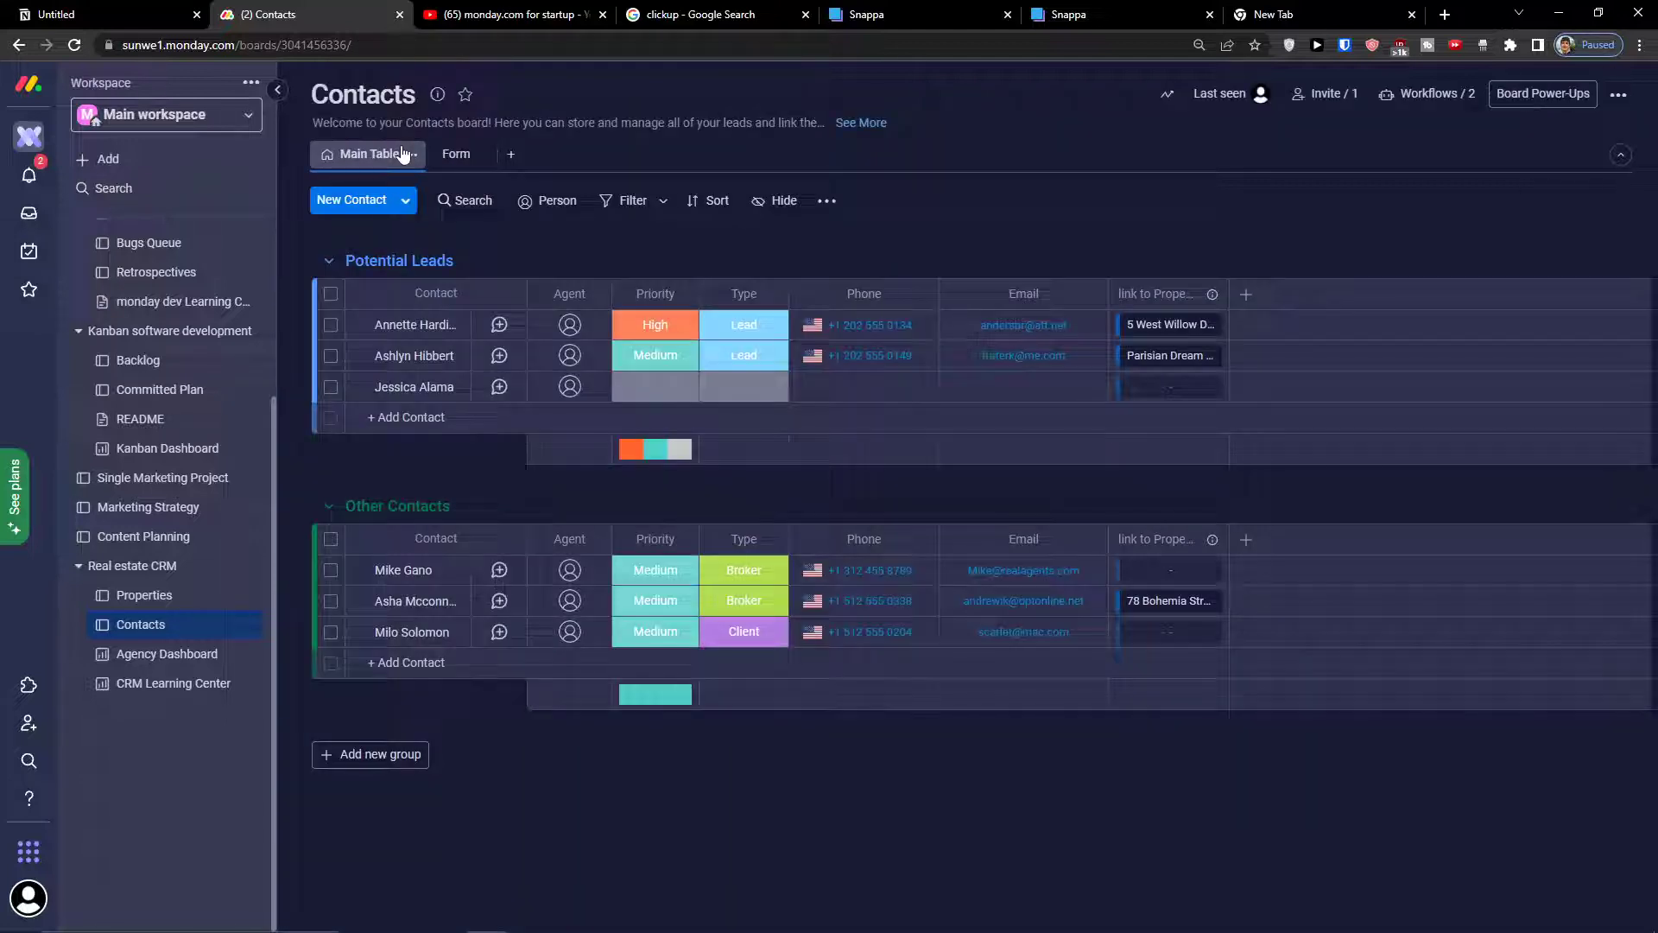
pyautogui.click(1242, 296)
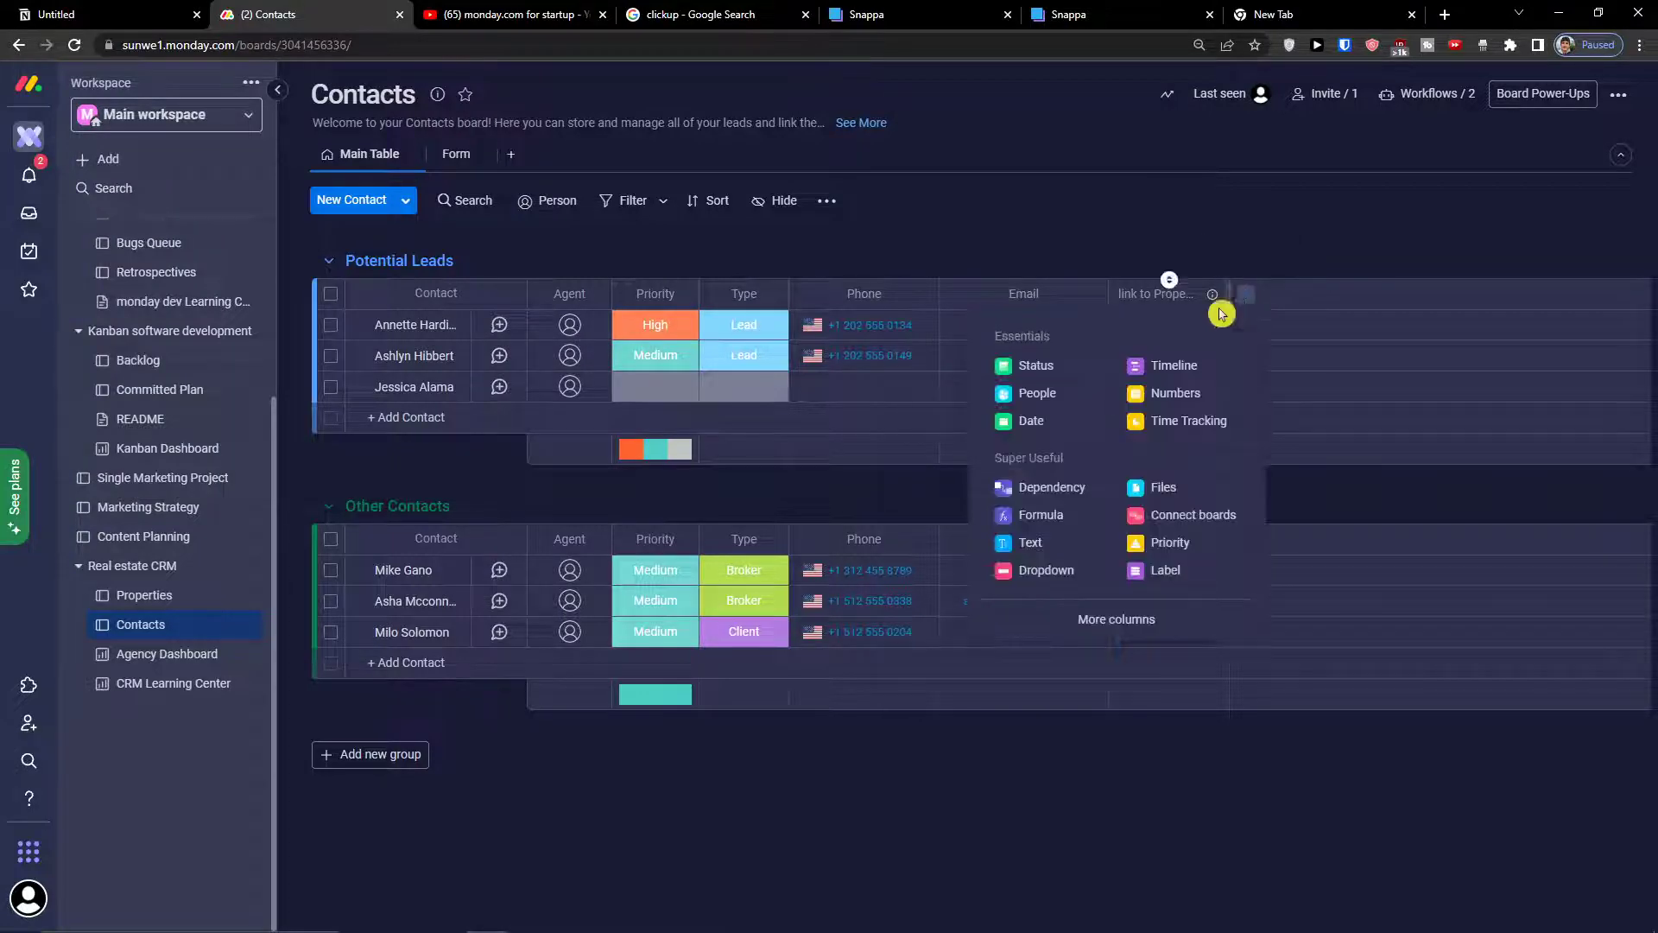
pyautogui.click(1101, 630)
pyautogui.scroll(-2, 1079, 610)
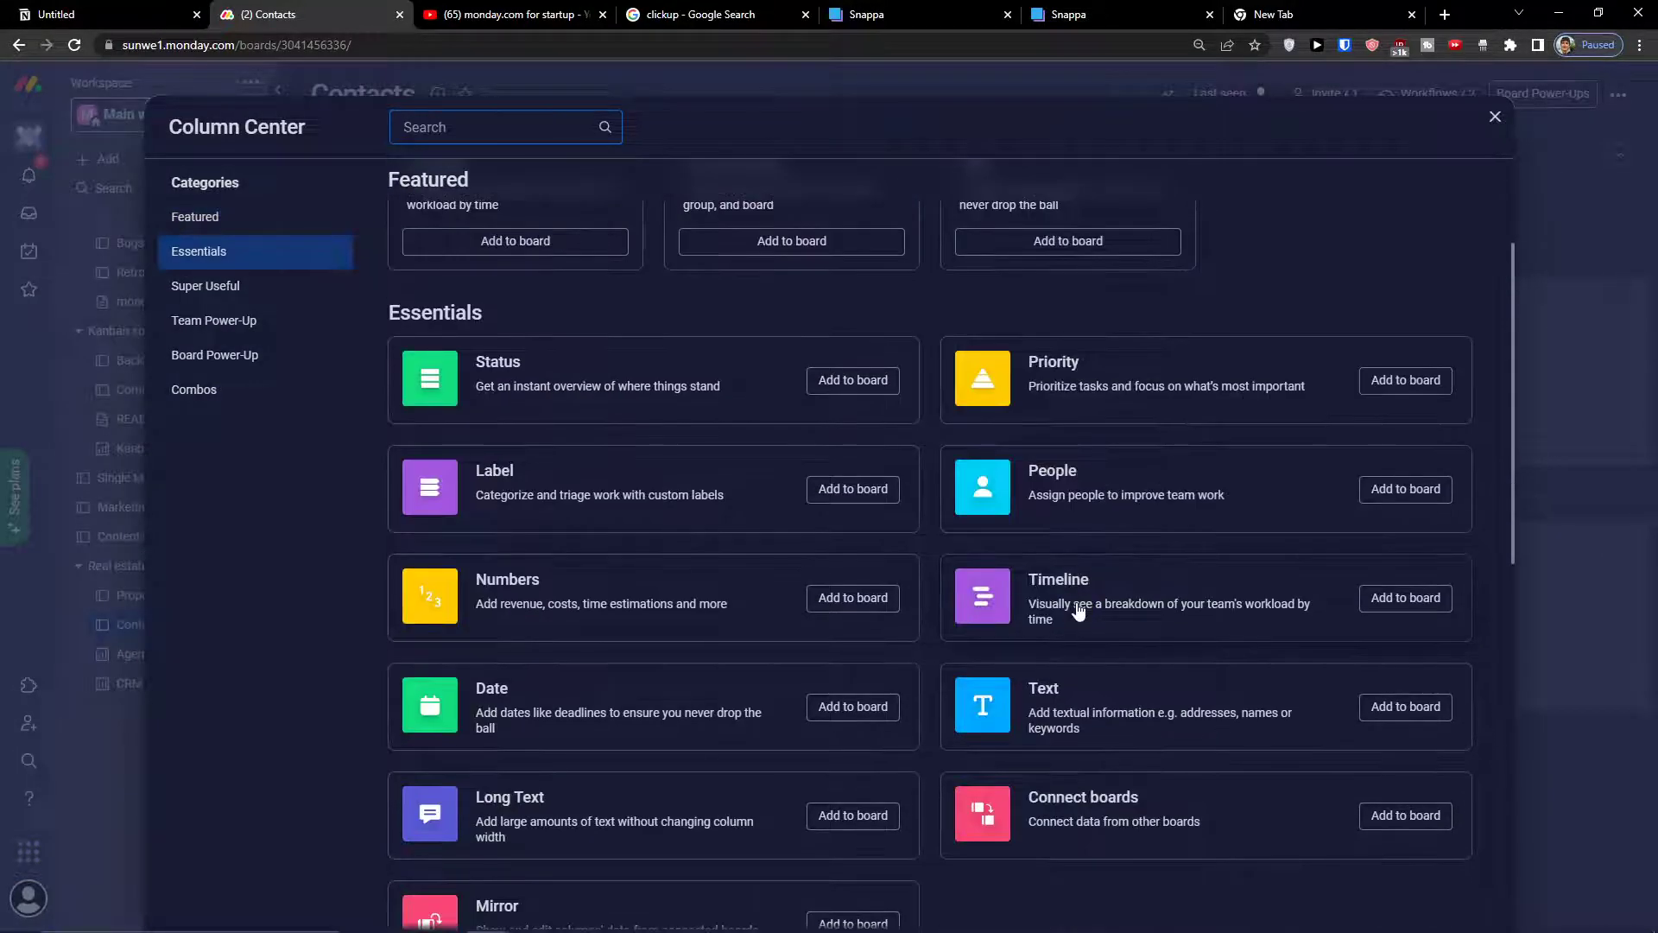
pyautogui.scroll(-6, 1079, 611)
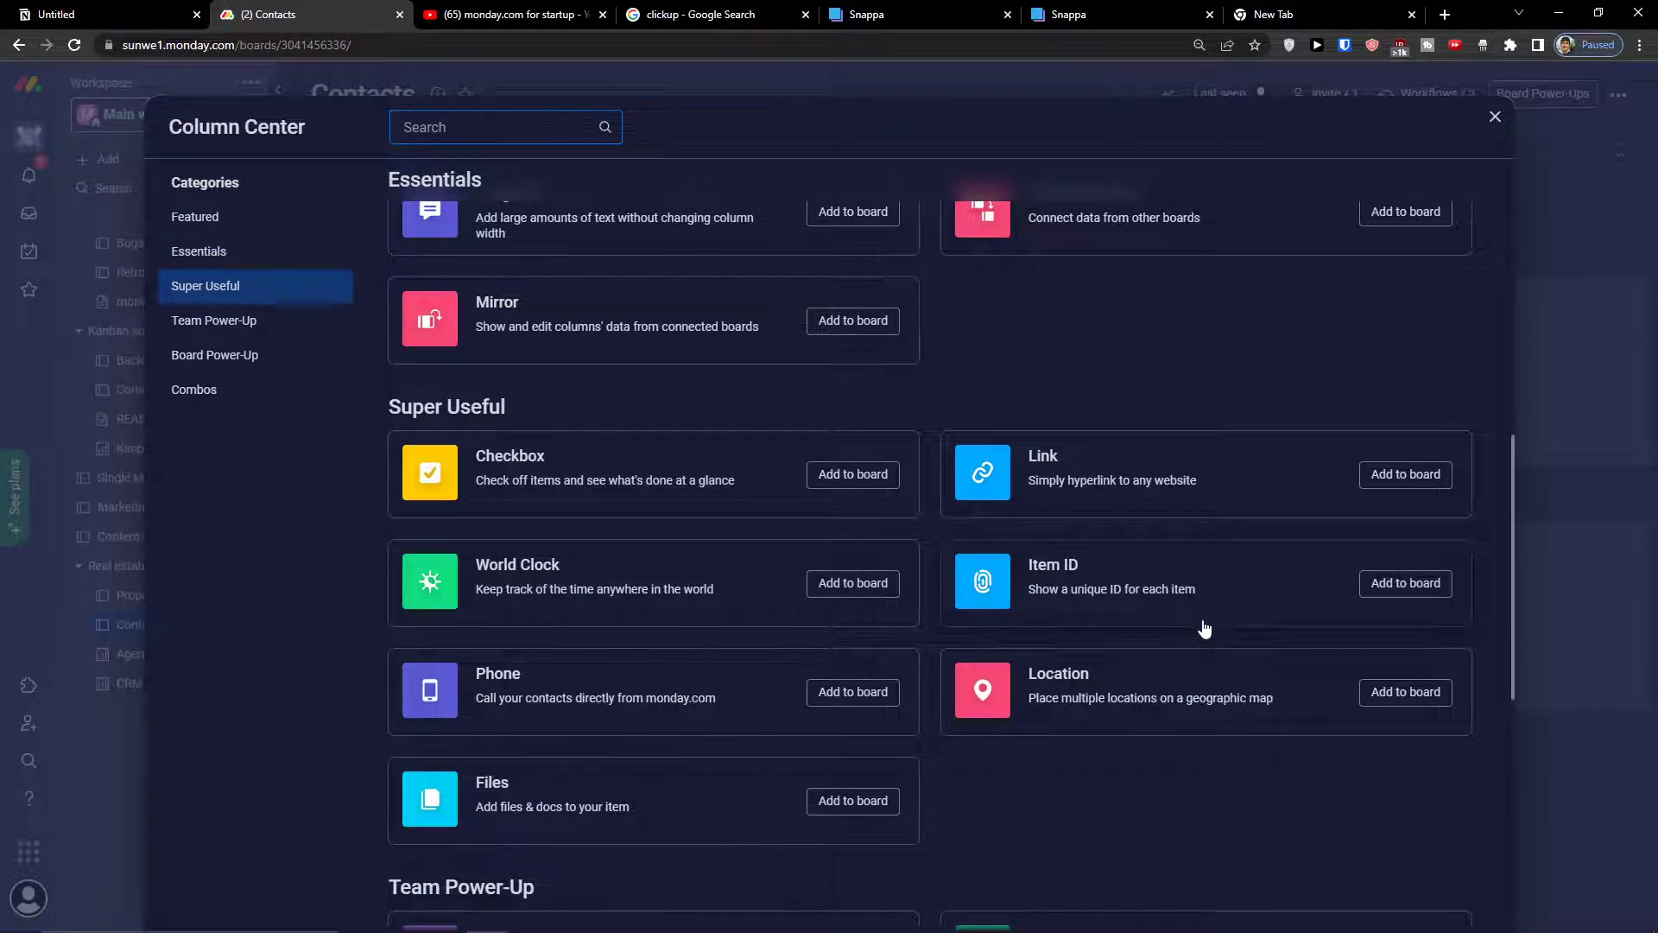
pyautogui.click(1495, 117)
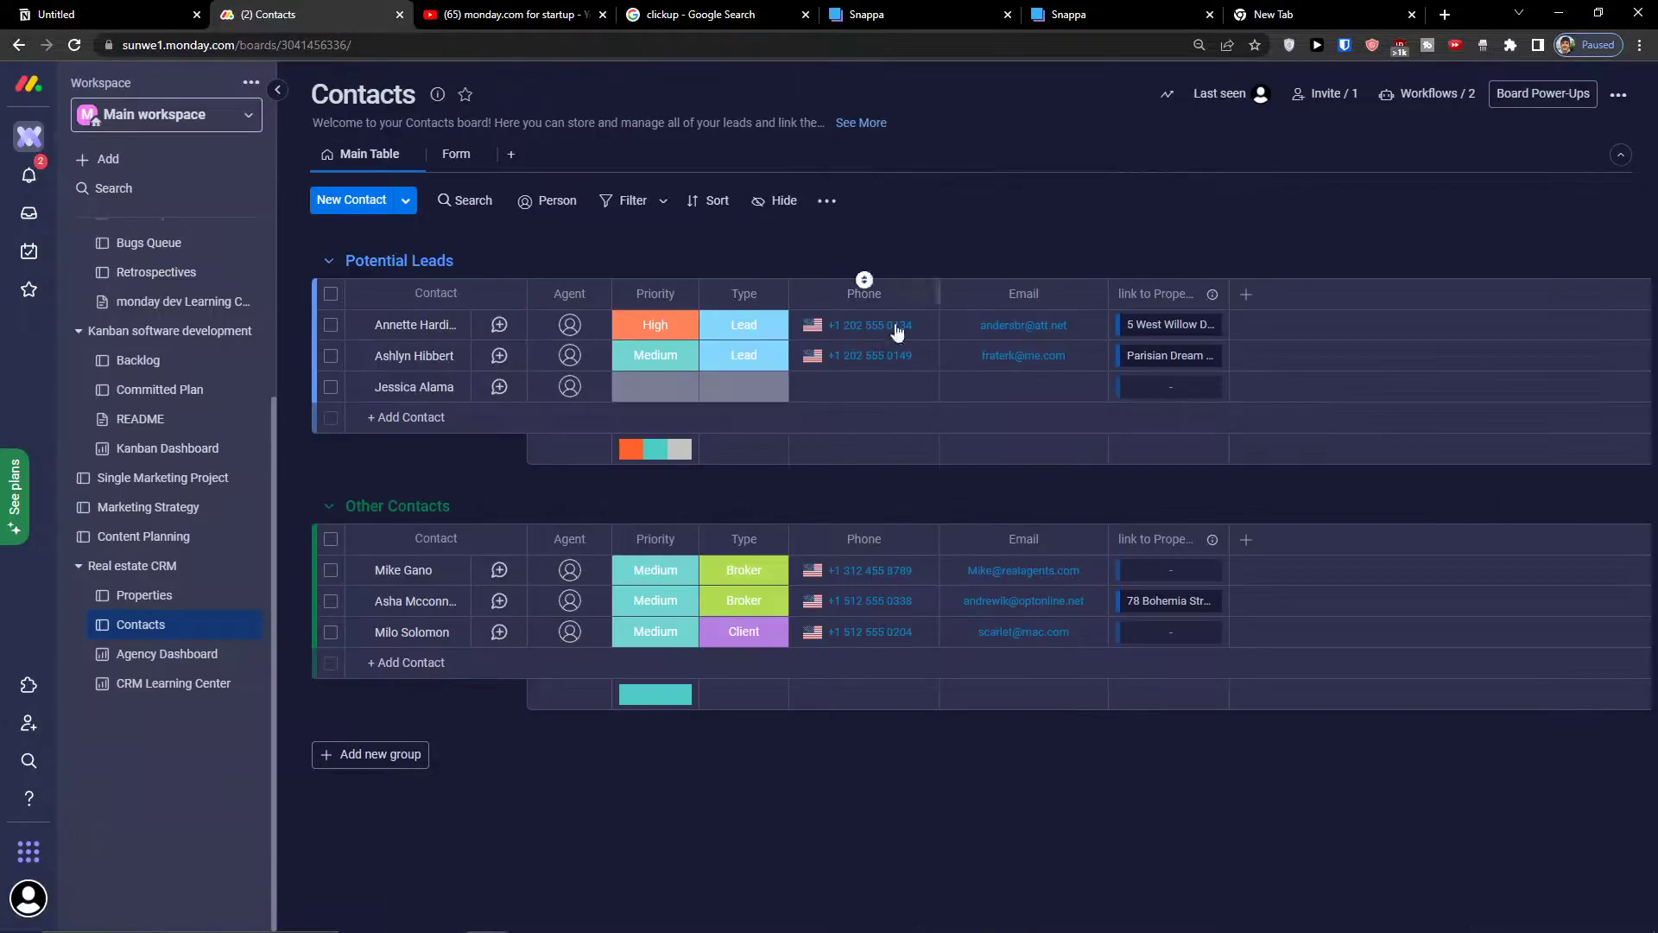
pyautogui.click(155, 658)
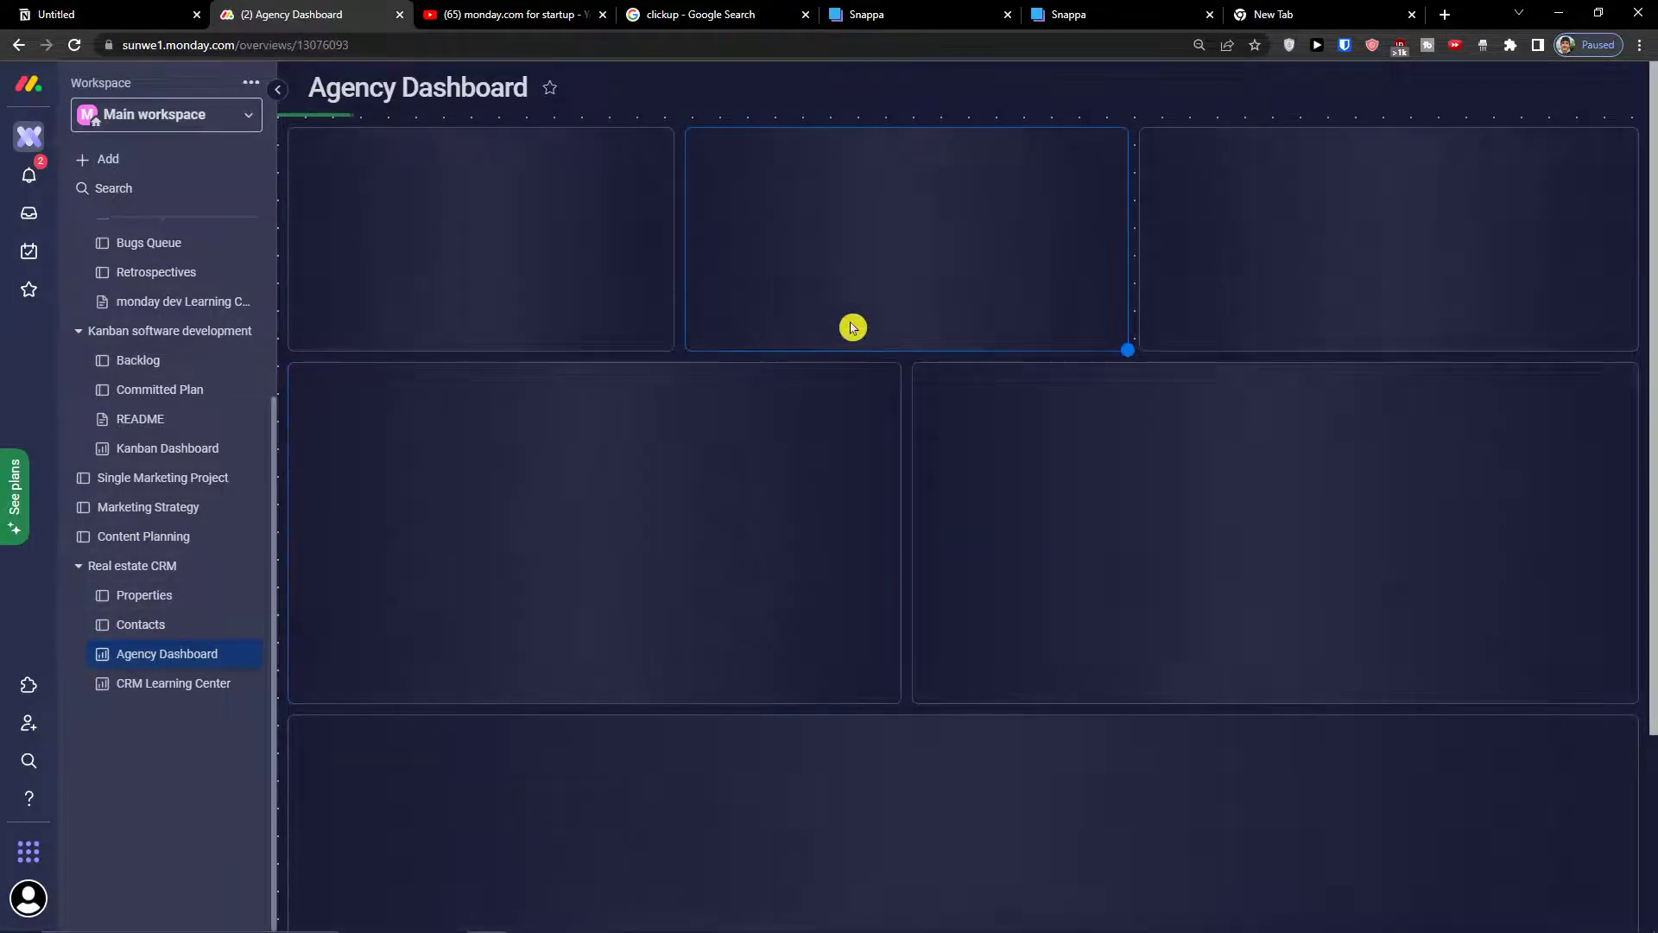
# Step: Dismiss the dashboard filter tip, scroll through the listing widgets, then go to the Properties board
pyautogui.scroll(-4, 691, 540)
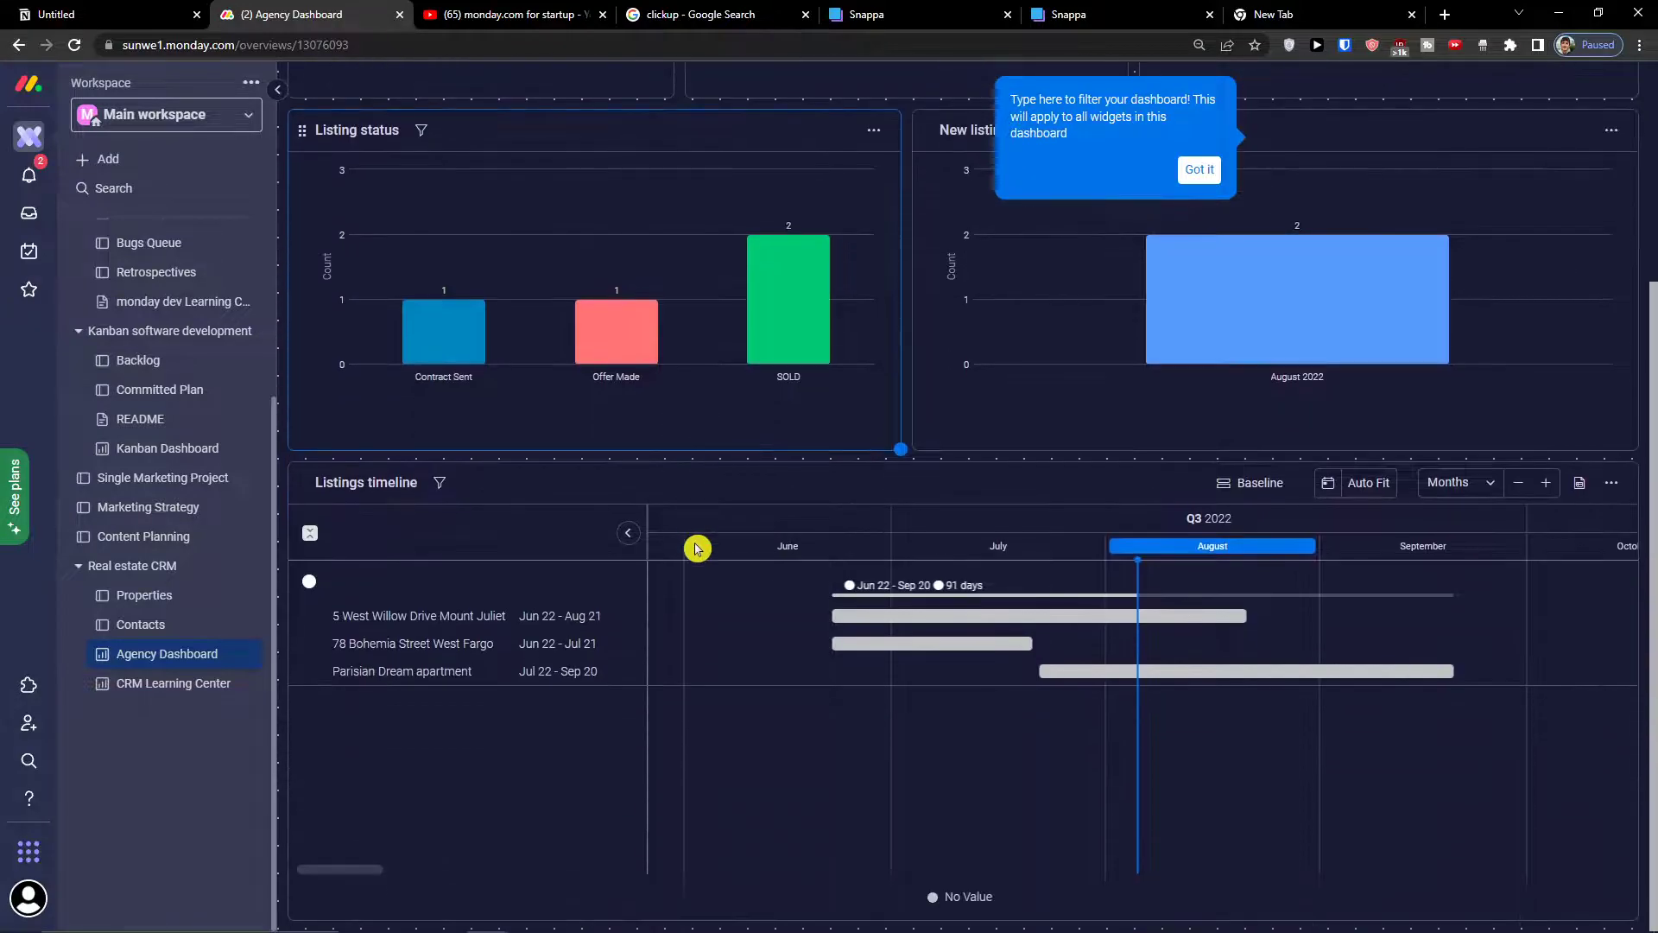
pyautogui.scroll(4, 697, 548)
pyautogui.click(1199, 169)
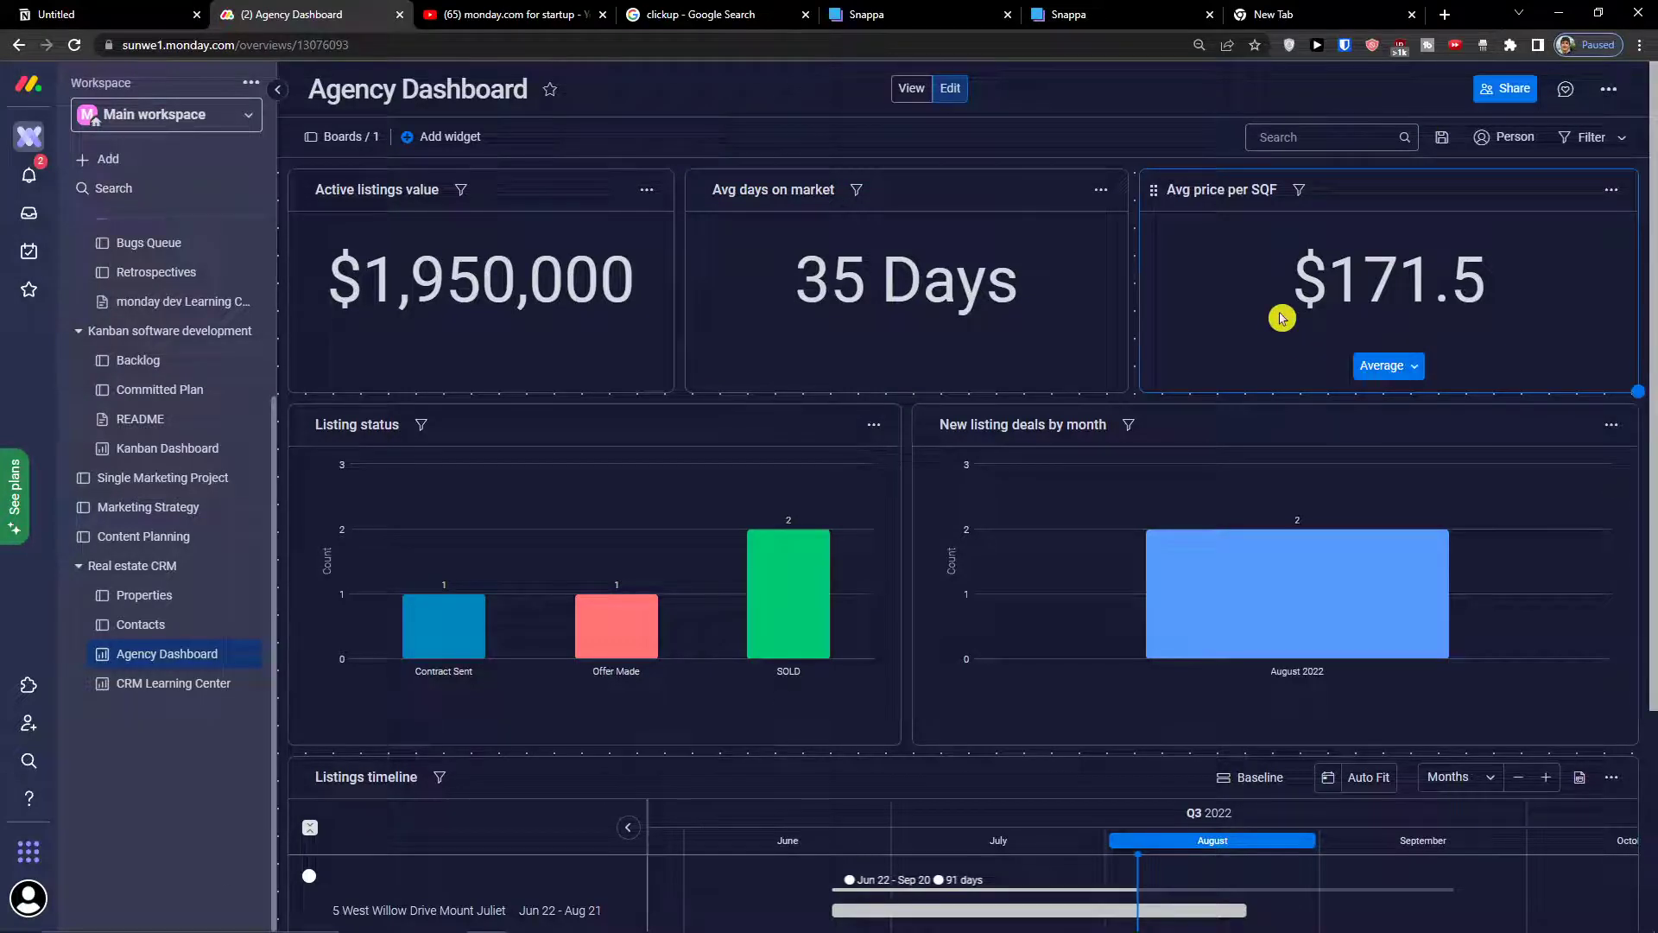
pyautogui.scroll(-2, 1282, 318)
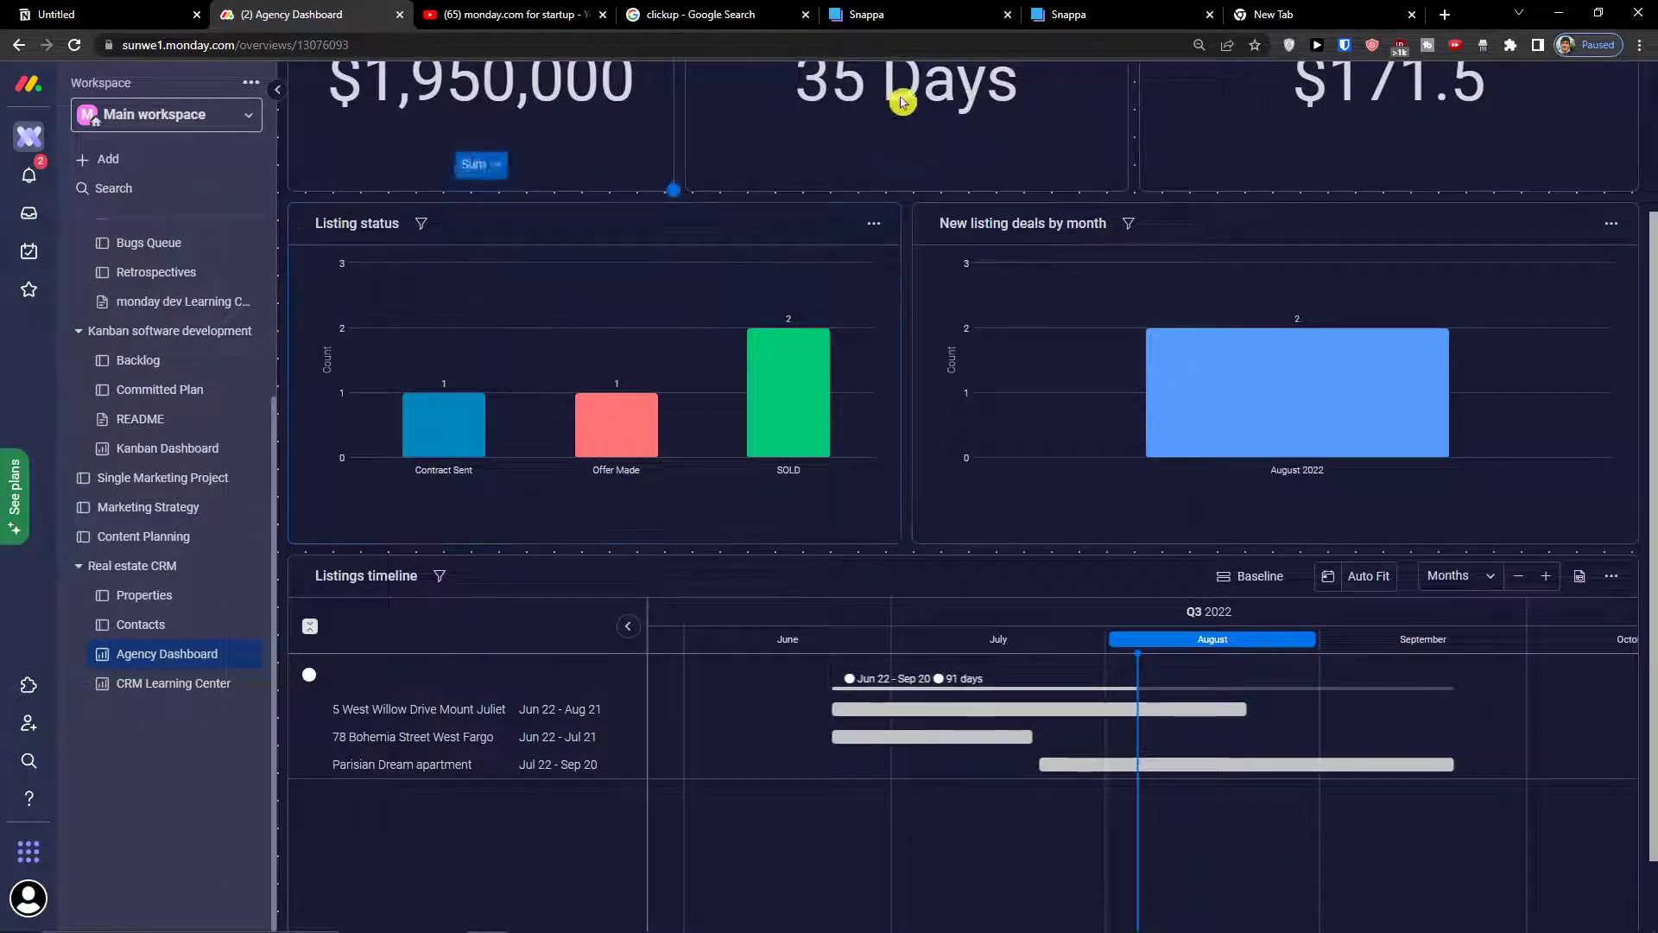
pyautogui.scroll(-1, 1157, 389)
pyautogui.scroll(2, 1148, 412)
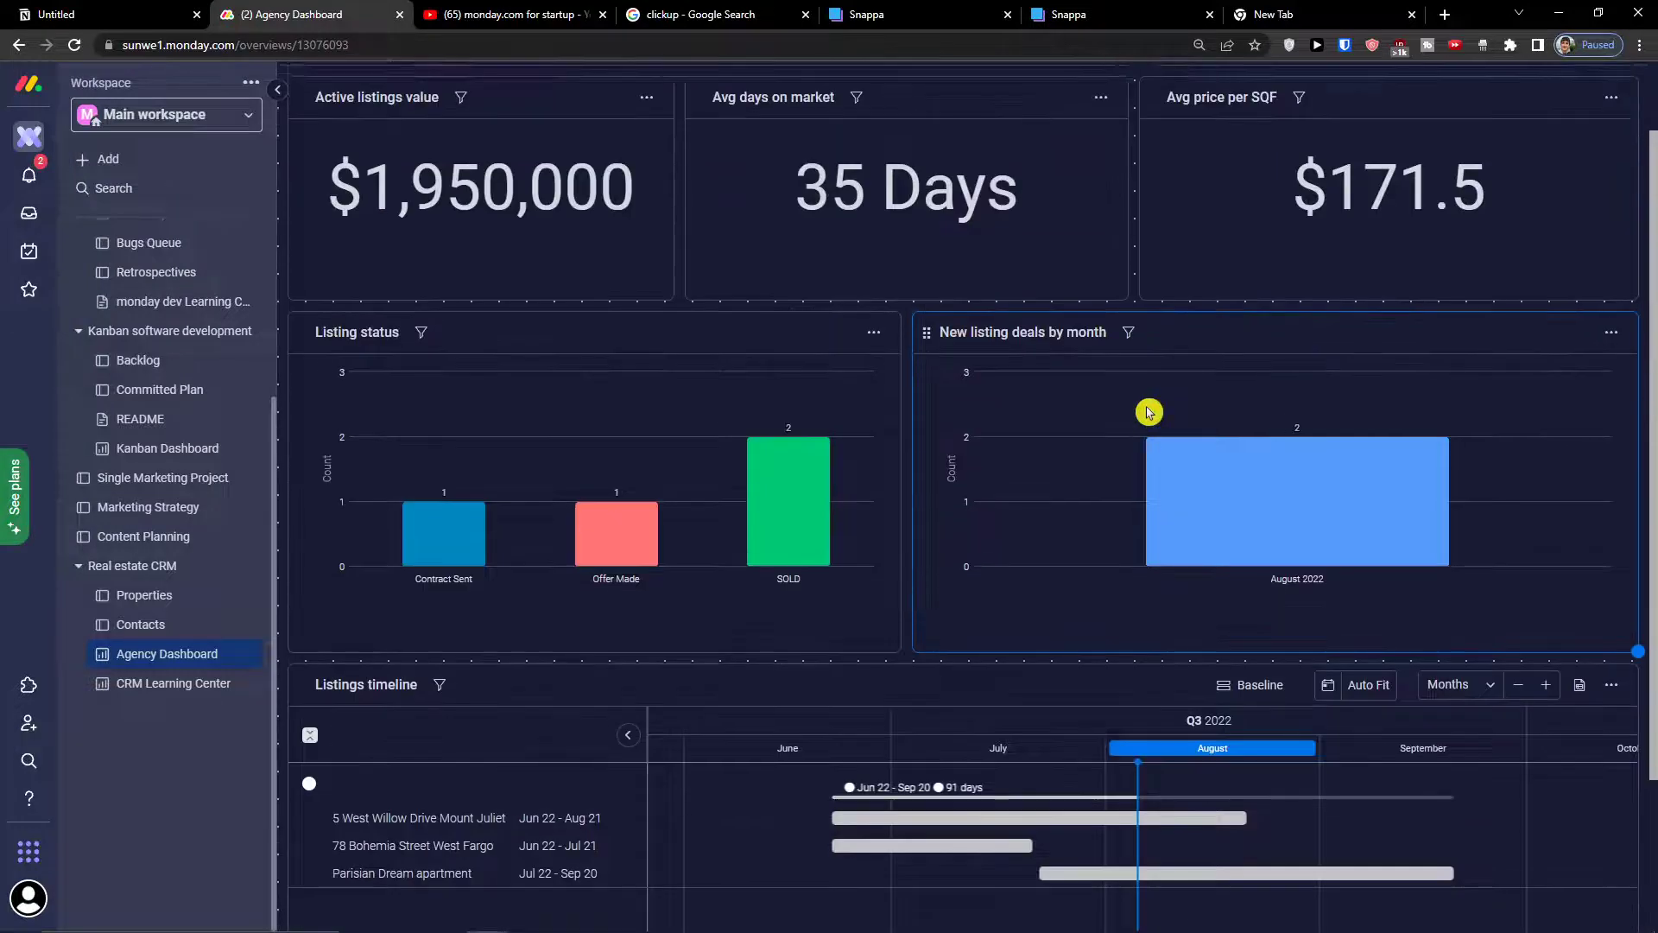
pyautogui.scroll(1, 1149, 412)
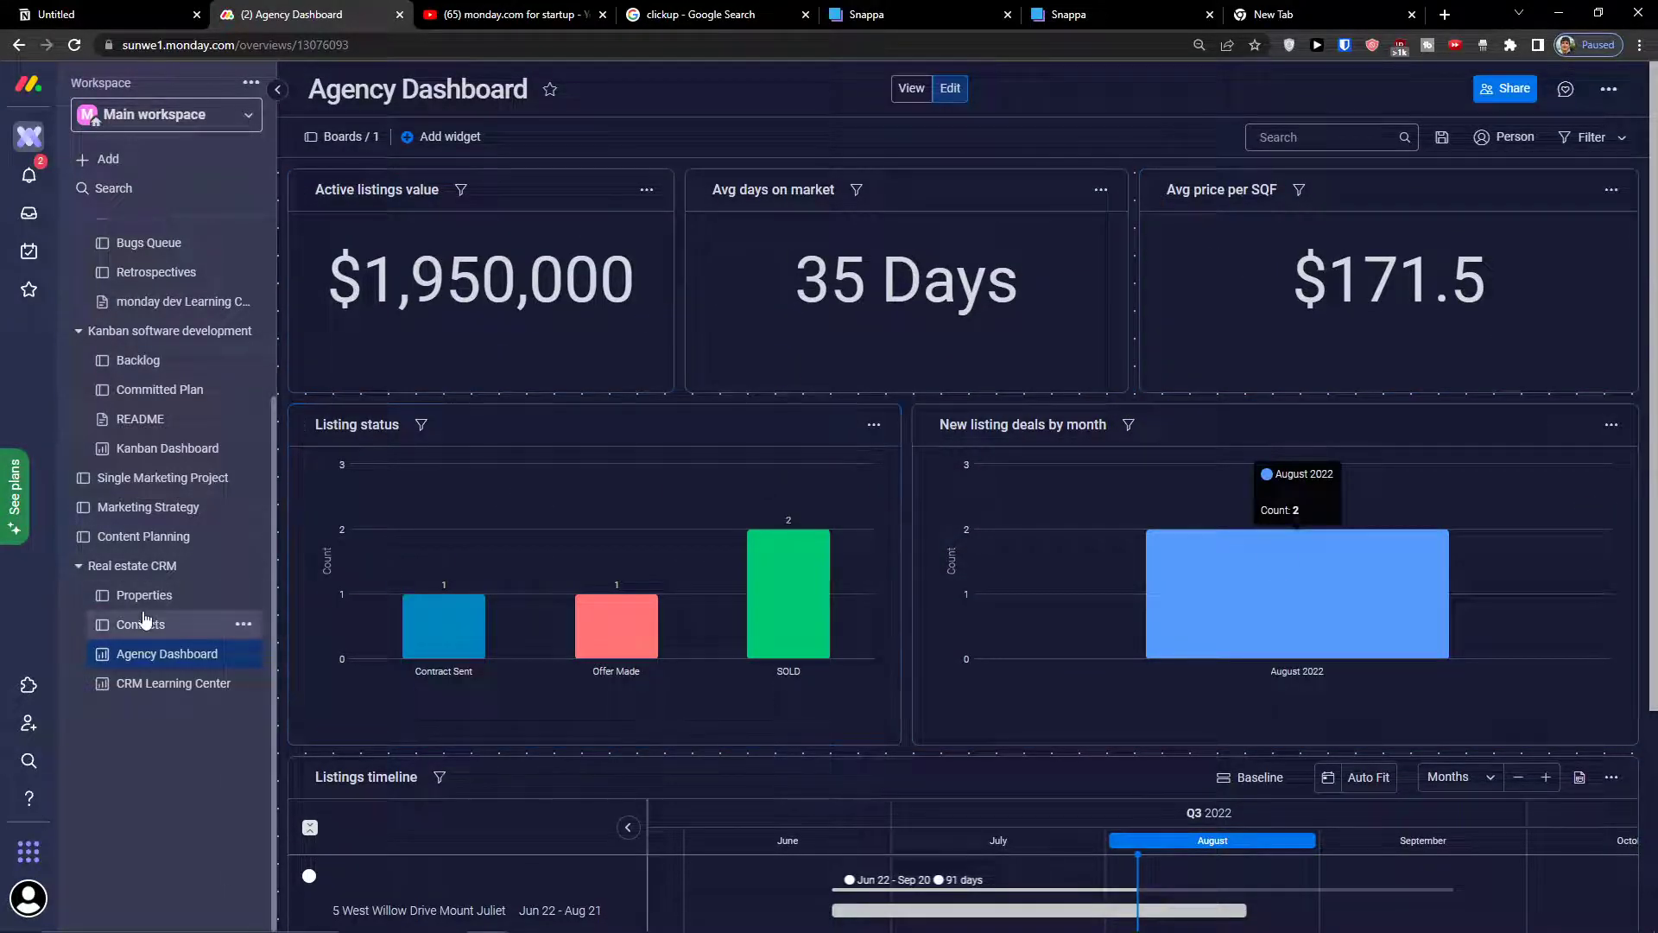
pyautogui.click(147, 595)
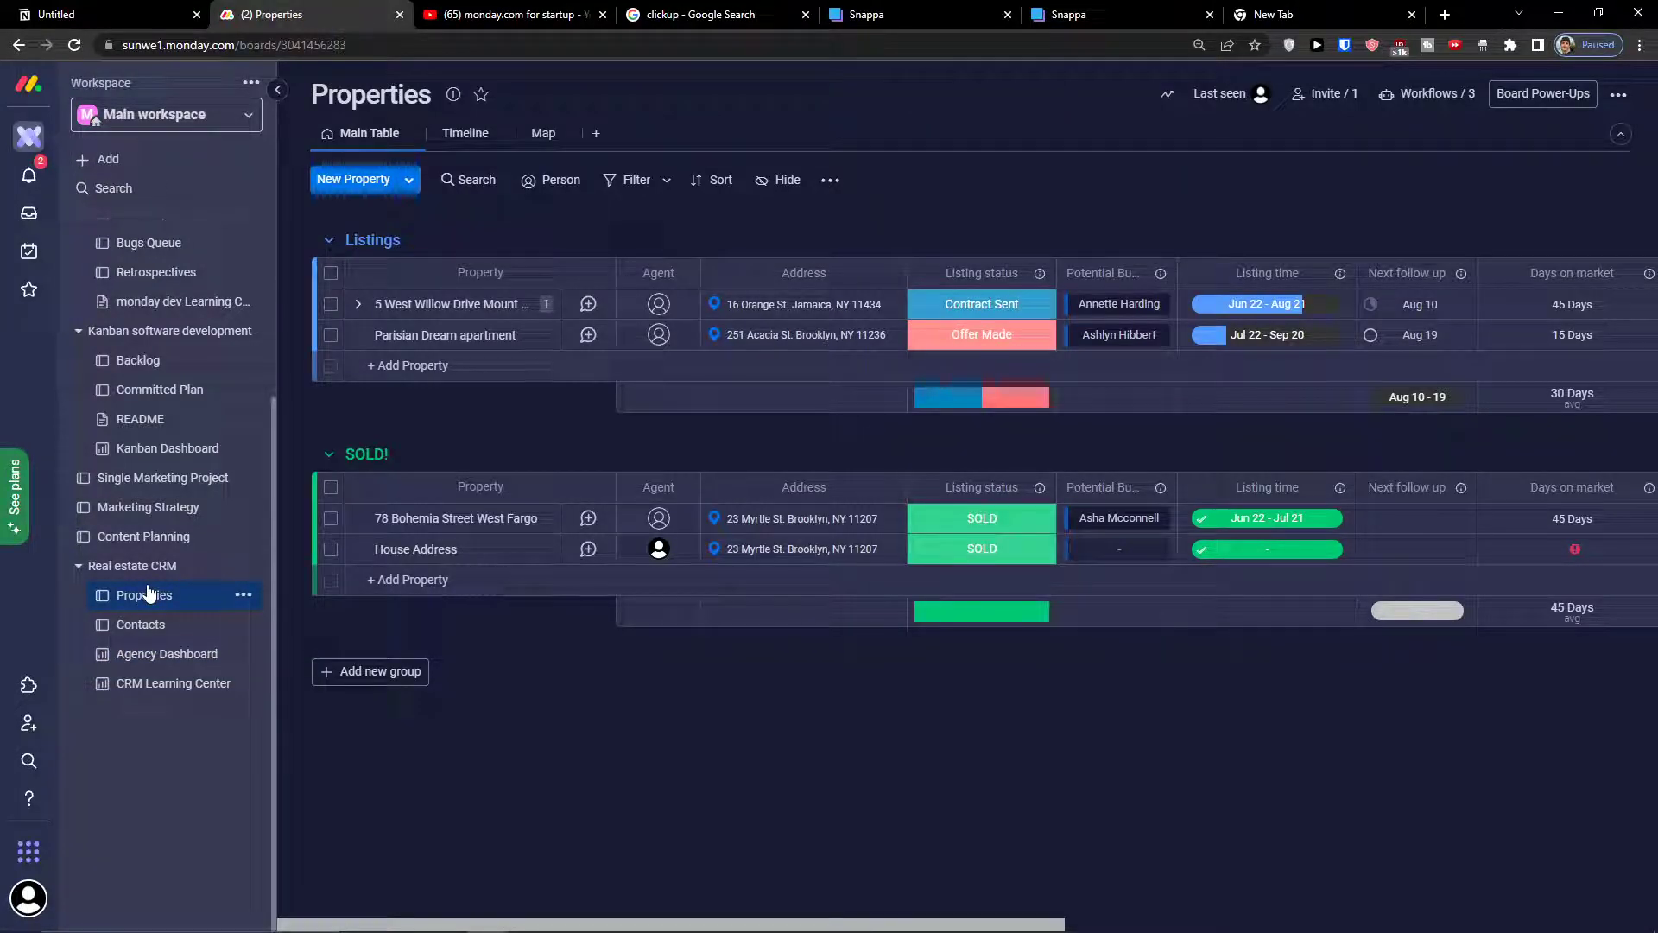
# Step: Create a New Board in the workspace using the Tasks board type
pyautogui.click(105, 161)
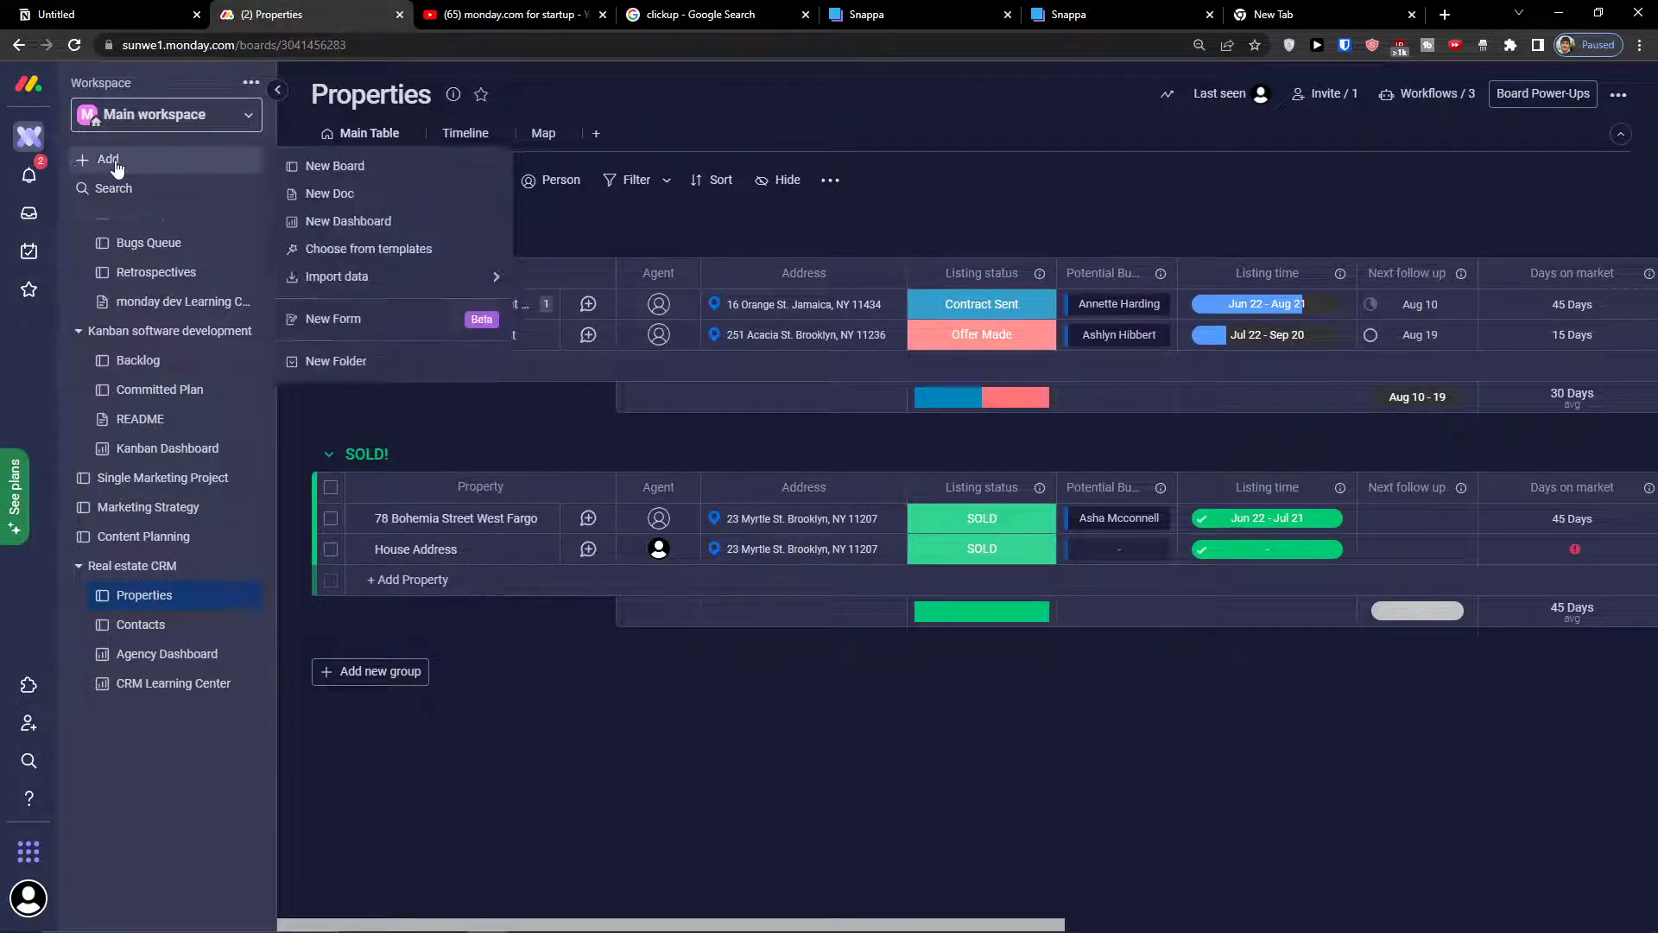
pyautogui.click(379, 179)
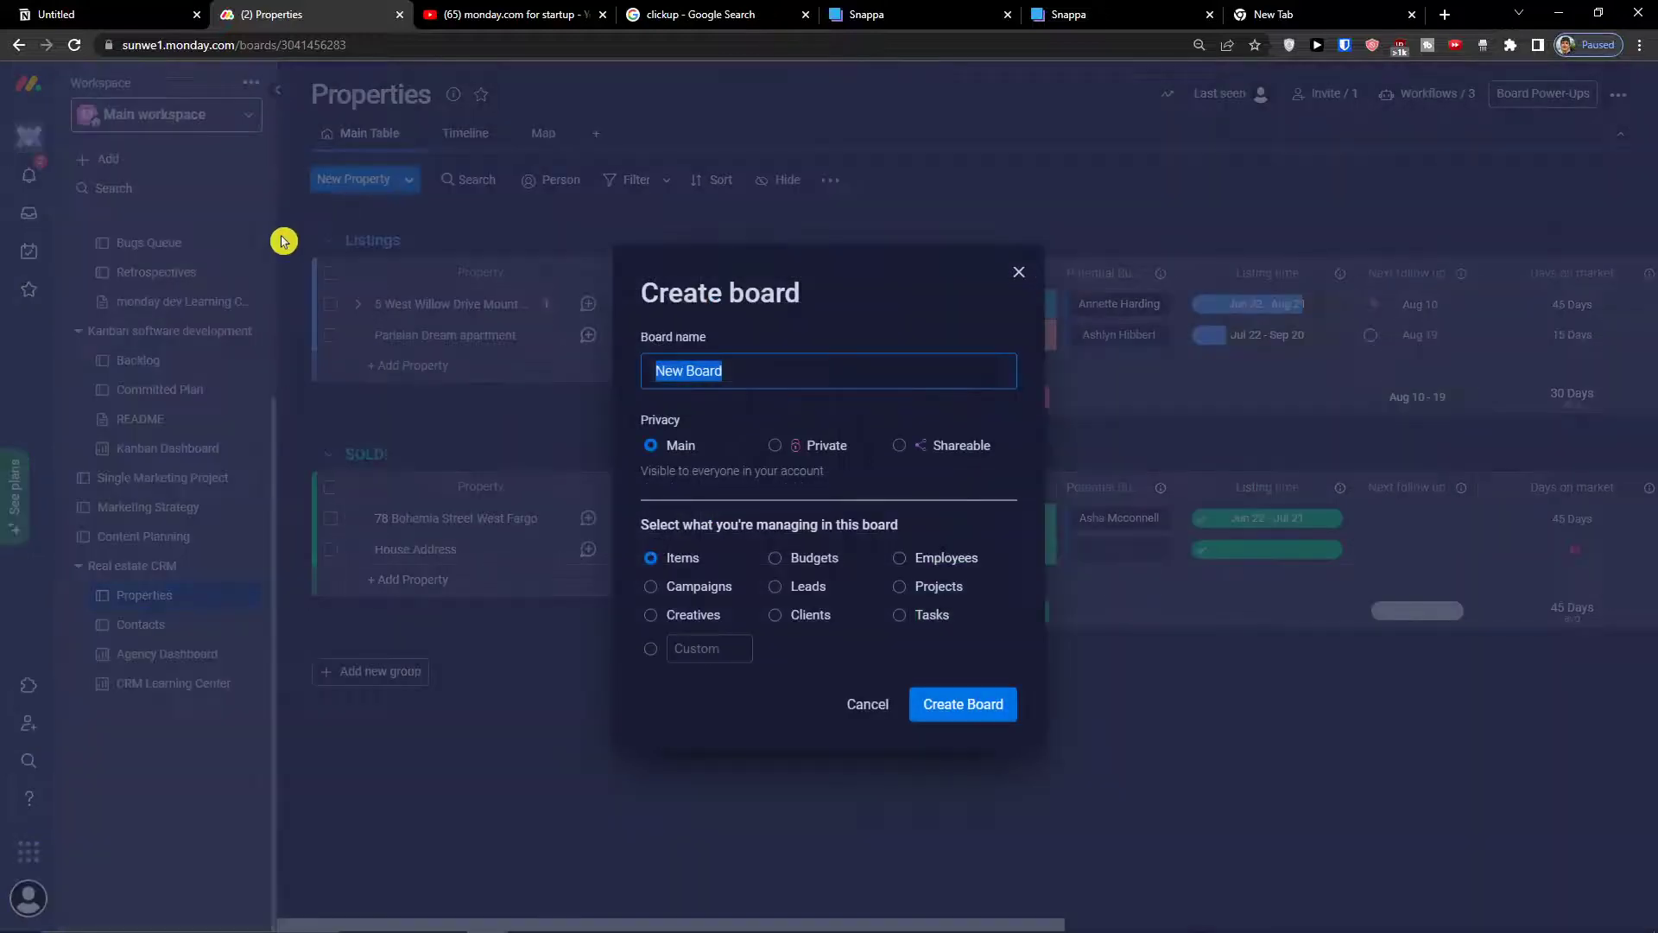
pyautogui.click(930, 627)
pyautogui.click(952, 708)
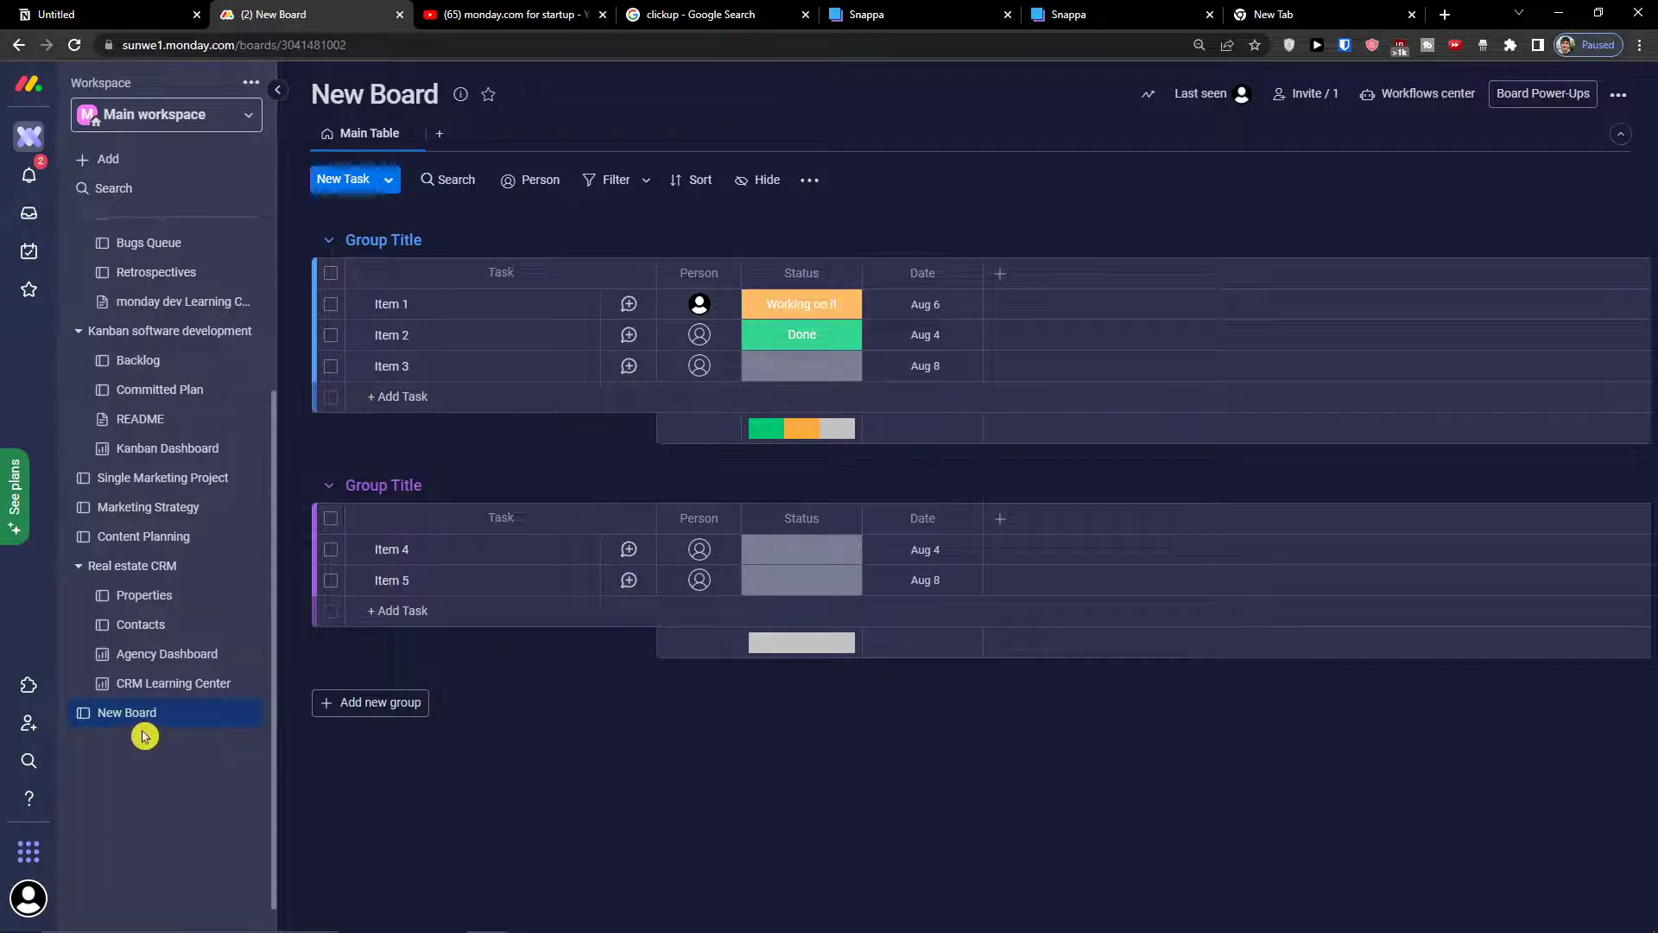
# Step: Move the new board under Real estate CRM and rename it 'Tasks to be done'
pyautogui.moveTo(145, 736); pyautogui.dragTo(141, 605)
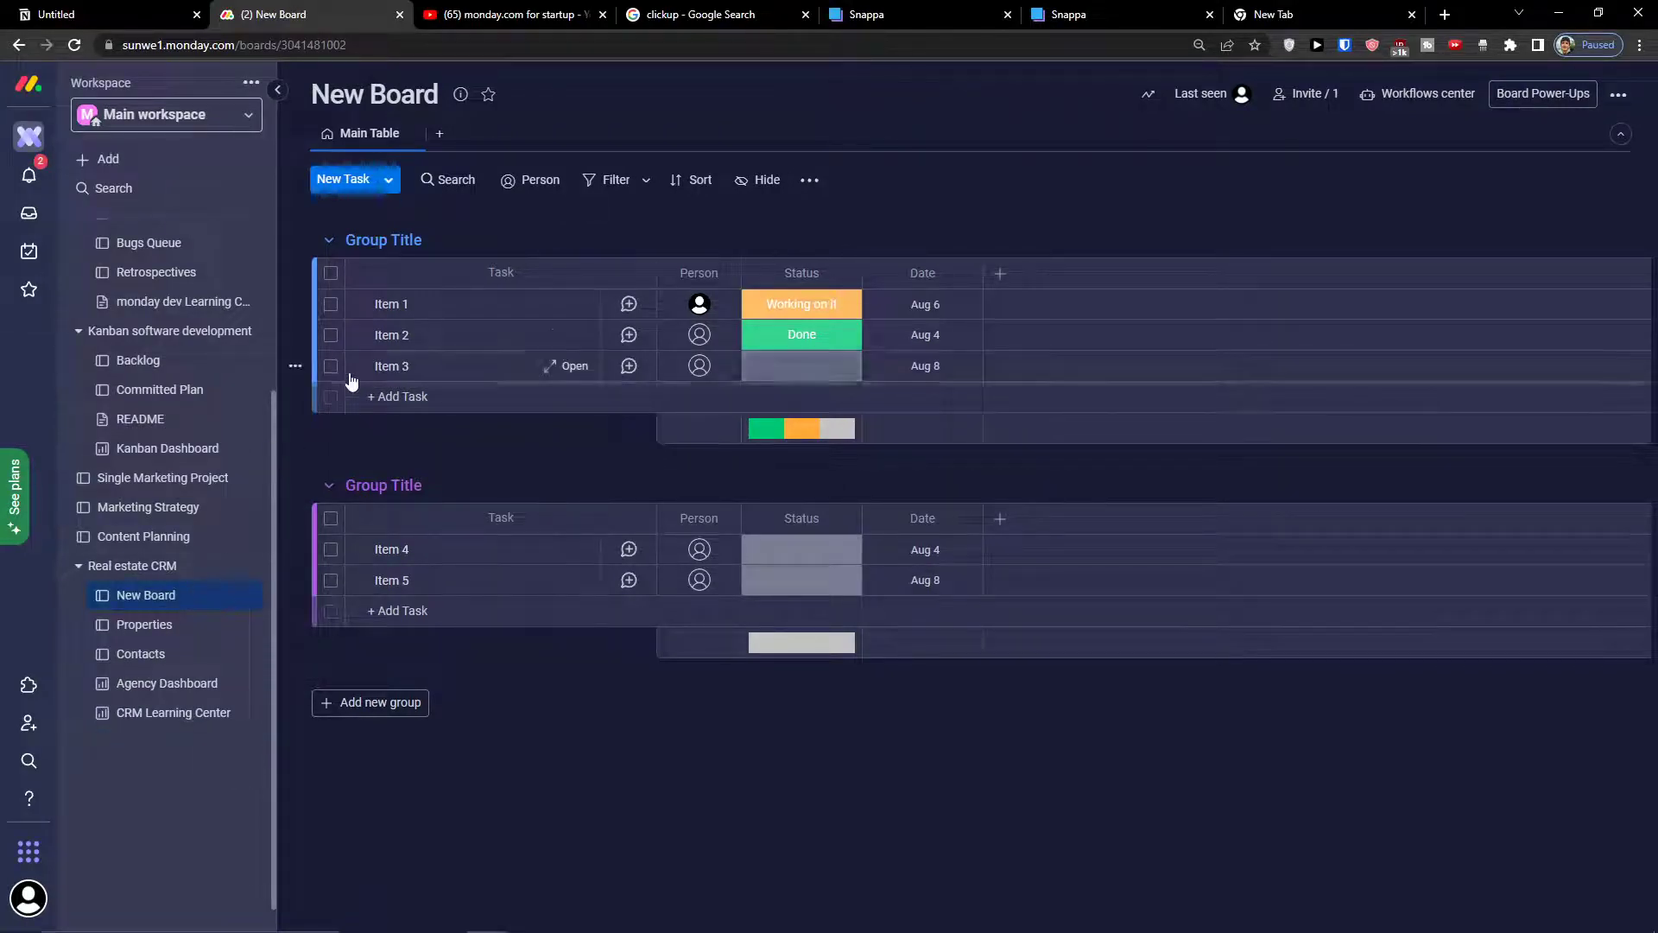
pyautogui.click(375, 94)
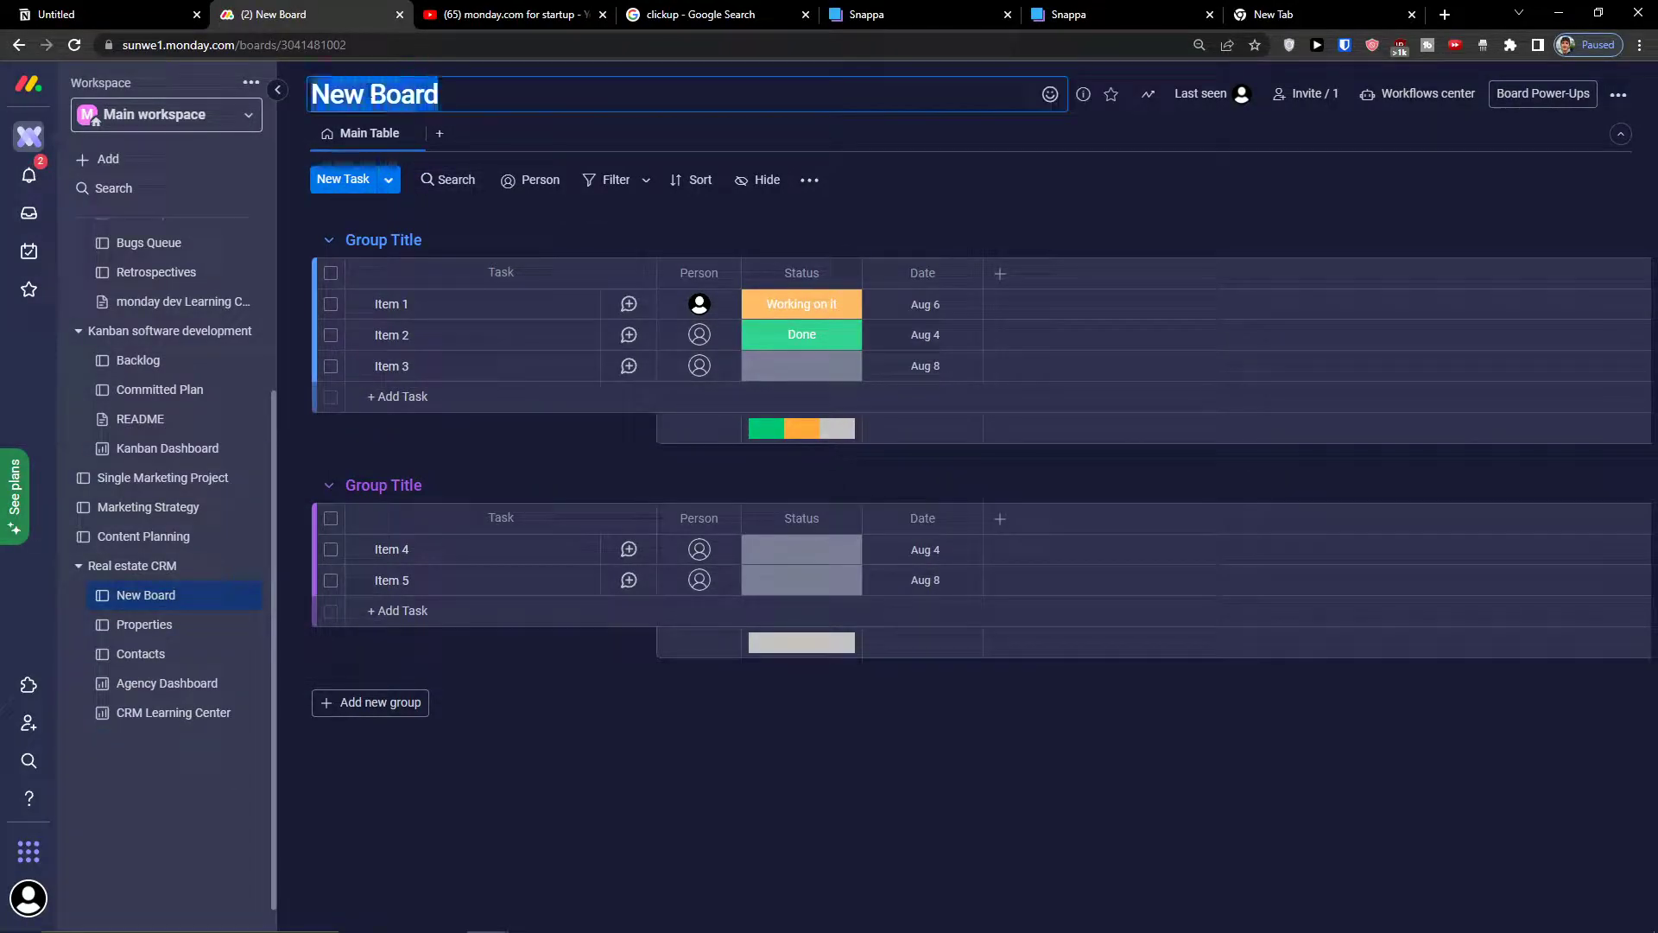
pyautogui.write('Tasks to')
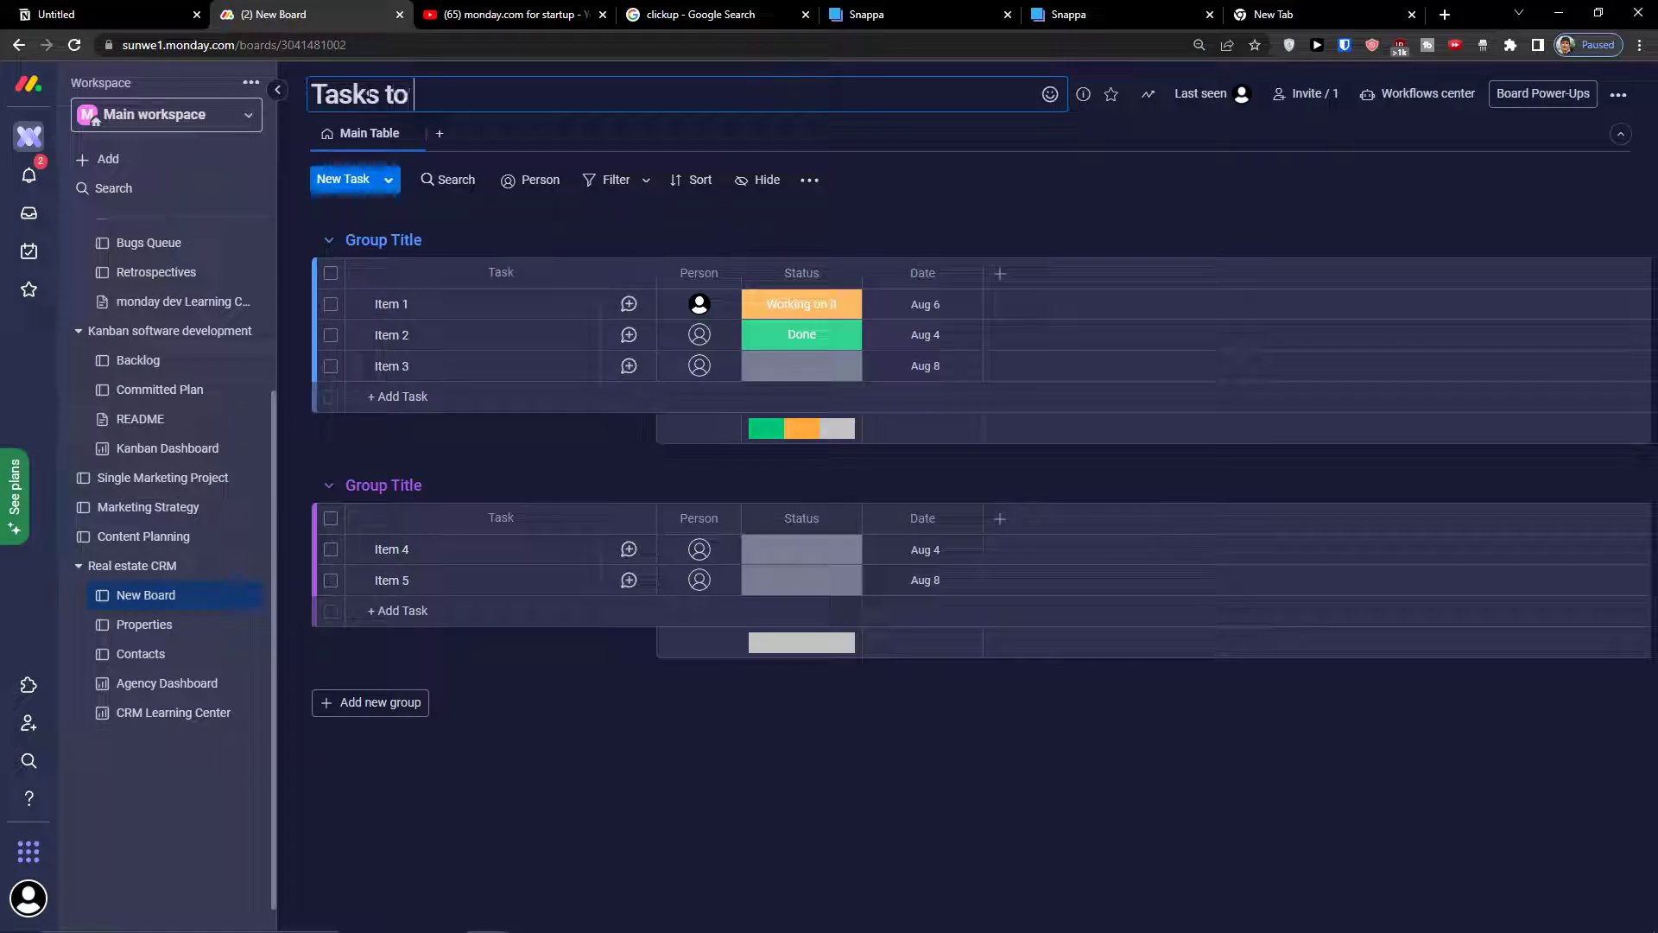
pyautogui.write(' be done')
pyautogui.press('Return')
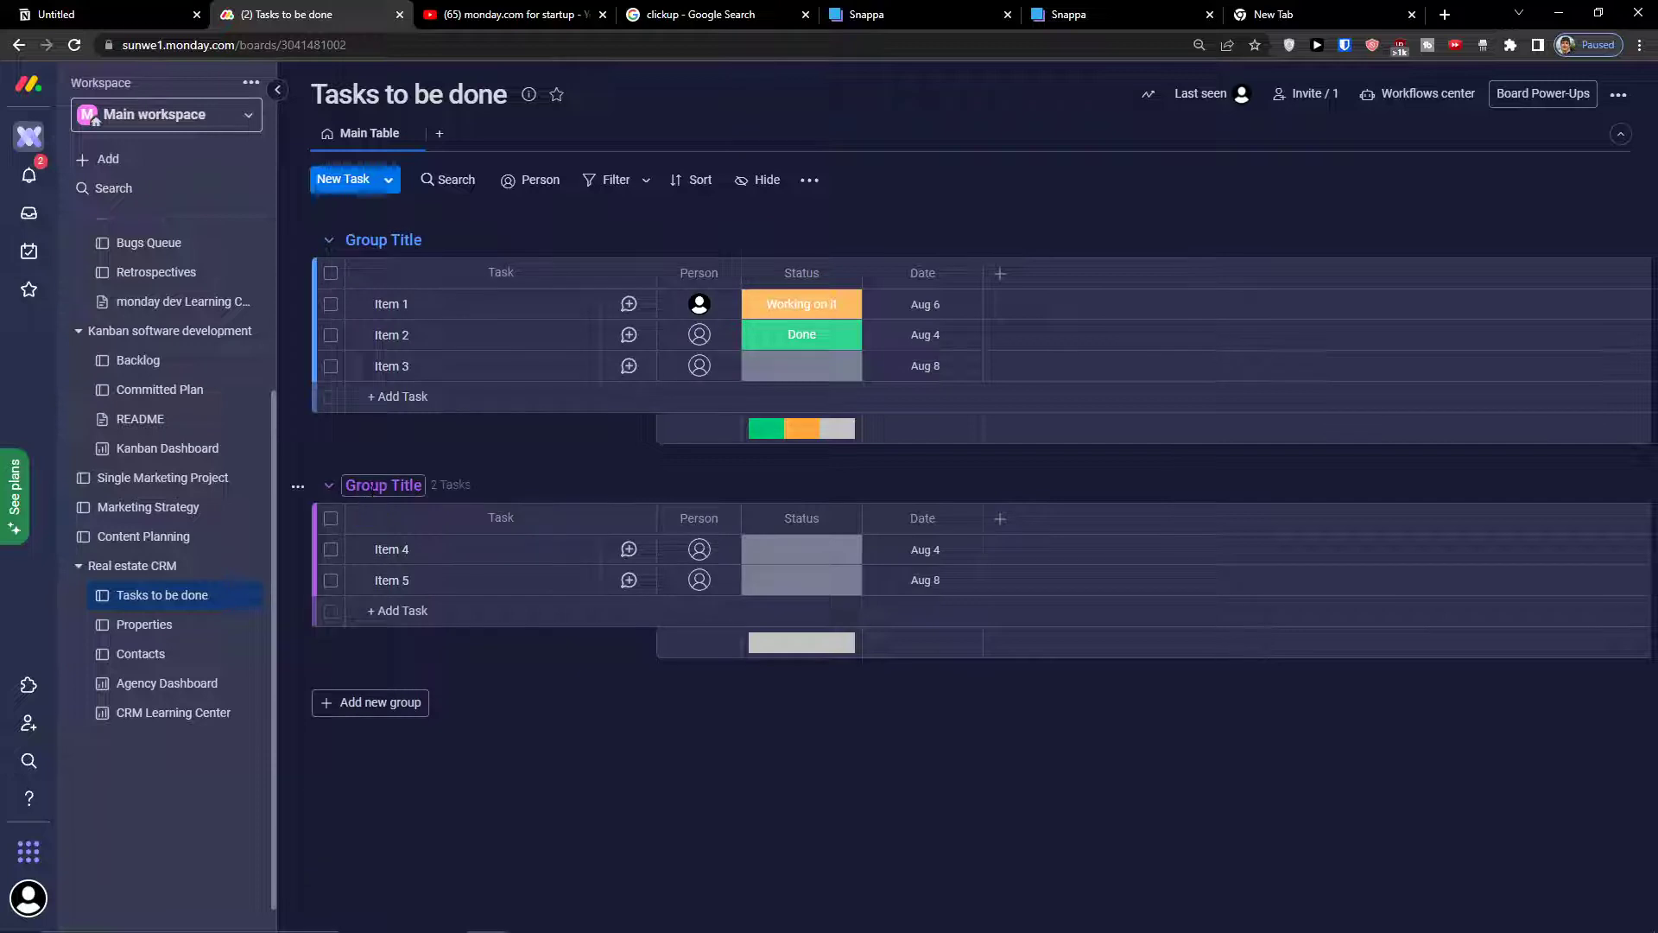
# Step: Rename the two groups to 'Done tasks' and 'What I have to do'
pyautogui.doubleClick(389, 485)
pyautogui.press('BackSpace')
pyautogui.write('Done ta')
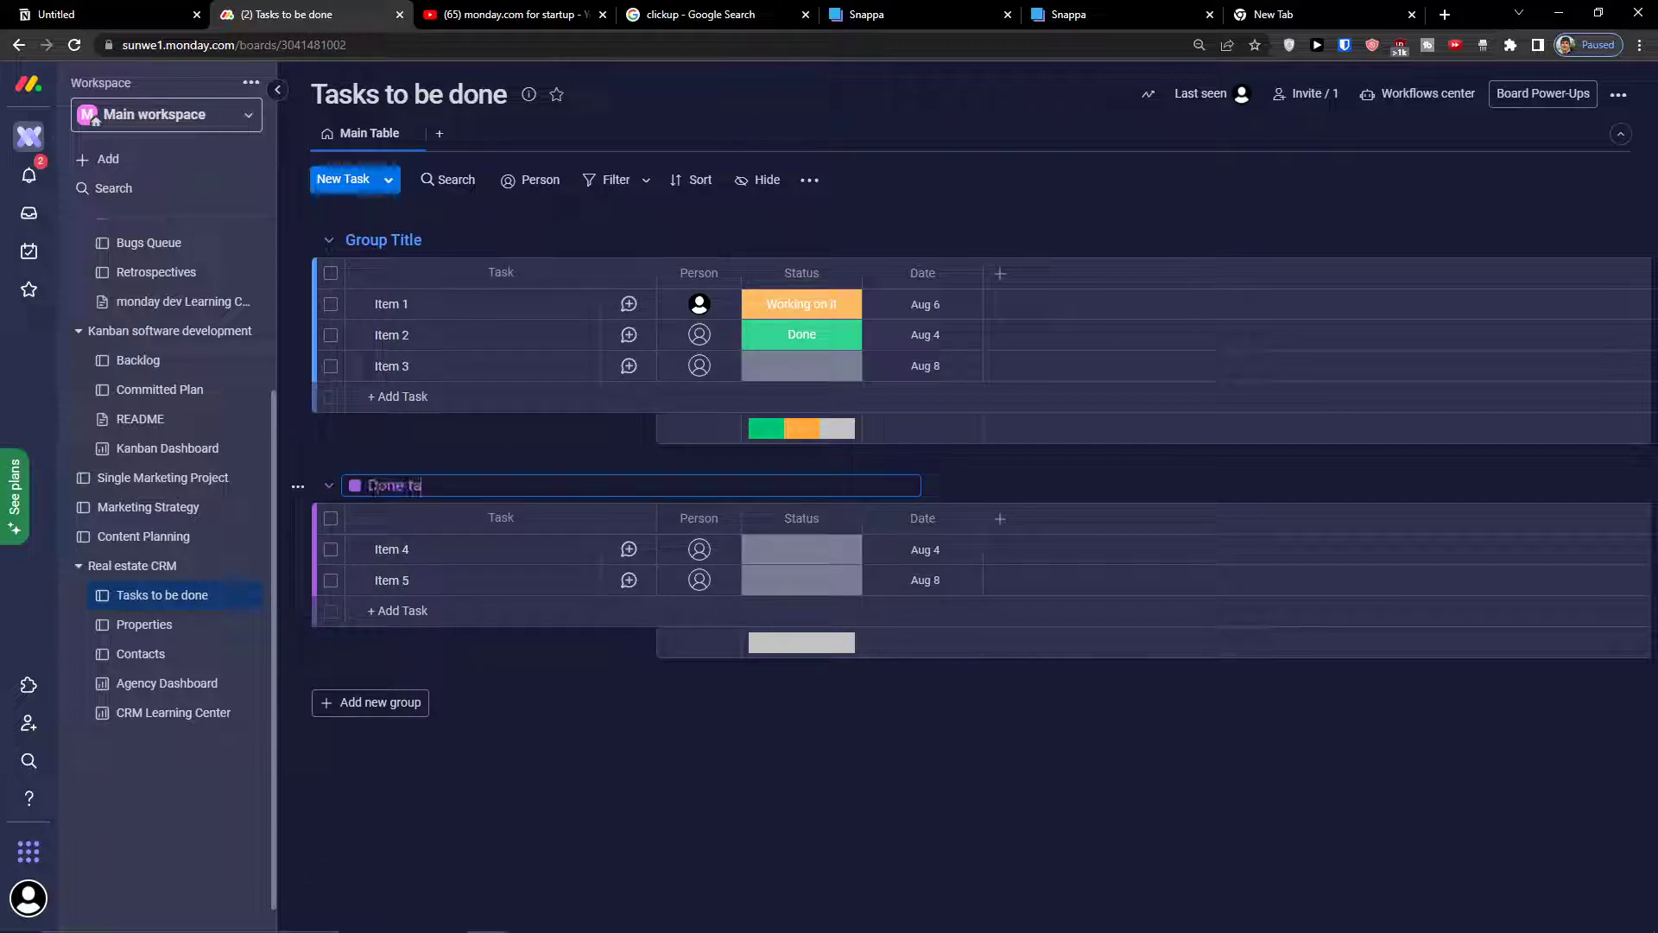
pyautogui.write('sks')
pyautogui.press('Return')
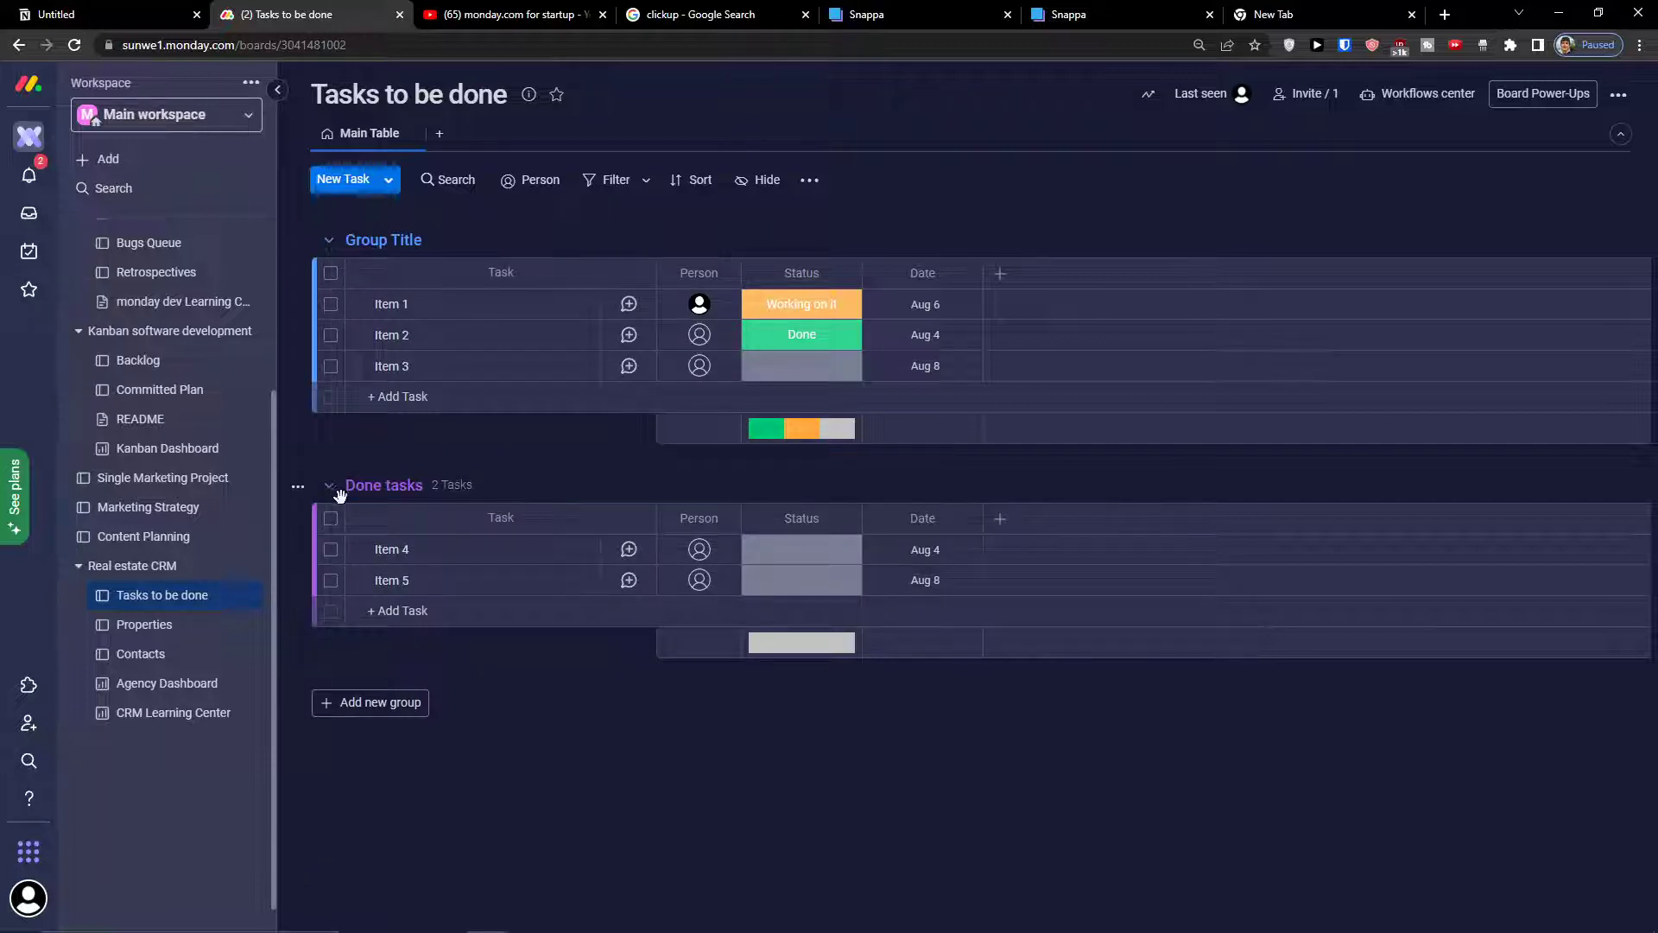
pyautogui.click(338, 491)
pyautogui.click(338, 501)
pyautogui.click(363, 245)
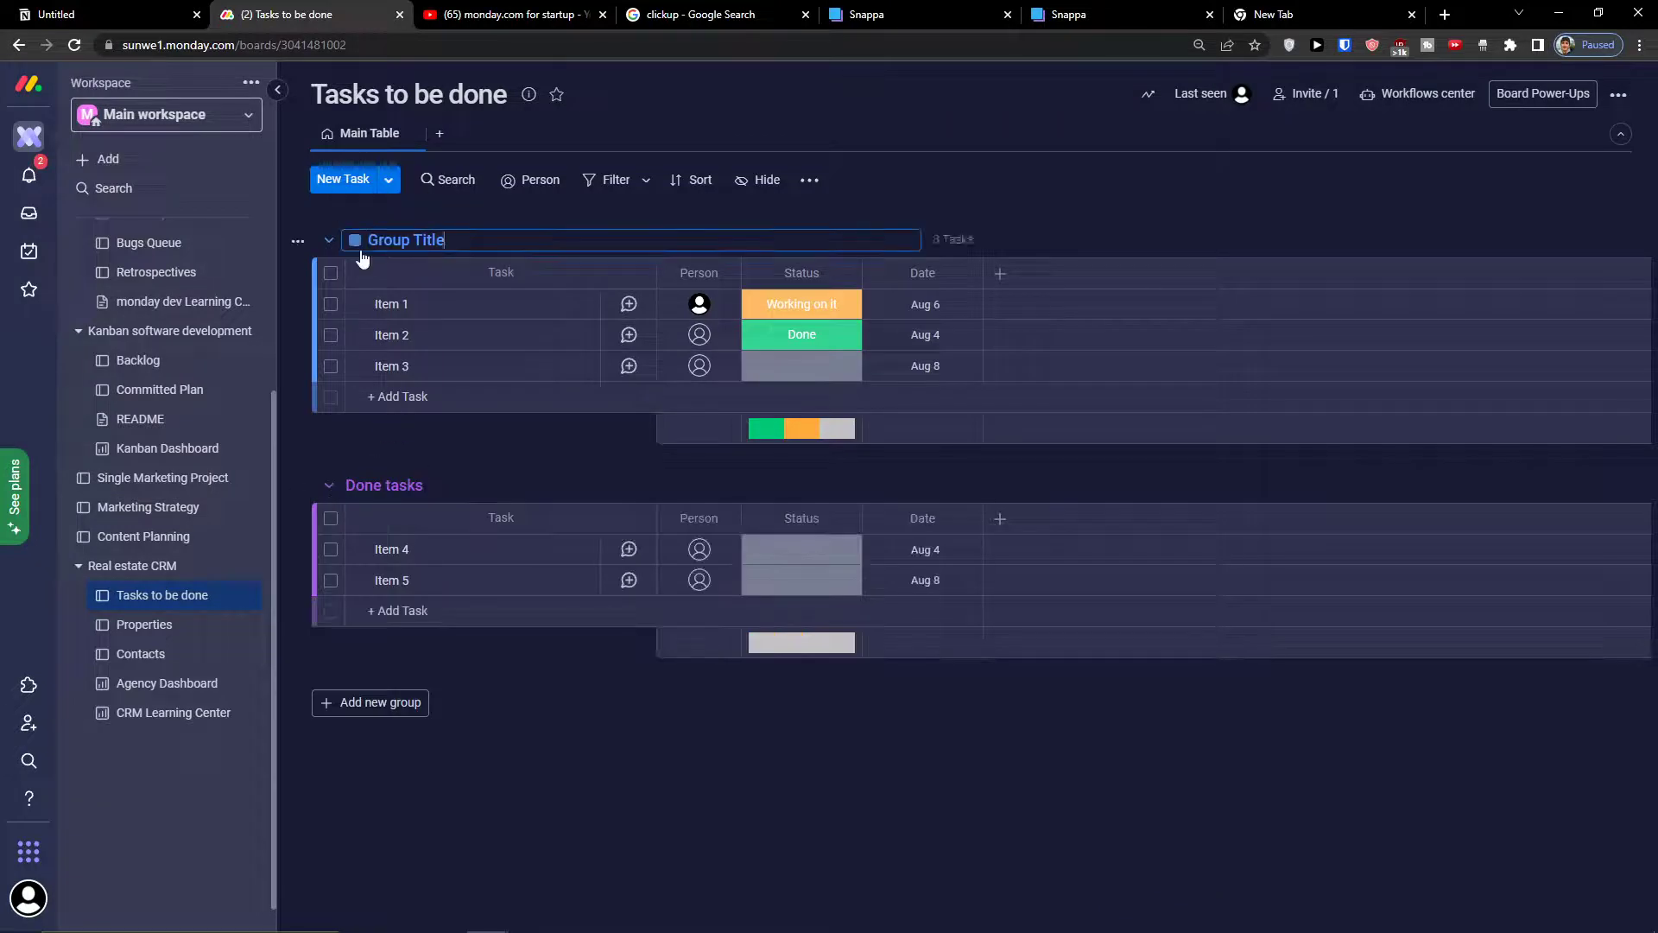
pyautogui.click(355, 240)
pyautogui.click(388, 242)
pyautogui.write('What I have to do')
pyautogui.press('Return')
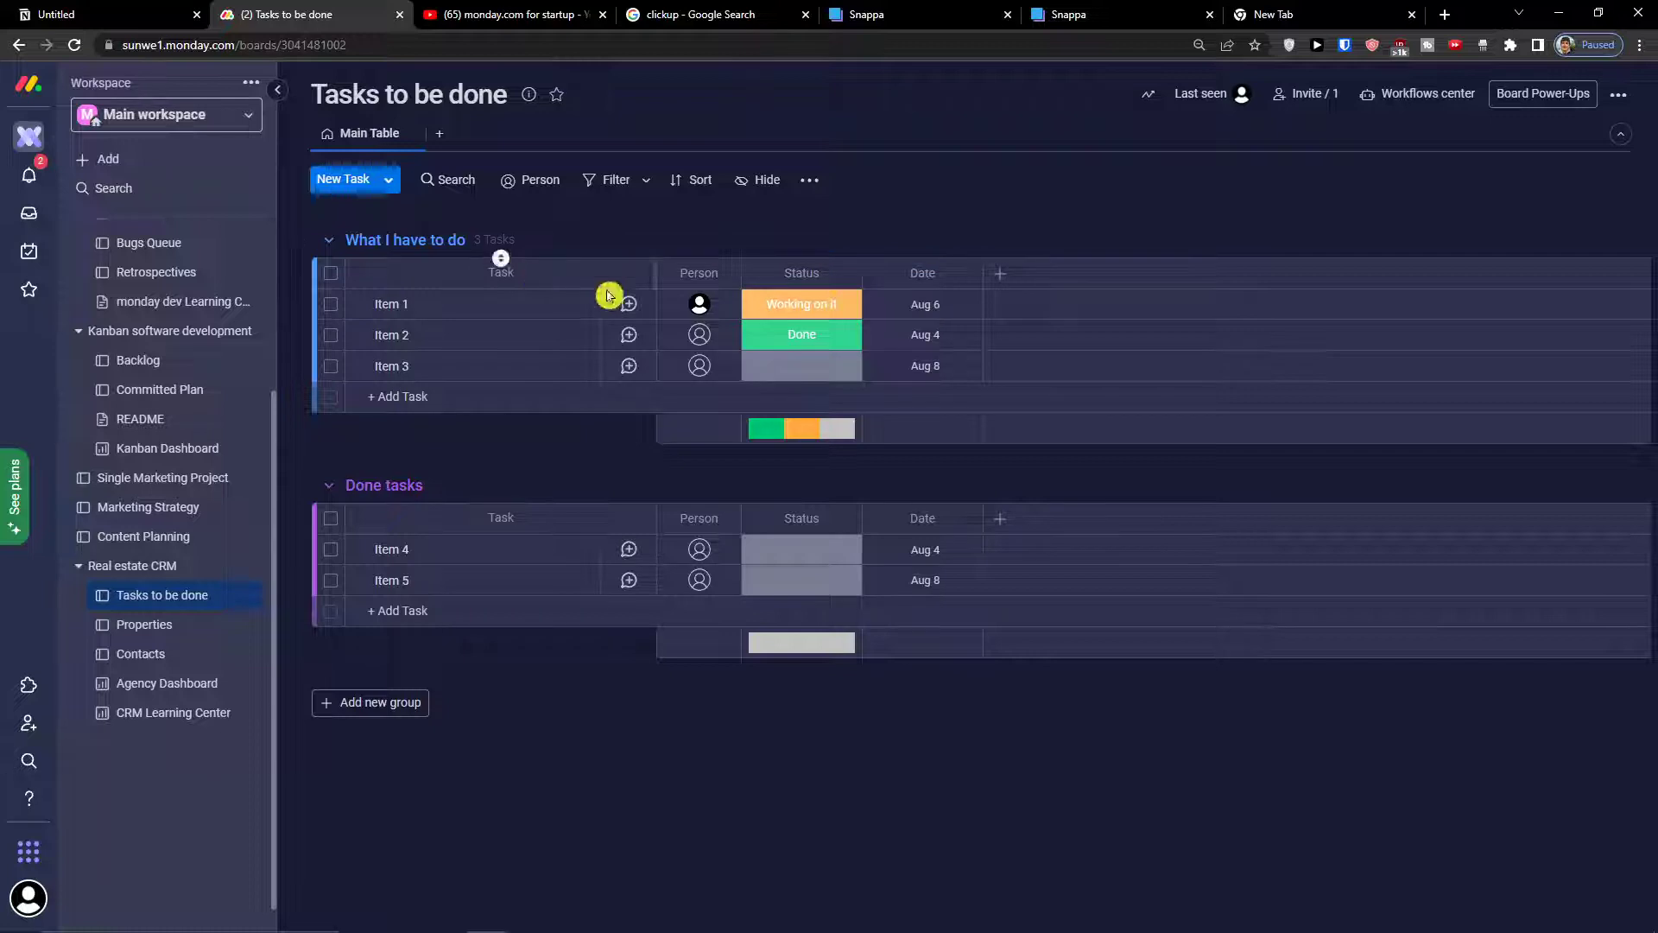
pyautogui.click(1000, 276)
# Step: Add a People column to Tasks to be done, then delete it again
pyautogui.click(790, 373)
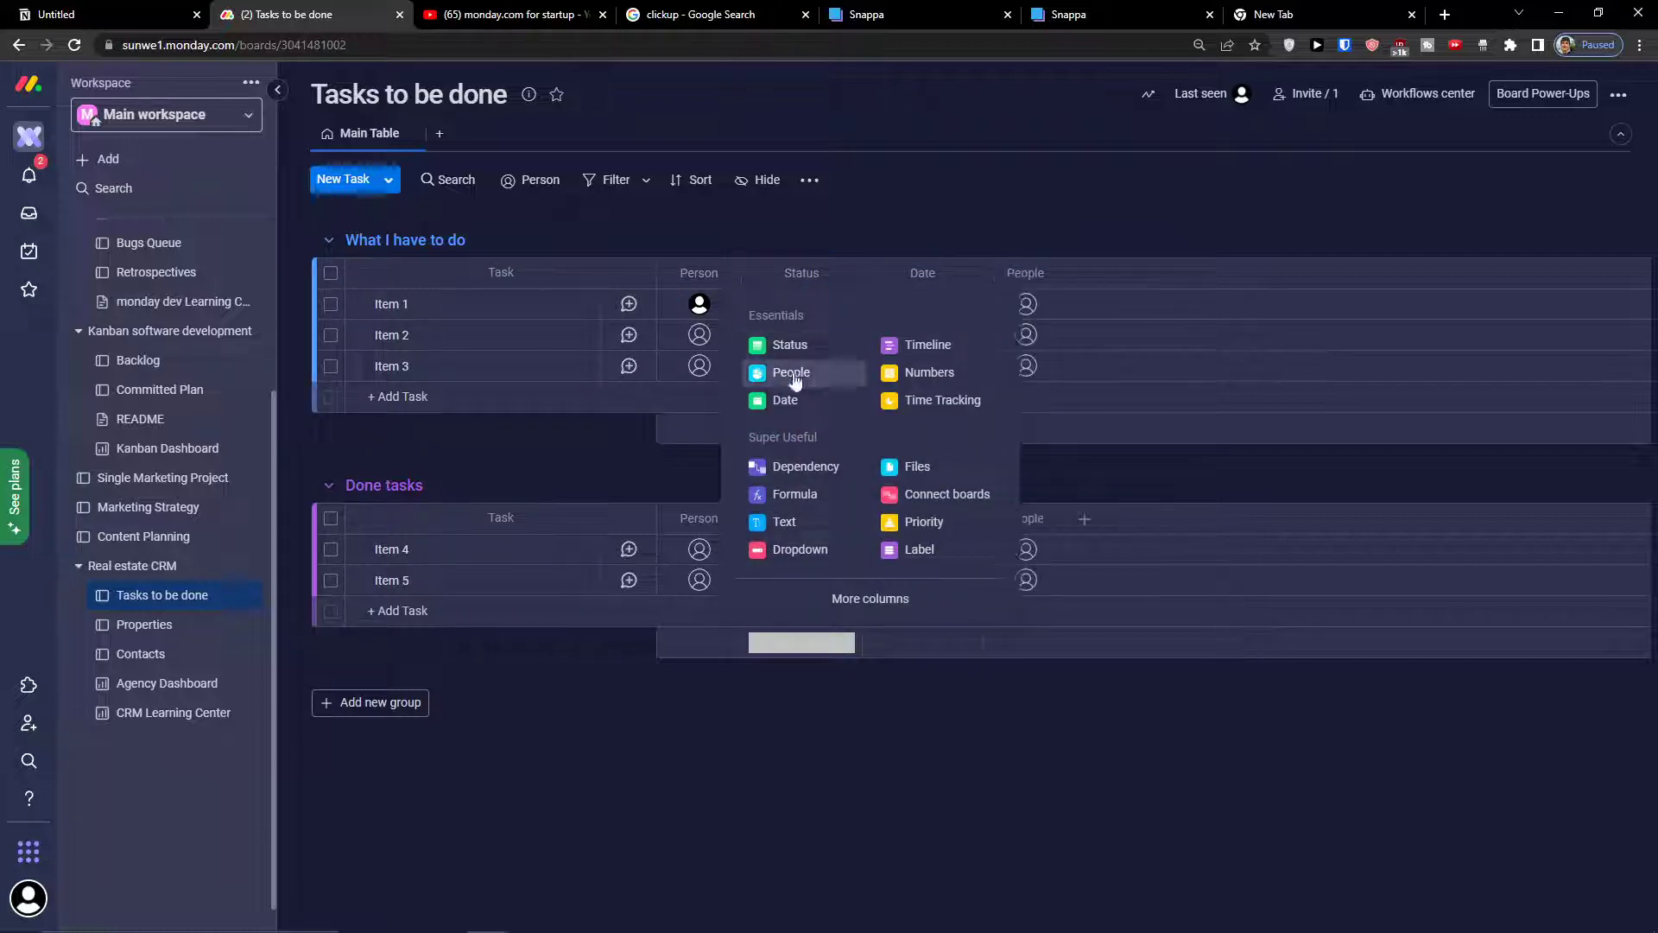
pyautogui.click(133, 654)
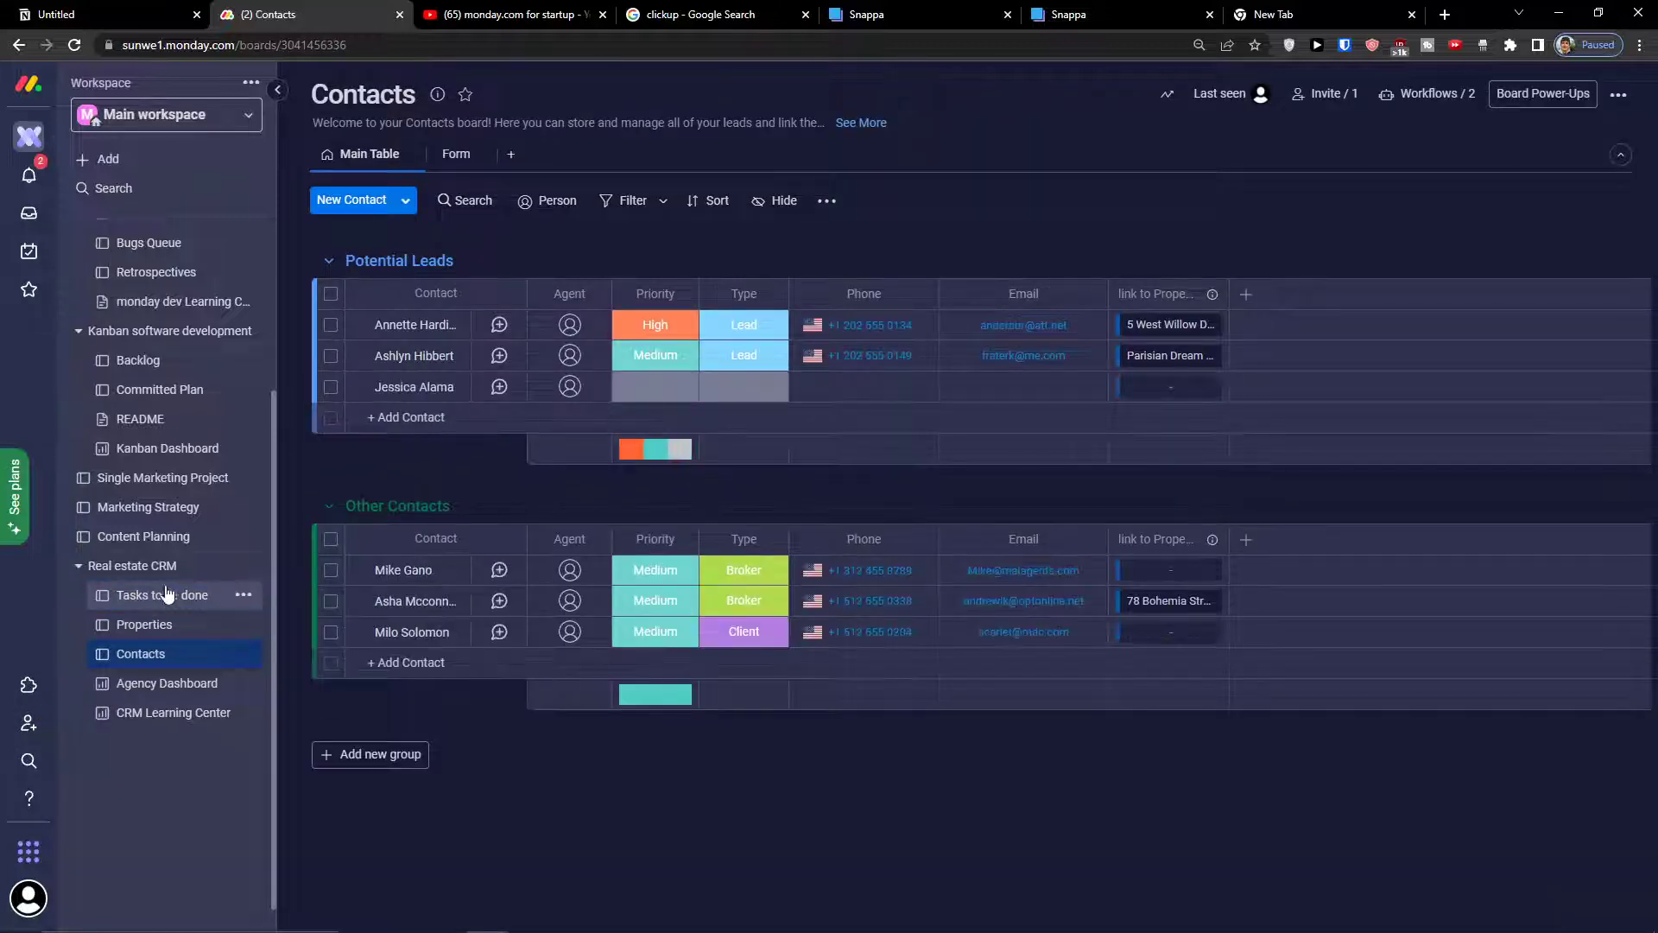
pyautogui.click(147, 602)
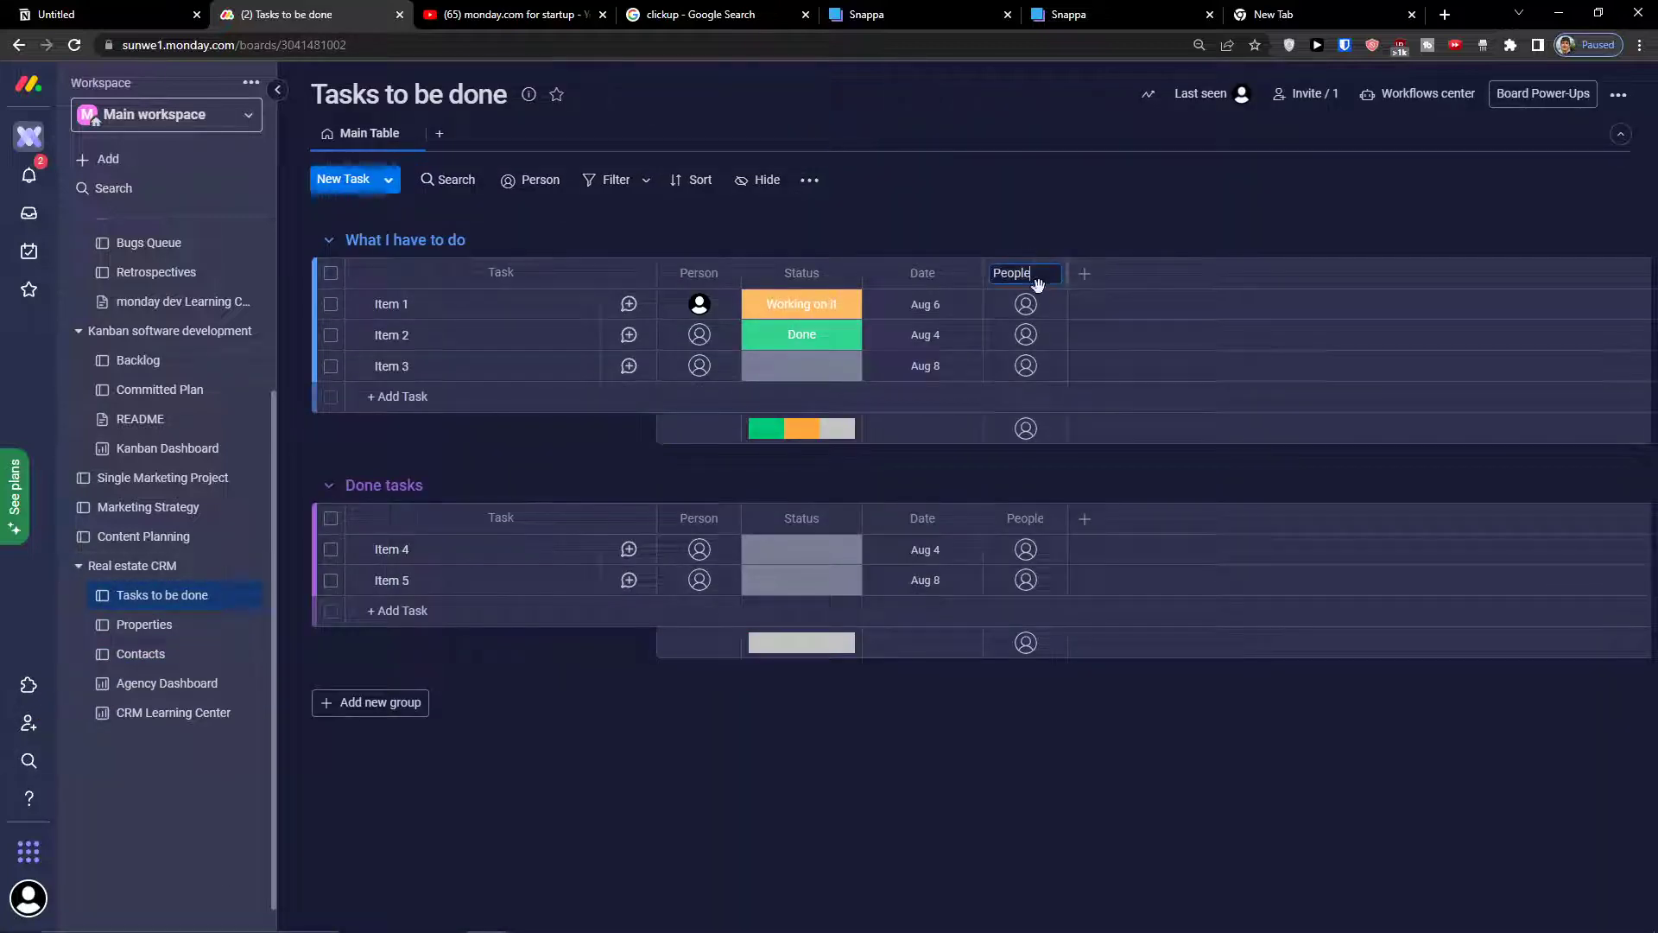
pyautogui.click(1025, 307)
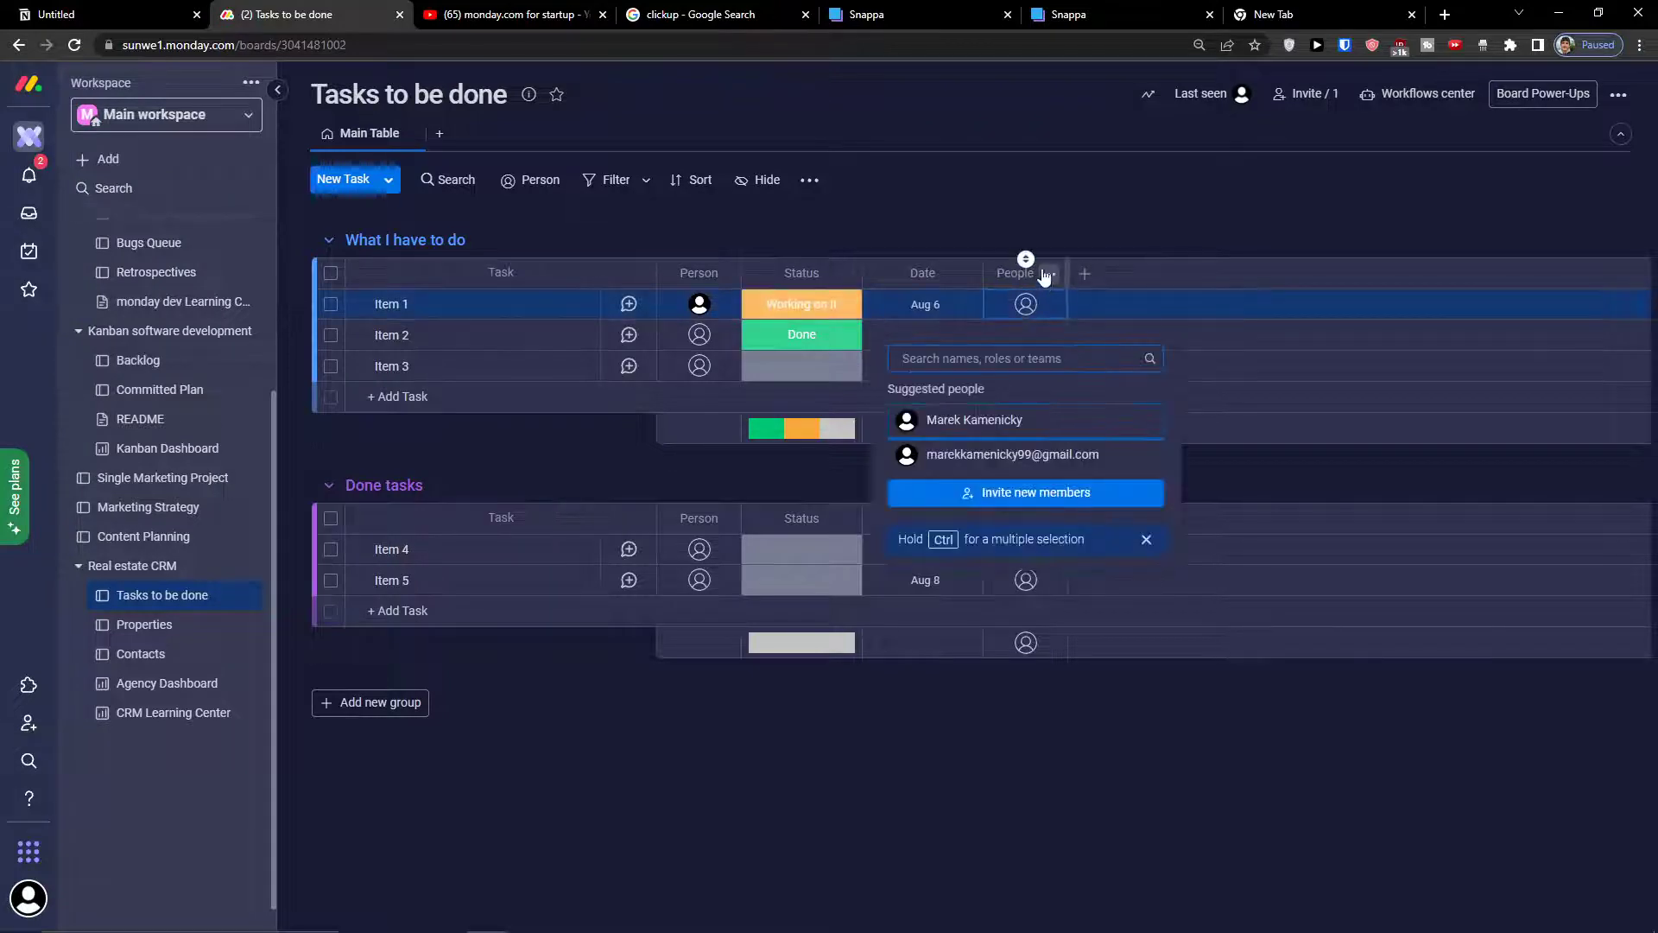
pyautogui.click(1048, 273)
pyautogui.click(1073, 551)
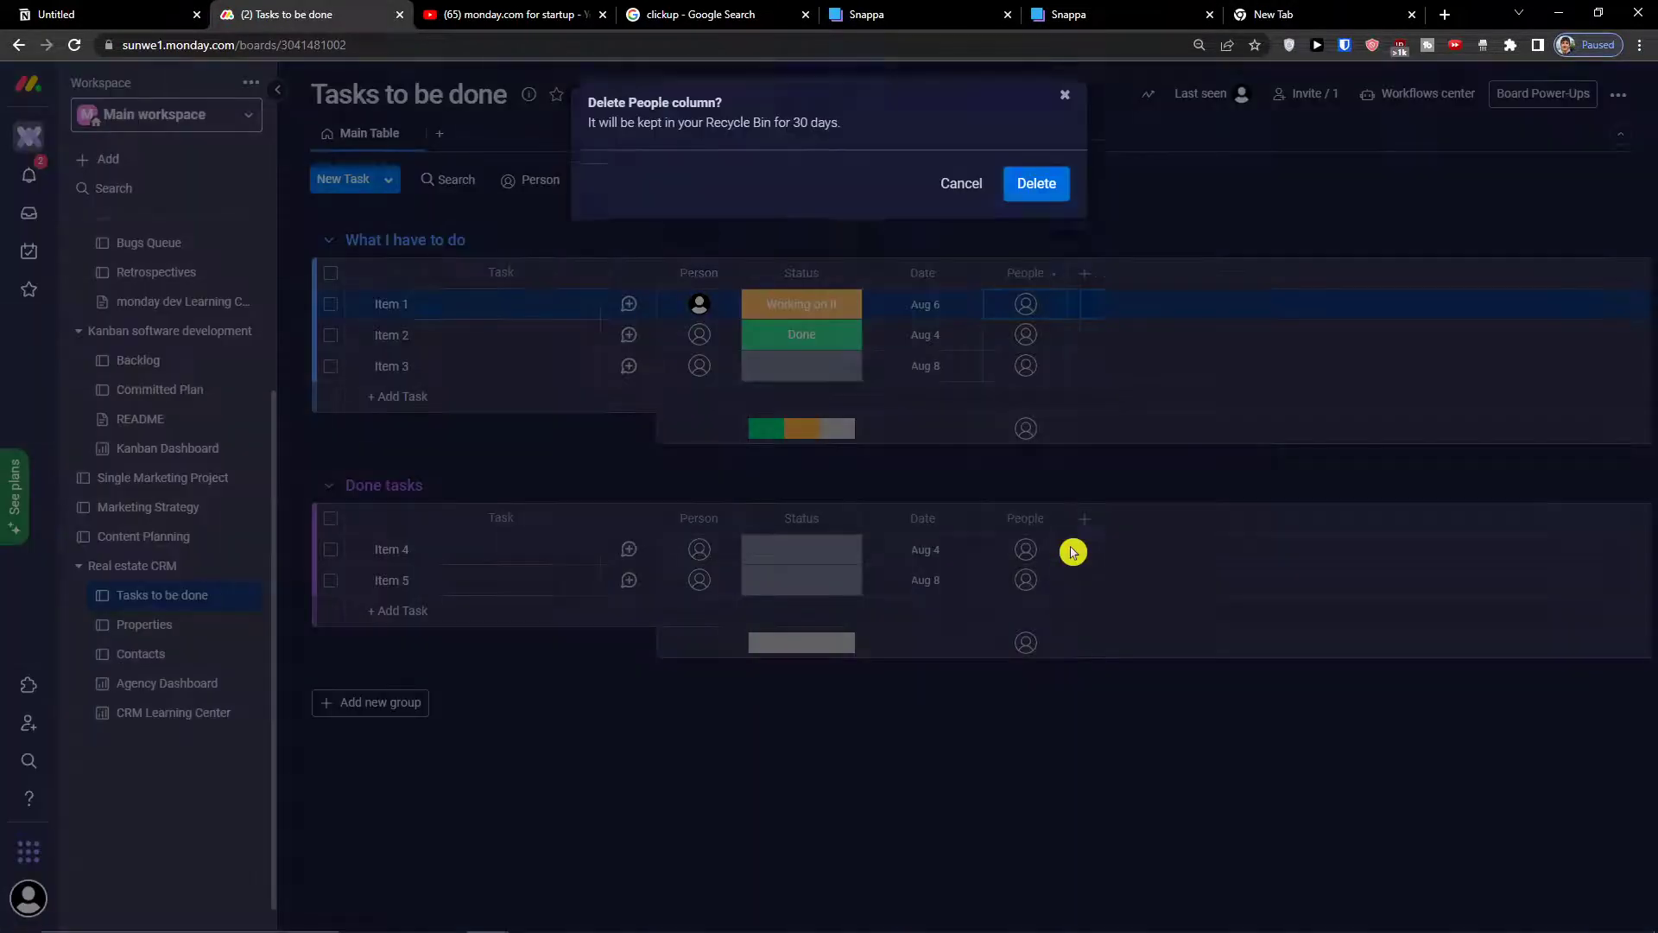
pyautogui.click(1015, 184)
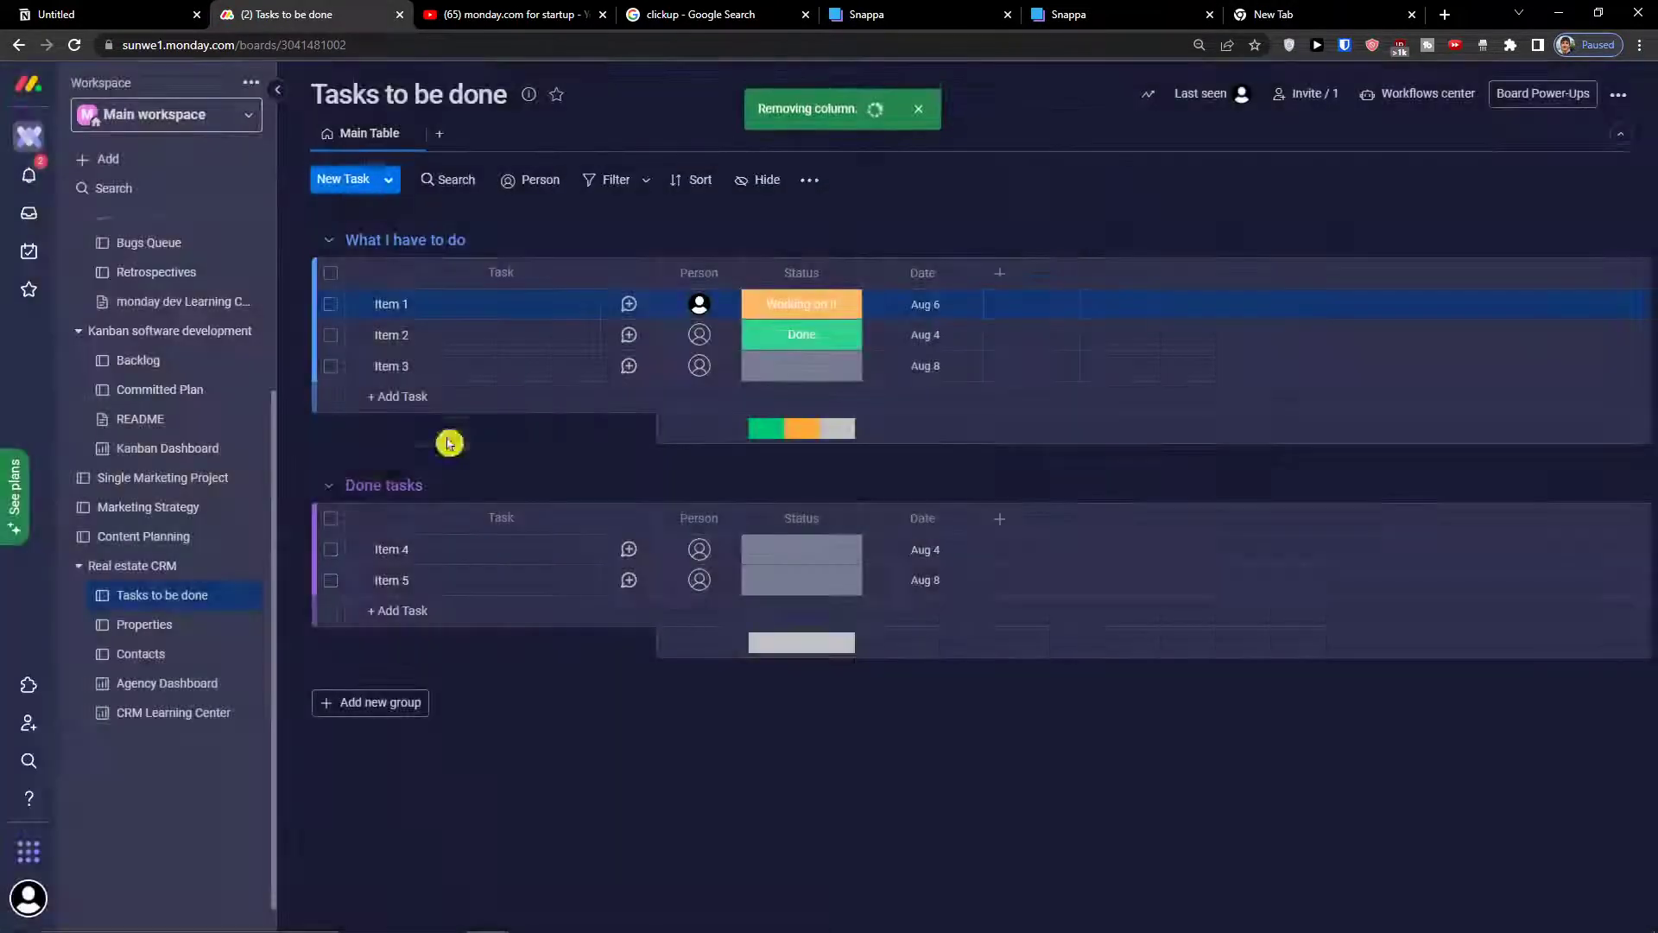
# Step: Check the Properties board's Potential Buyer column, then go back to Tasks to be done
pyautogui.click(128, 627)
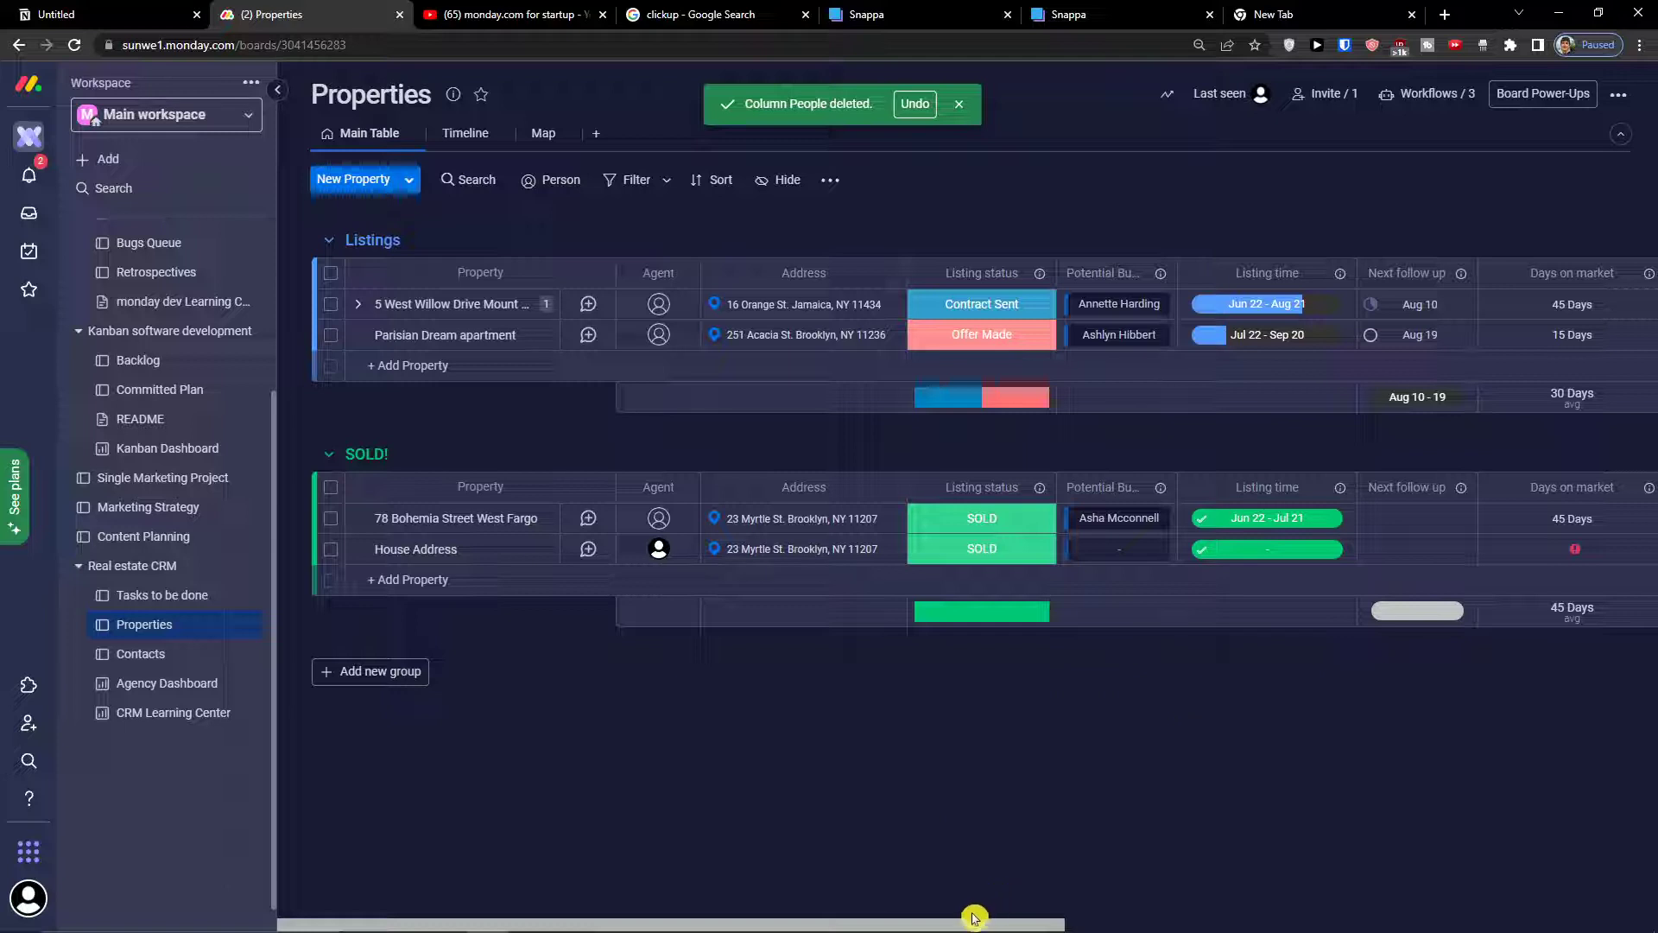
pyautogui.moveTo(998, 920); pyautogui.dragTo(1005, 868)
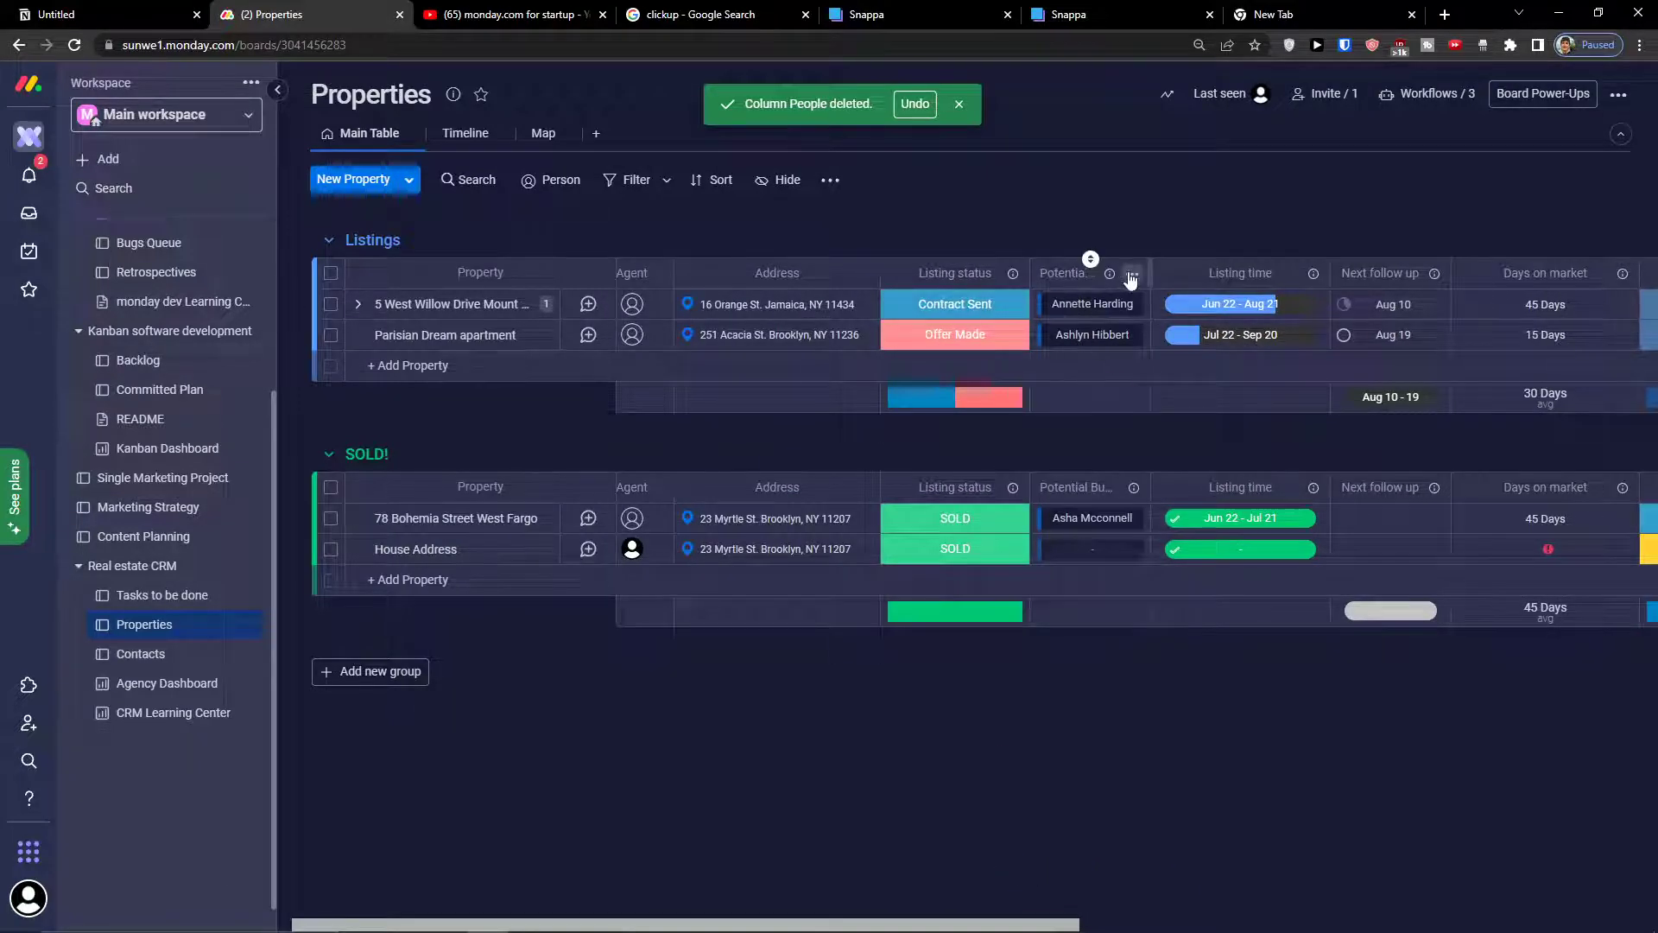
pyautogui.click(1133, 273)
pyautogui.click(1121, 276)
pyautogui.moveTo(1121, 276)
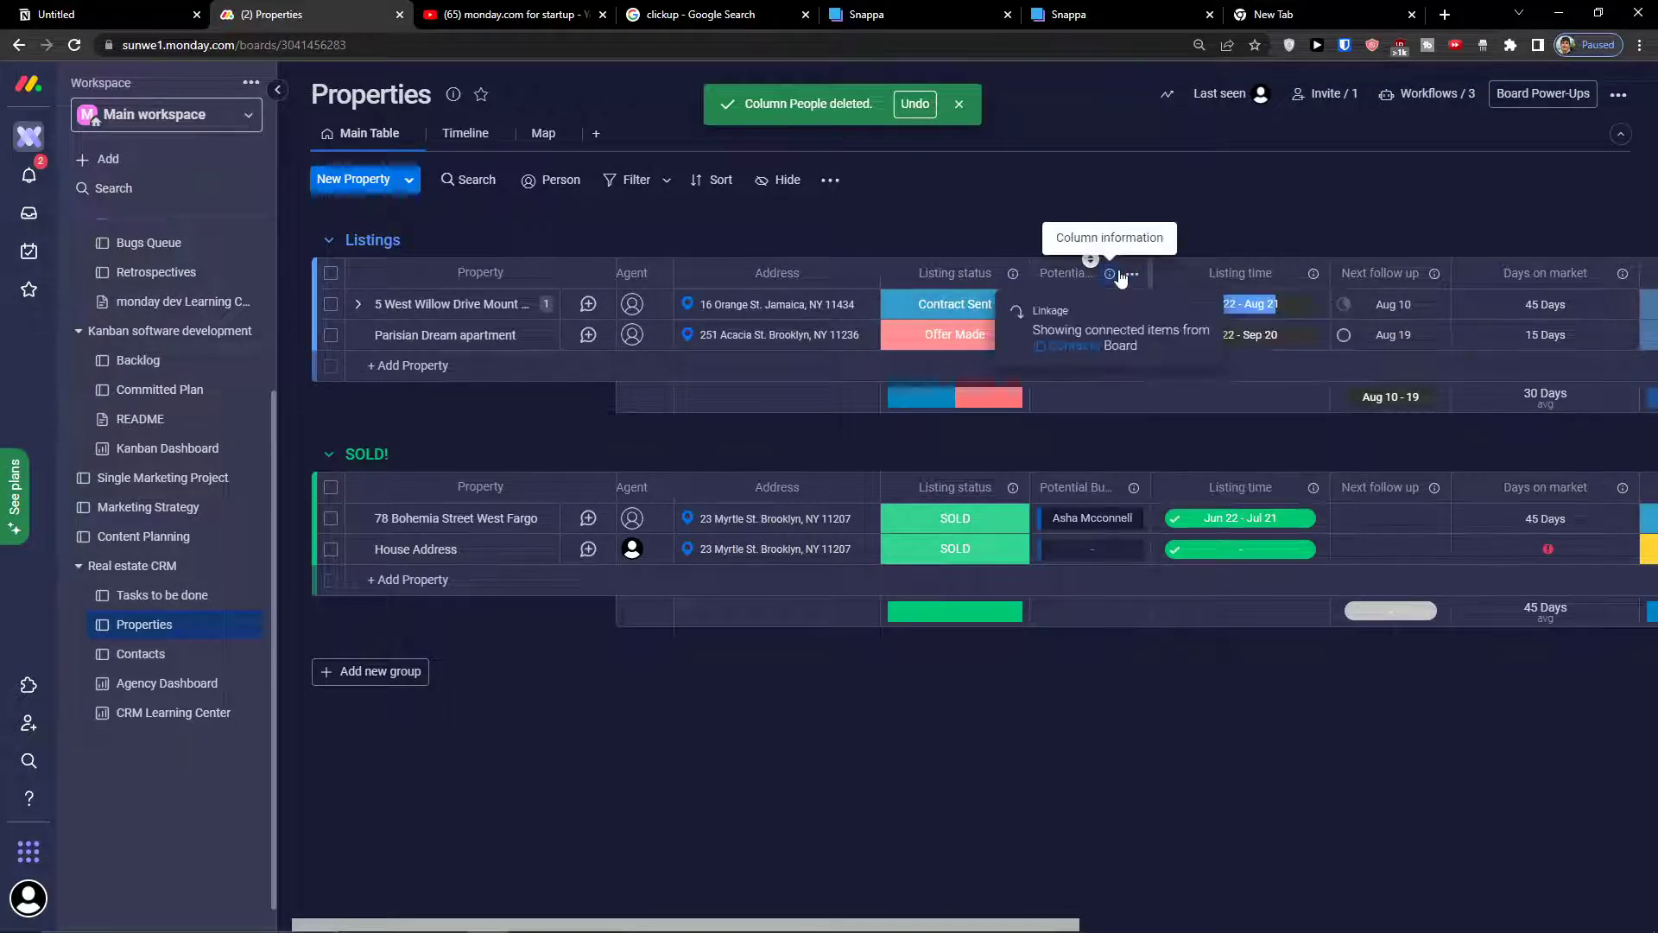
pyautogui.click(1031, 332)
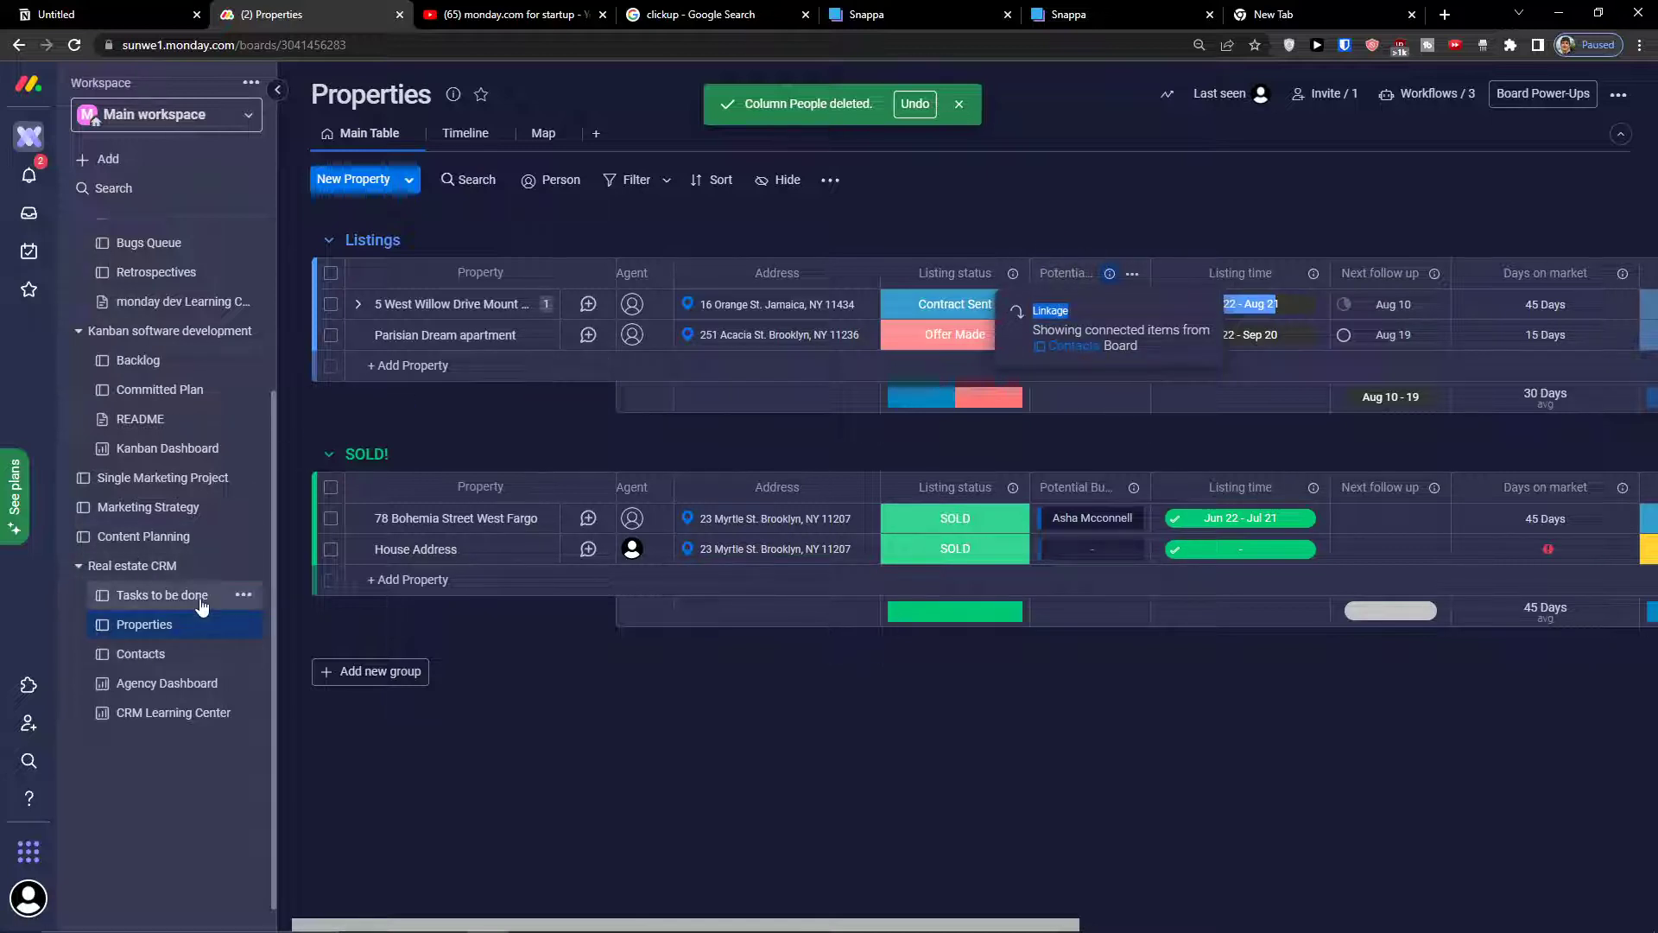
pyautogui.click(162, 595)
# Step: Add a Connect boards column (searched via 'lin') linked to the Contacts board, skipping the mirror column
pyautogui.click(999, 274)
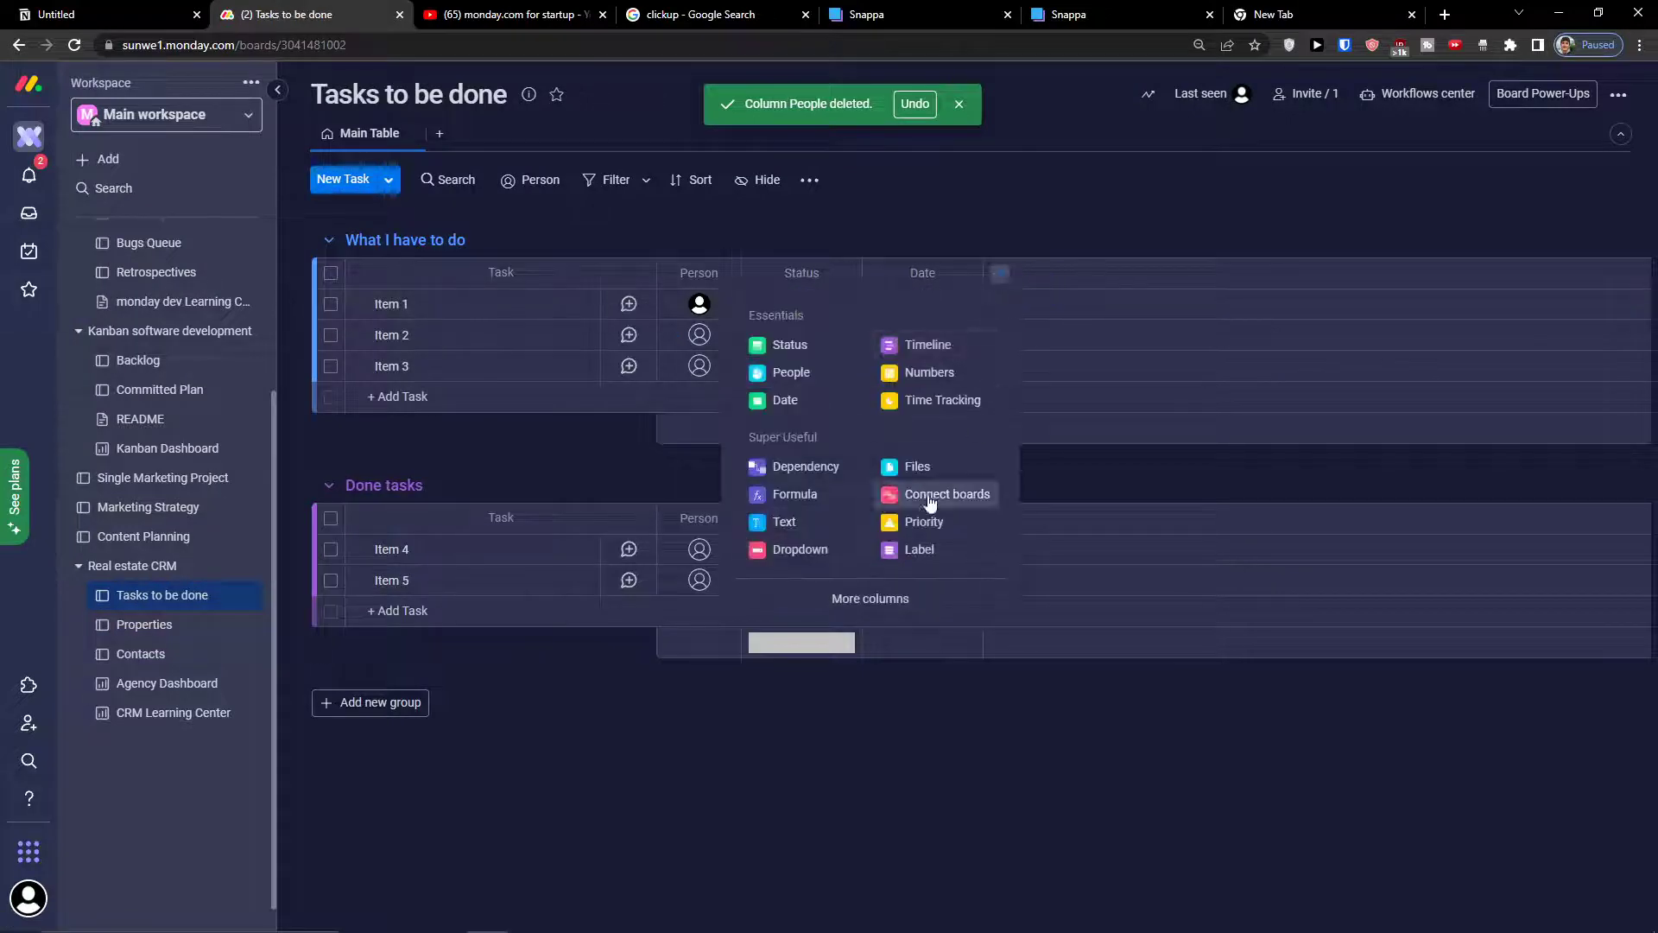
pyautogui.click(887, 607)
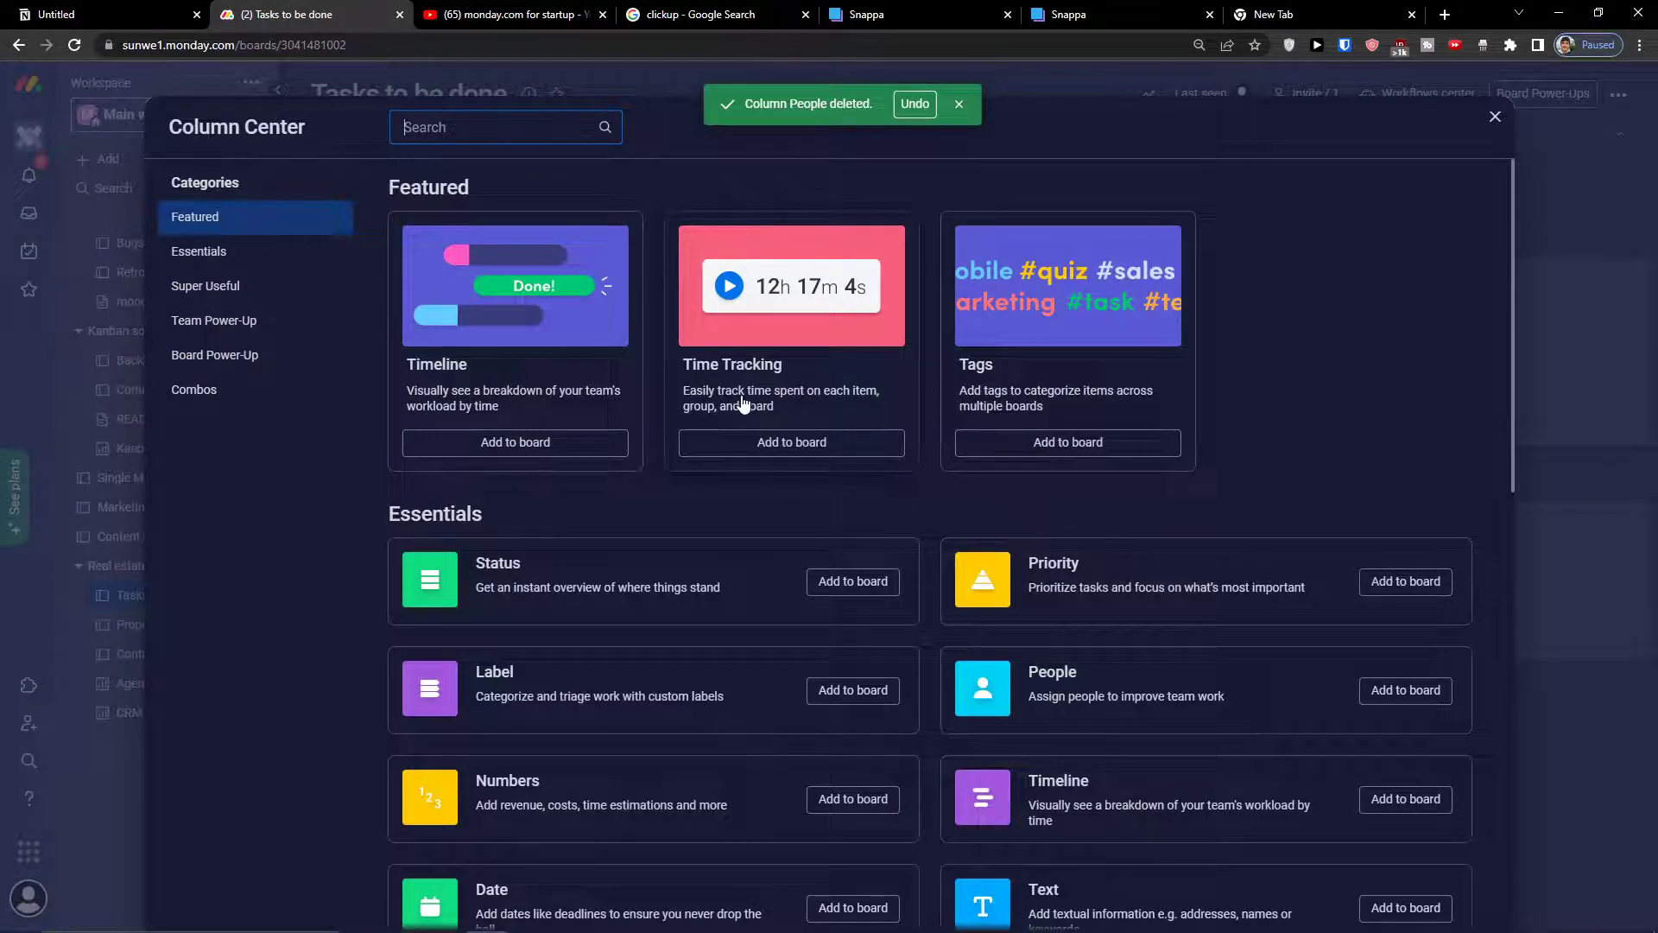
pyautogui.write('lin')
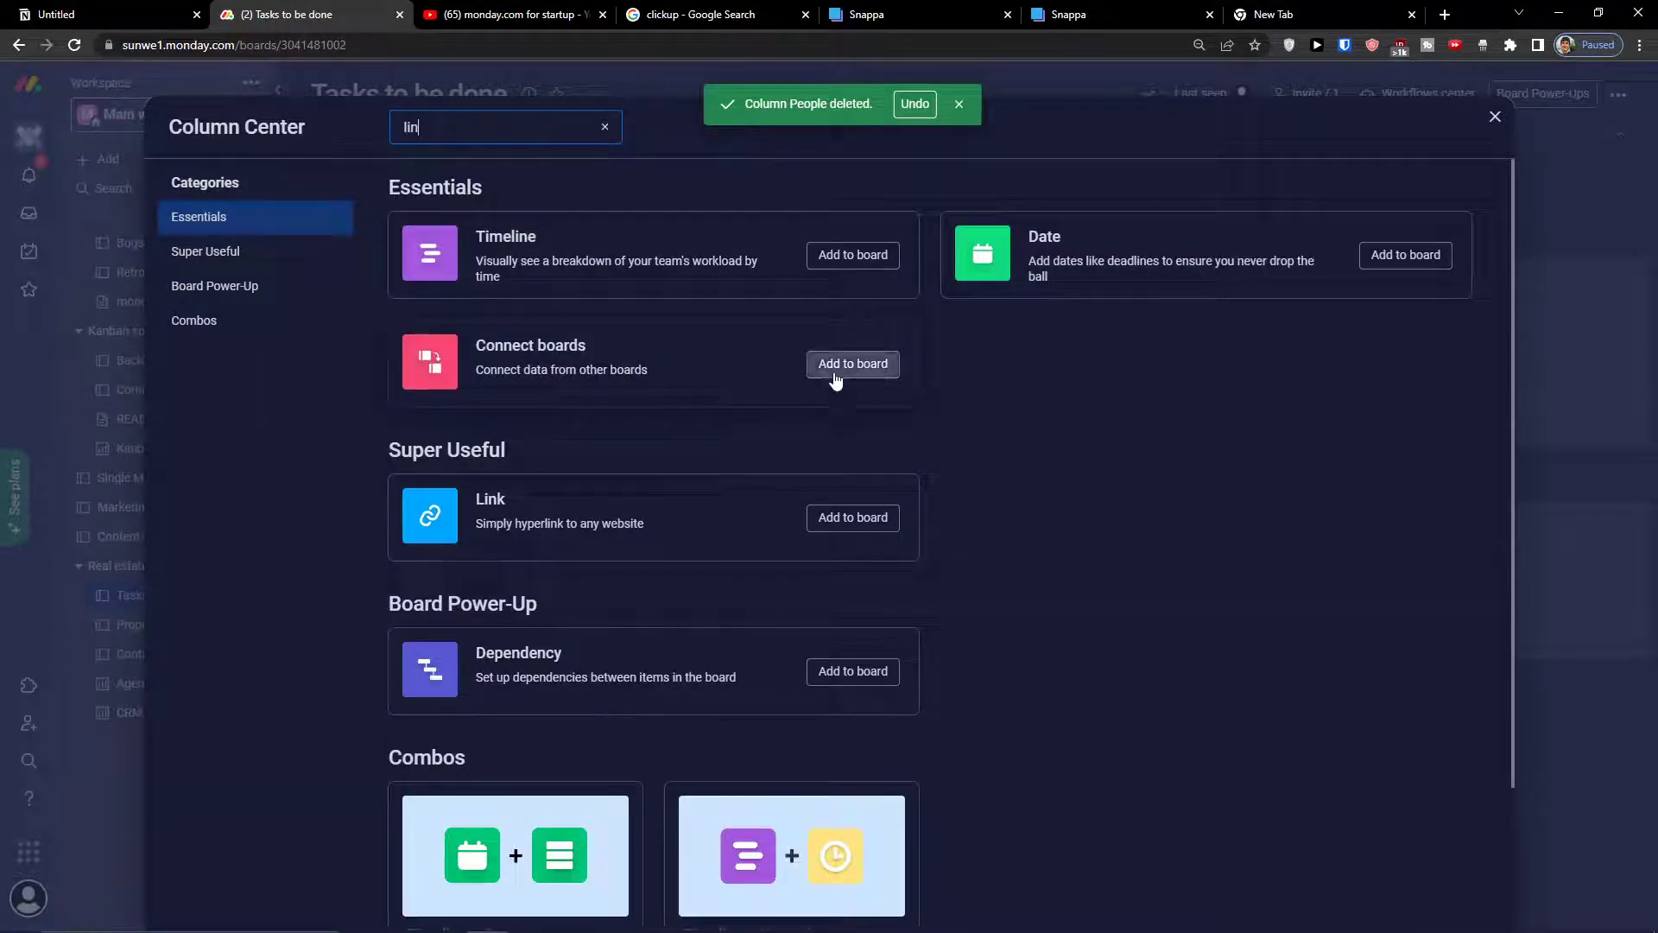
pyautogui.click(835, 367)
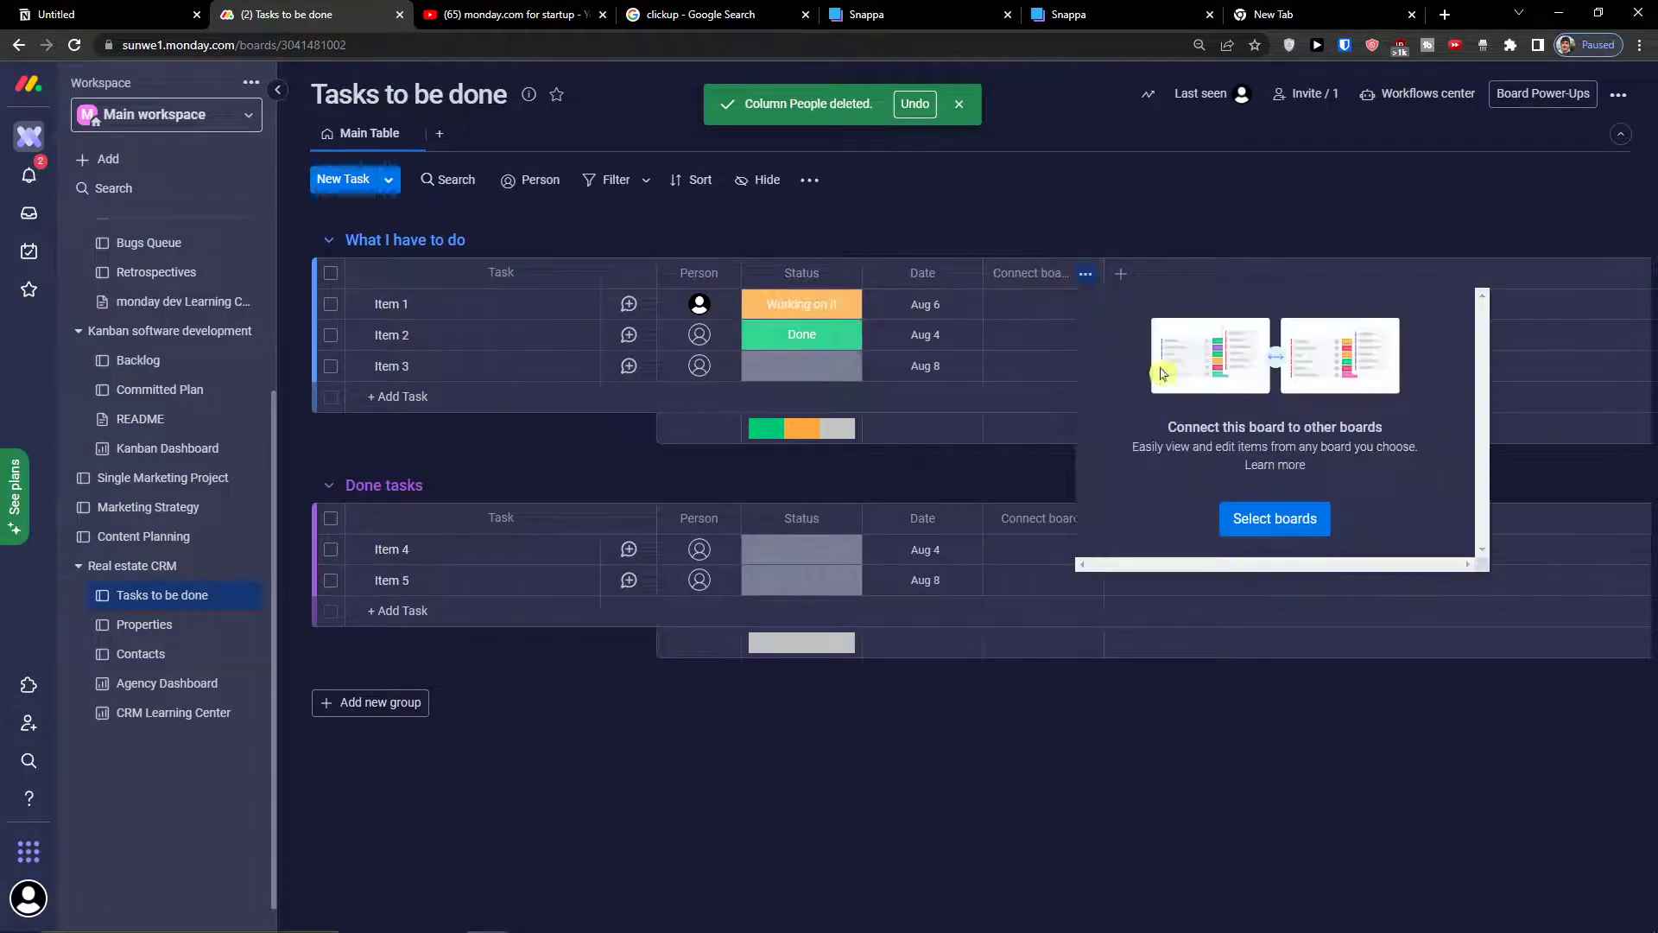
pyautogui.click(1281, 524)
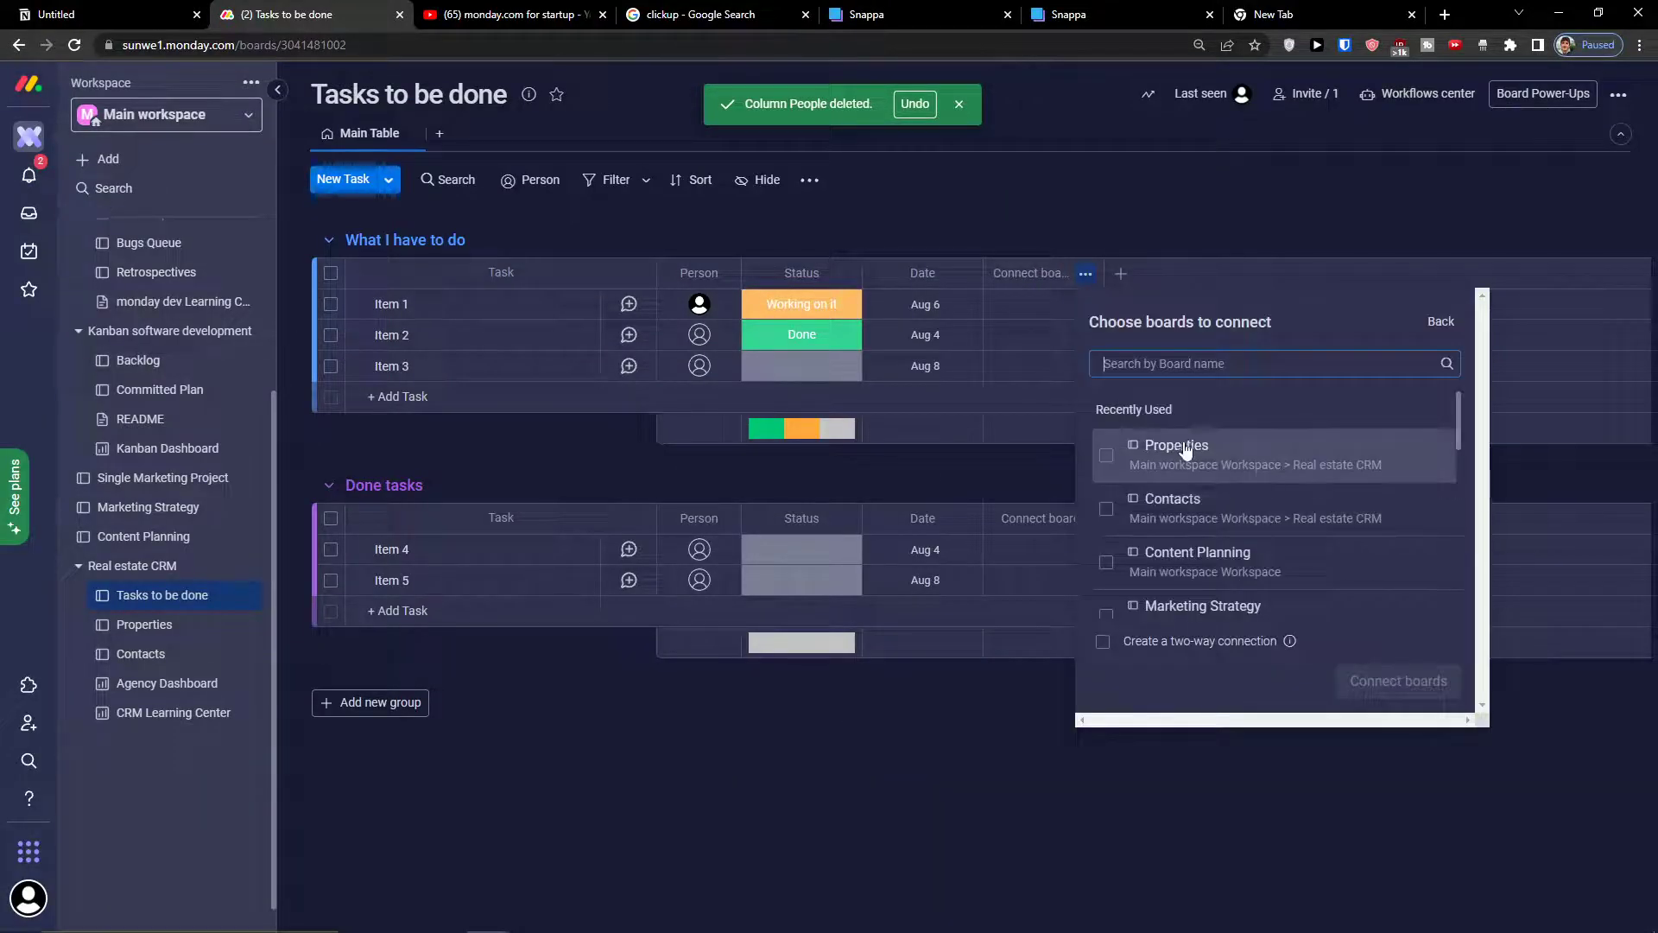
pyautogui.scroll(-3, 1195, 470)
pyautogui.scroll(3, 1201, 466)
pyautogui.click(1203, 516)
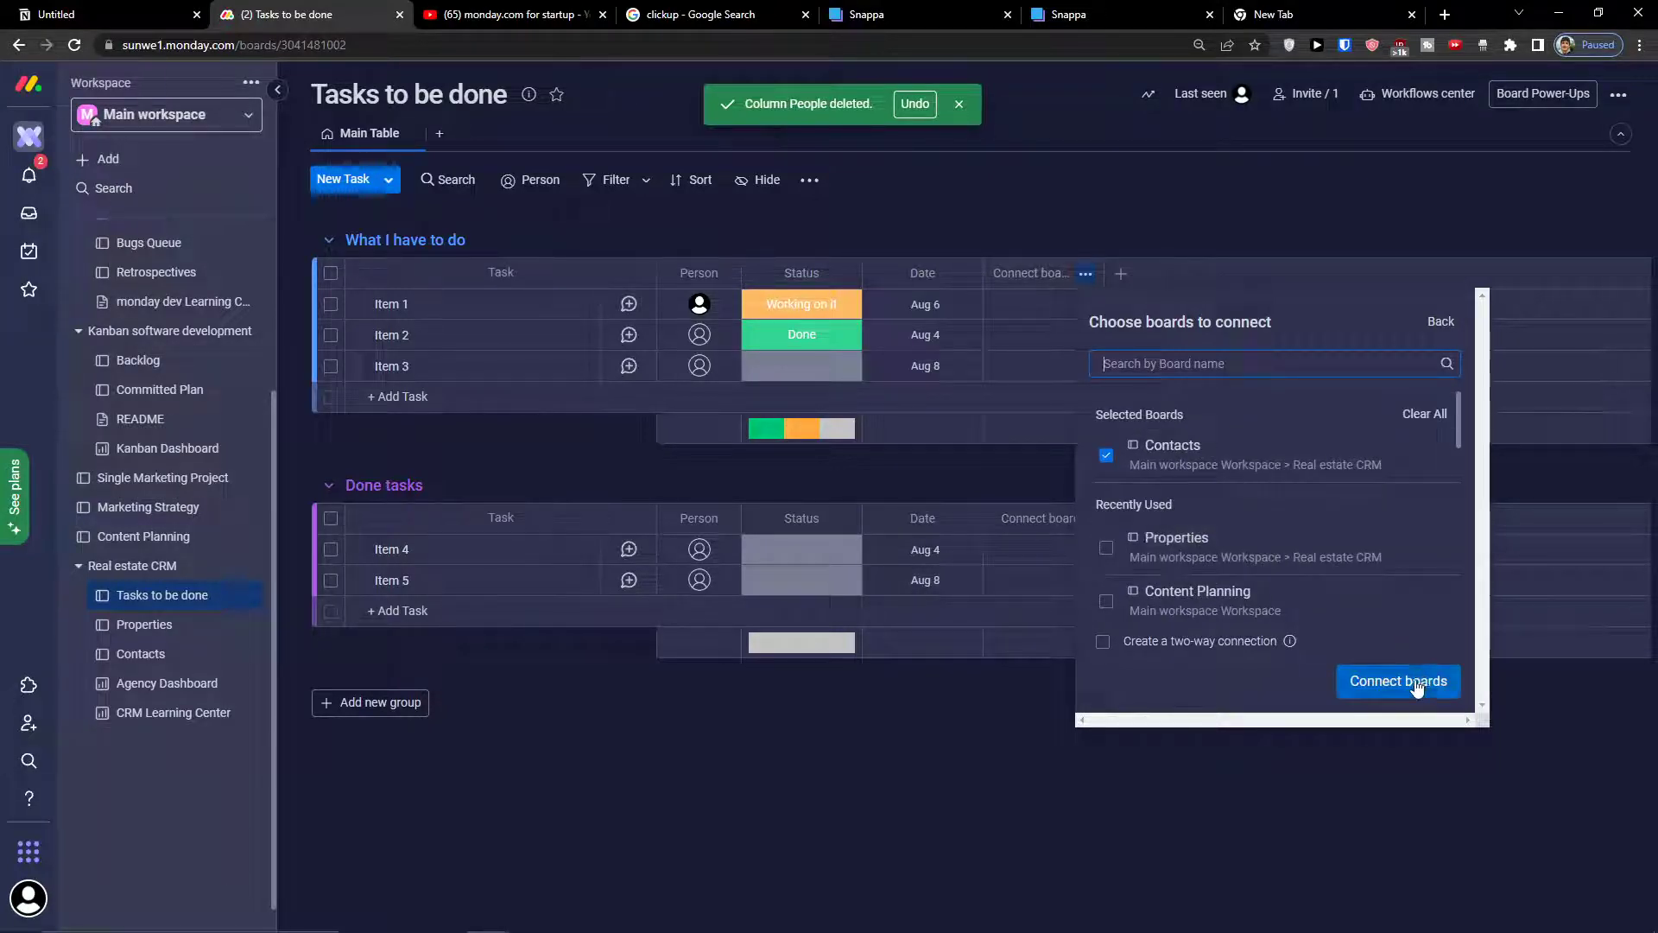
pyautogui.click(1416, 683)
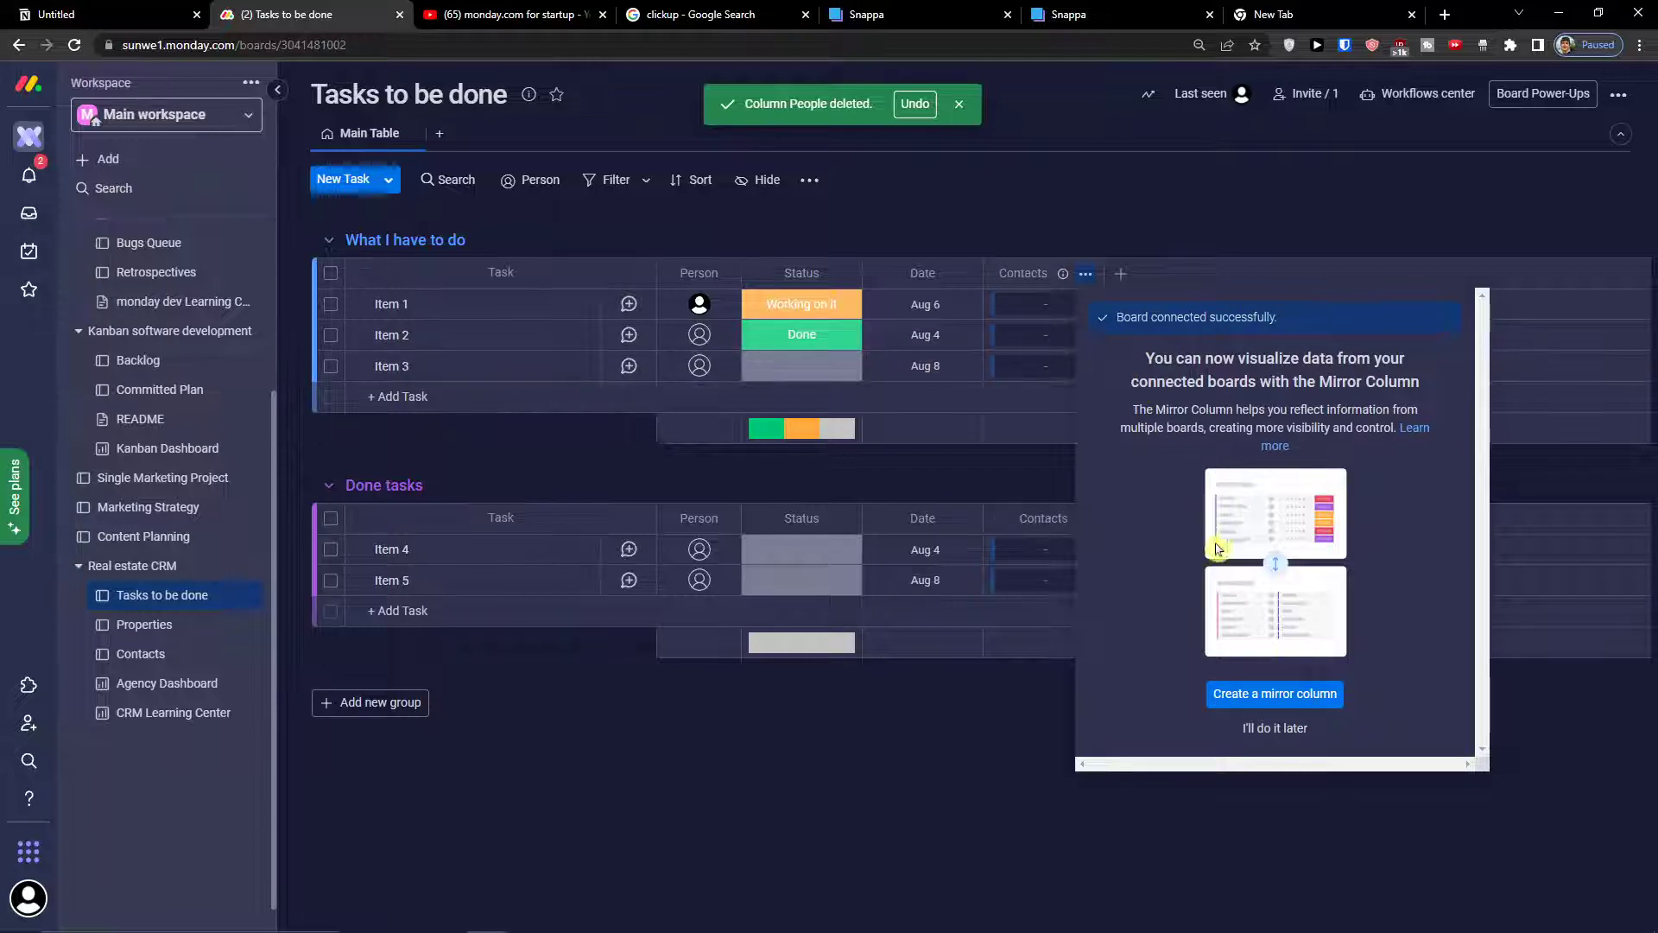
pyautogui.click(1263, 727)
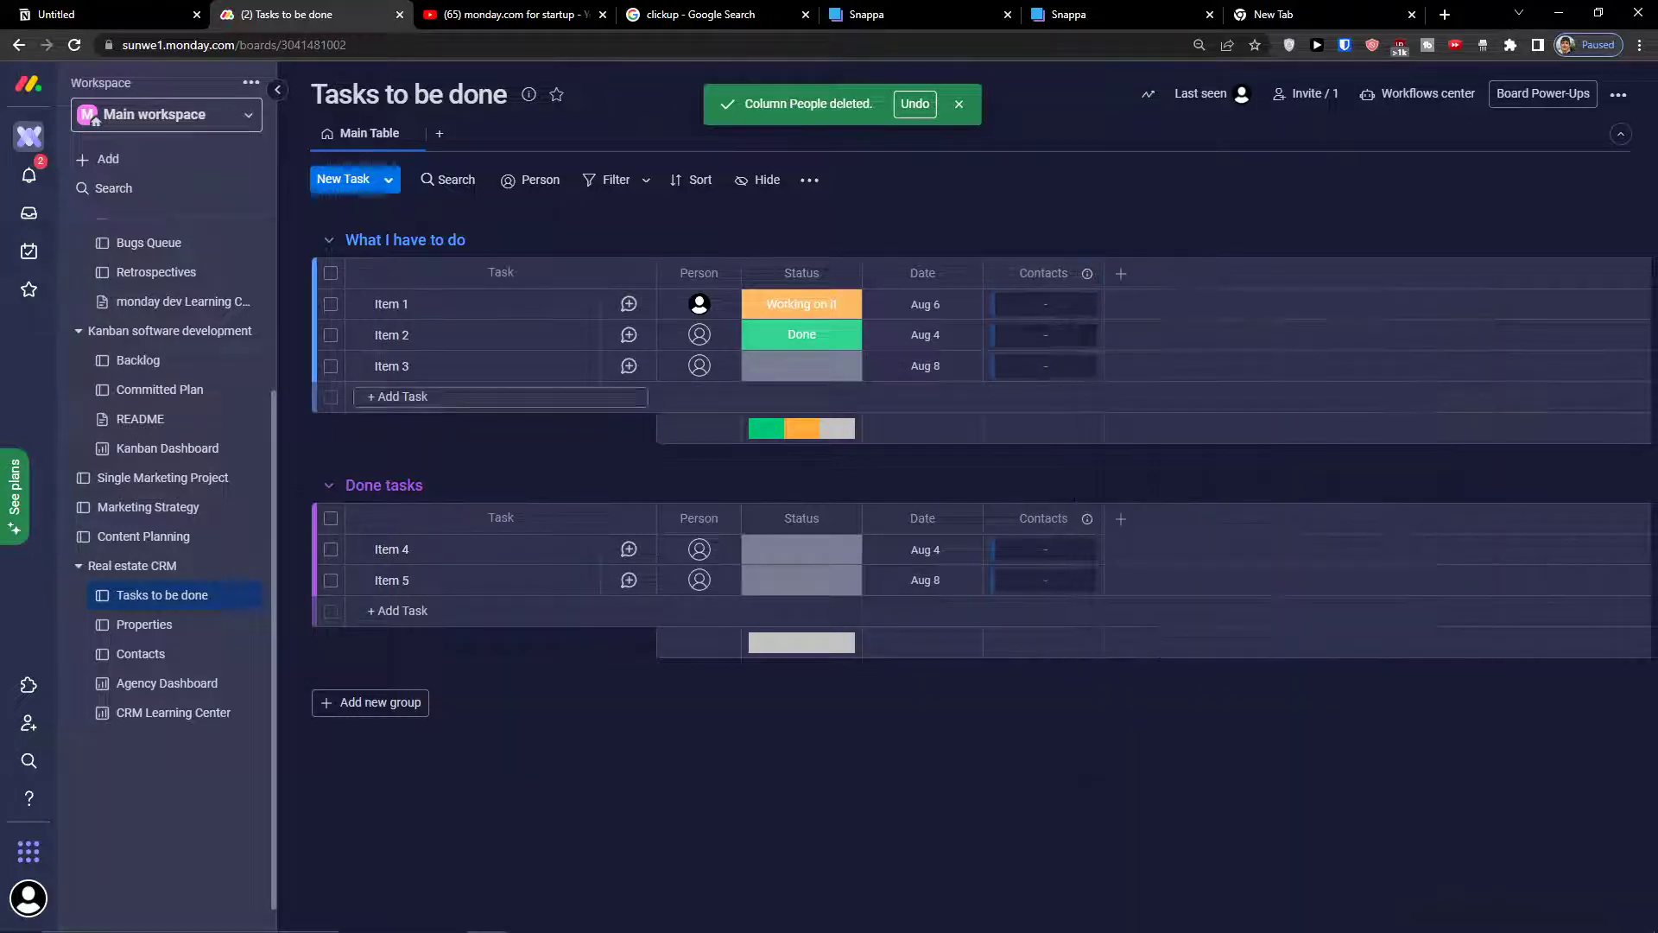
pyautogui.click(1045, 304)
pyautogui.scroll(-2, 971, 533)
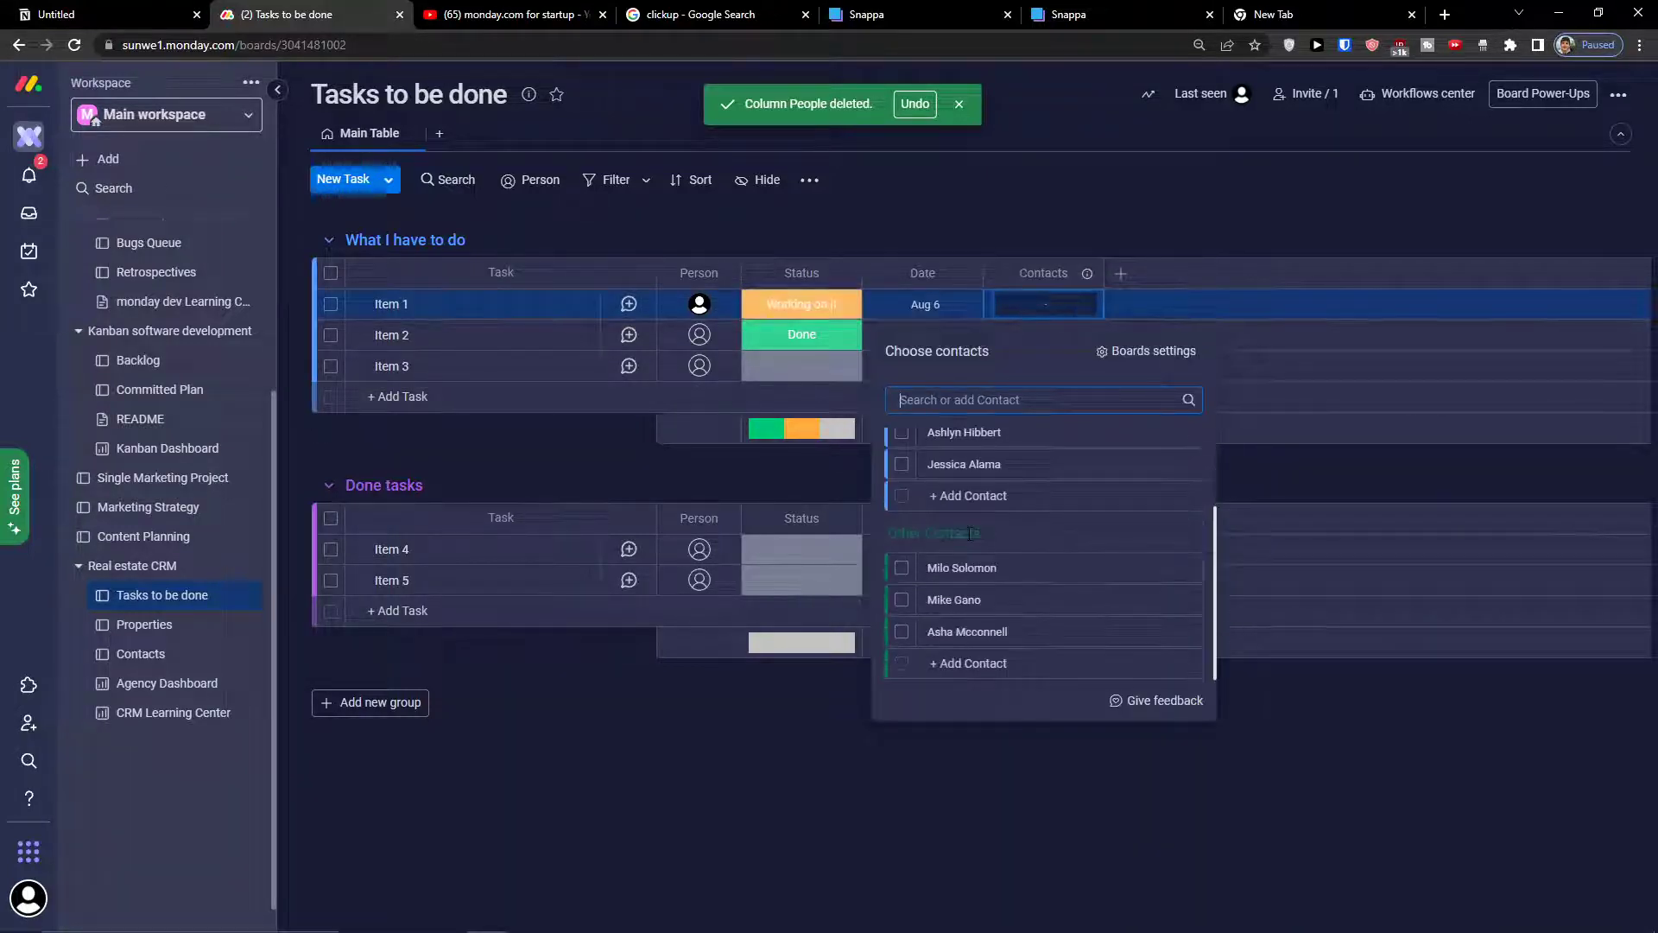
pyautogui.scroll(2, 973, 449)
# Step: Rename Item 1 to a task for calling a contact
pyautogui.click(604, 807)
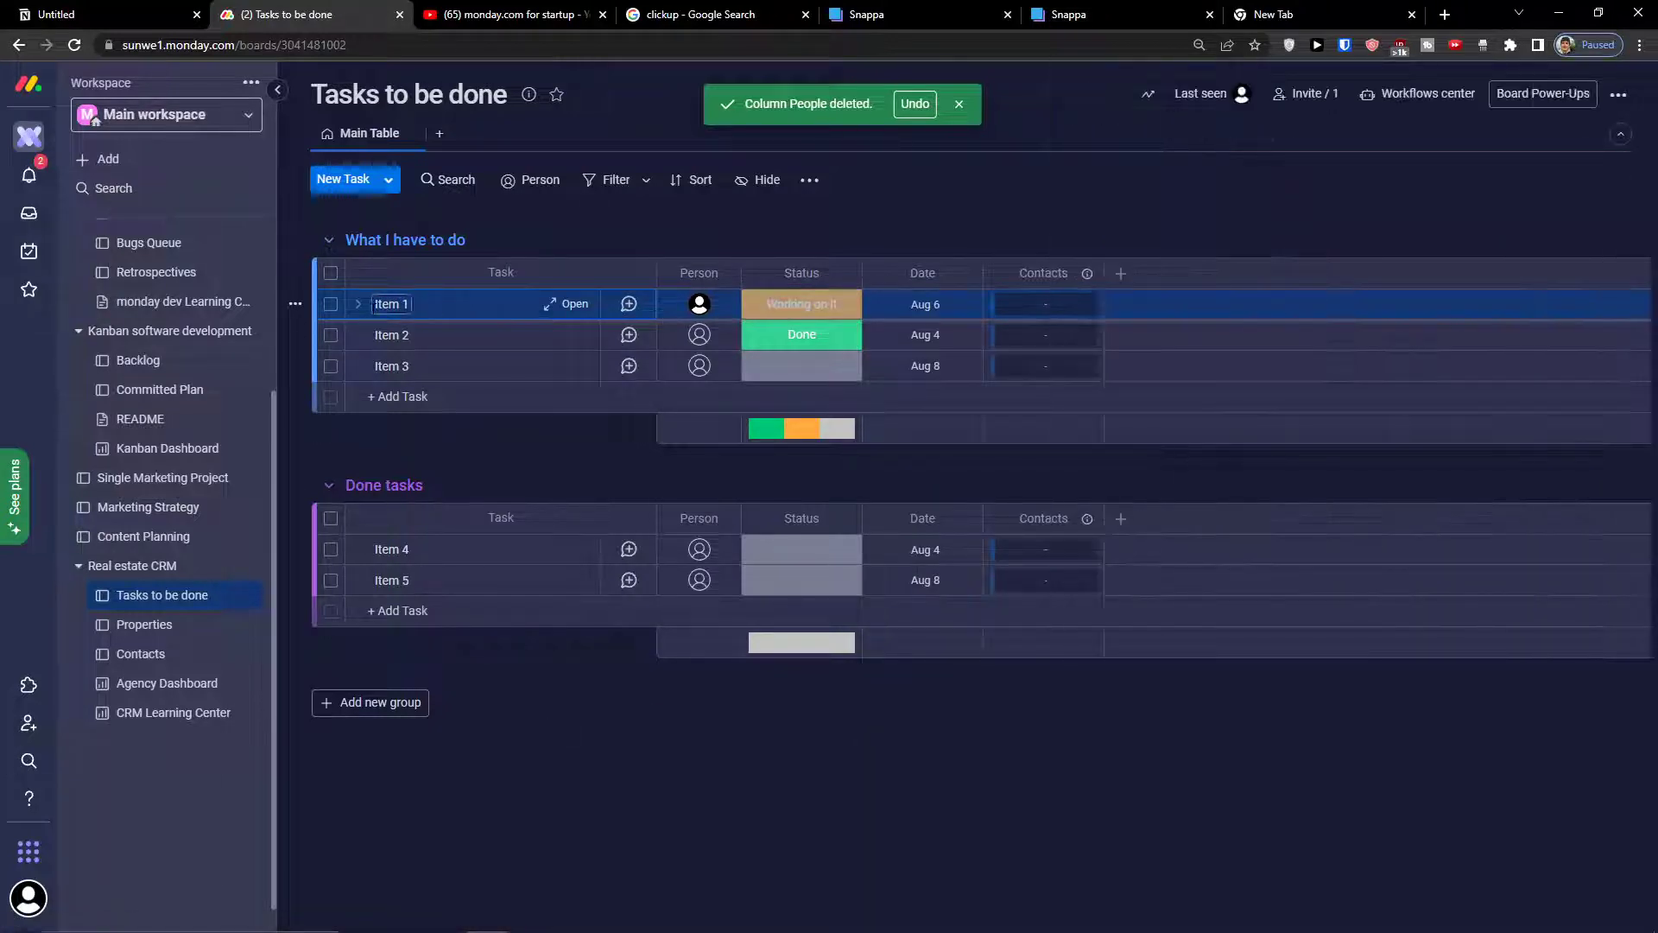
pyautogui.click(402, 304)
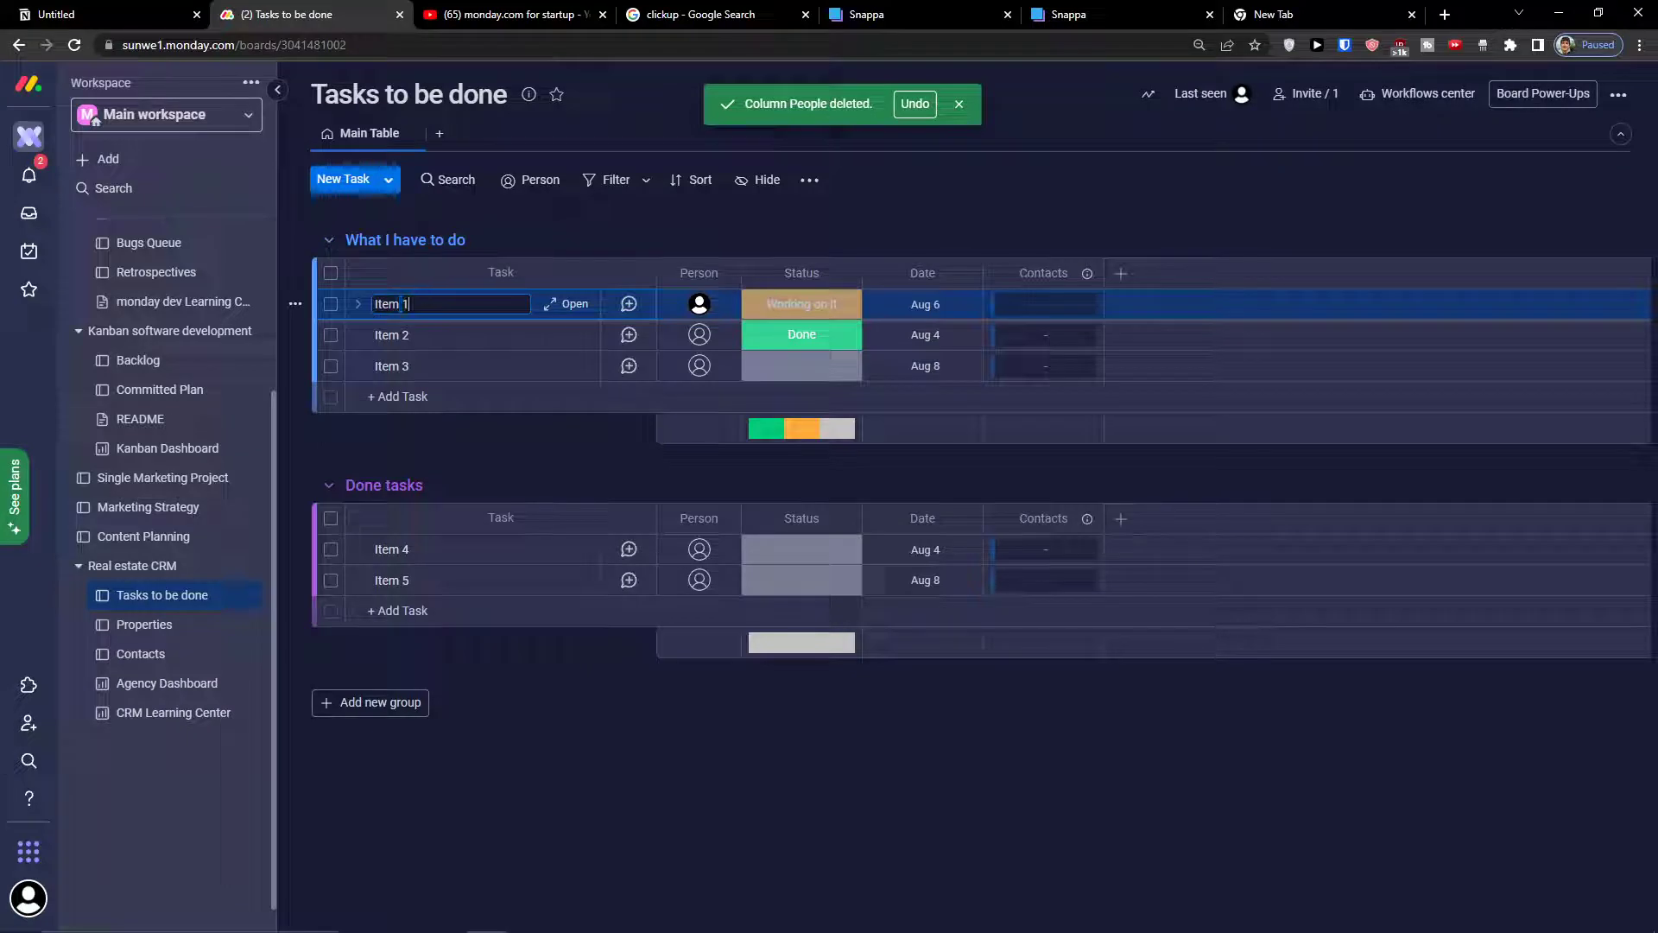
pyautogui.click(567, 303)
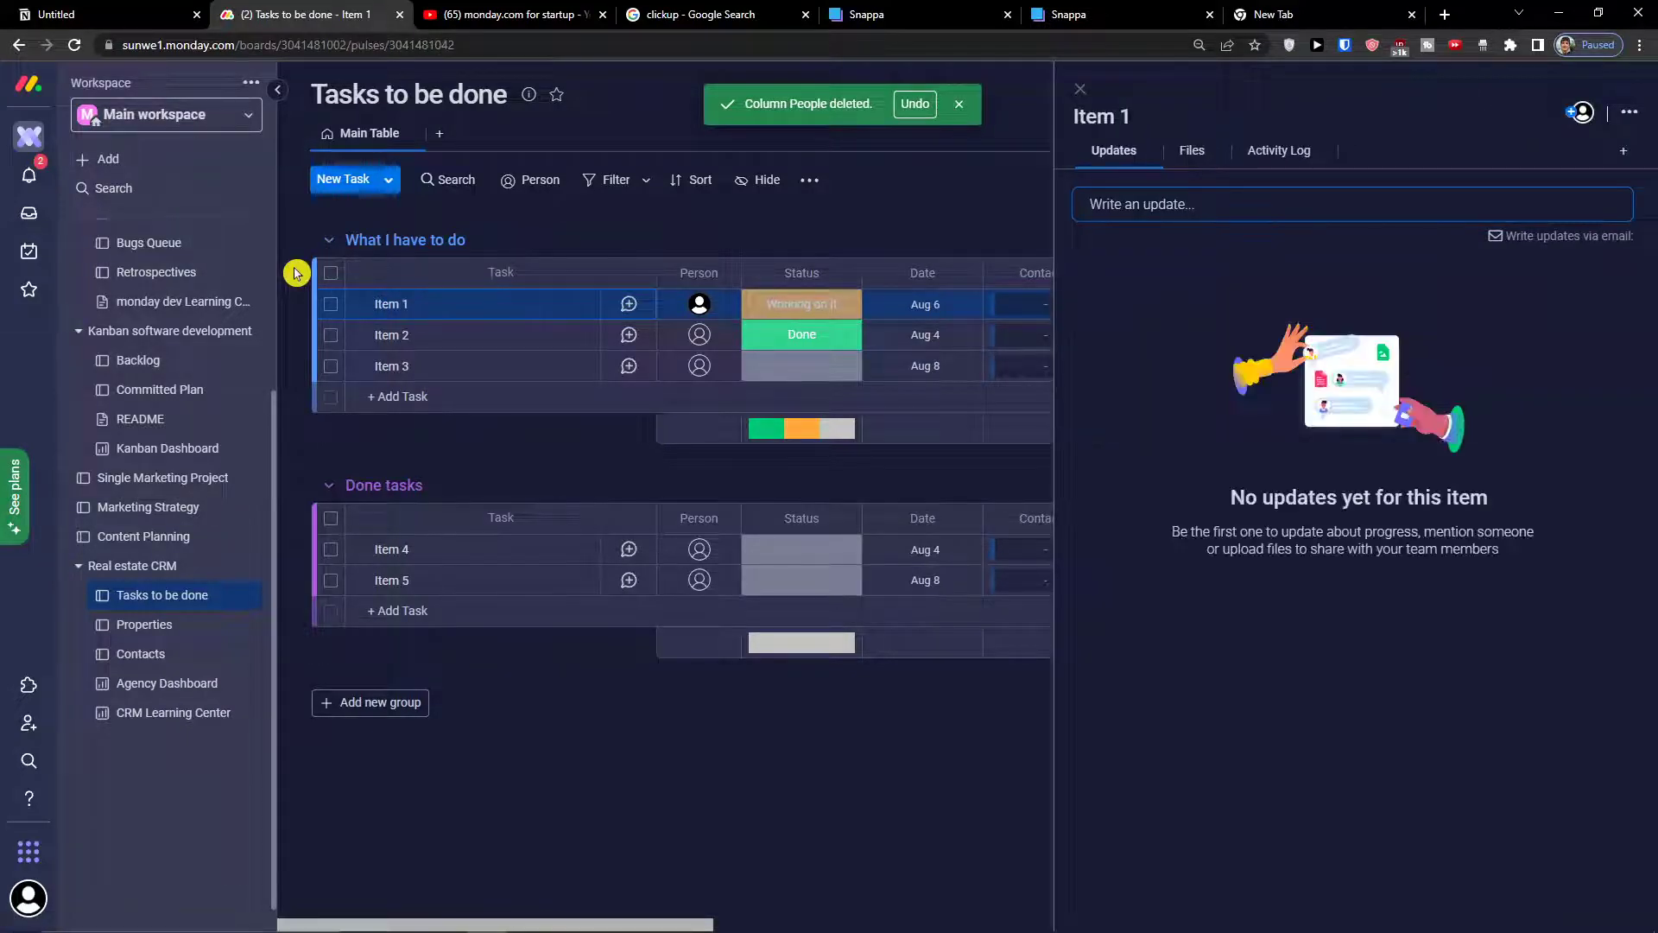
pyautogui.tripleClick(395, 302)
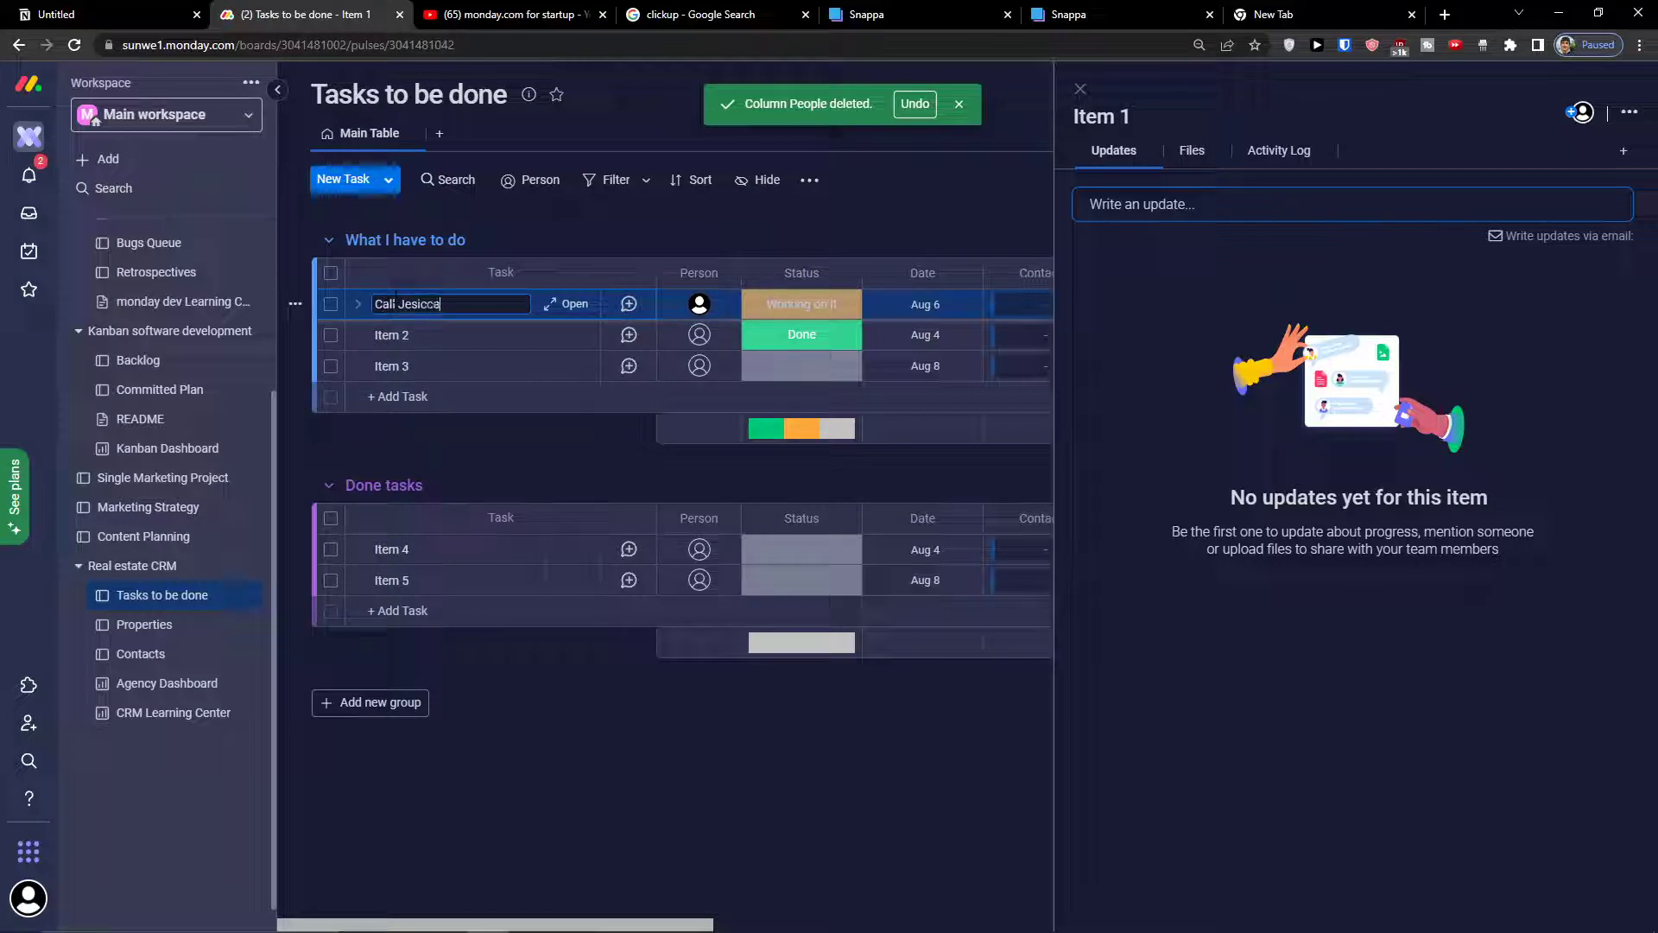
pyautogui.press('Return')
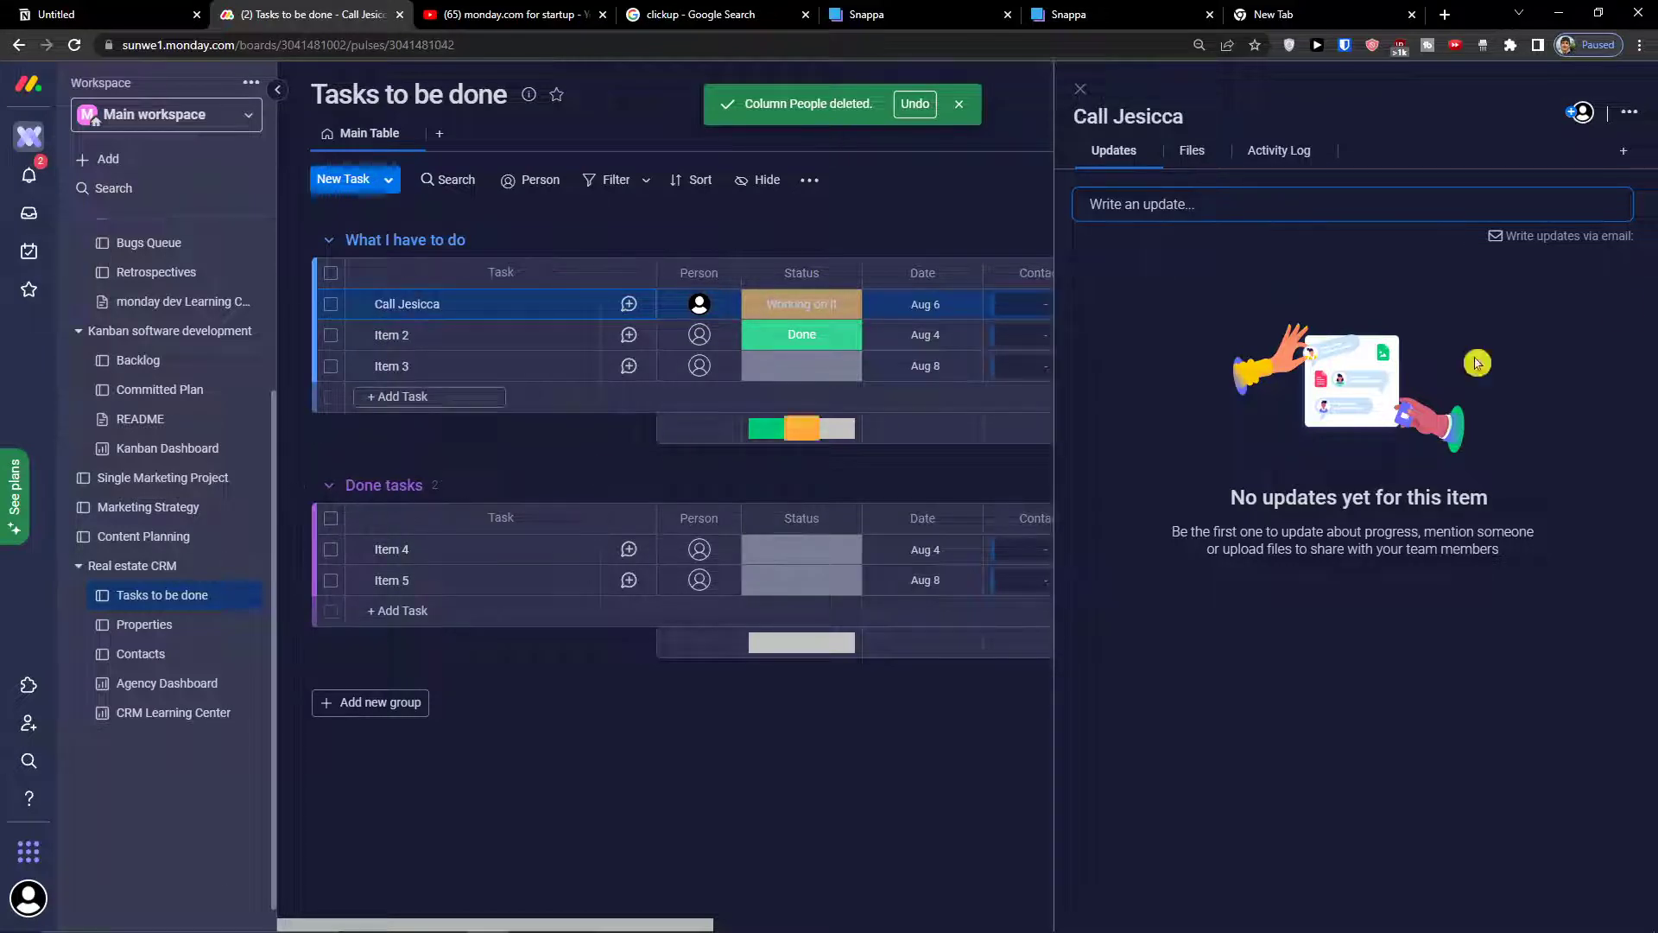
pyautogui.click(1085, 90)
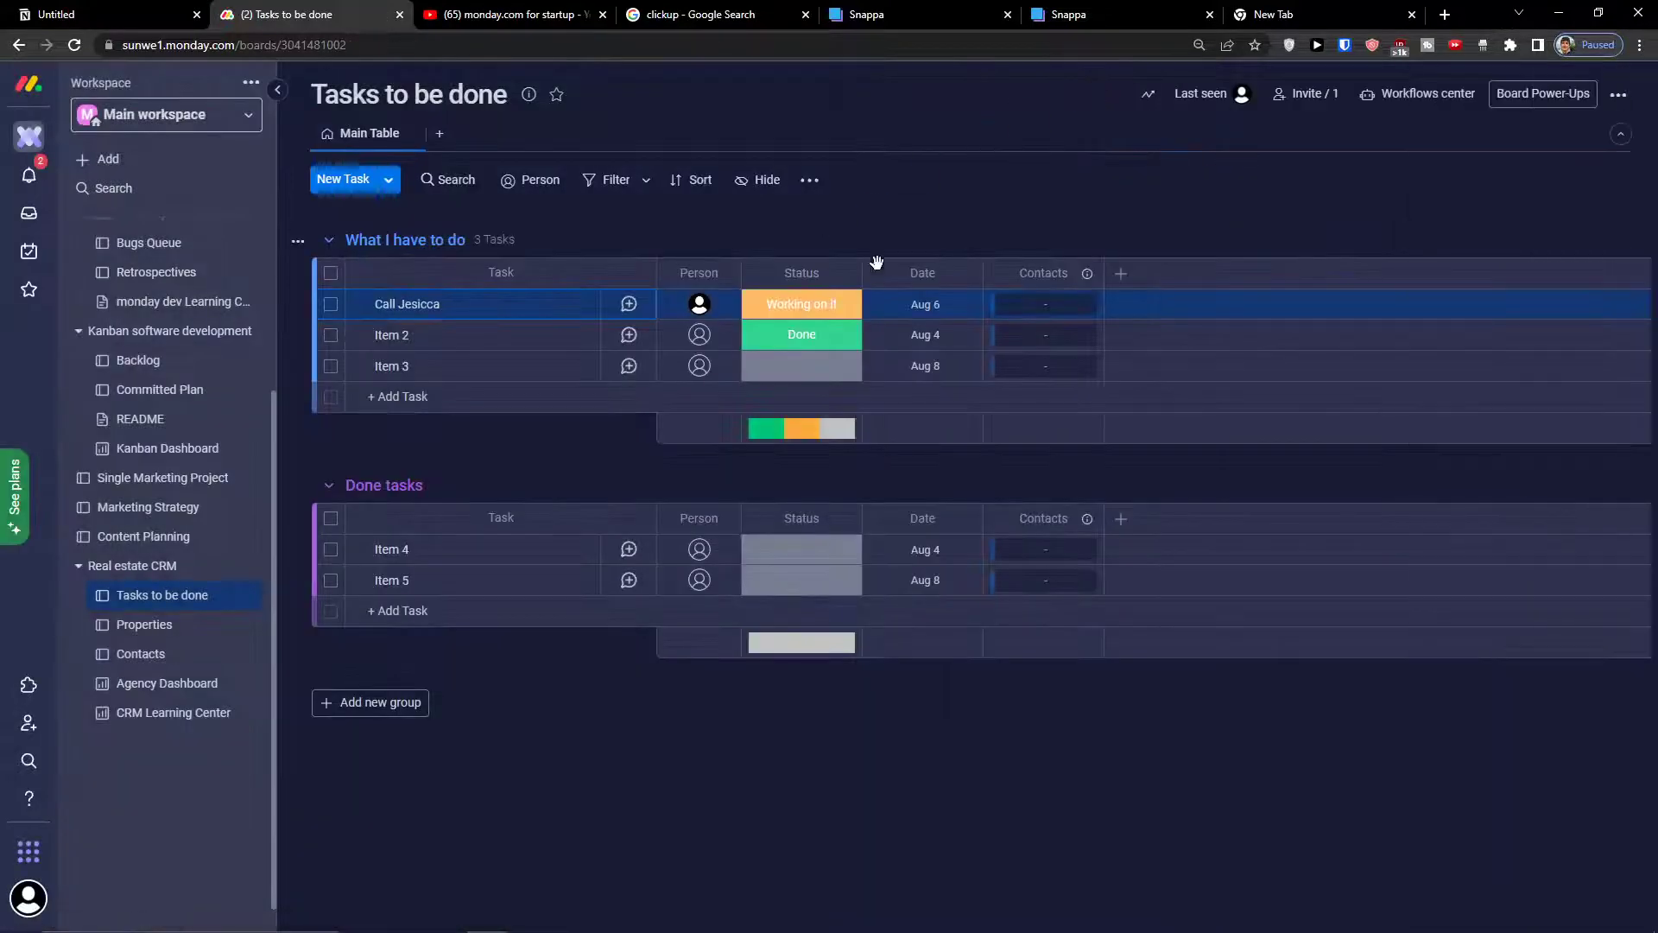
# Step: Link the matching contact to the call task and add a Kanban view
pyautogui.click(1027, 313)
pyautogui.click(924, 691)
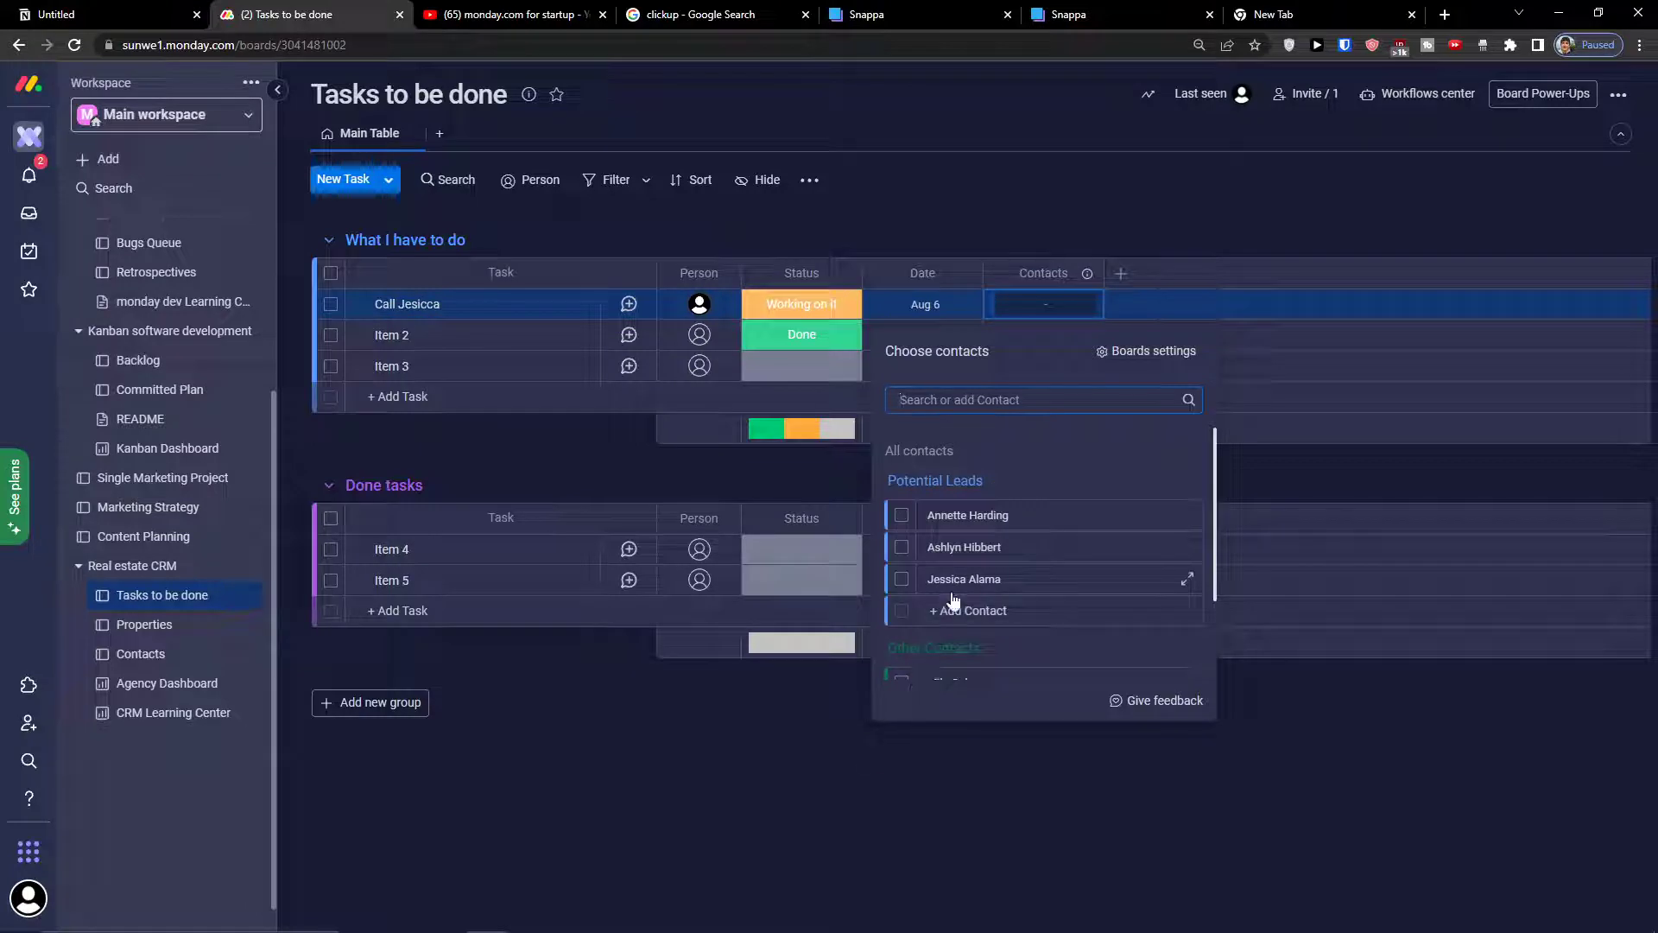
pyautogui.click(903, 579)
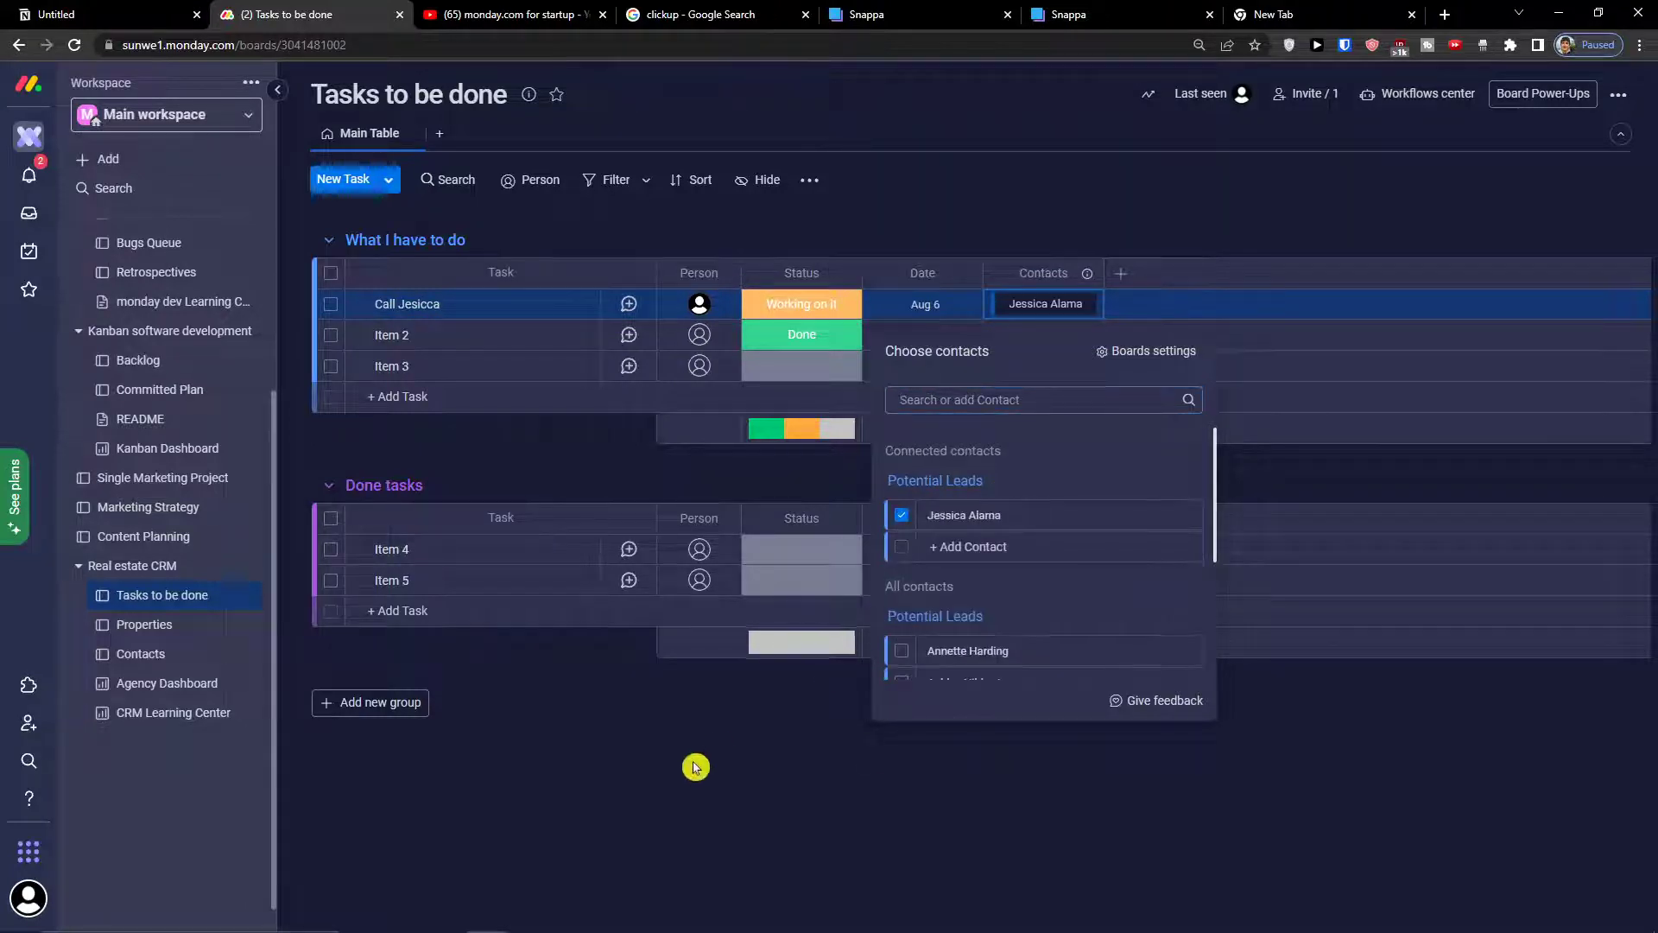
pyautogui.scroll(-3, 1129, 611)
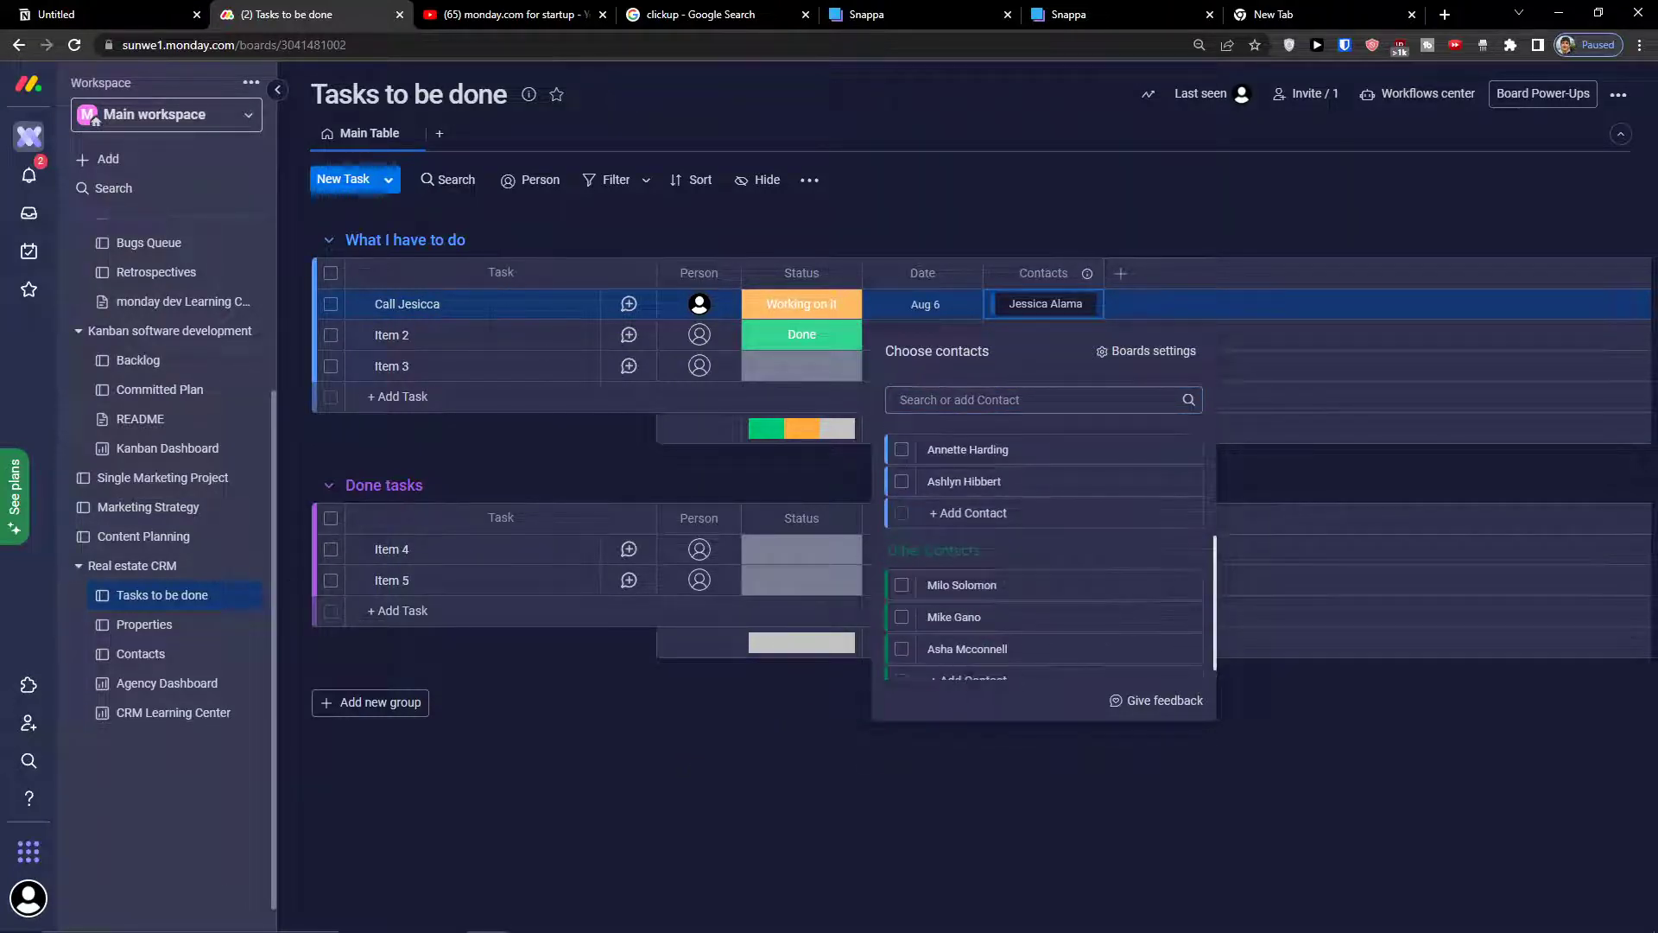
pyautogui.scroll(3, 1044, 561)
pyautogui.click(488, 804)
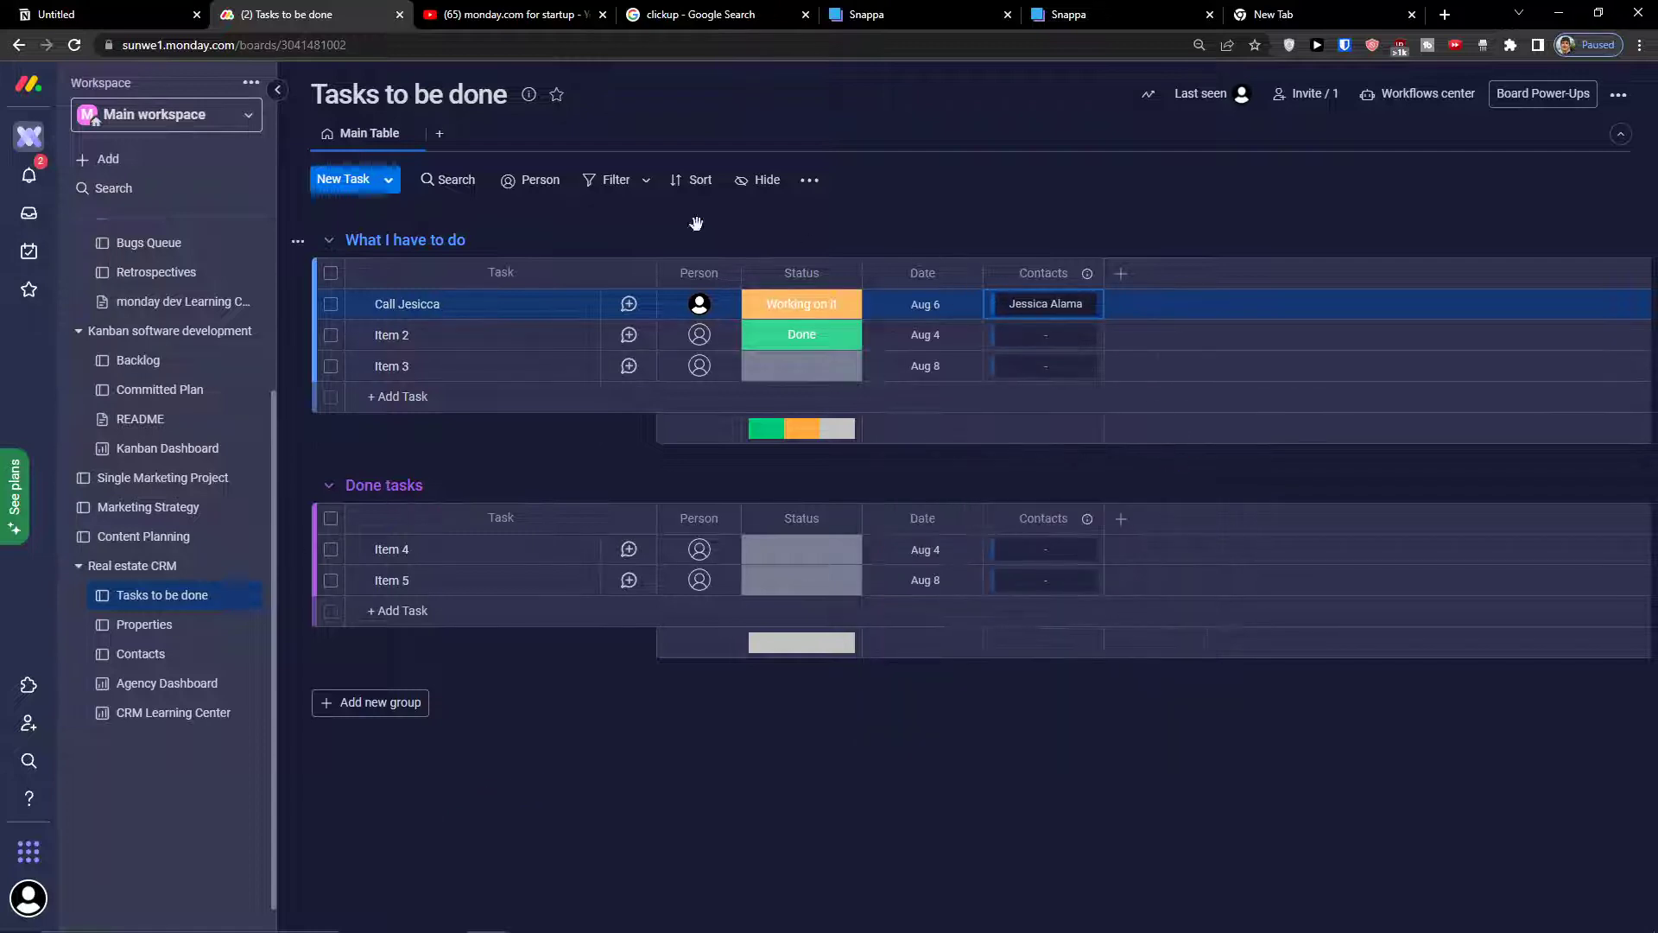
pyautogui.click(431, 145)
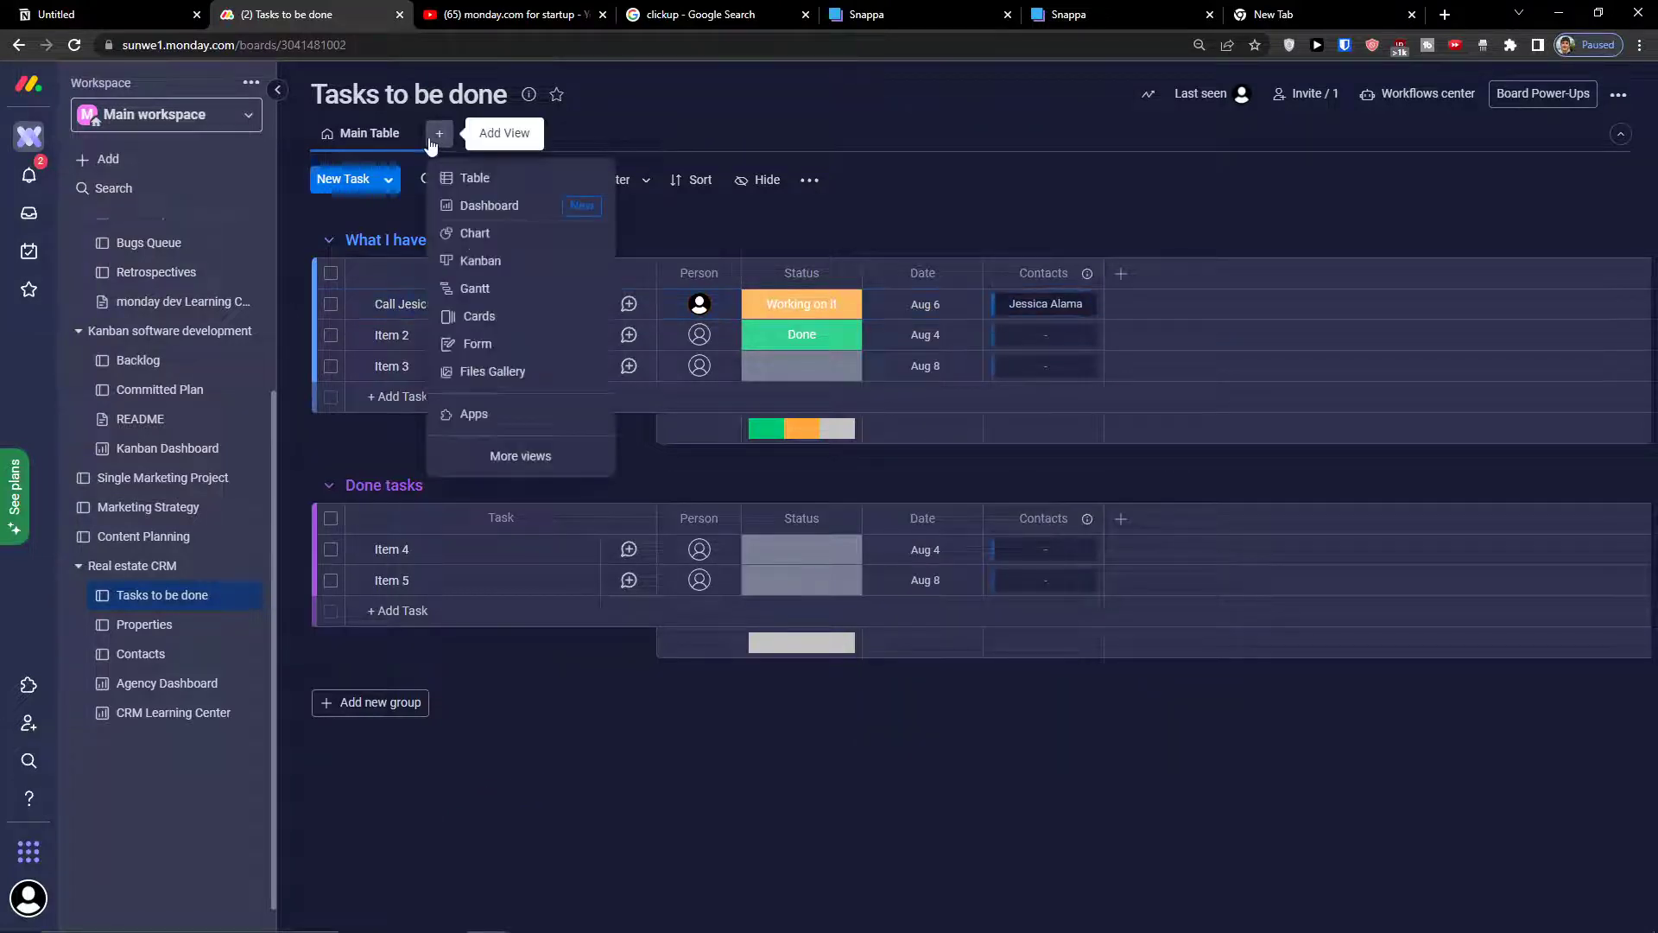
pyautogui.click(490, 271)
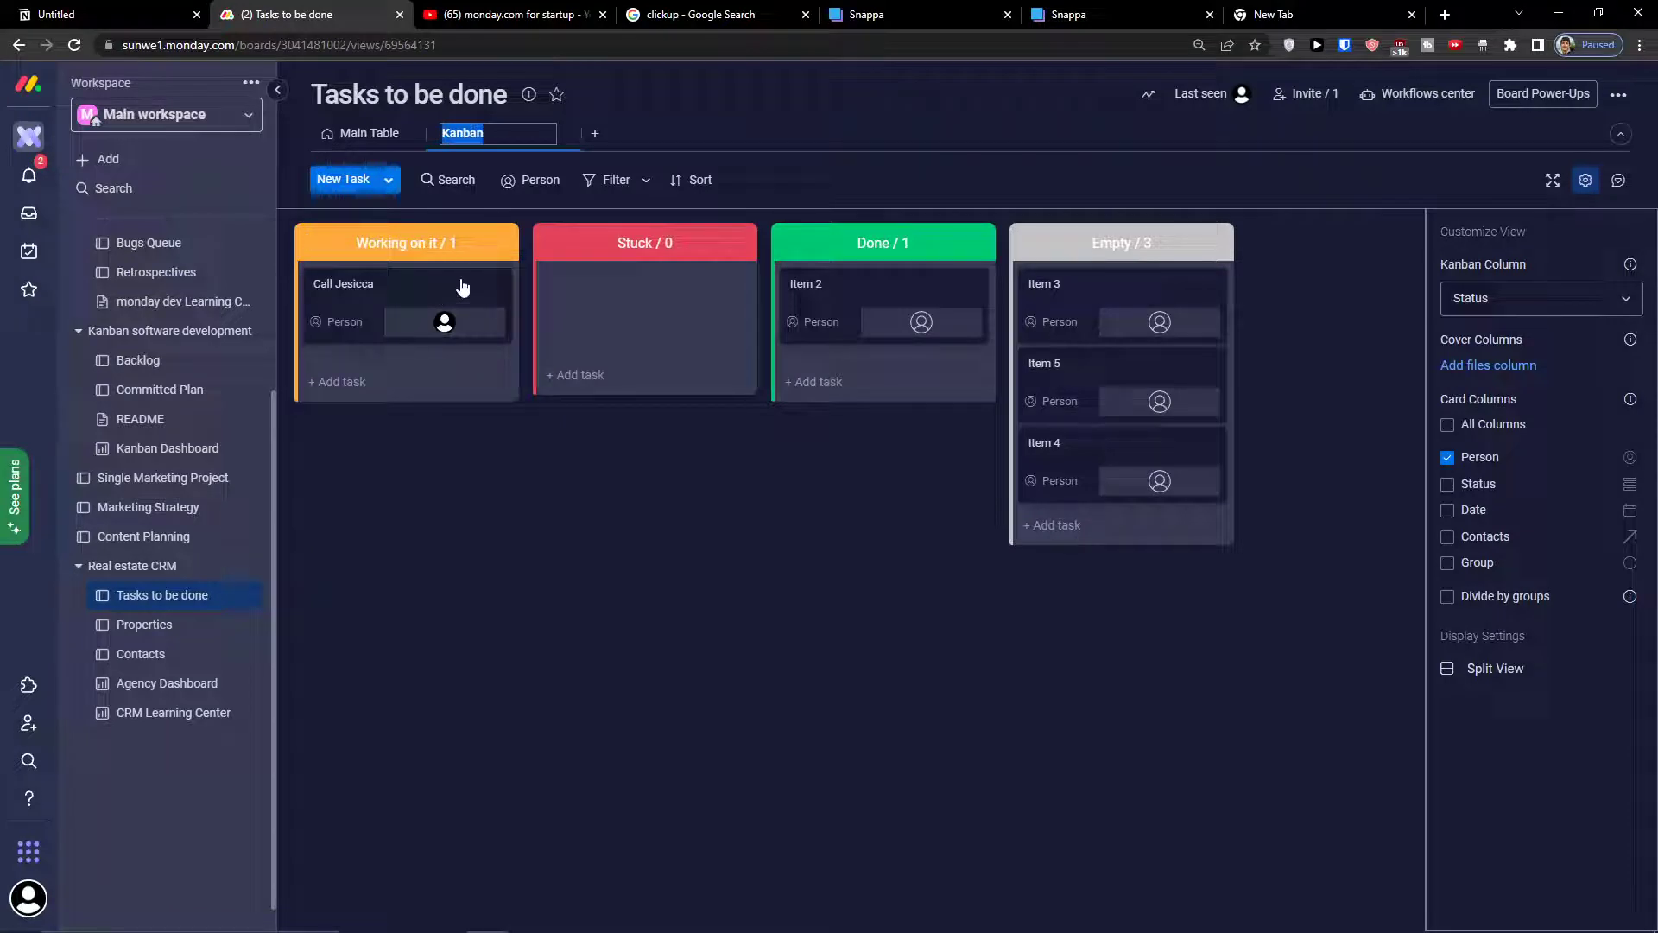
# Step: Move the call task card between Kanban status columns, then return to the Main Table
pyautogui.moveTo(463, 279); pyautogui.dragTo(371, 311)
pyautogui.click(374, 132)
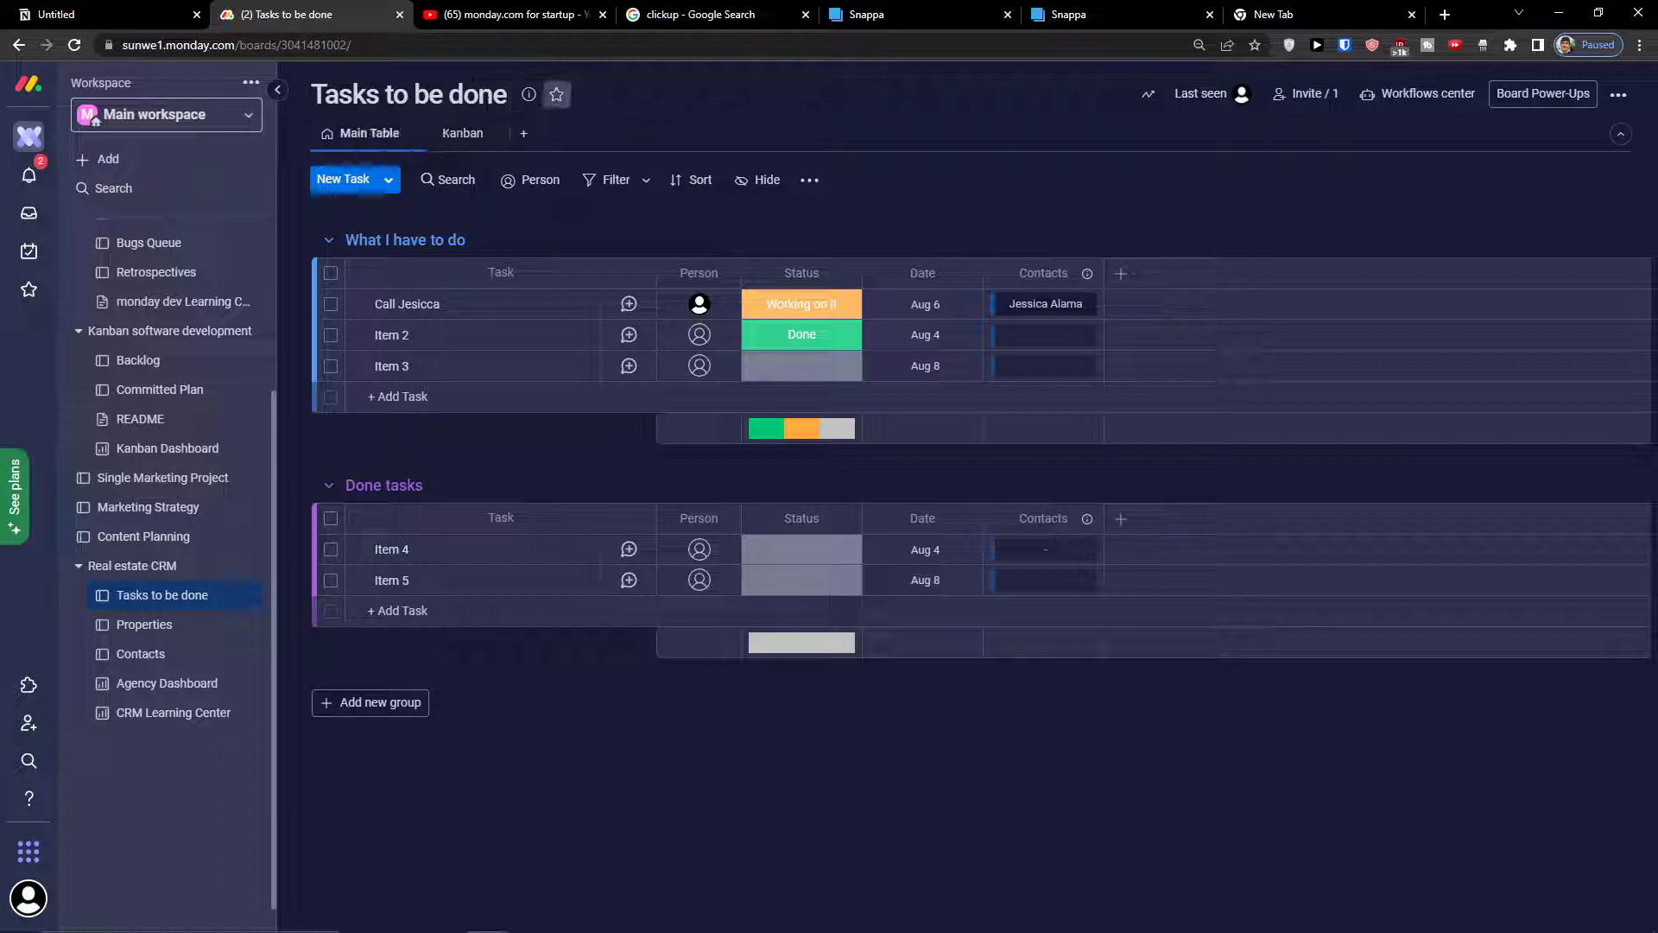
pyautogui.click(206, 159)
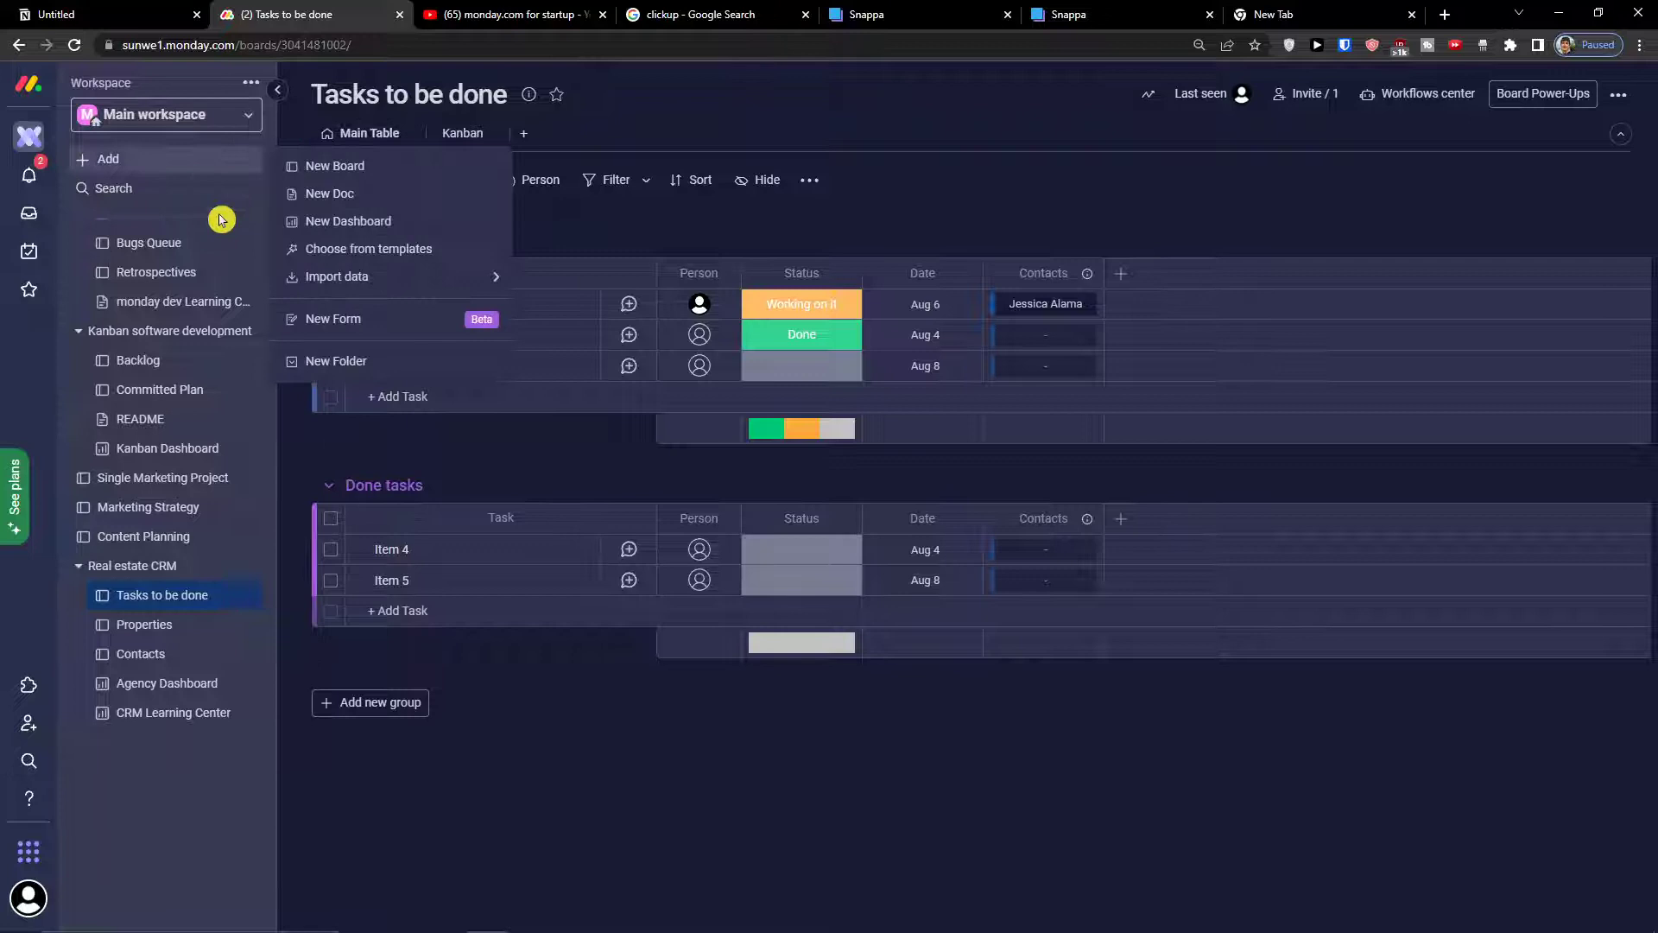
# Step: Add the Real estate agency management template from the Real Estate template category
pyautogui.click(377, 250)
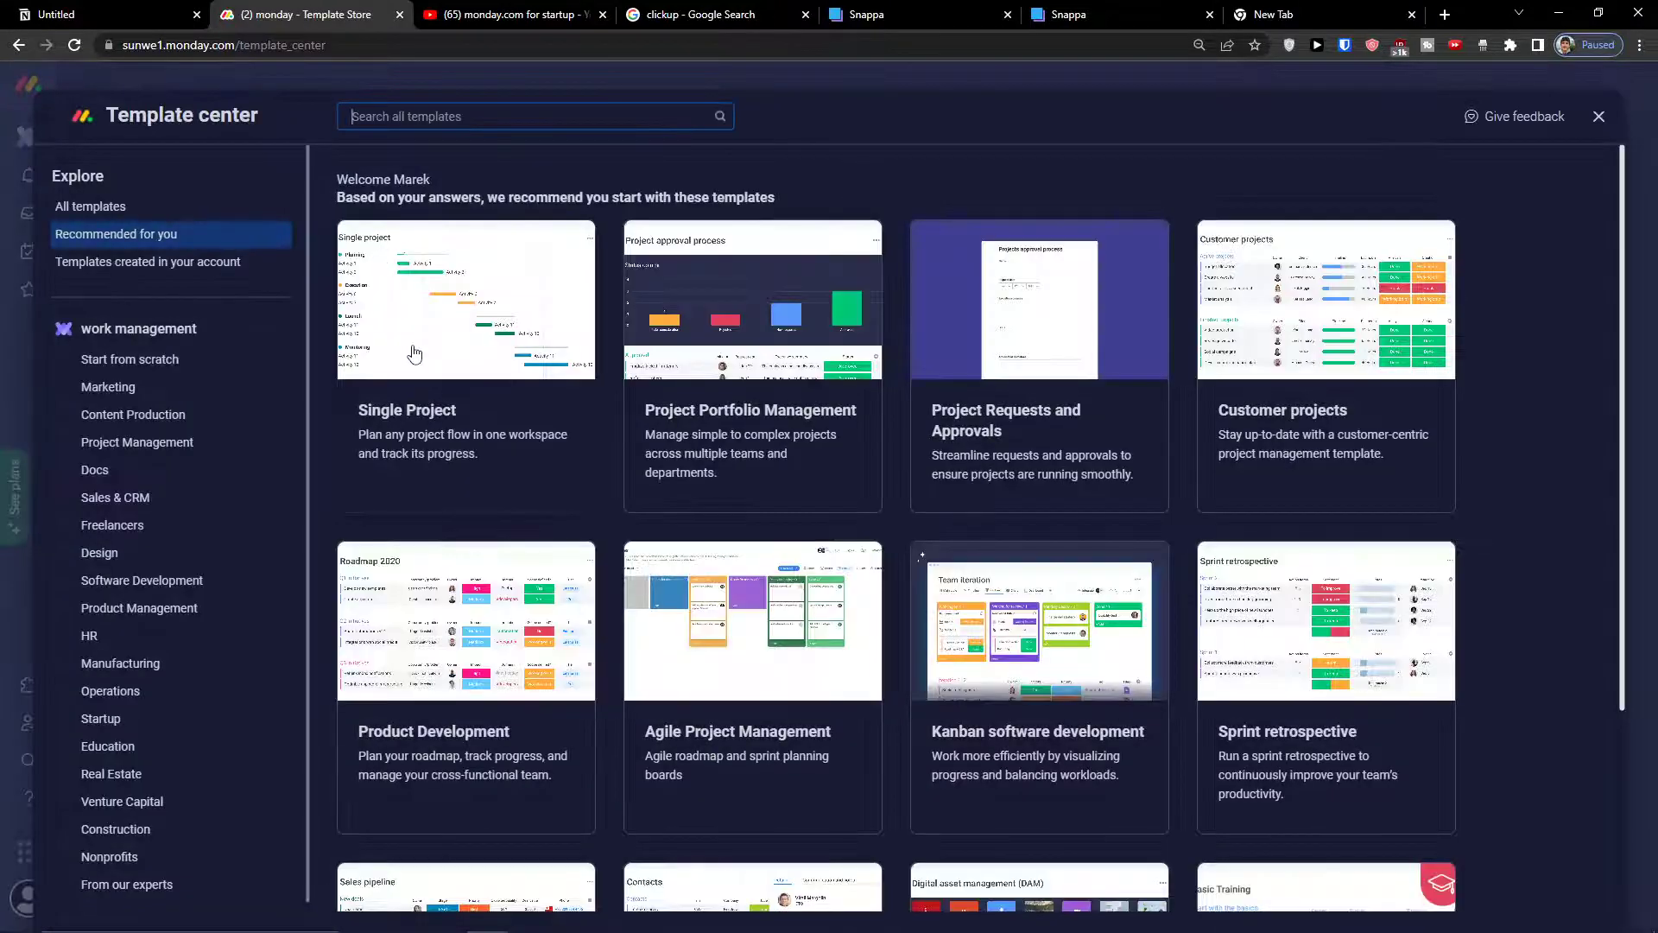
pyautogui.click(110, 777)
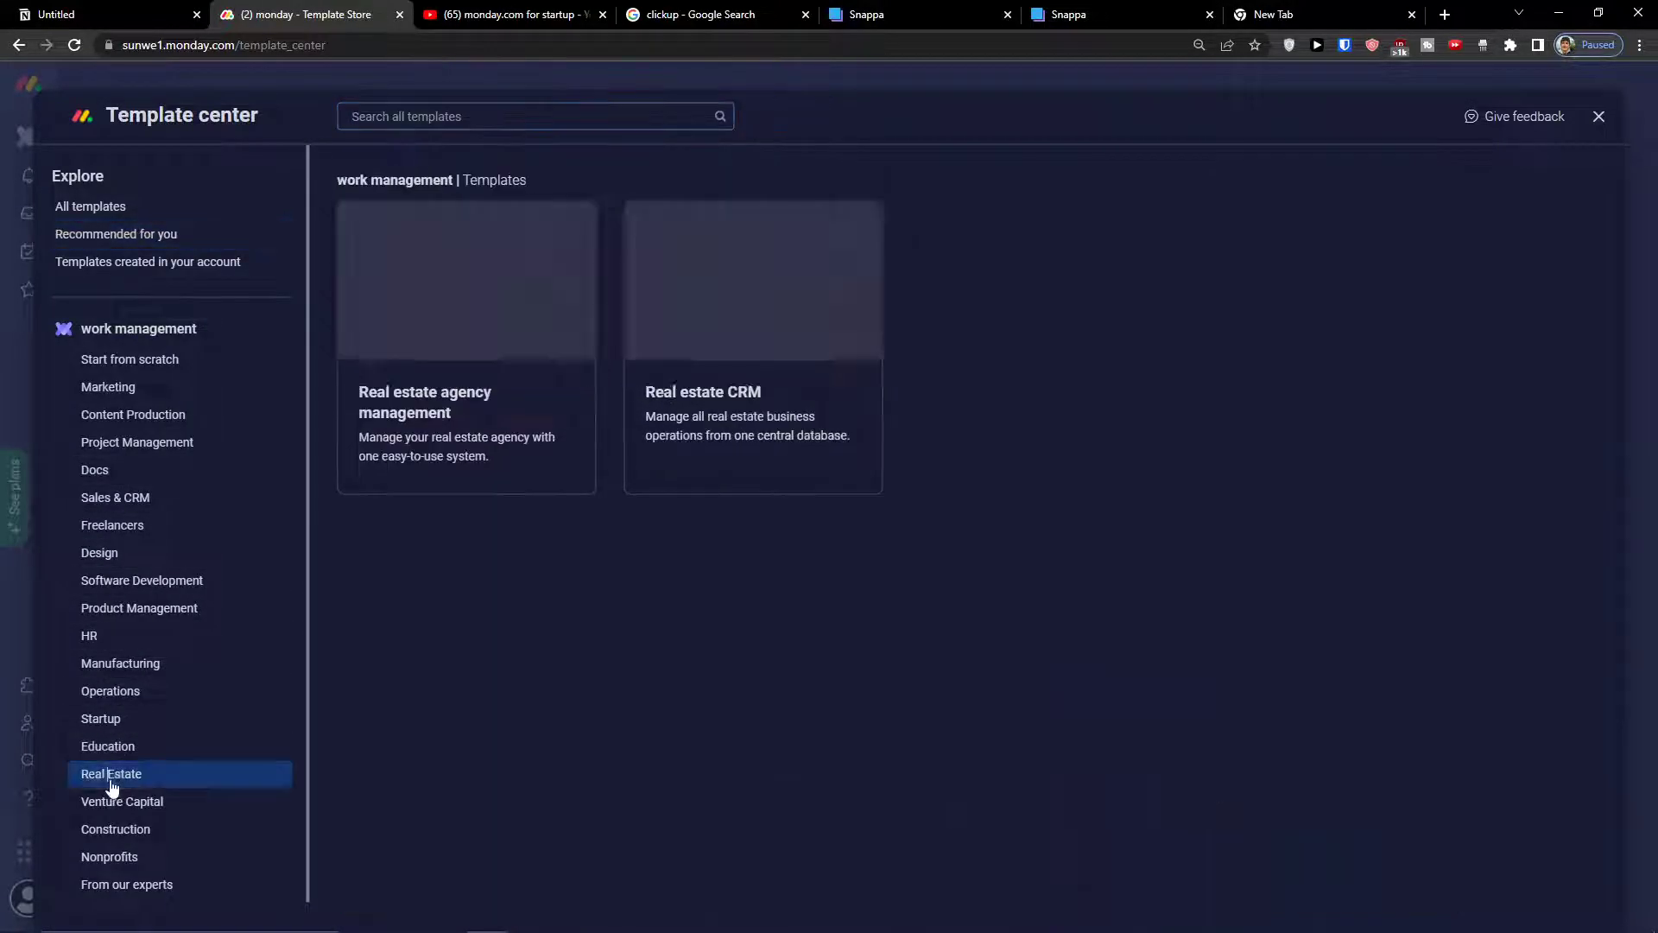
pyautogui.click(592, 466)
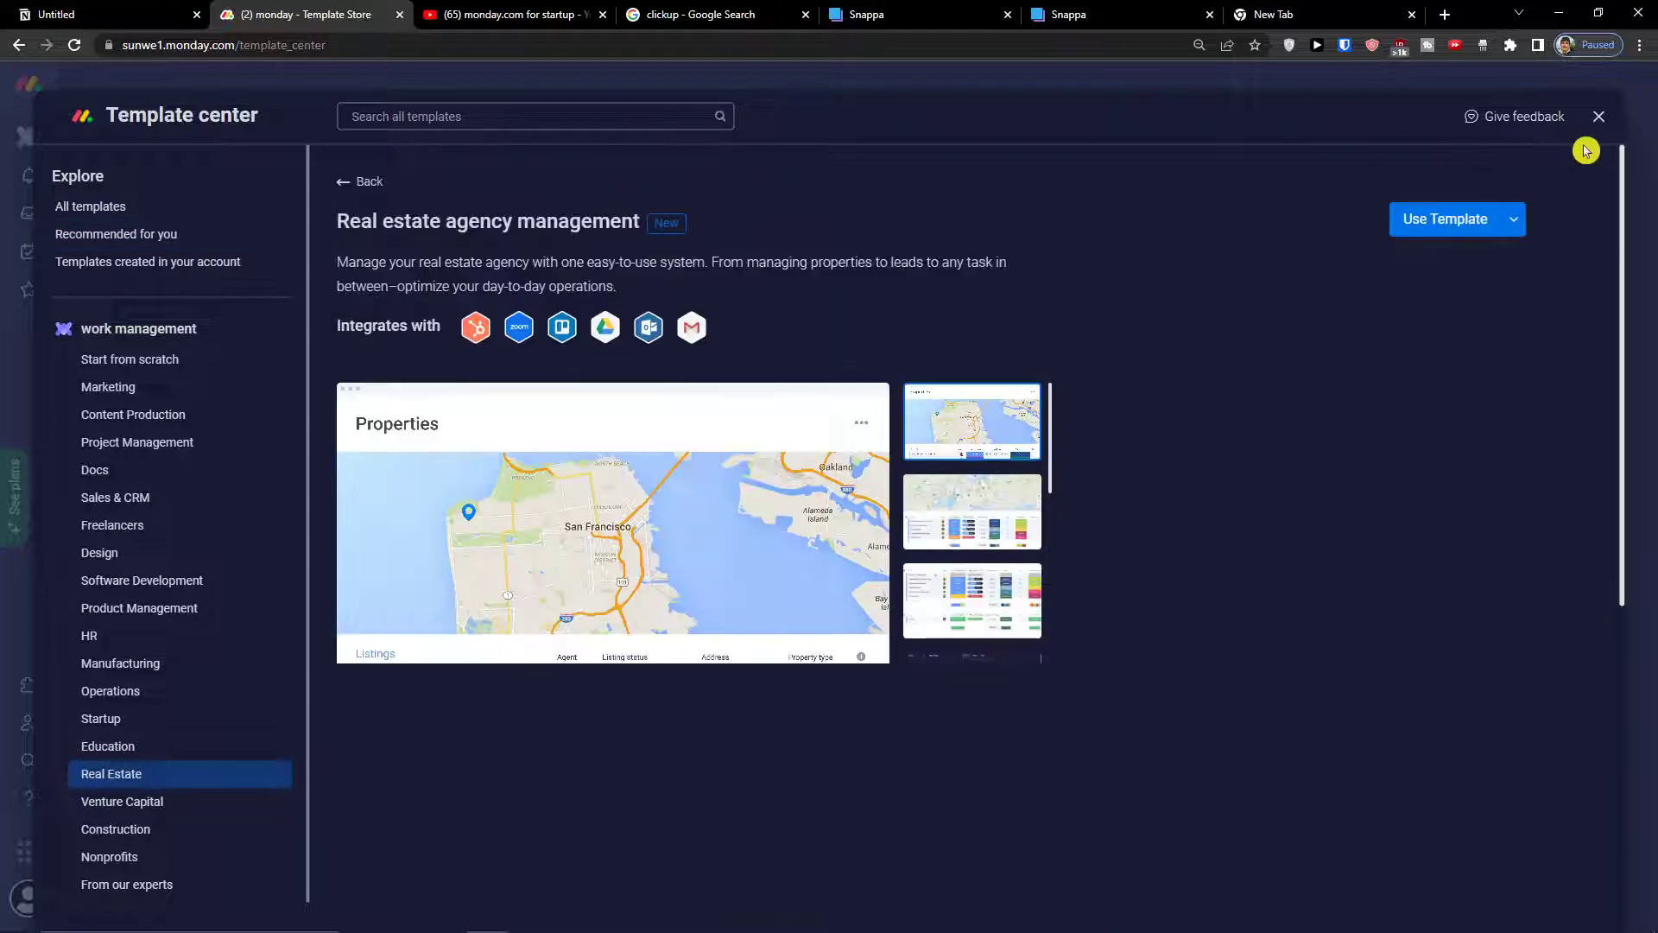
pyautogui.click(1427, 226)
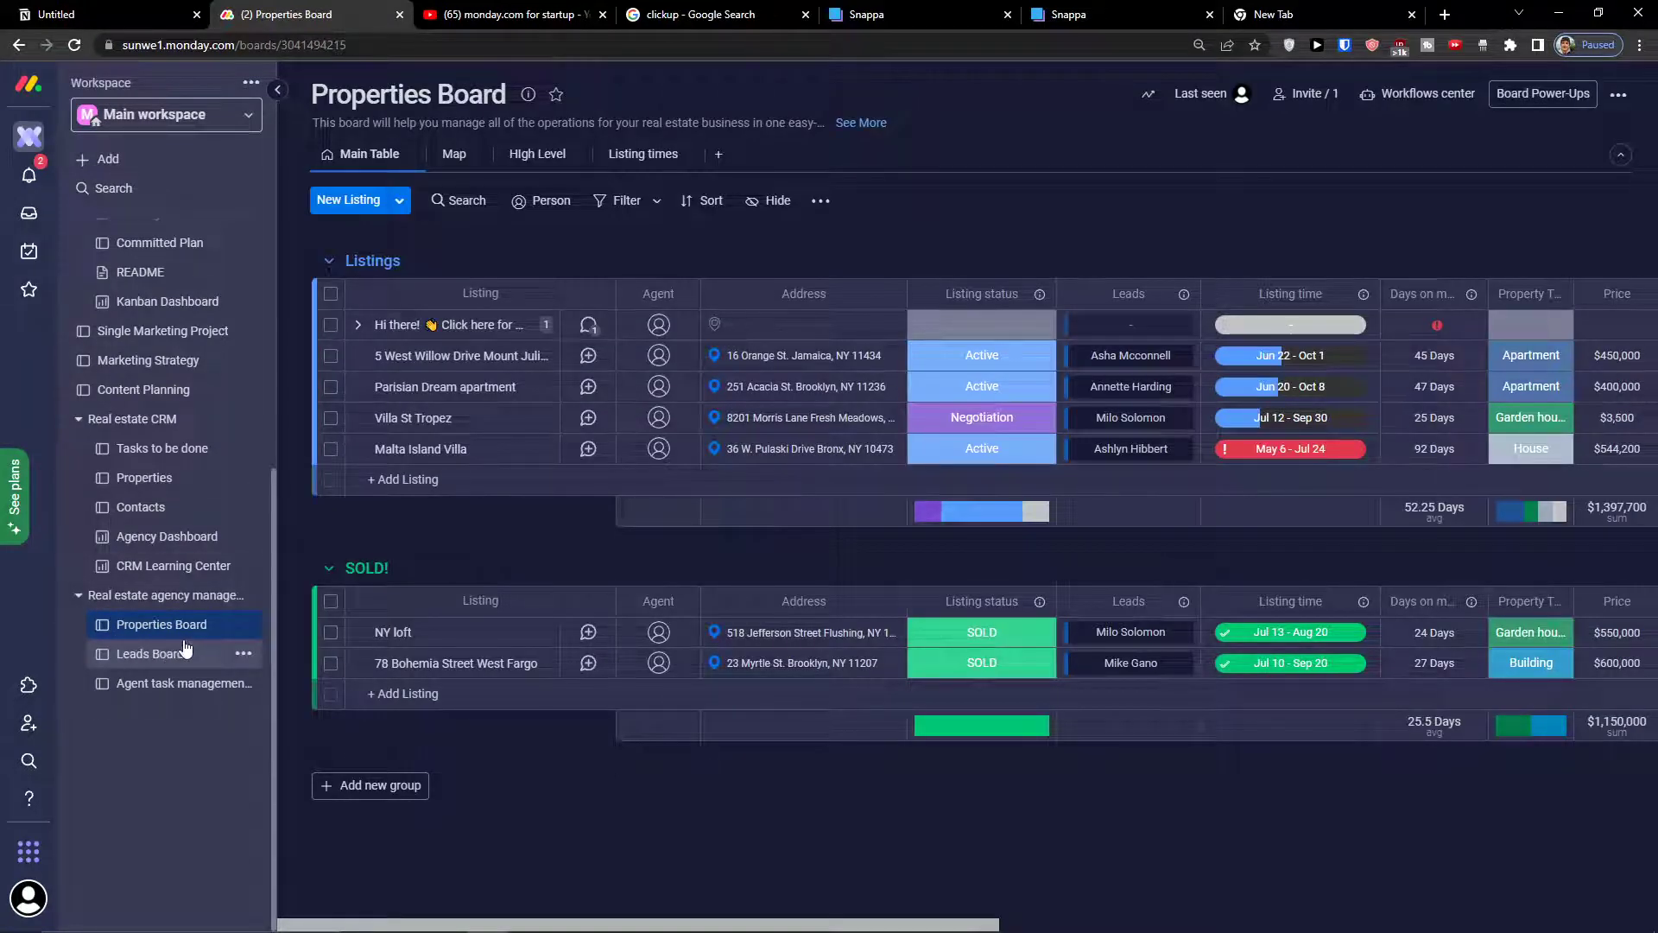
pyautogui.click(148, 663)
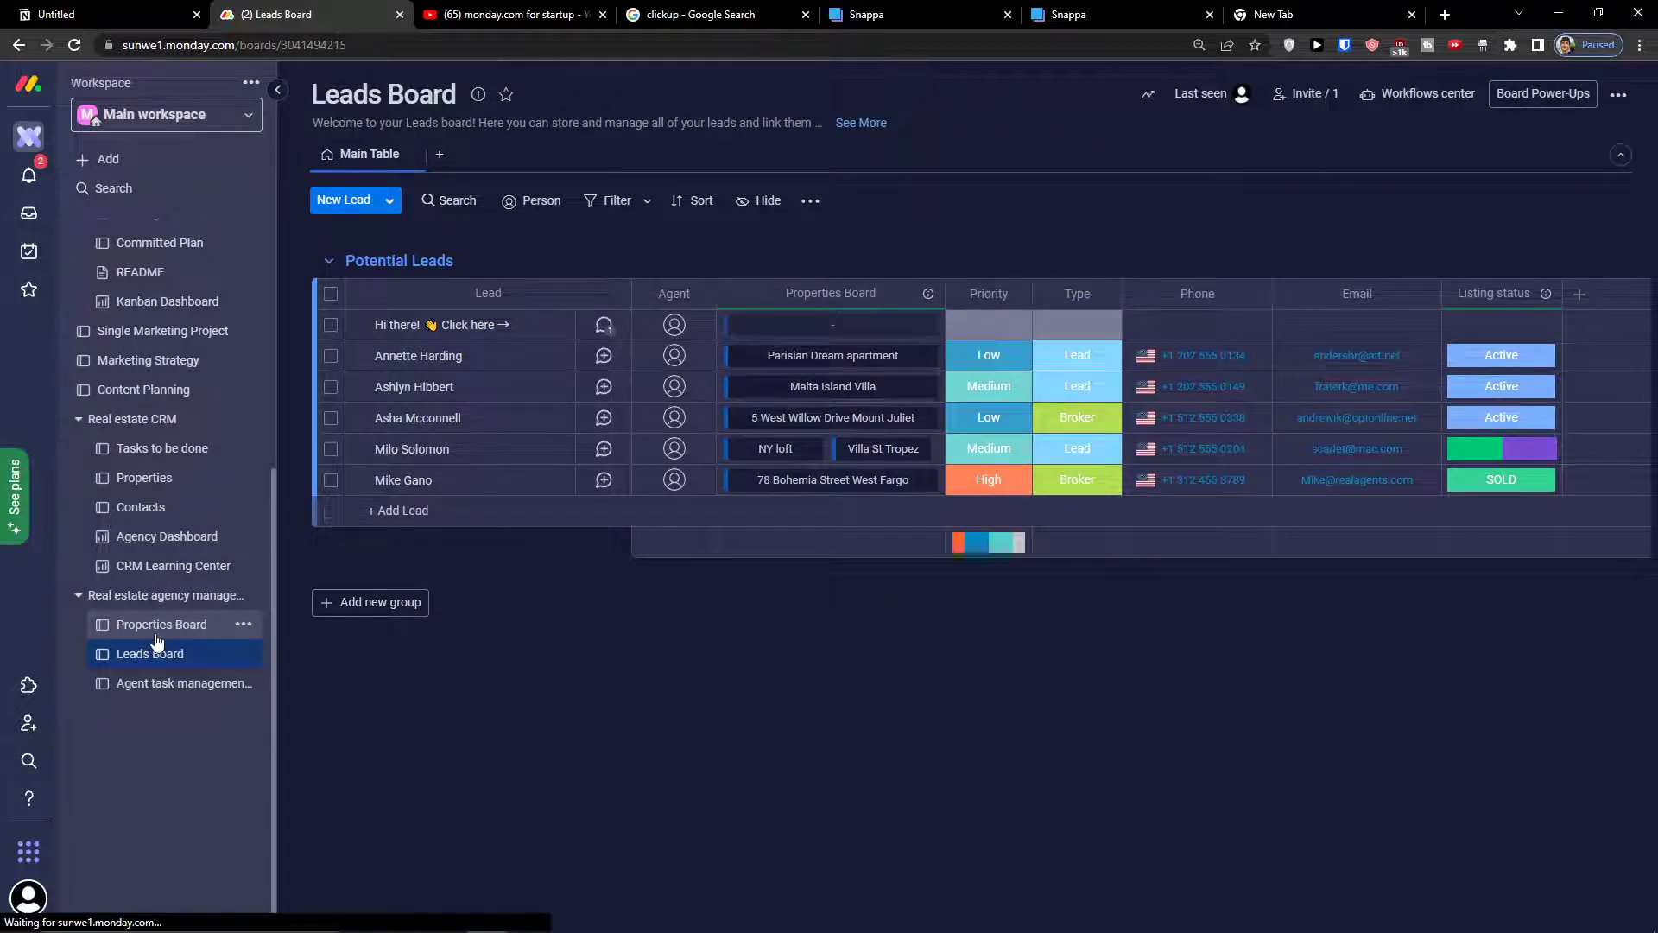
pyautogui.click(156, 630)
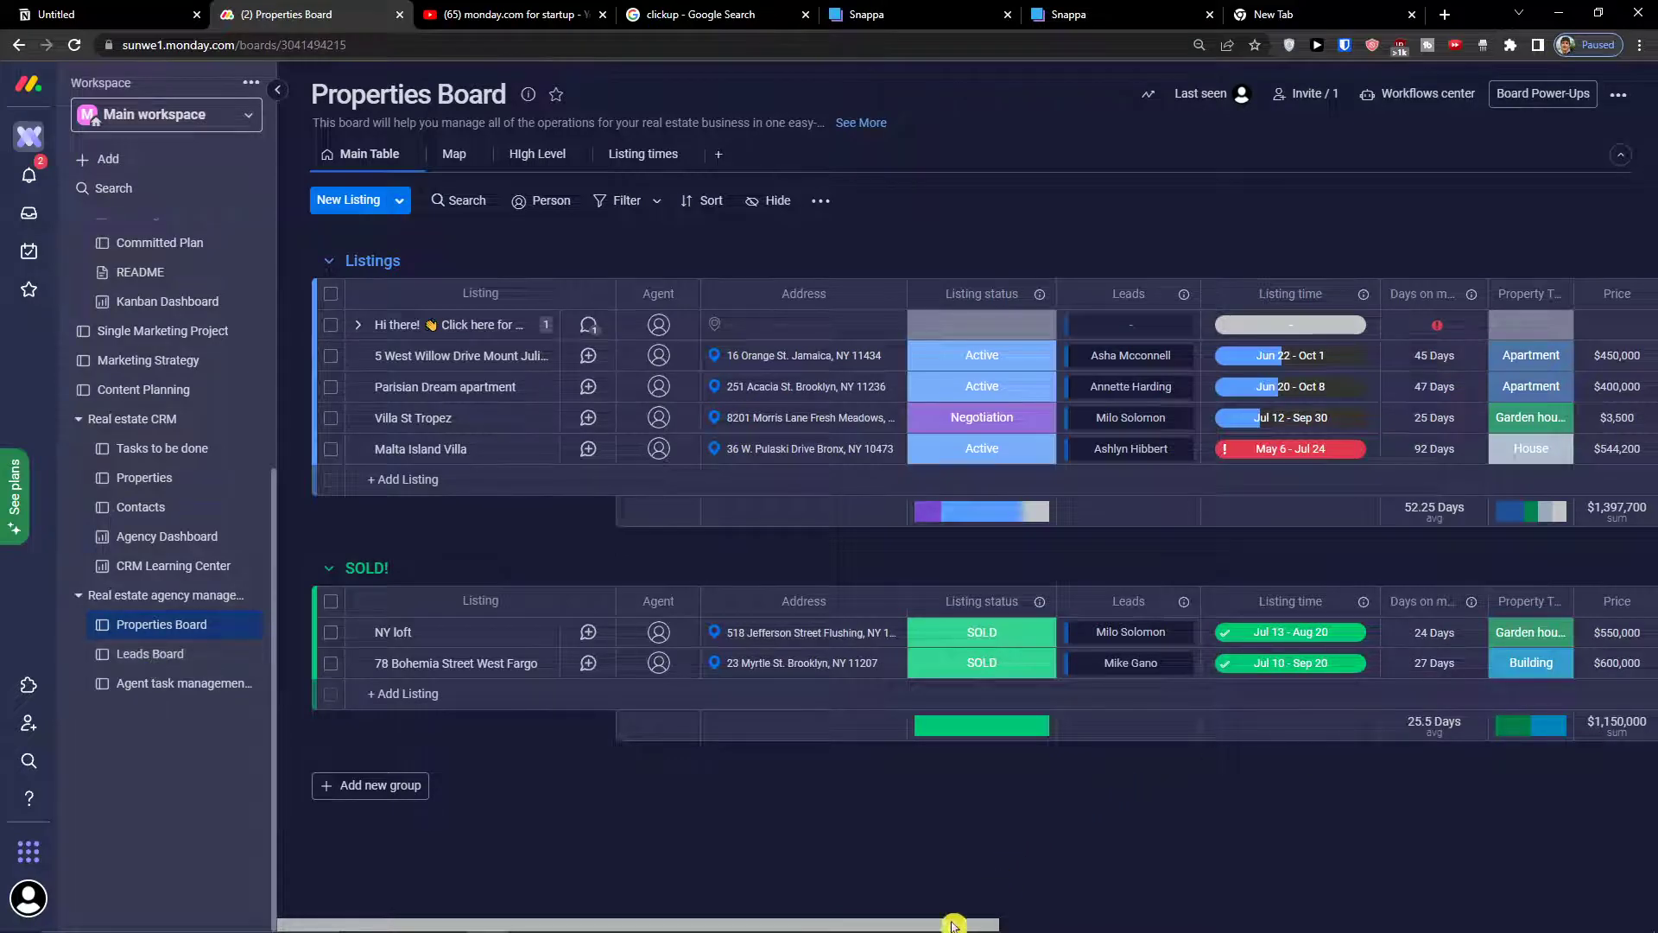
pyautogui.click(156, 683)
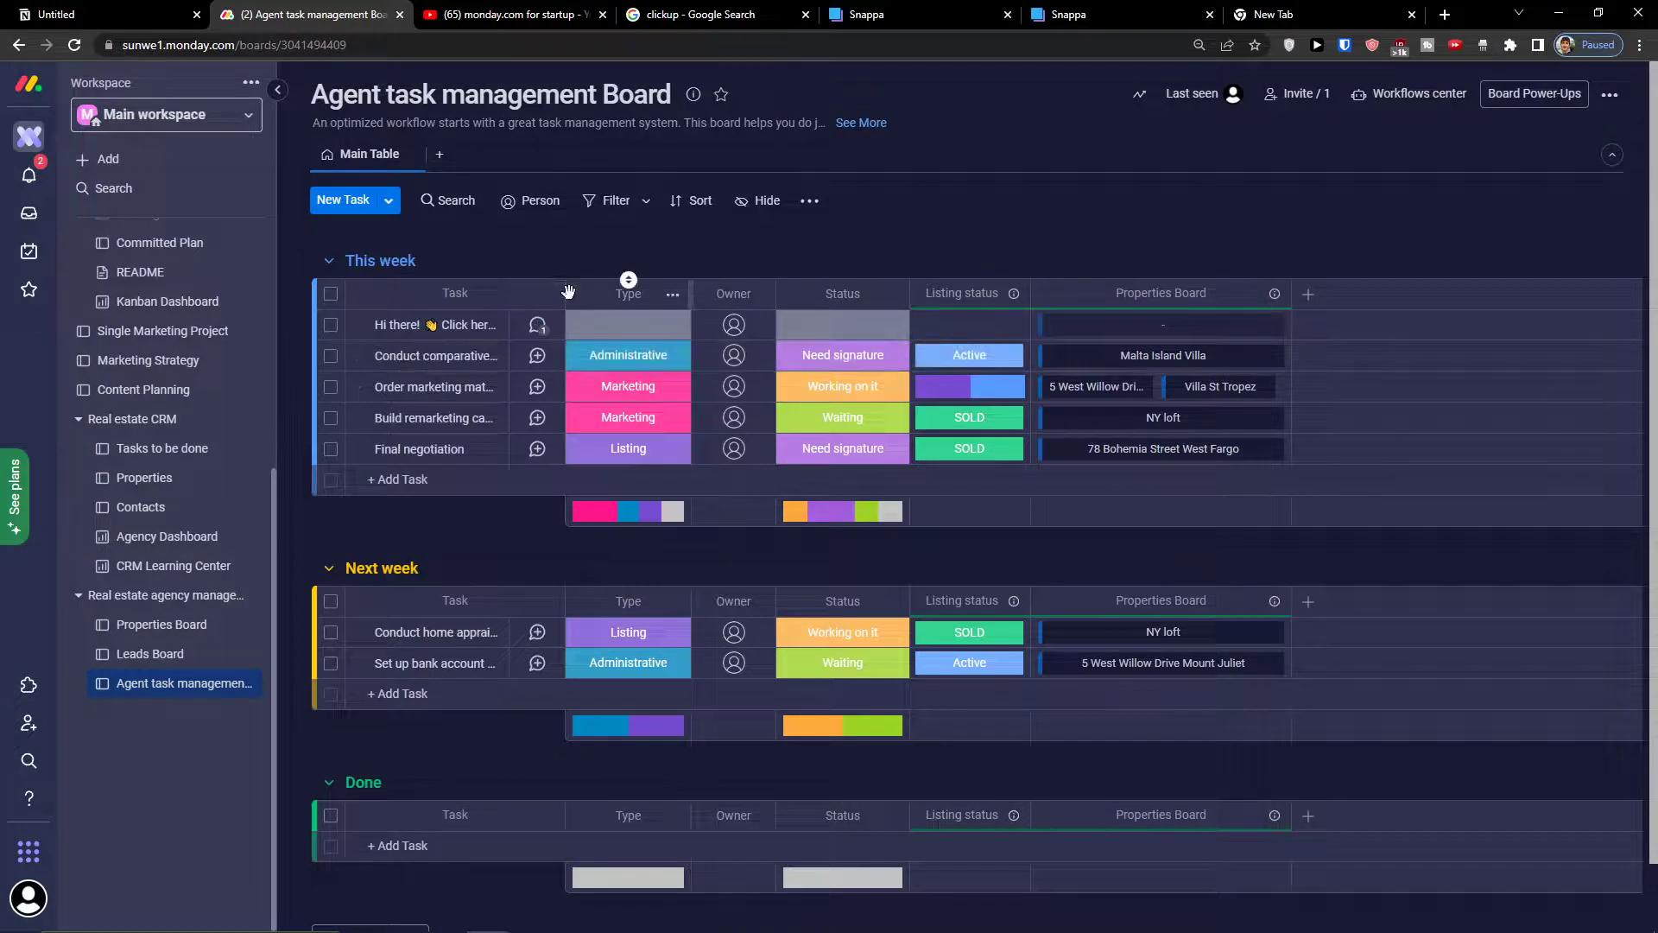
pyautogui.moveTo(564, 294); pyautogui.dragTo(796, 335)
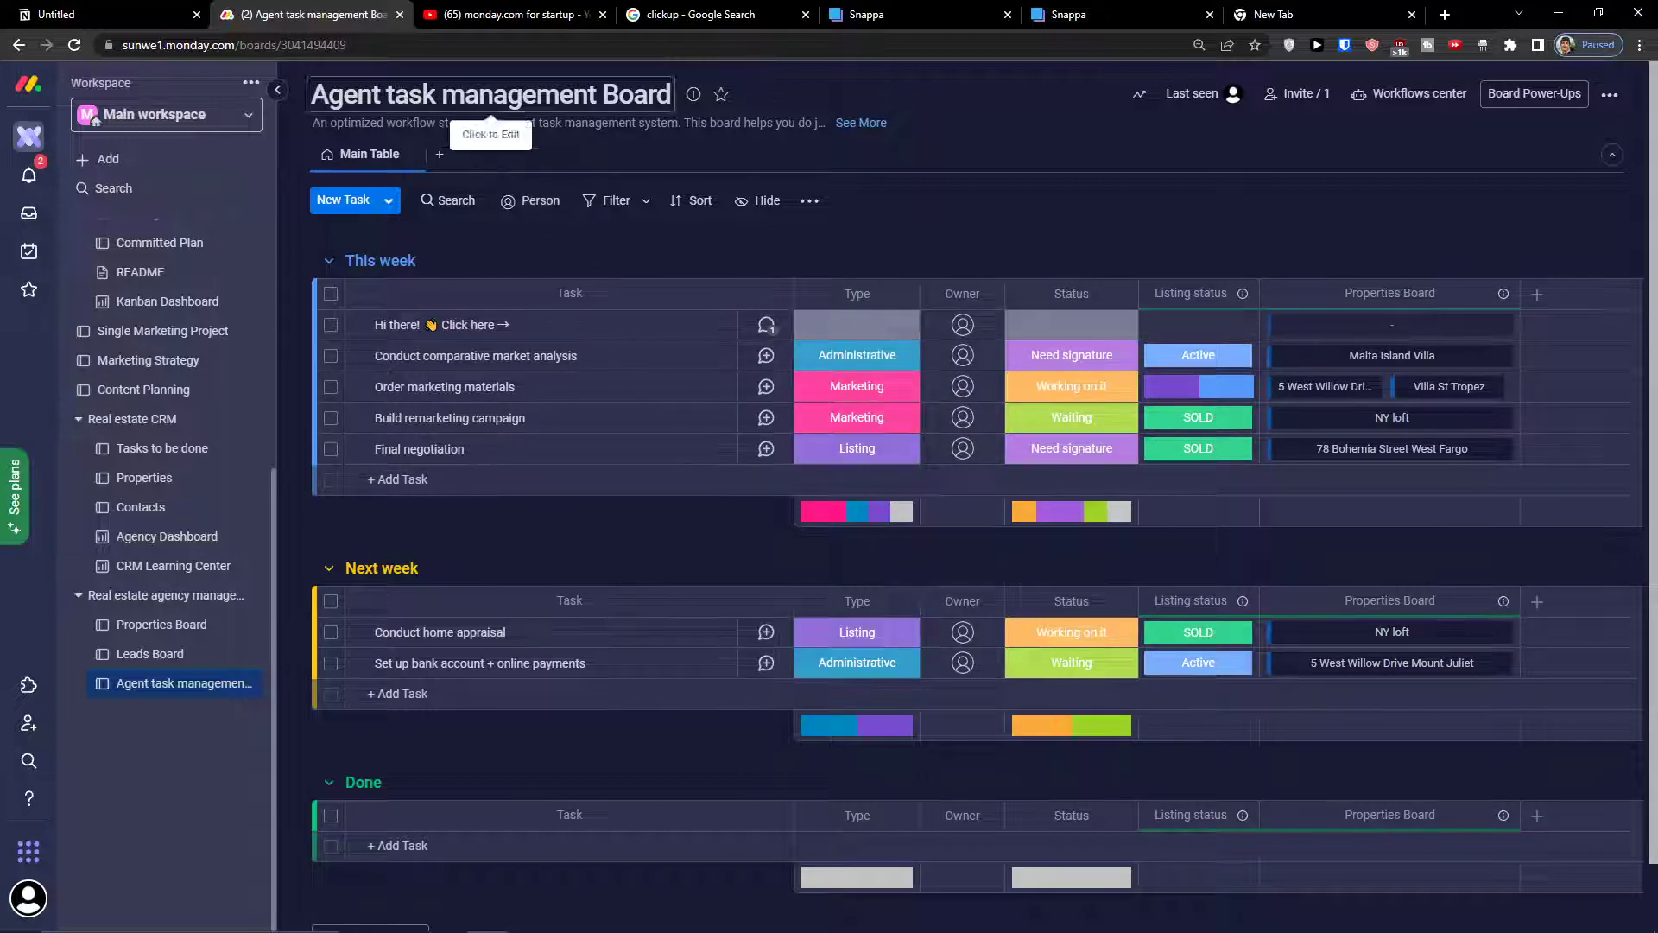
pyautogui.scroll(-1, 396, 538)
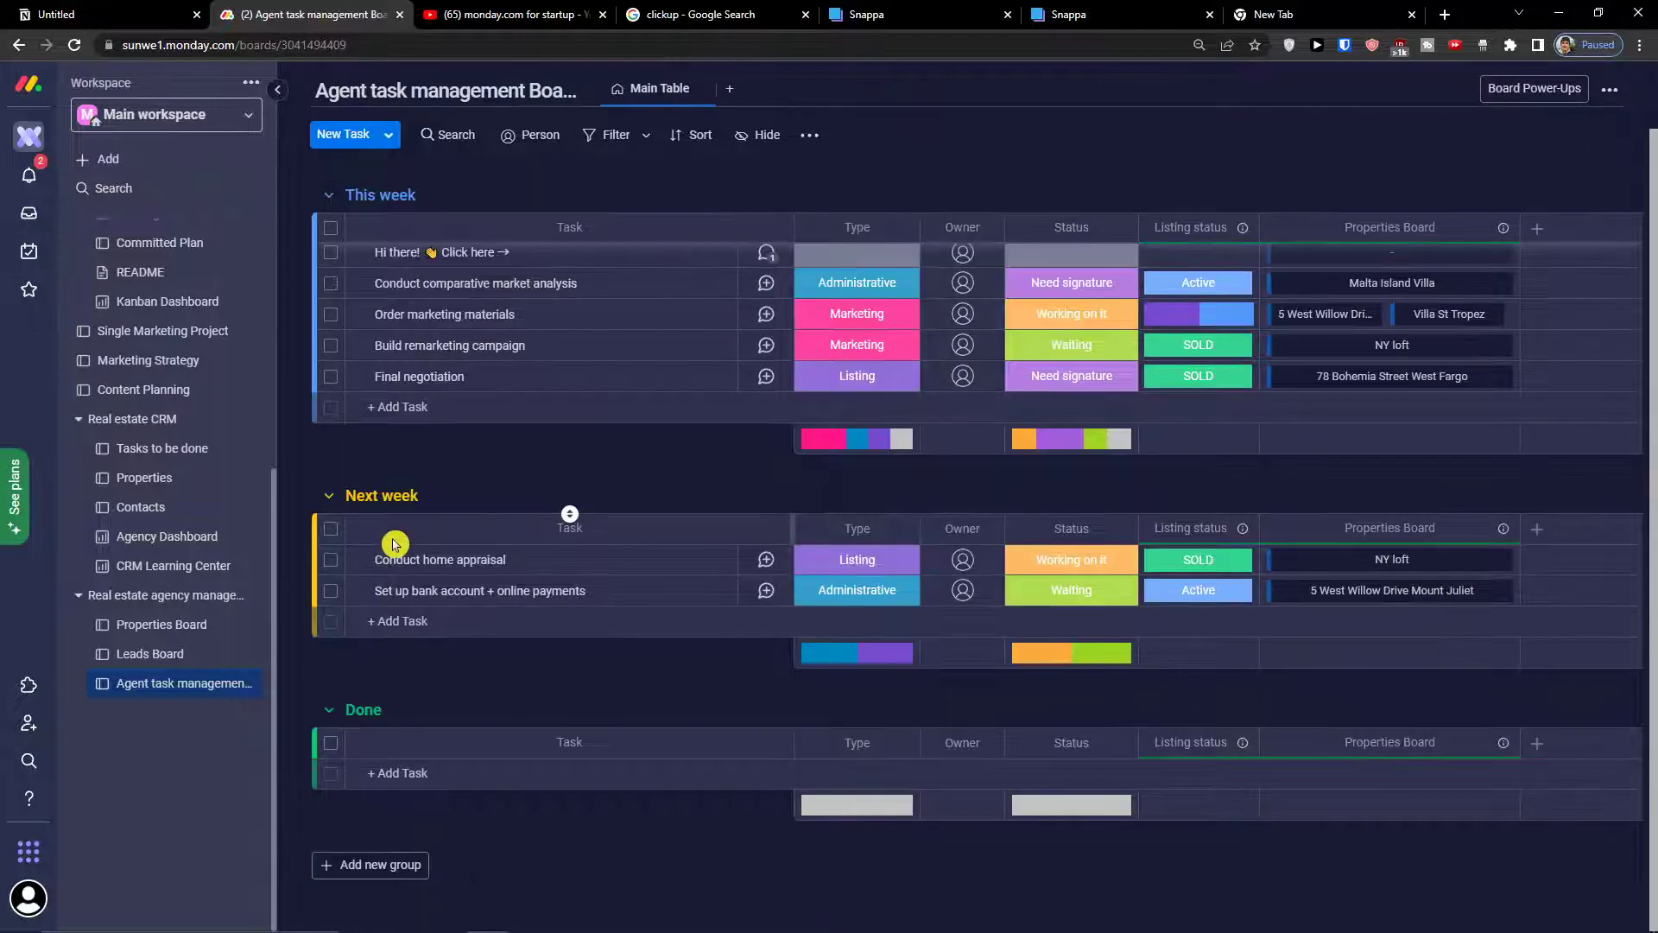
pyautogui.scroll(1, 393, 544)
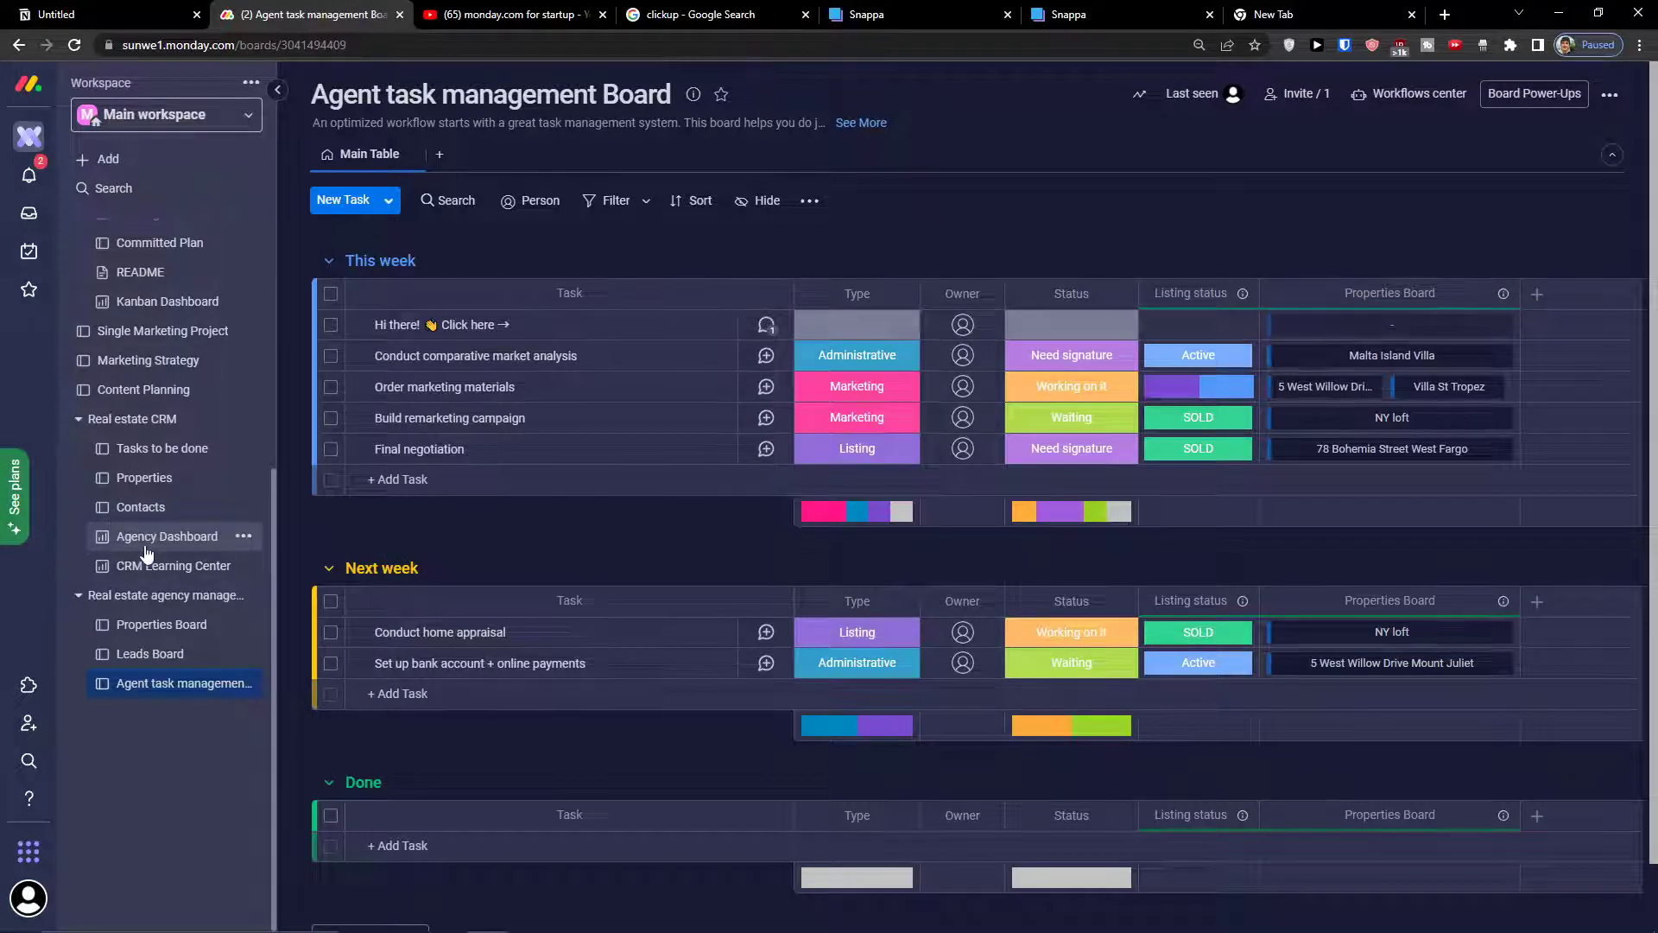
pyautogui.click(163, 448)
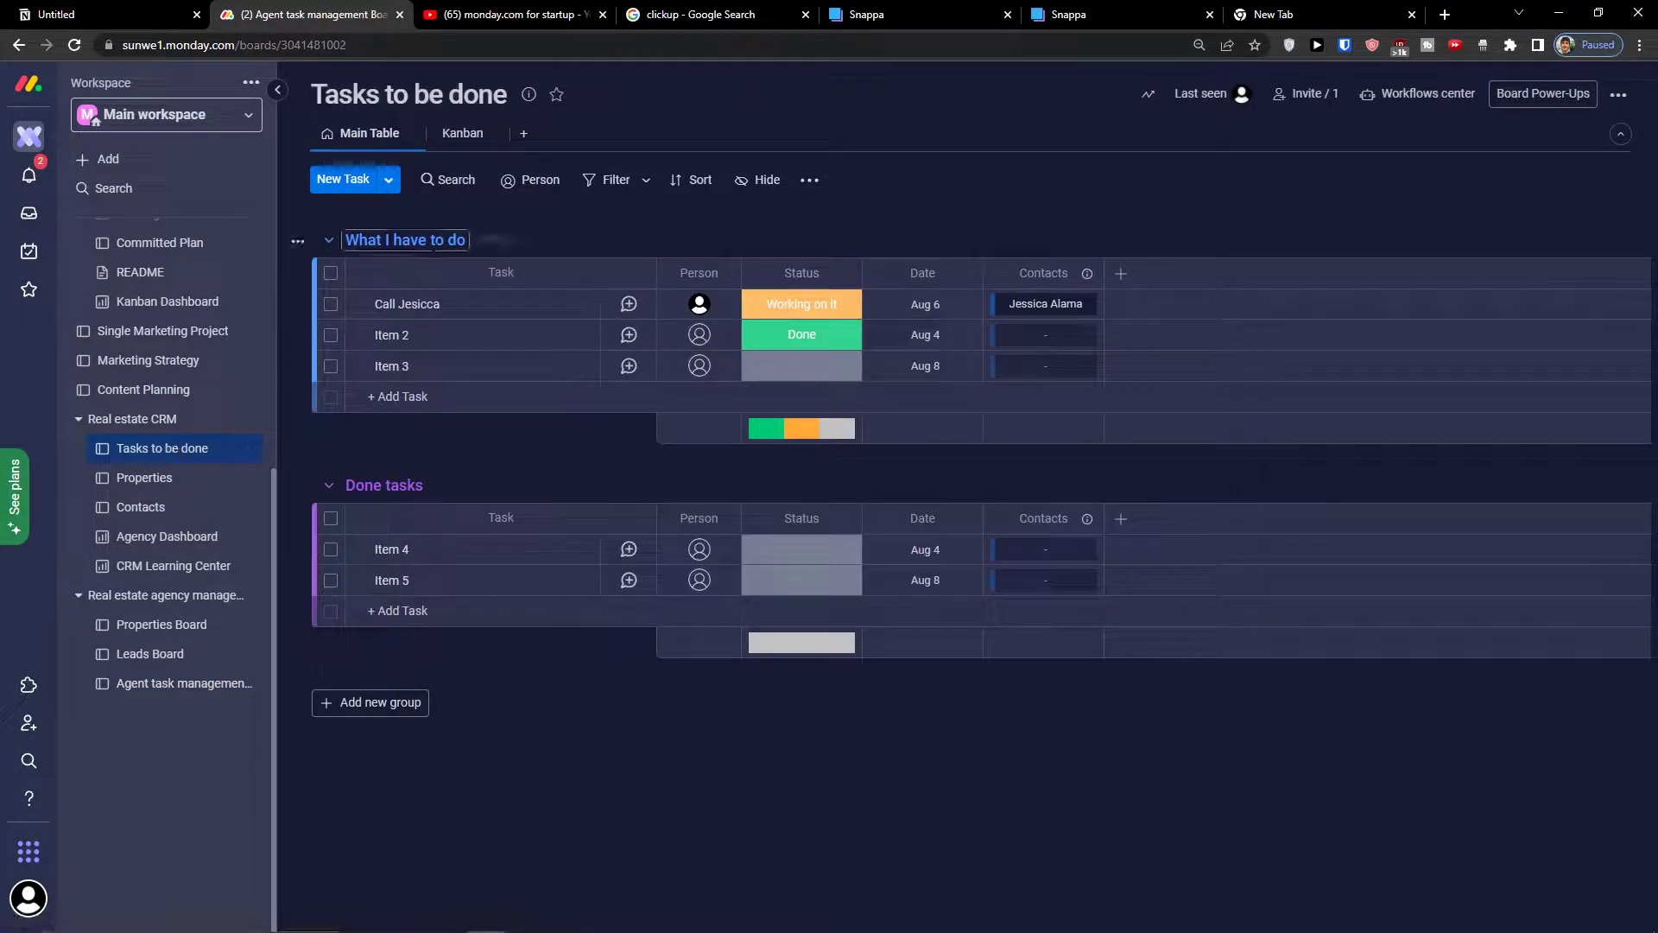
pyautogui.click(165, 625)
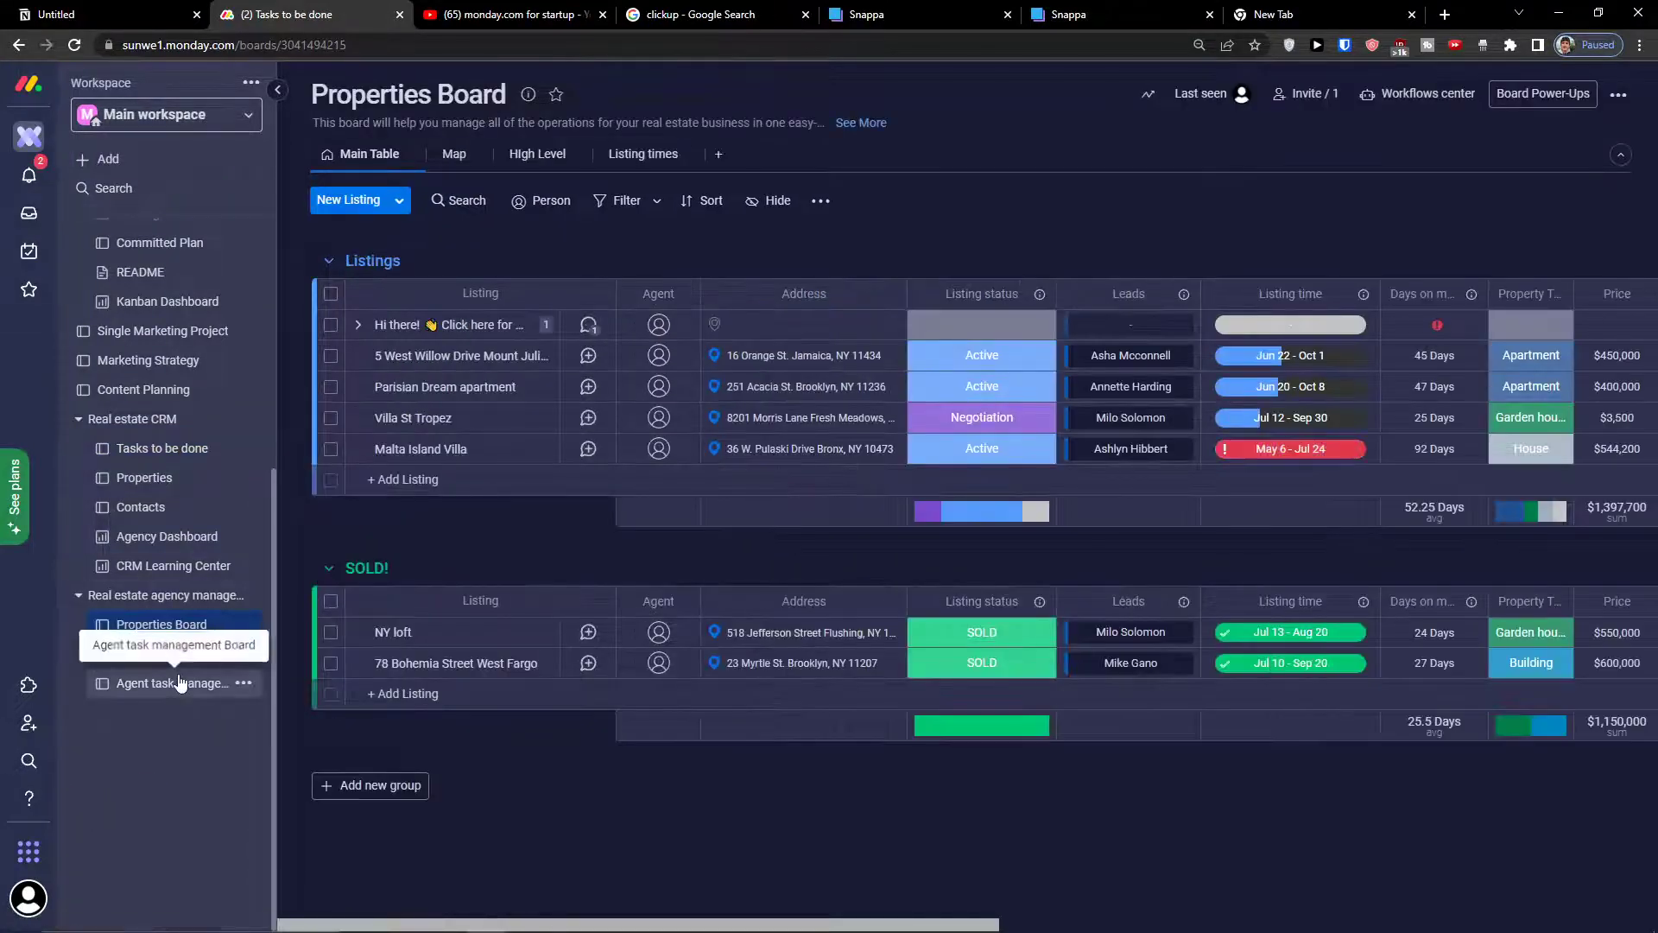
pyautogui.click(174, 682)
pyautogui.click(169, 663)
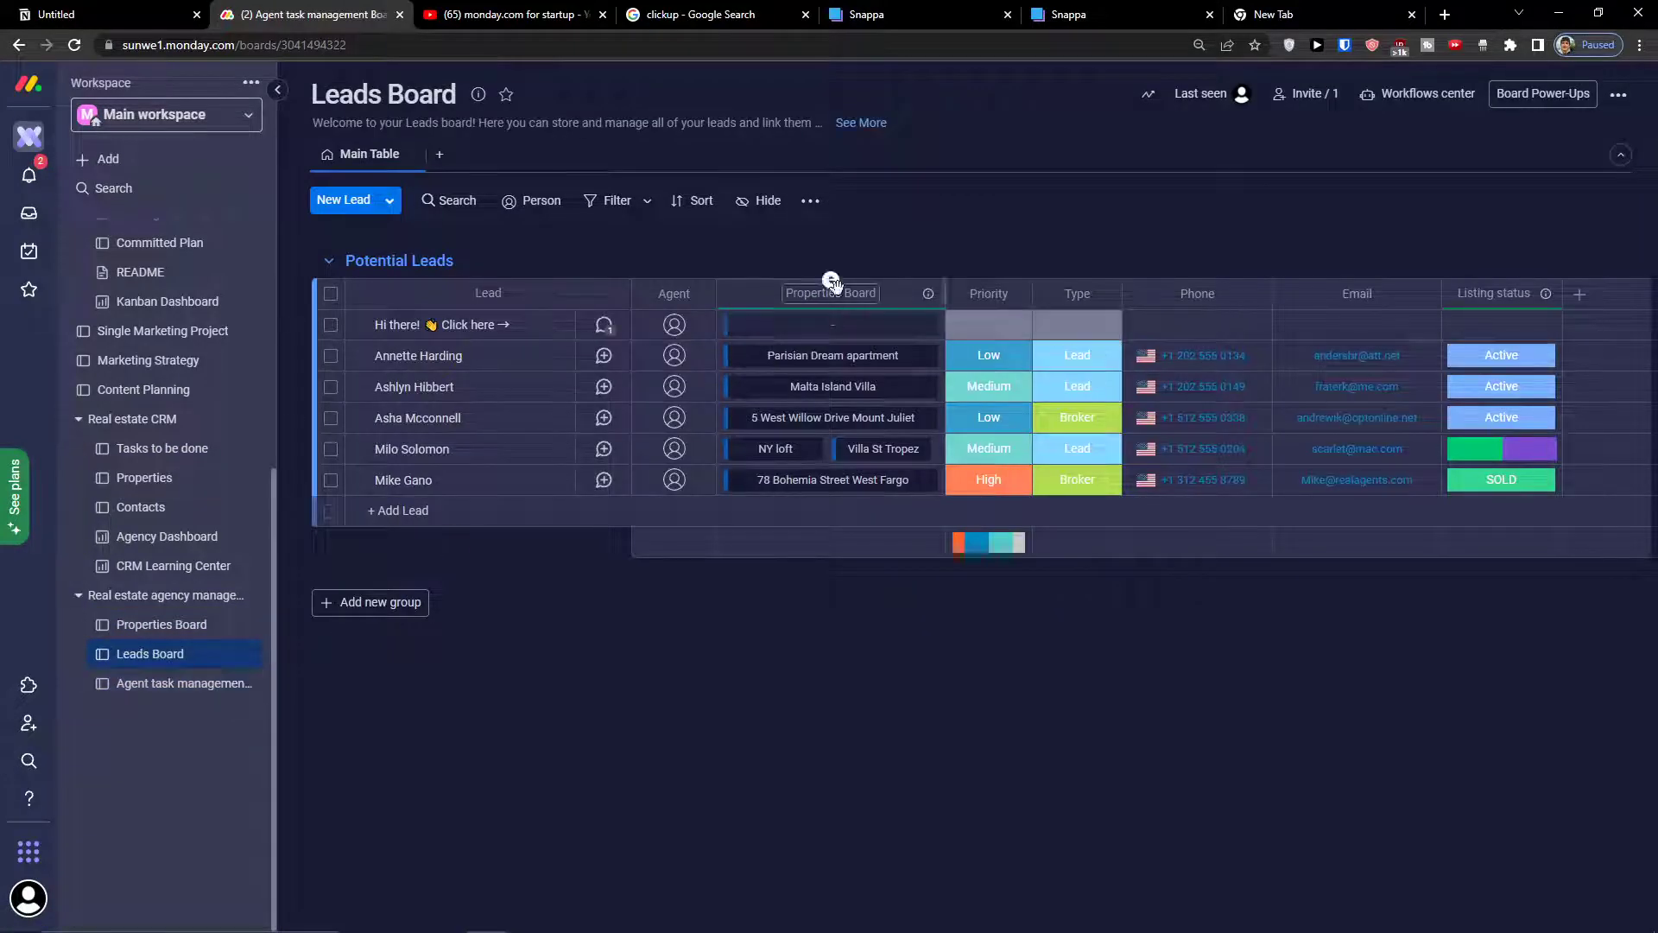
pyautogui.click(172, 683)
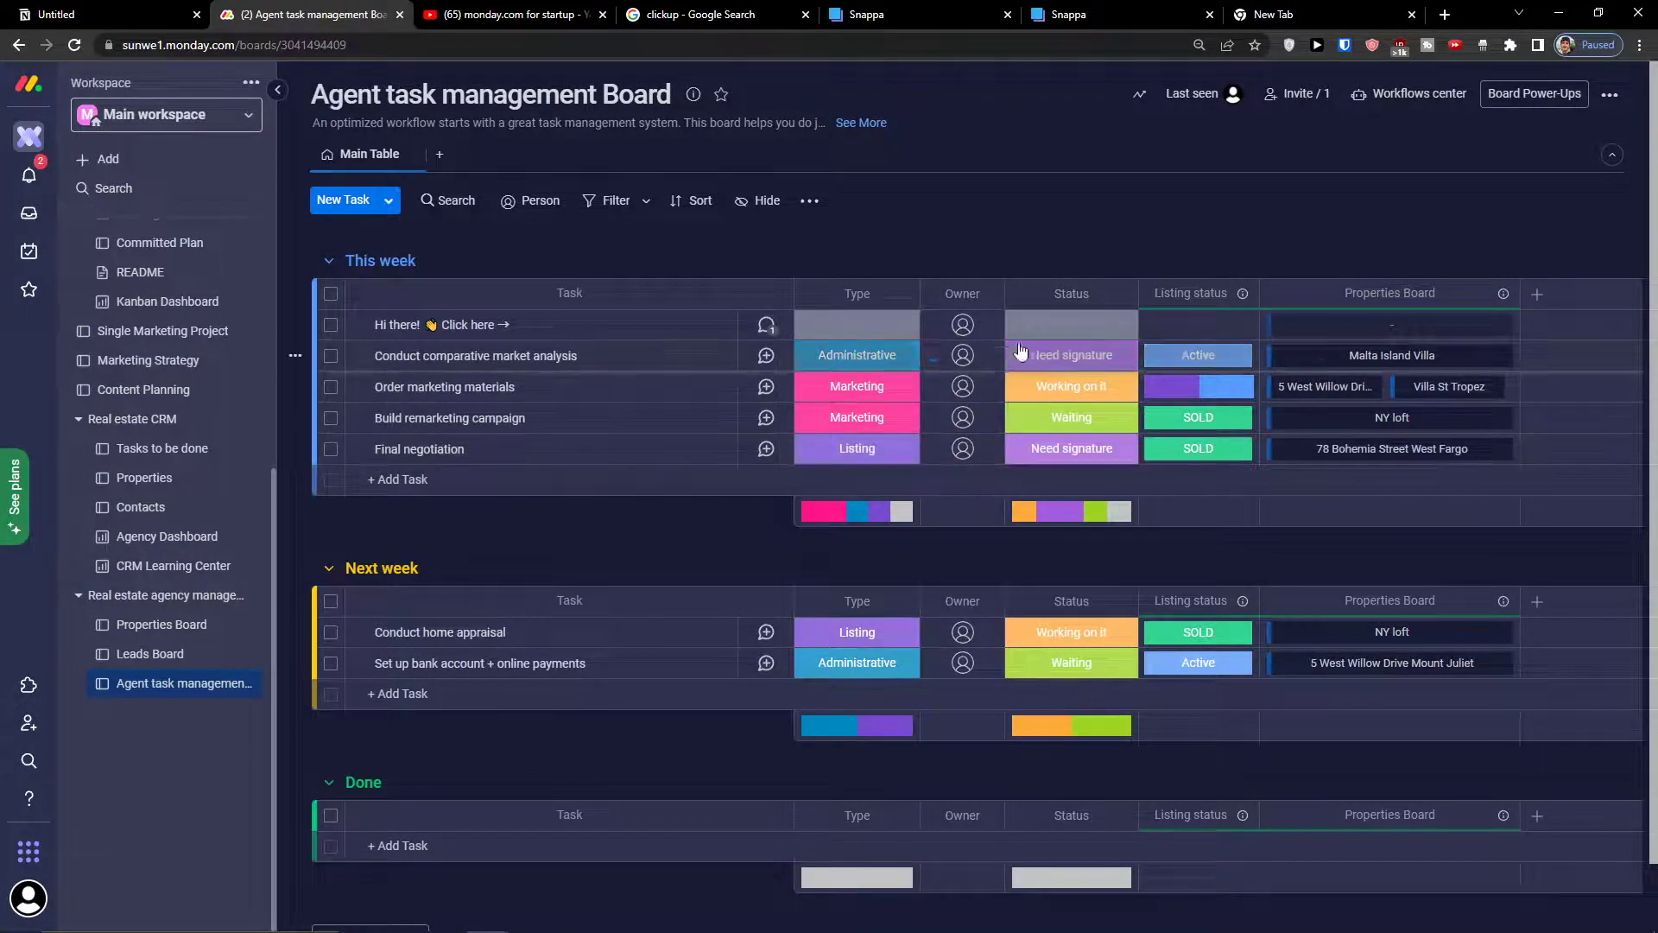
# Step: Inspect the Final negotiation status options and Properties Board column link, then open Tasks to be done
pyautogui.click(1038, 452)
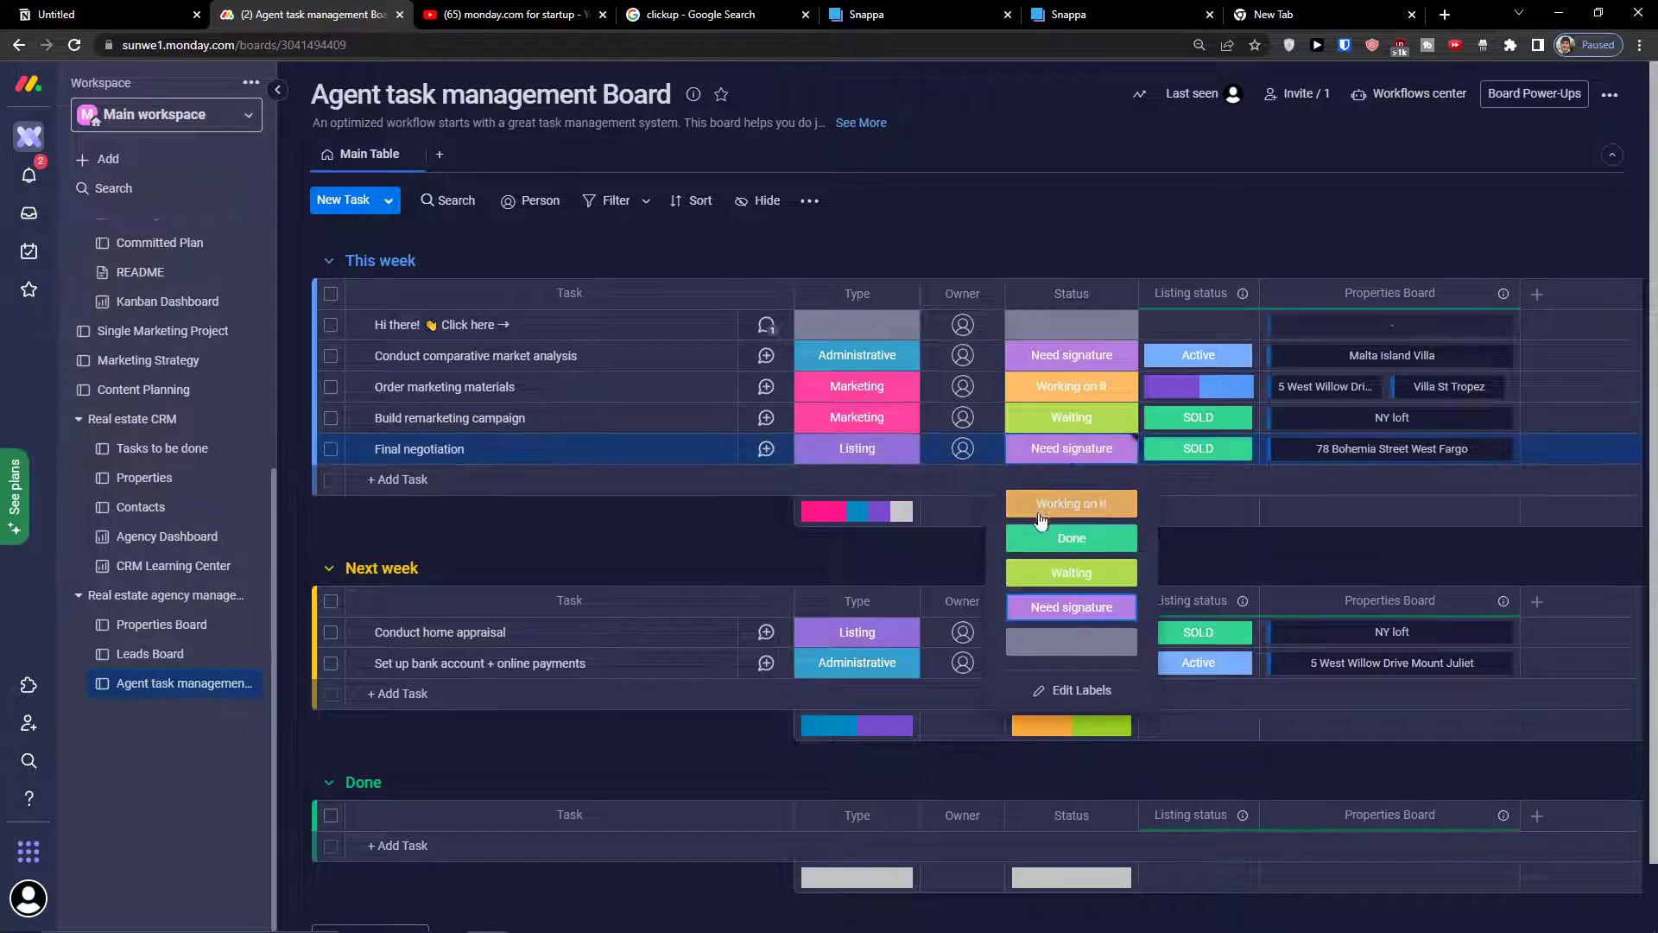
pyautogui.click(953, 551)
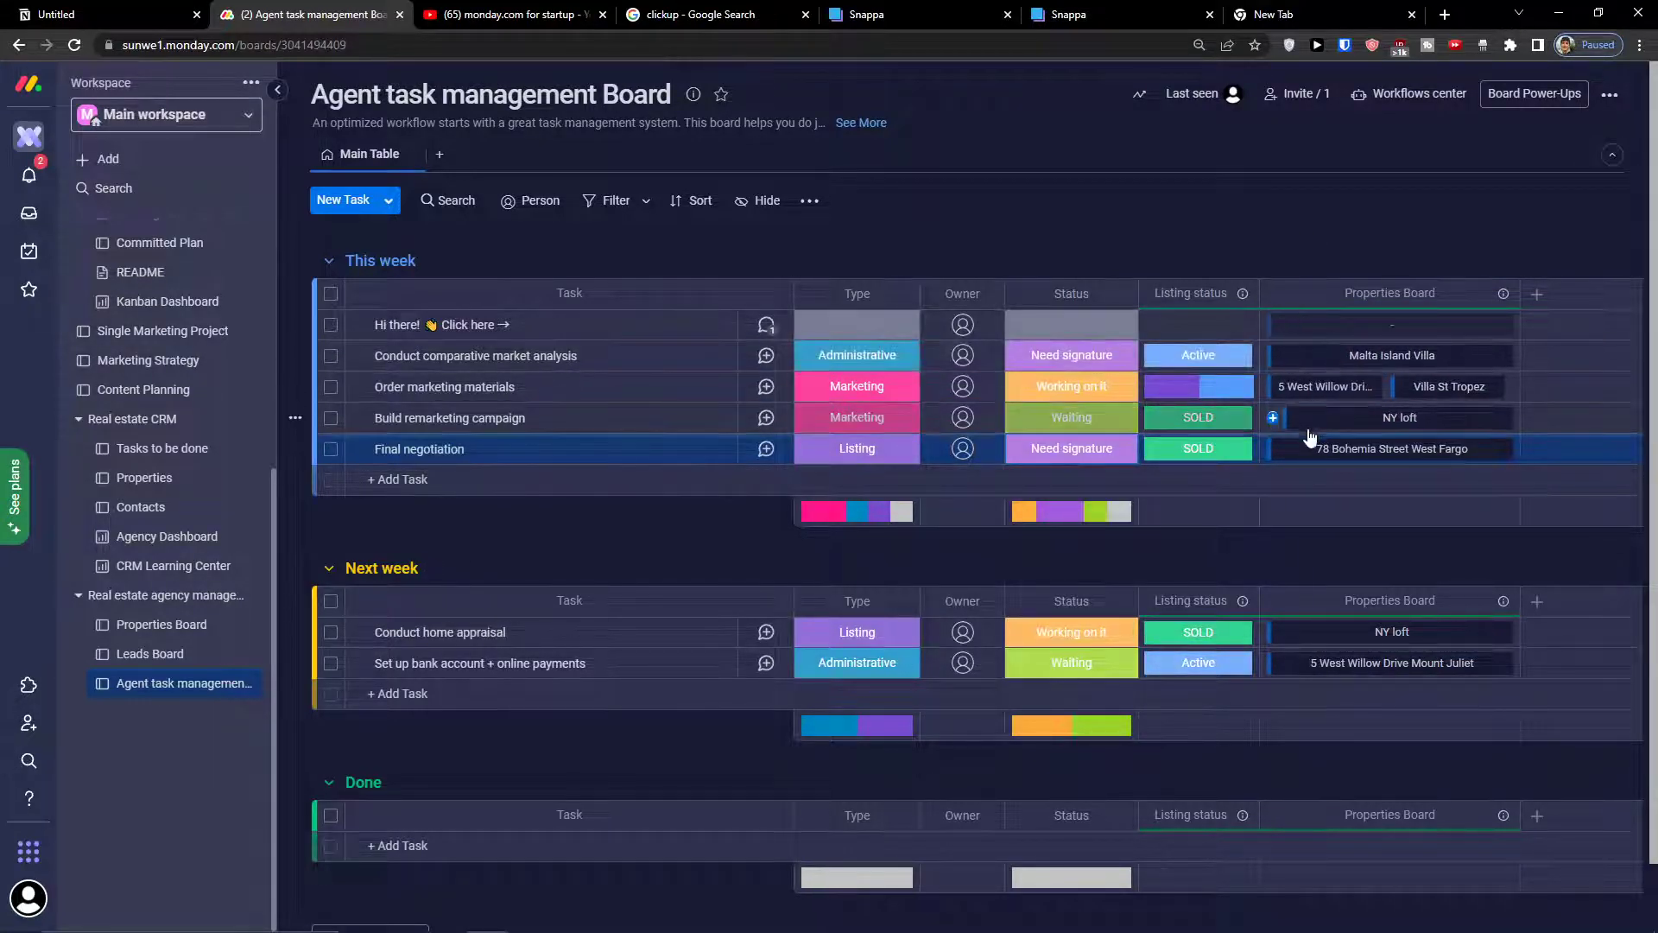
pyautogui.scroll(-1, 499, 408)
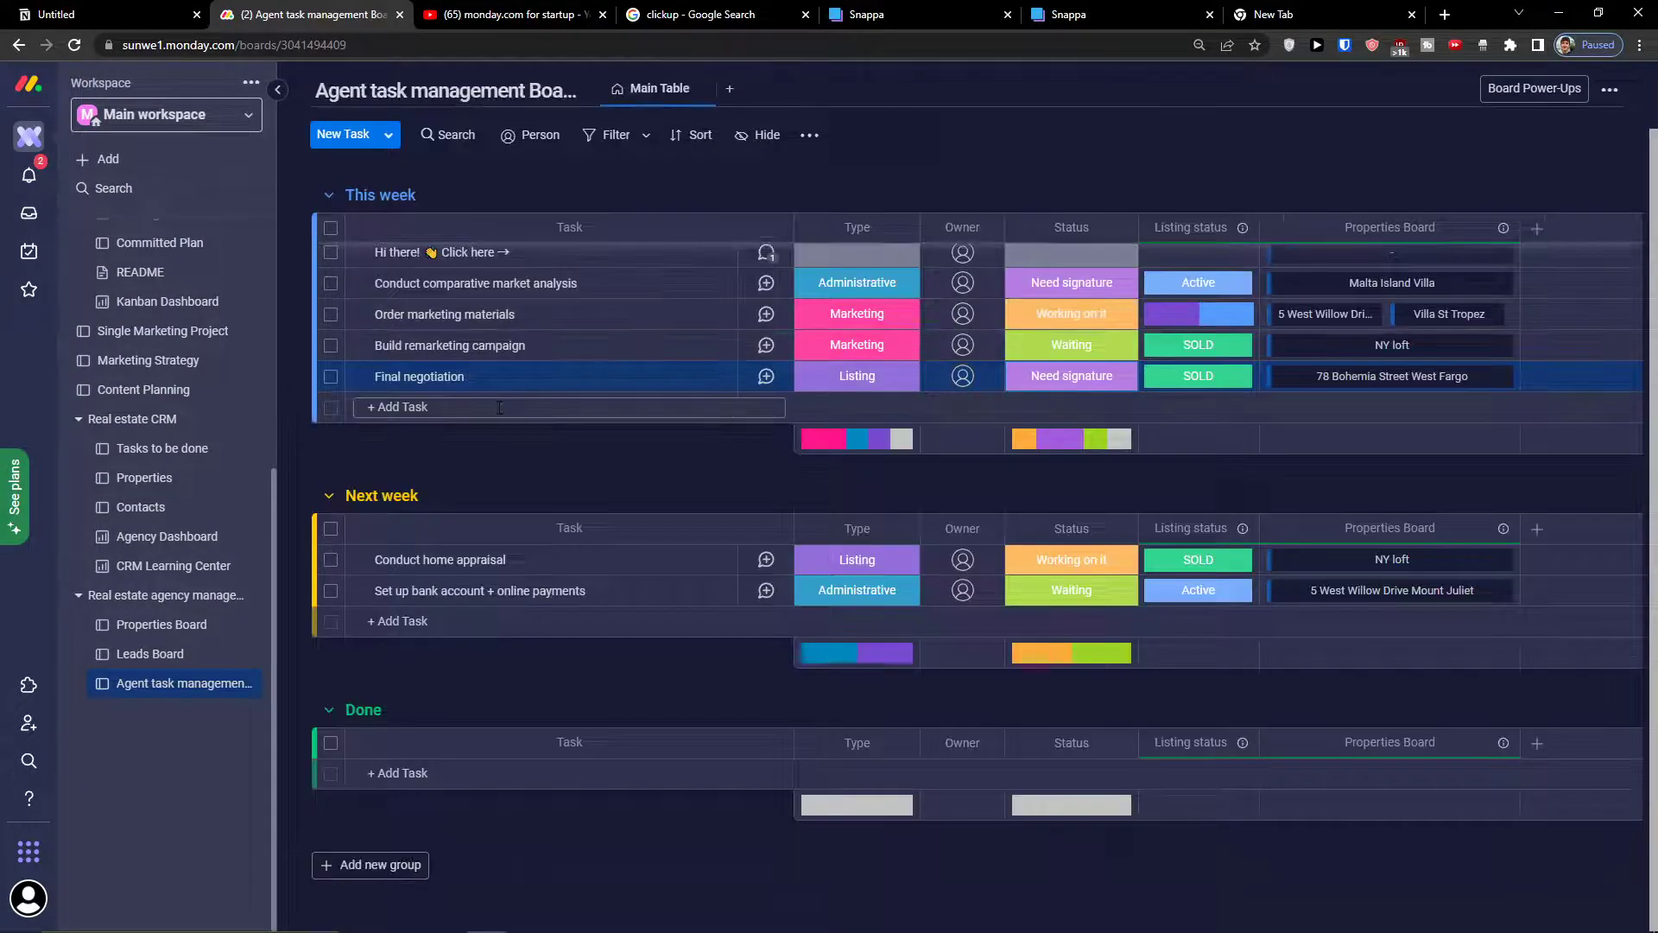
pyautogui.scroll(1, 499, 407)
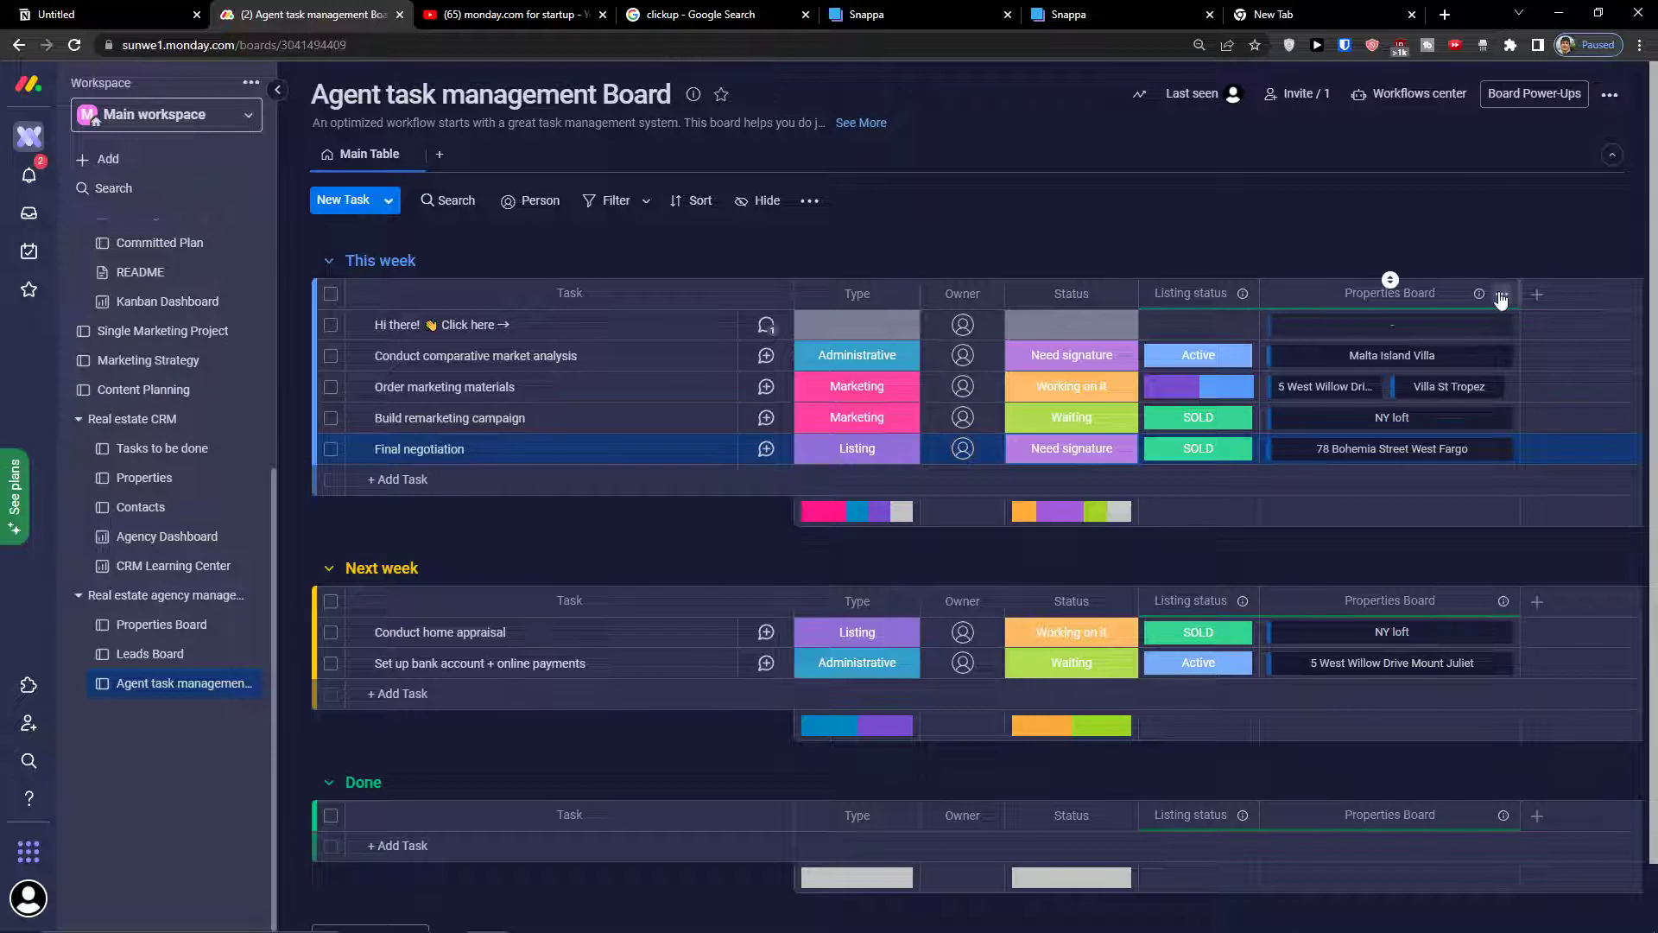
pyautogui.click(1501, 297)
pyautogui.click(1480, 294)
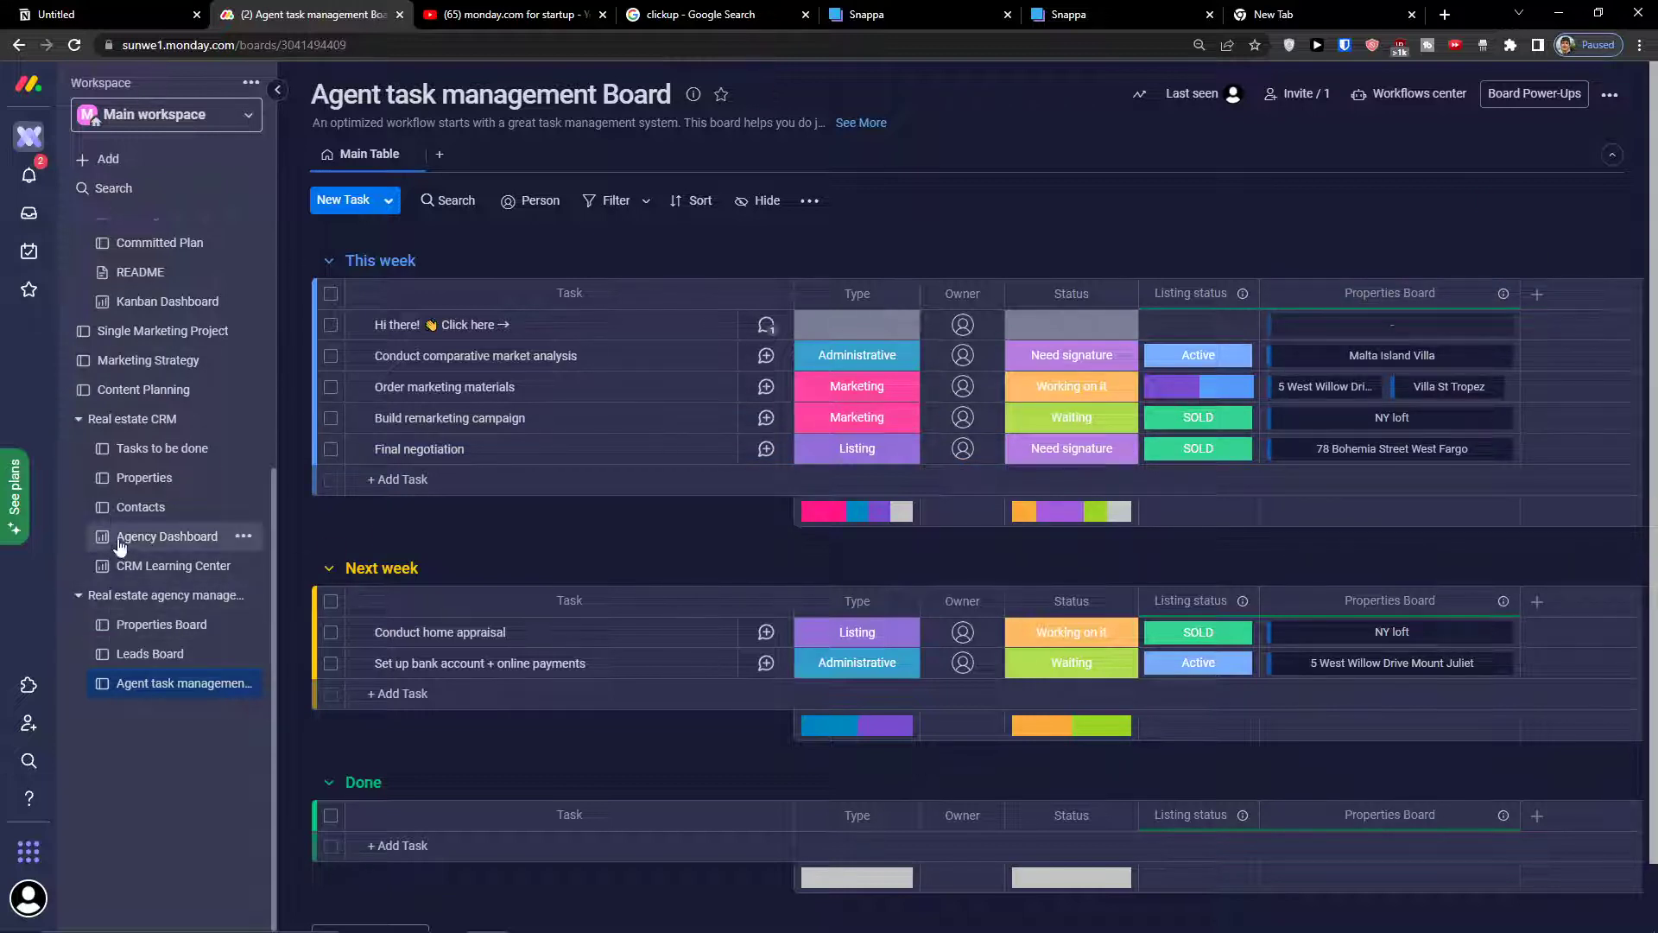
pyautogui.click(165, 455)
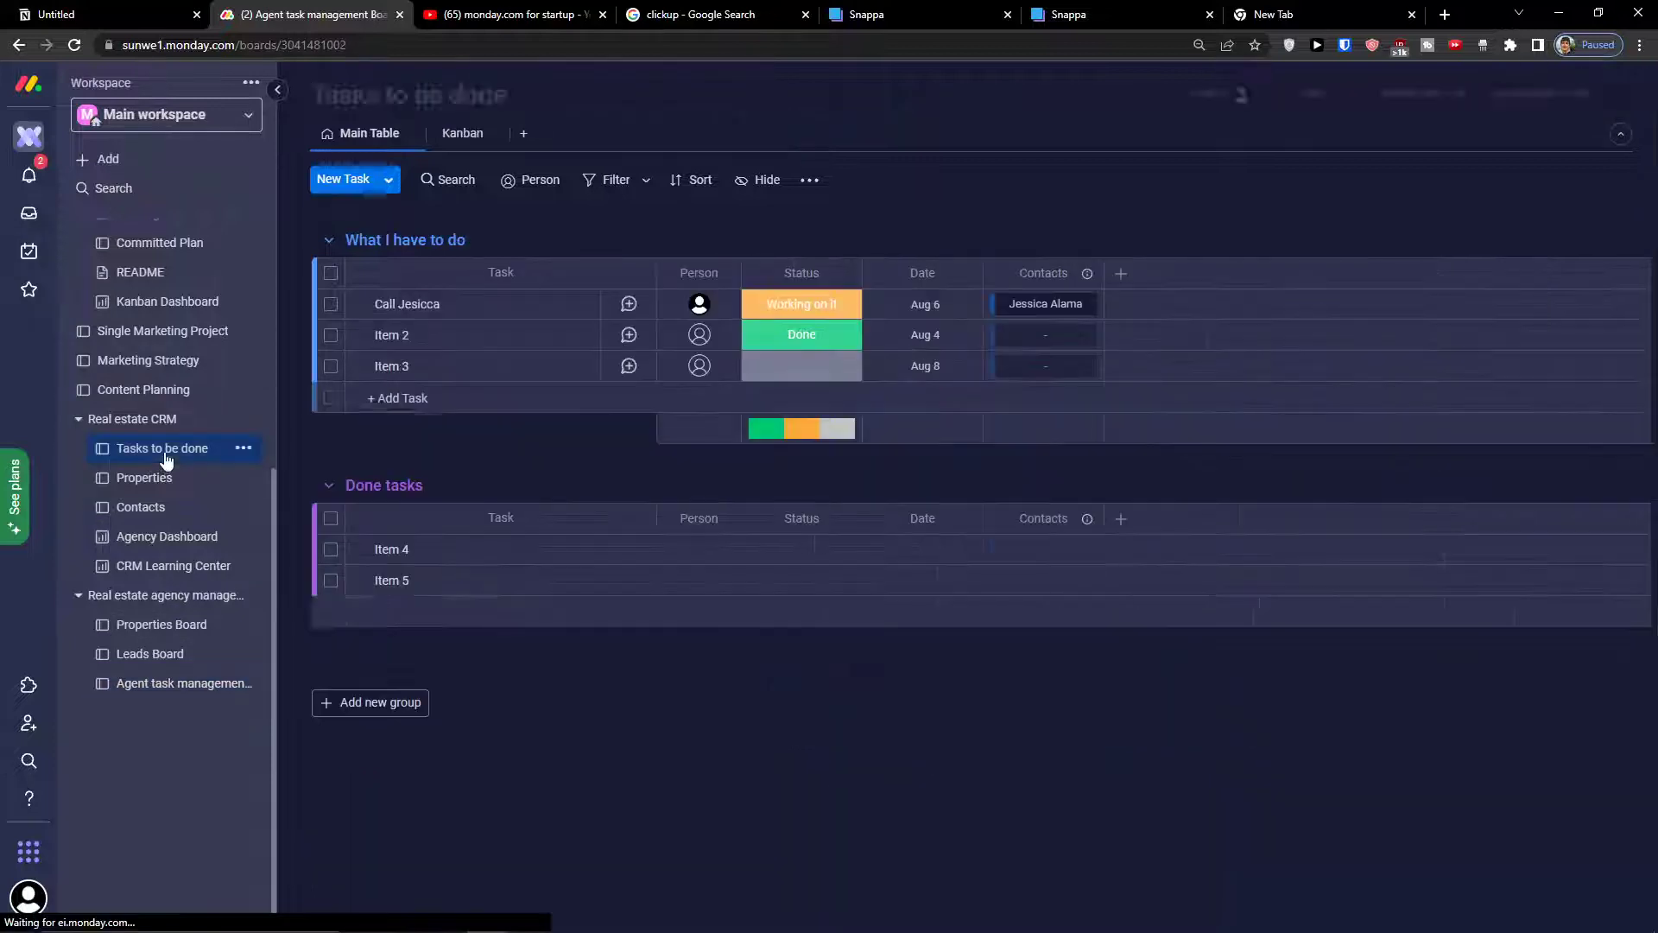
# Step: Add a Dependency column to the board, then delete it
pyautogui.click(1120, 278)
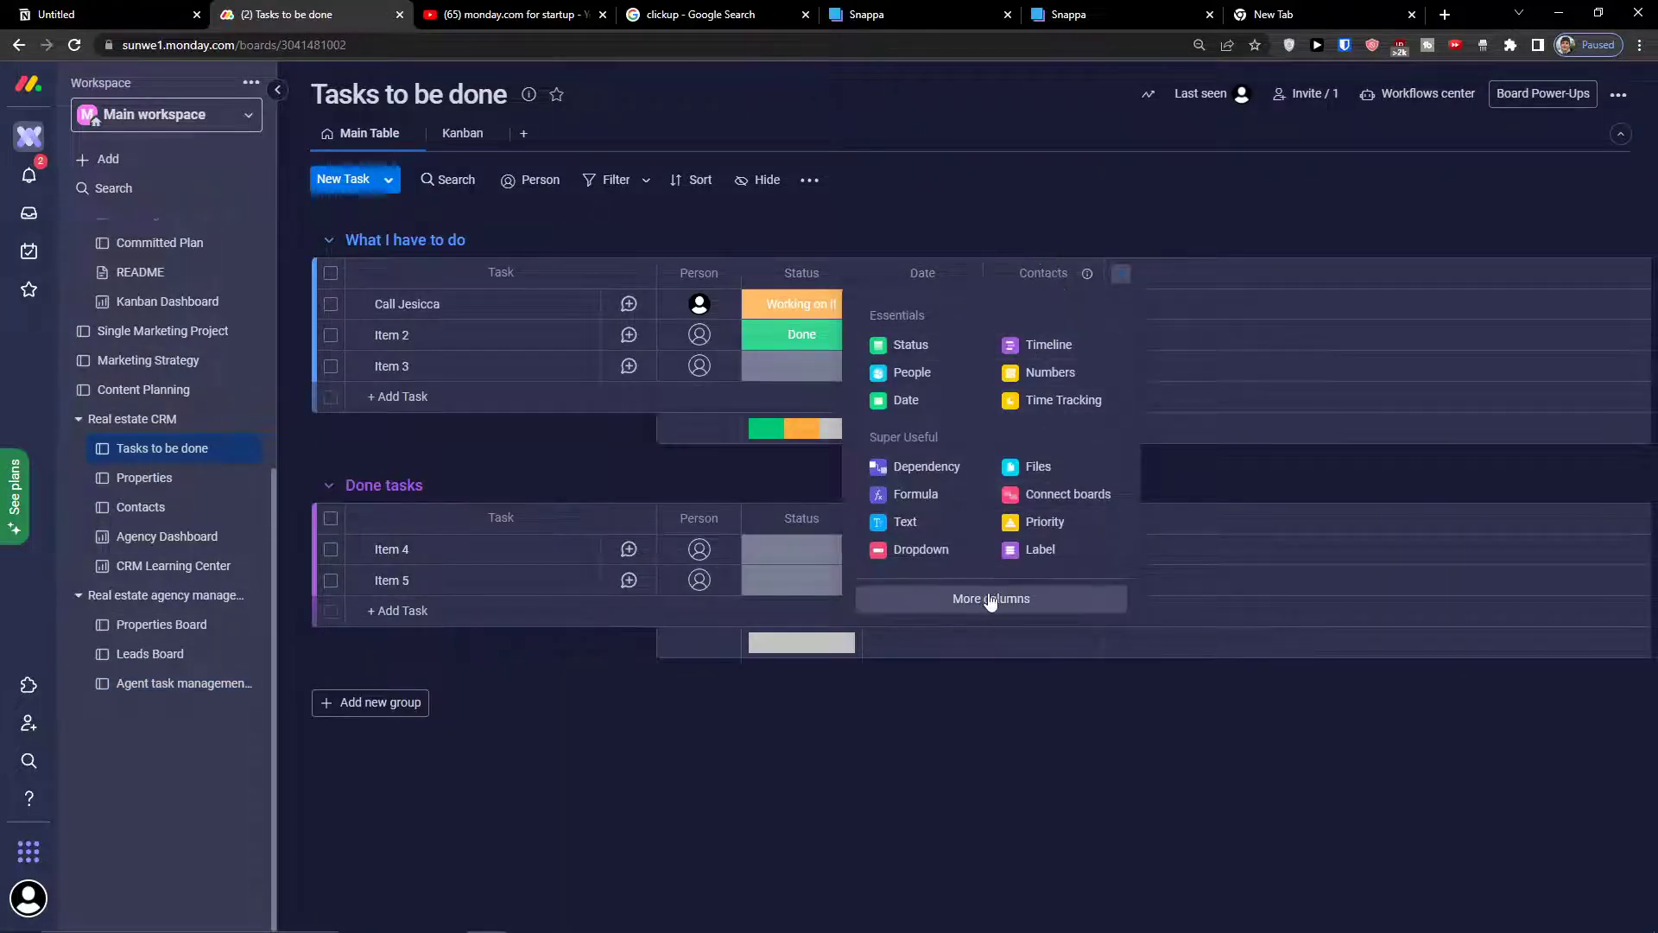
pyautogui.click(926, 467)
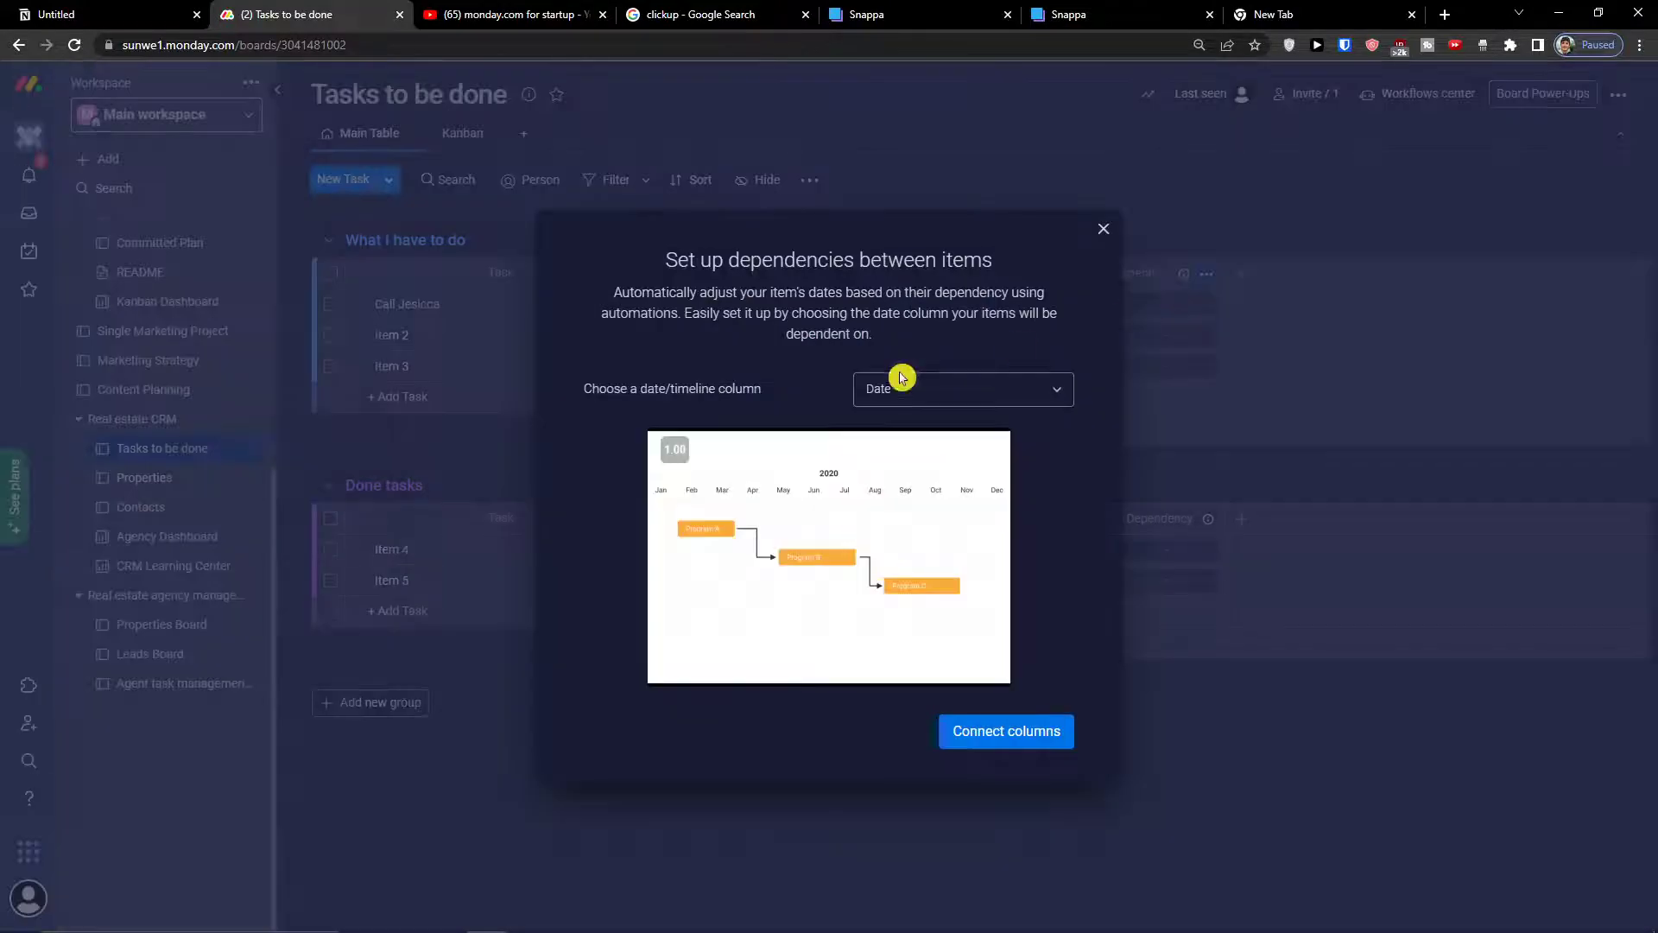
pyautogui.click(937, 386)
pyautogui.click(973, 388)
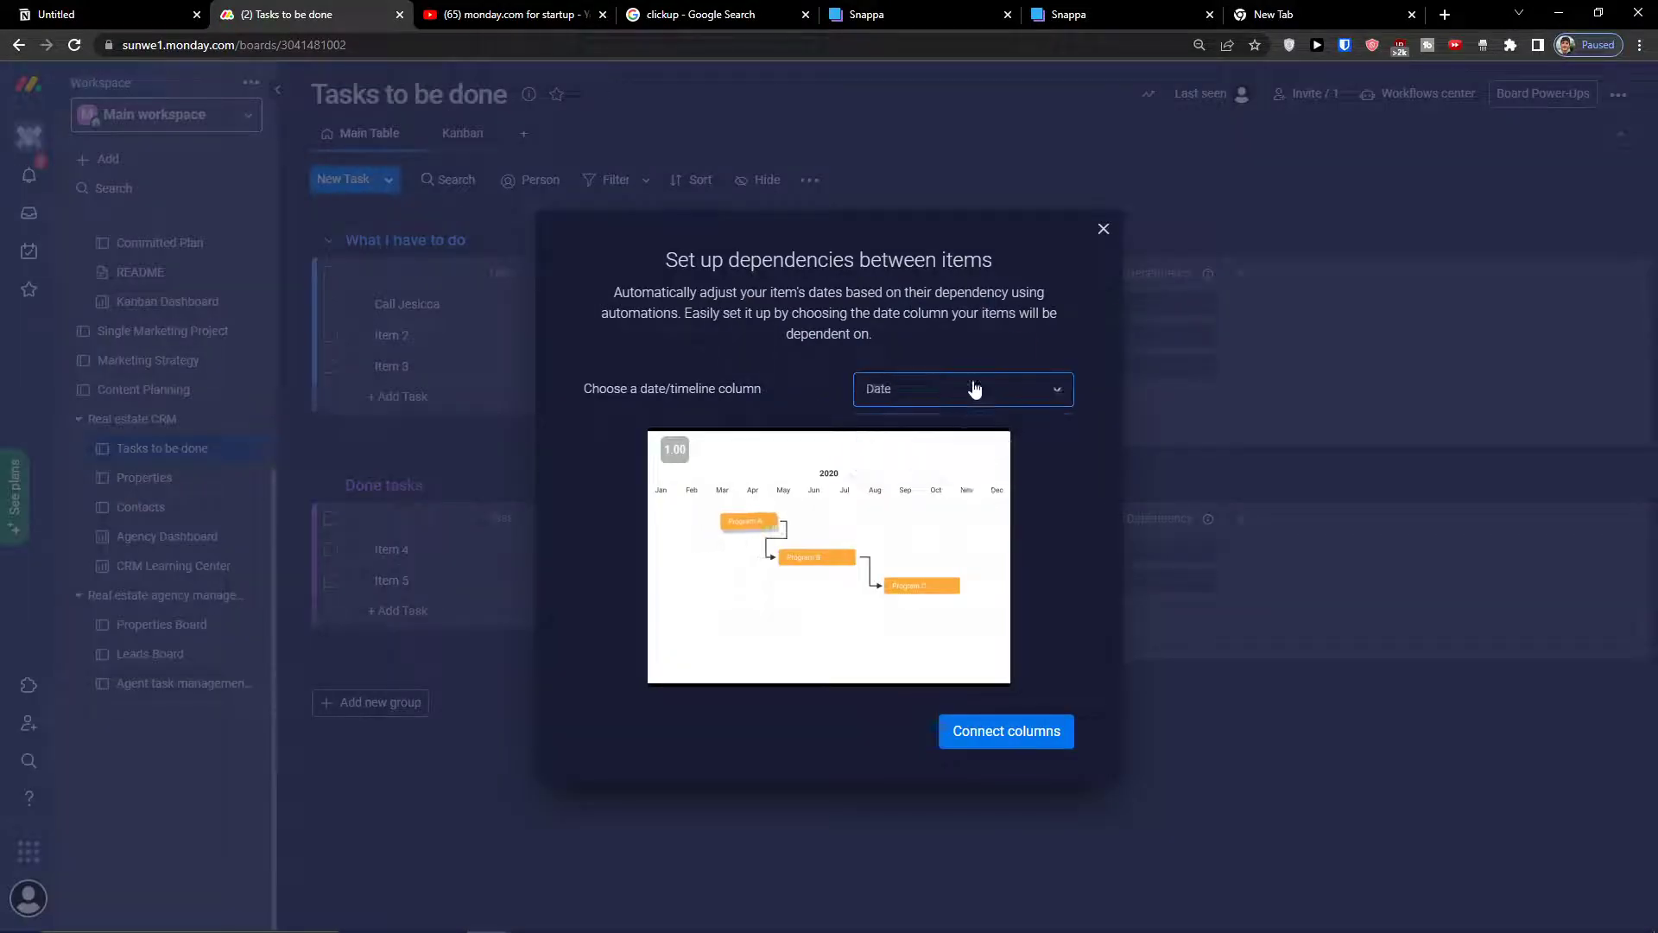
pyautogui.click(1103, 228)
pyautogui.click(1206, 274)
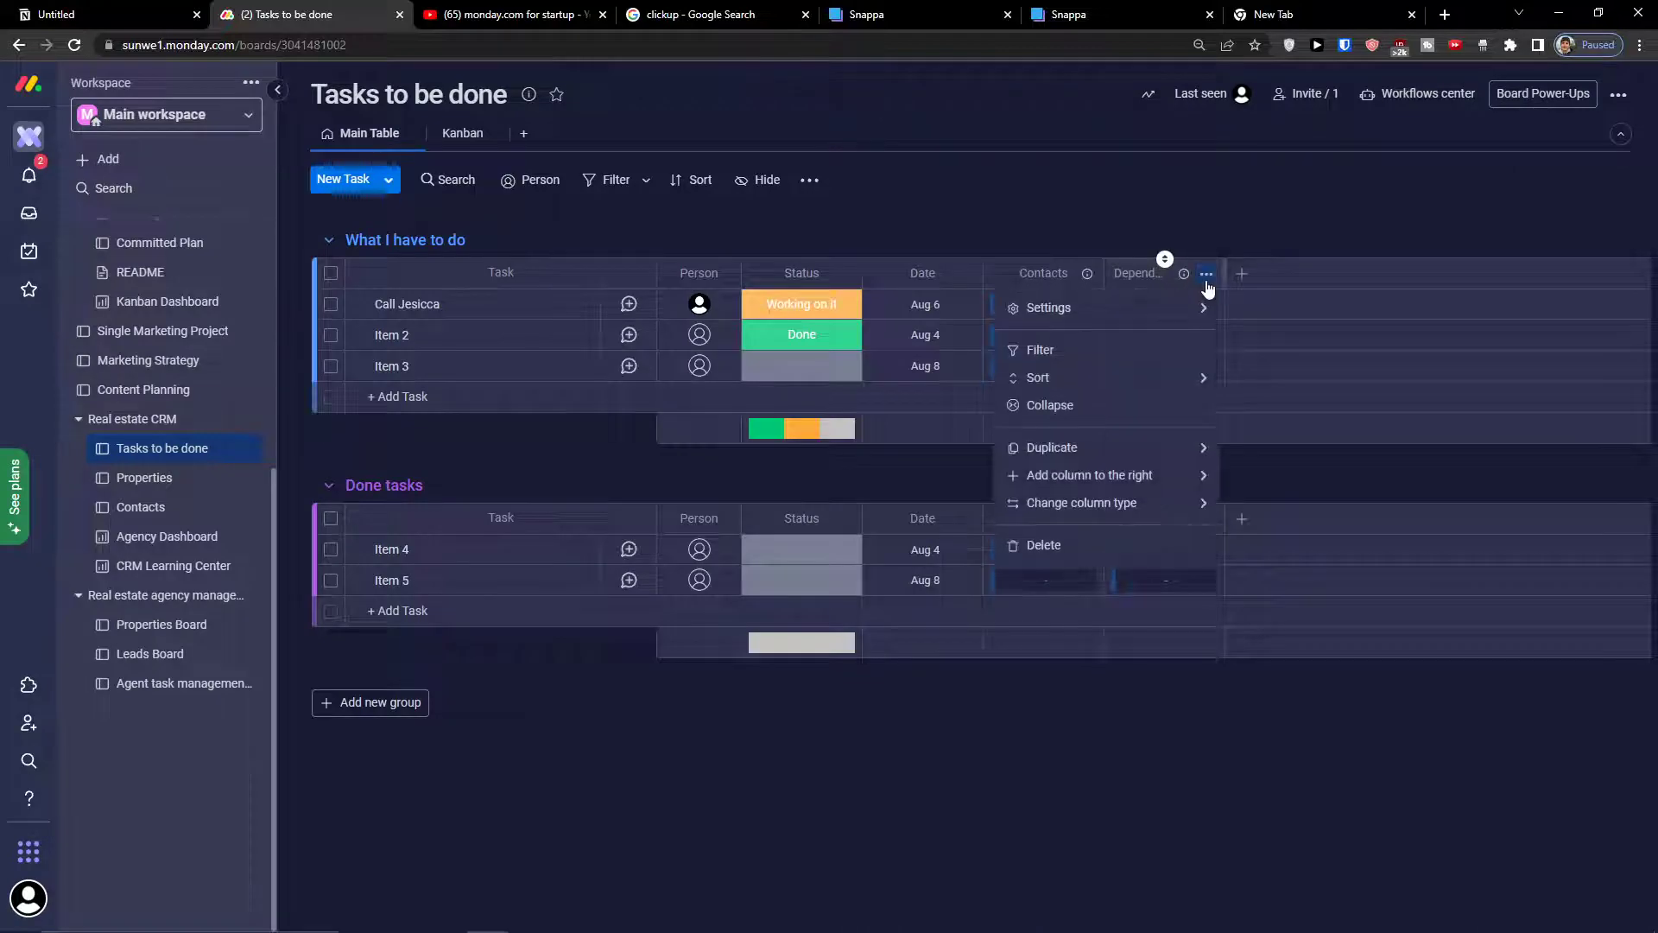
pyautogui.click(1043, 544)
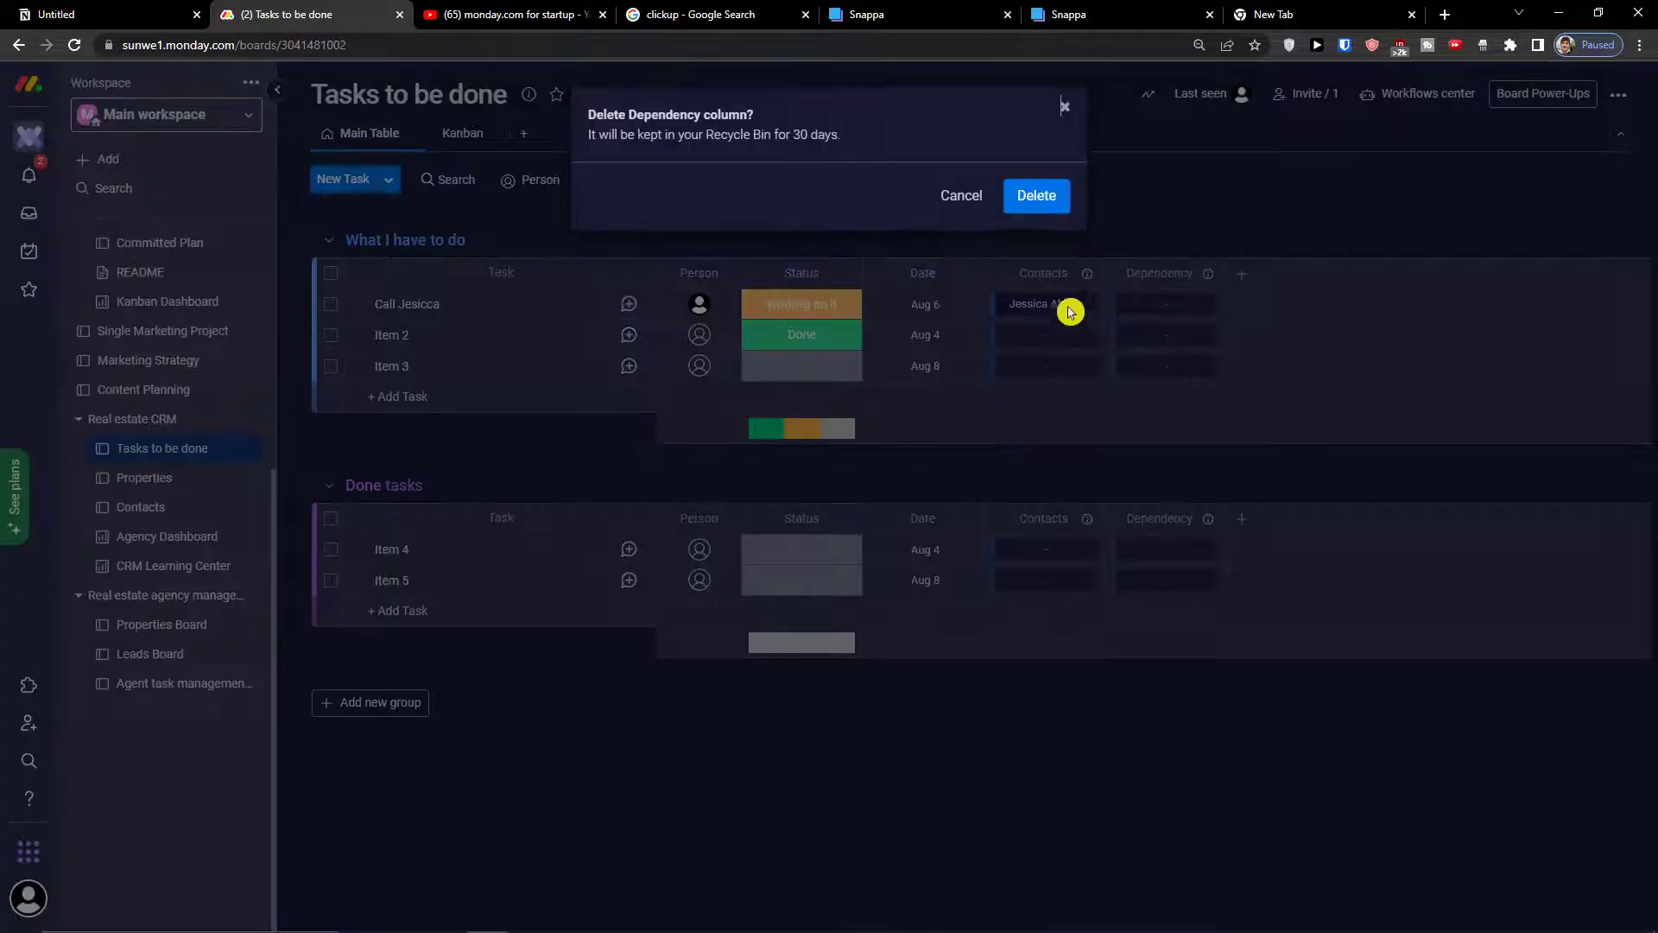
pyautogui.click(1034, 197)
# Step: Add a Connect boards column from the full column catalogue
pyautogui.click(1121, 275)
pyautogui.click(1041, 609)
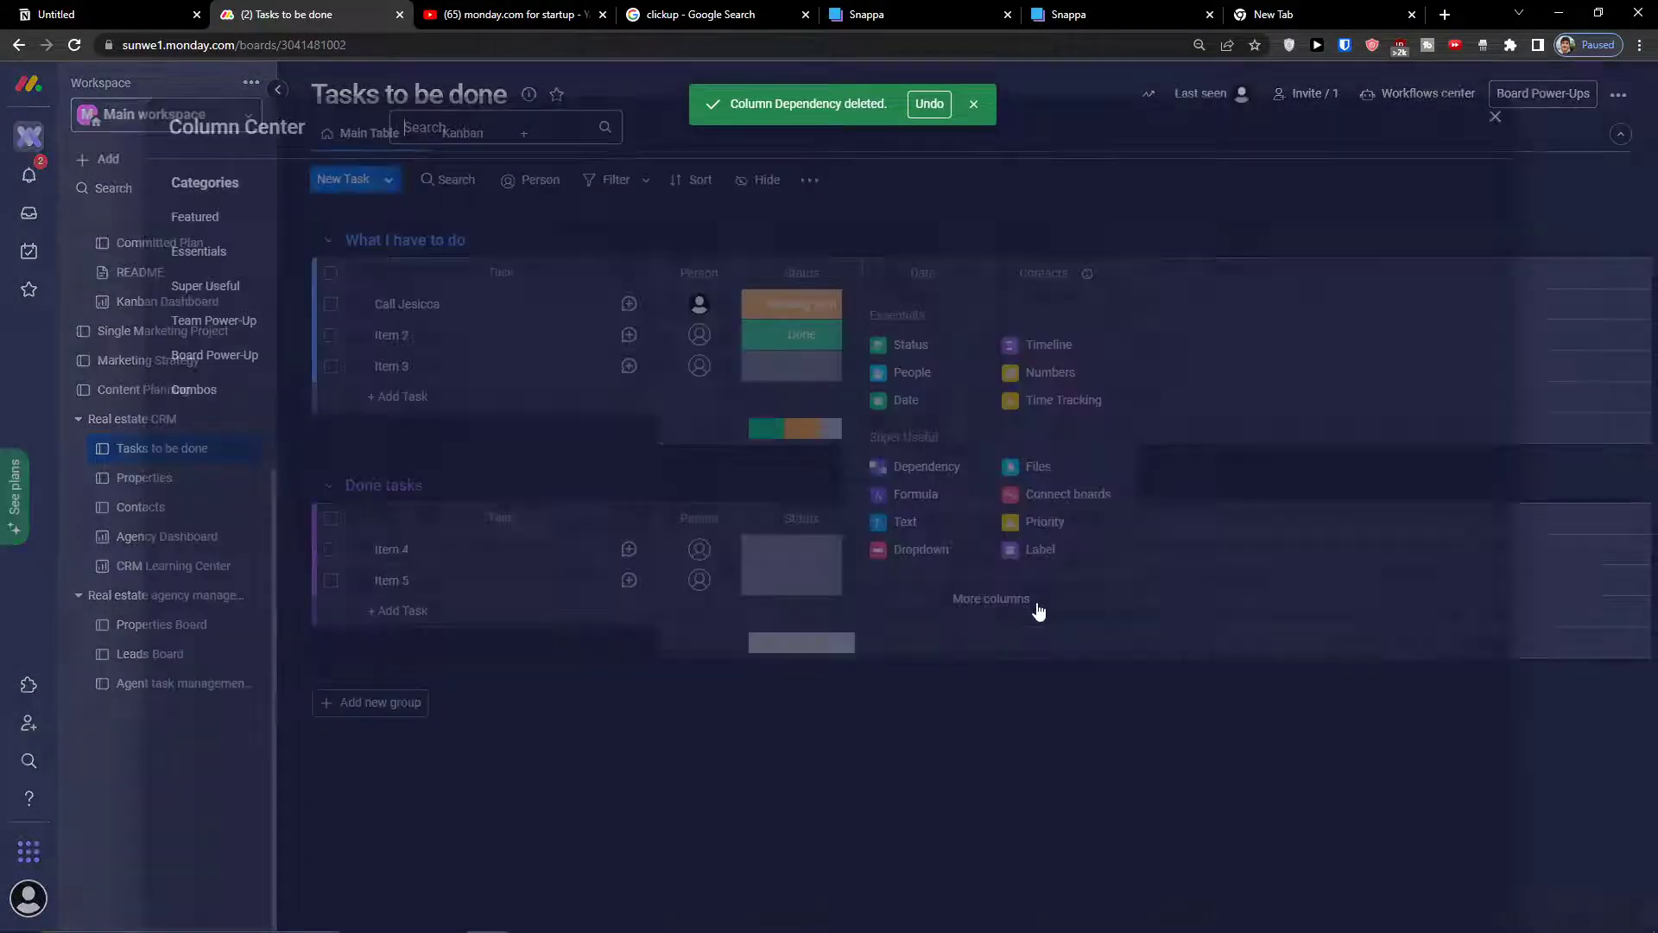
pyautogui.scroll(-8, 933, 609)
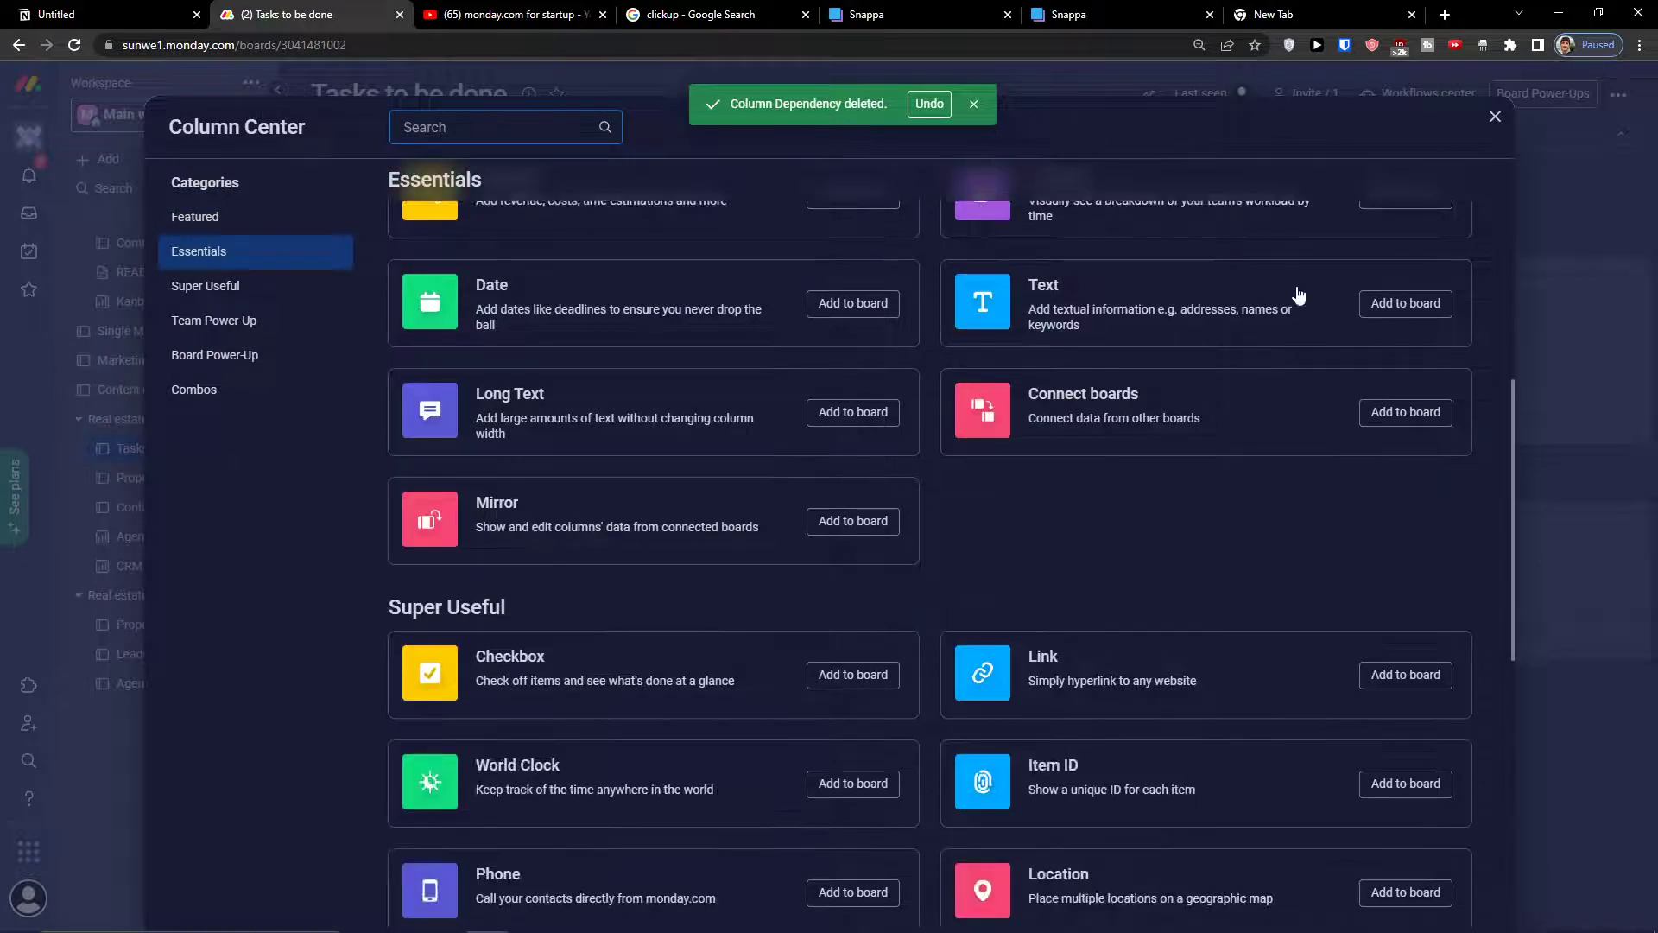
pyautogui.click(1394, 418)
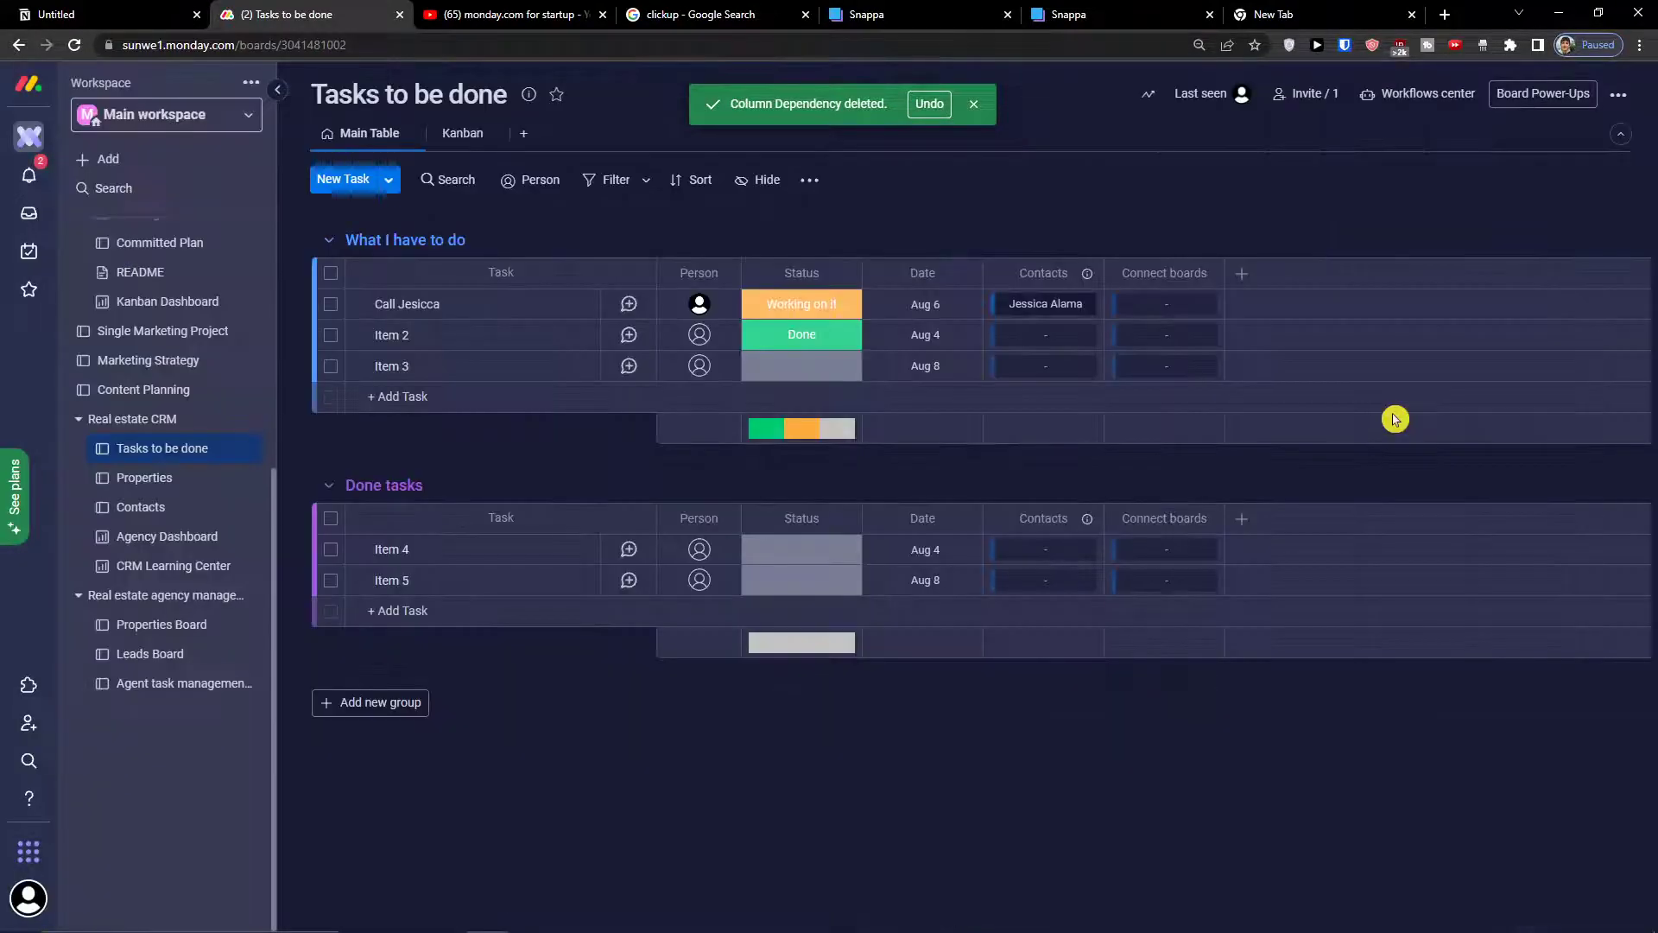
# Step: Connect the new column to the Properties board, skipping the mirror column
pyautogui.click(1007, 519)
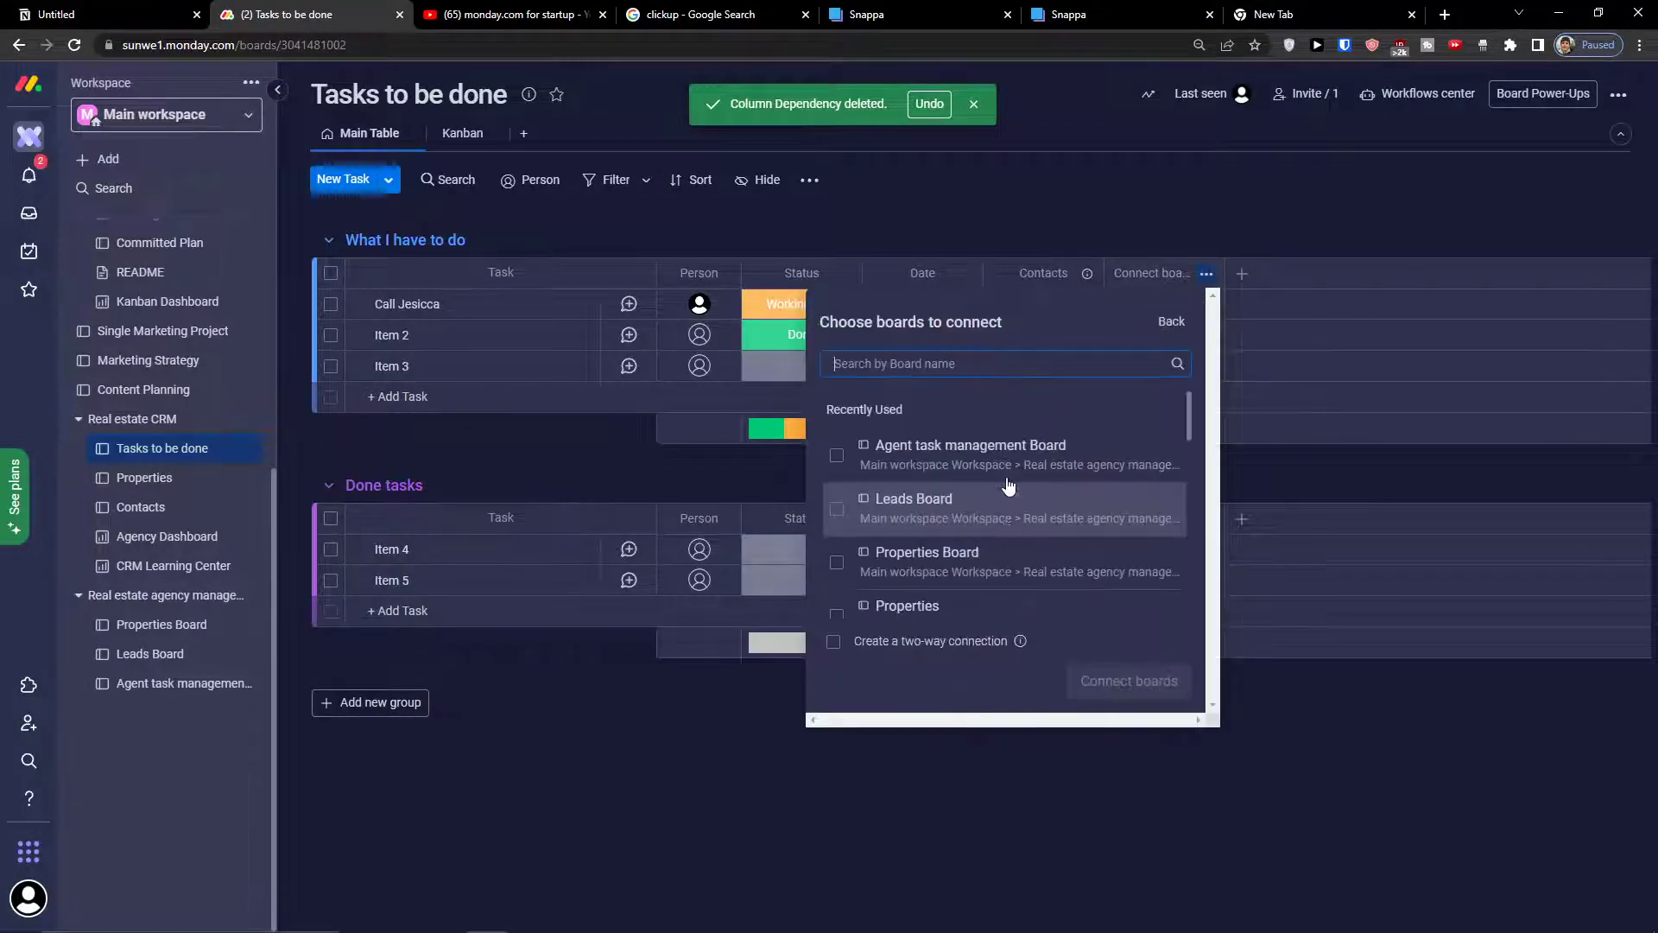
pyautogui.scroll(-2, 1036, 436)
pyautogui.click(1030, 441)
pyautogui.click(1118, 682)
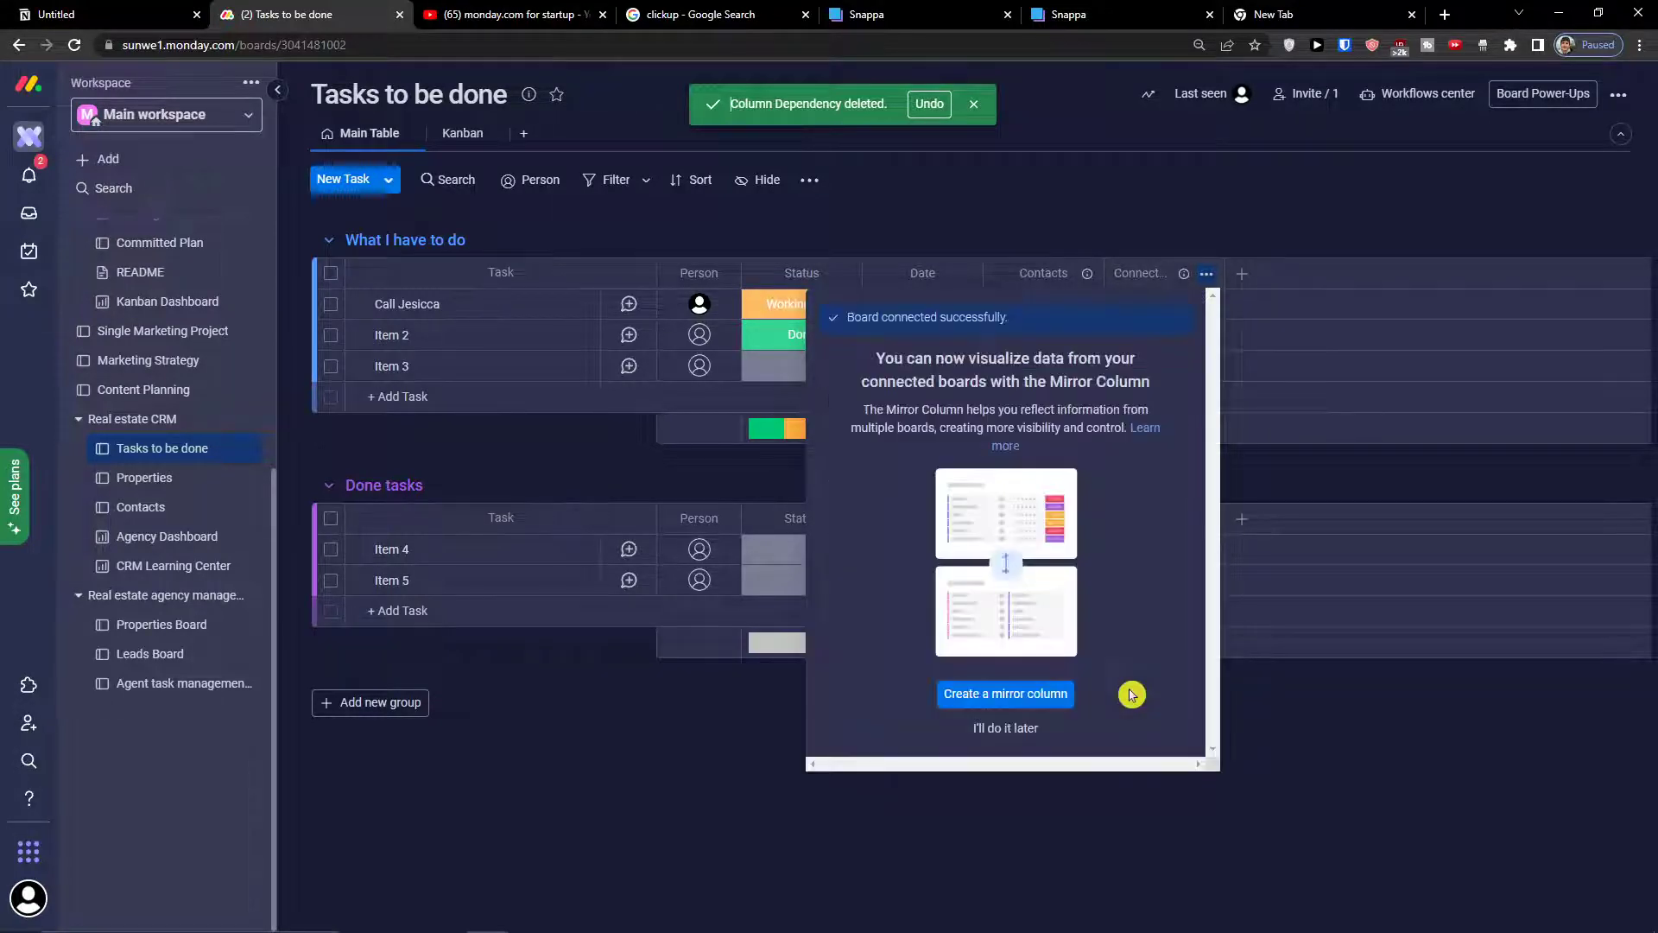
pyautogui.click(976, 733)
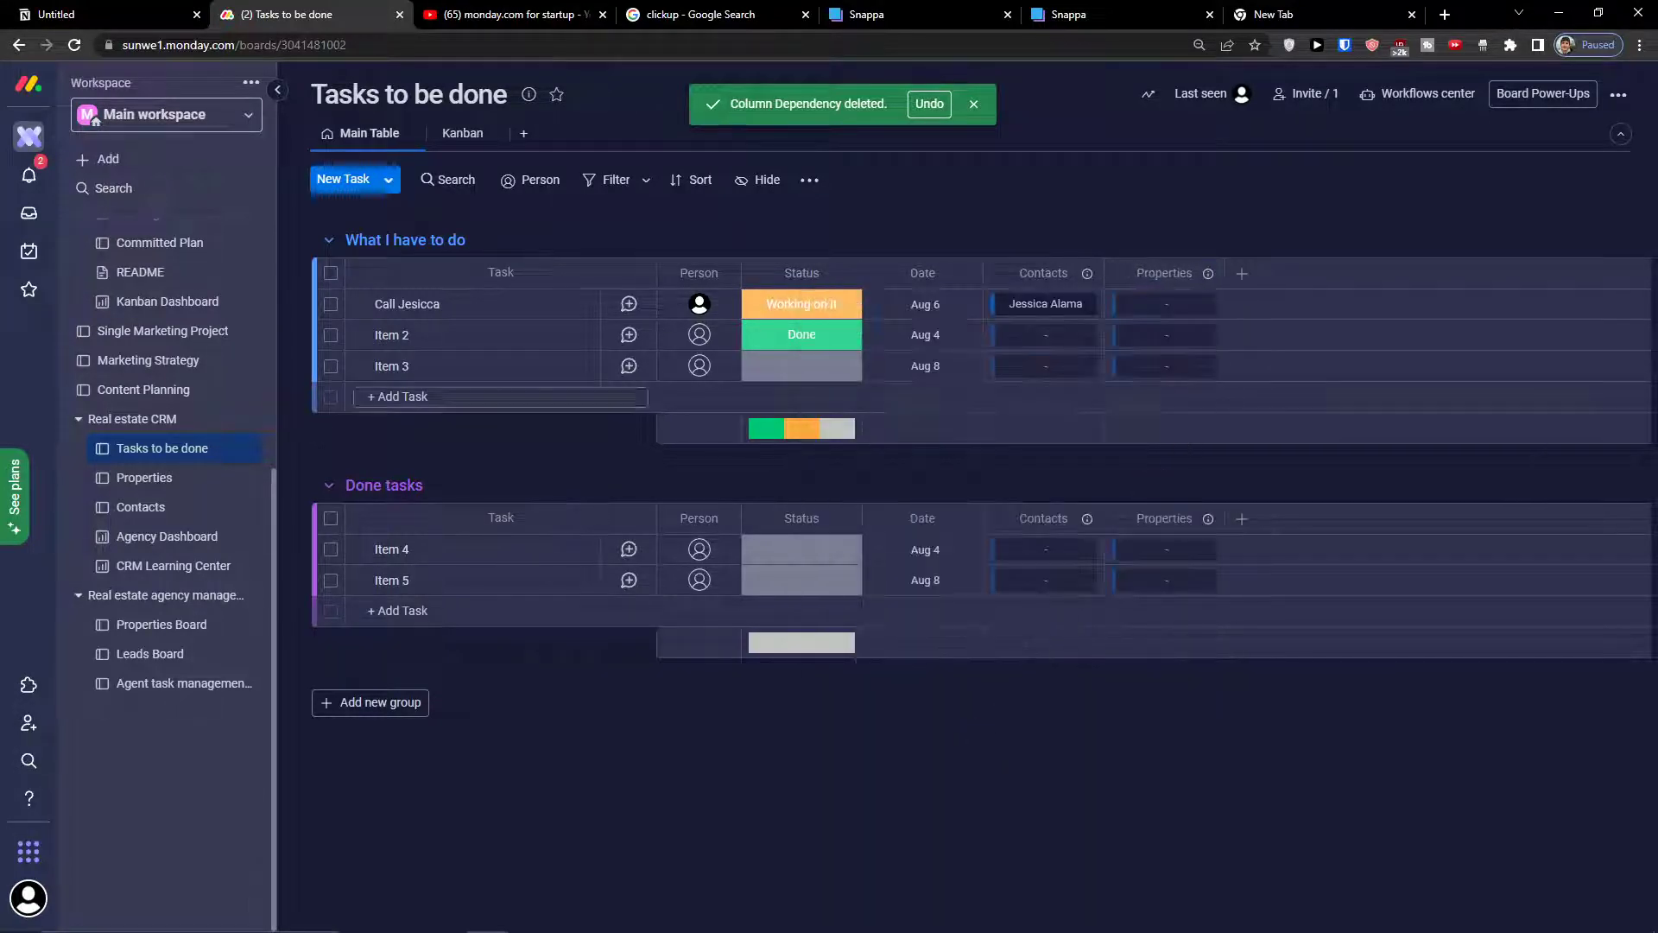
# Step: Attach the Parisian Dream apartment listing to the first task and review its details
pyautogui.click(1163, 309)
pyautogui.click(1088, 518)
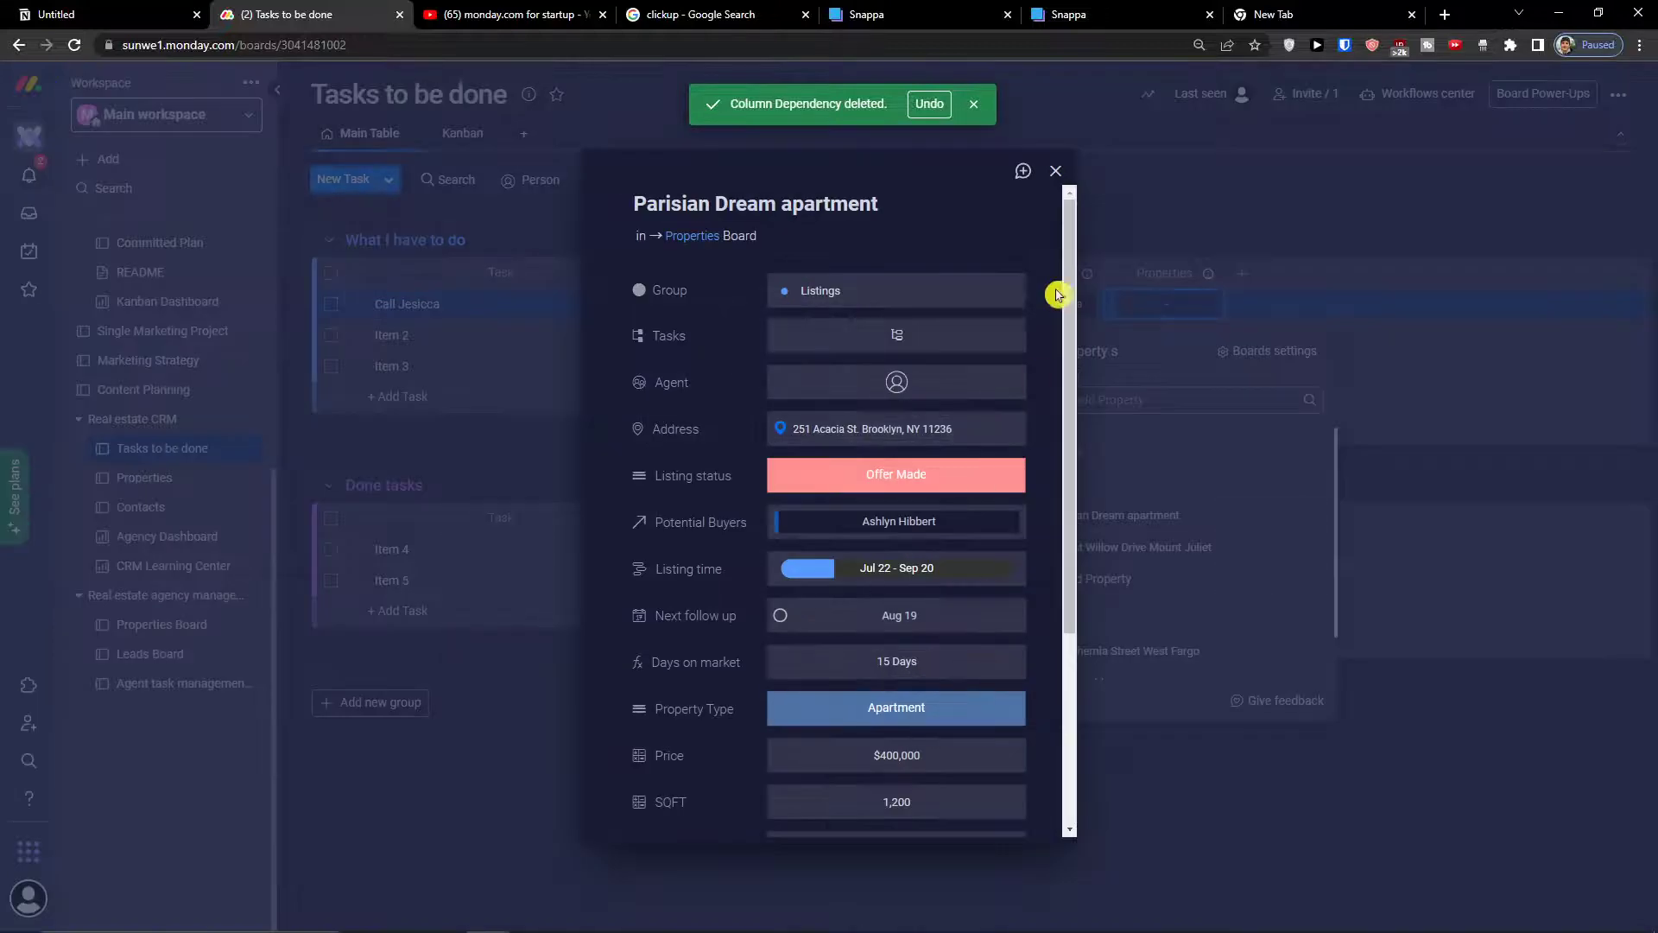
pyautogui.scroll(-3, 1008, 328)
pyautogui.scroll(3, 988, 397)
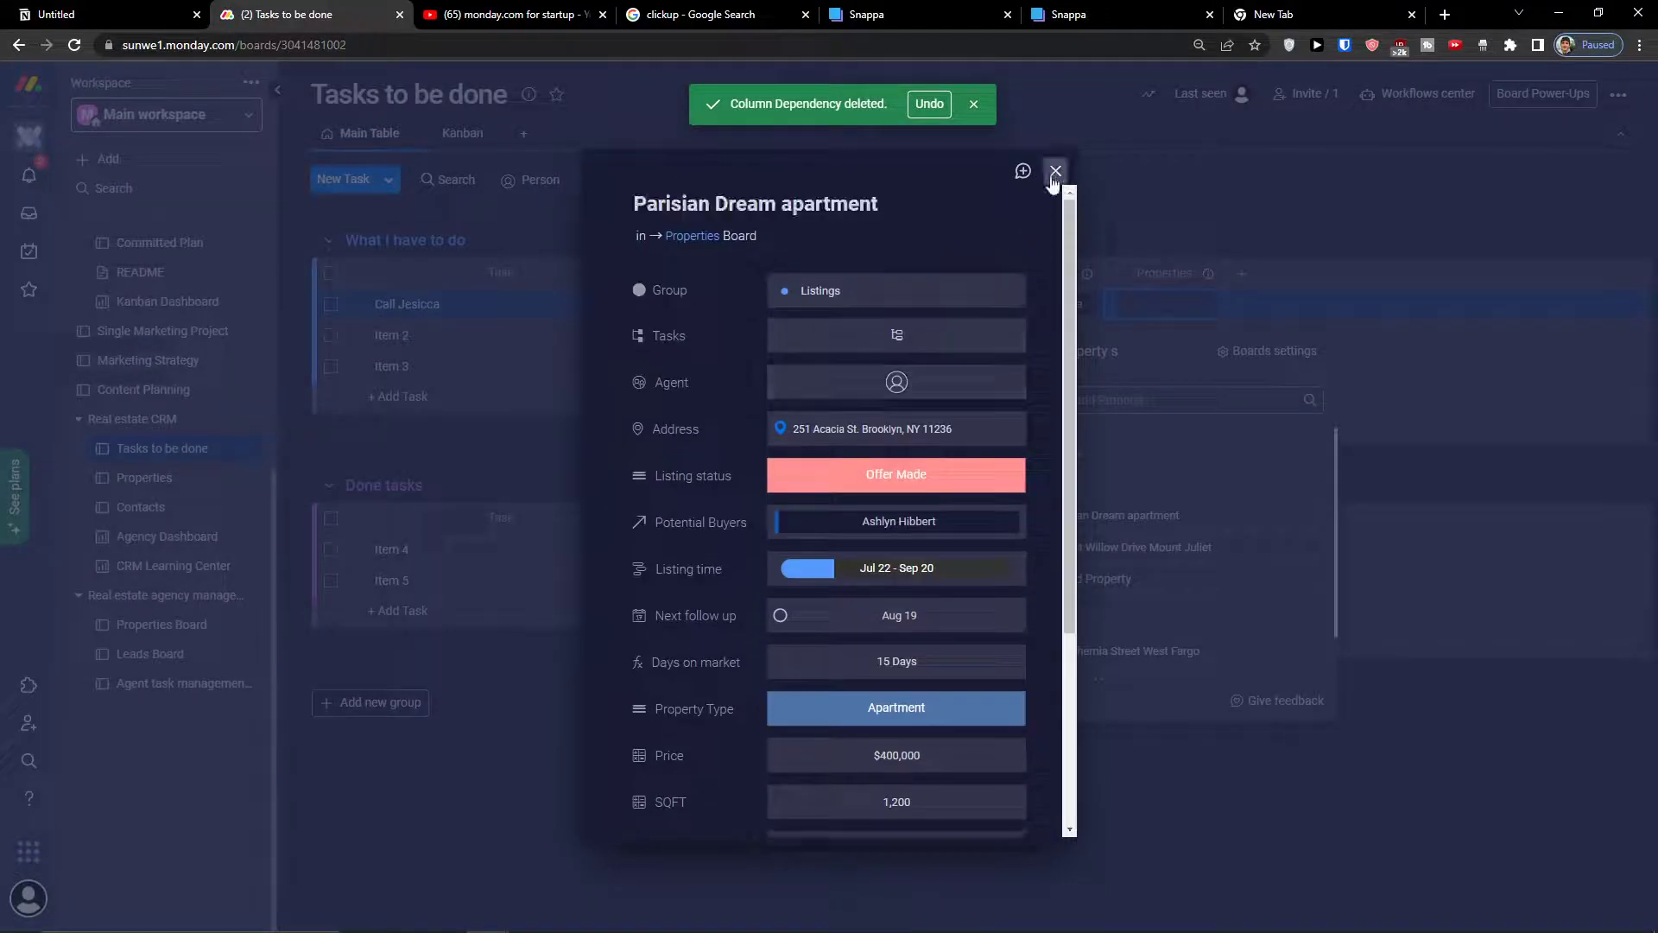
pyautogui.click(1055, 170)
pyautogui.click(1022, 516)
pyautogui.click(936, 766)
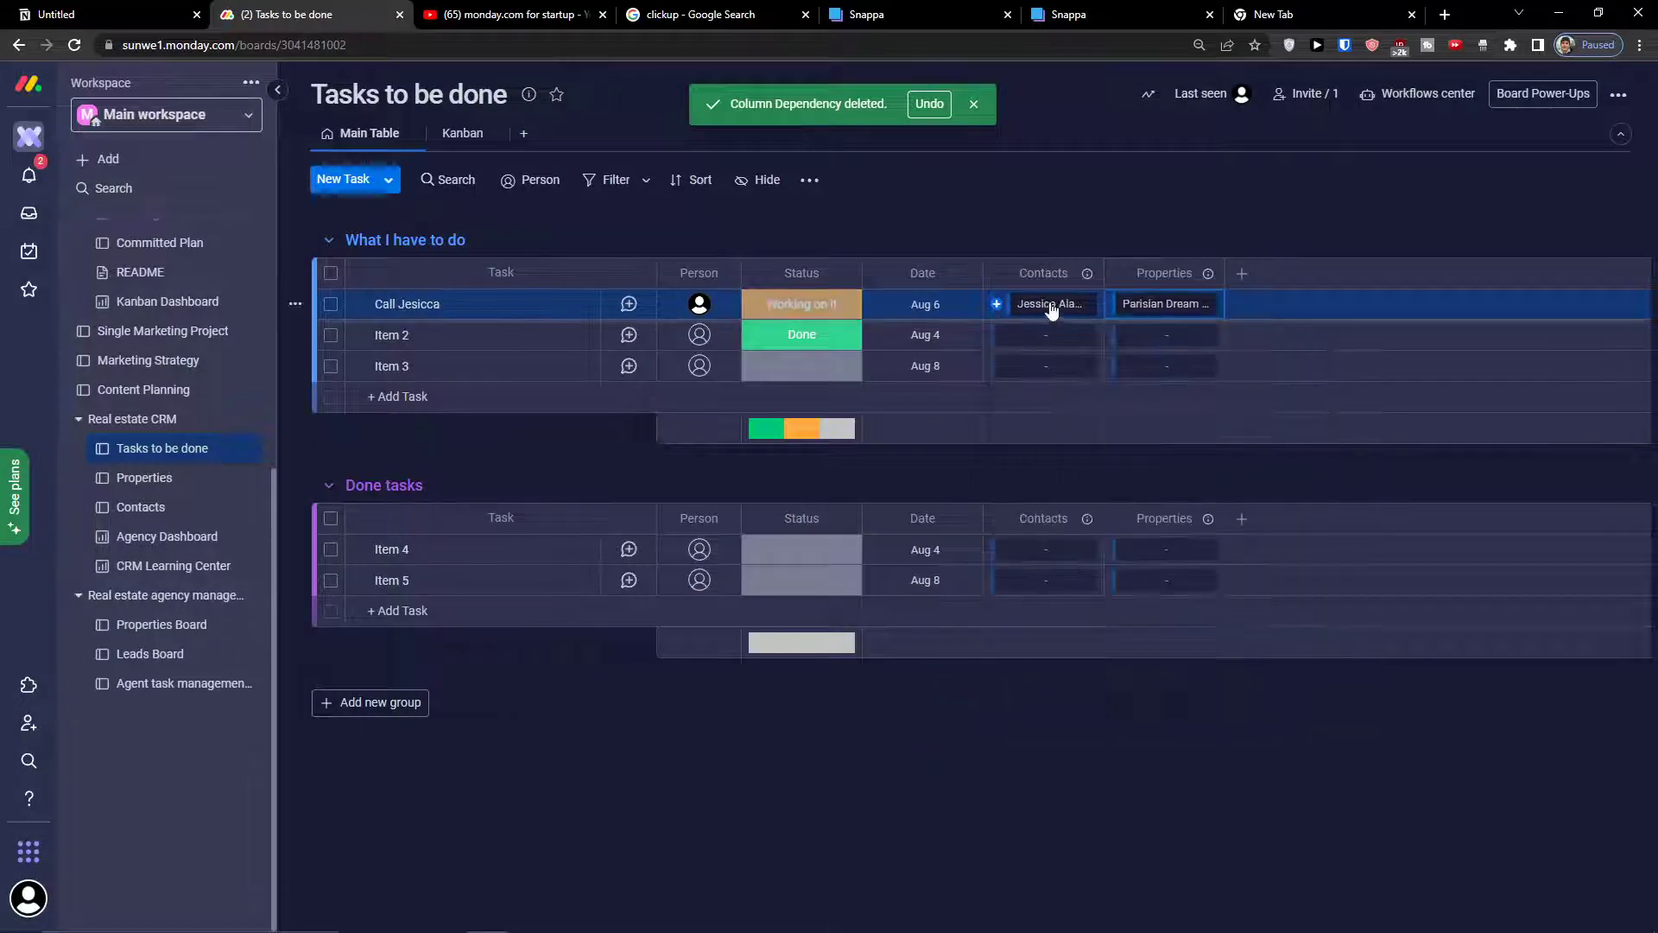
pyautogui.click(1166, 308)
pyautogui.scroll(-3, 844, 359)
pyautogui.click(1147, 682)
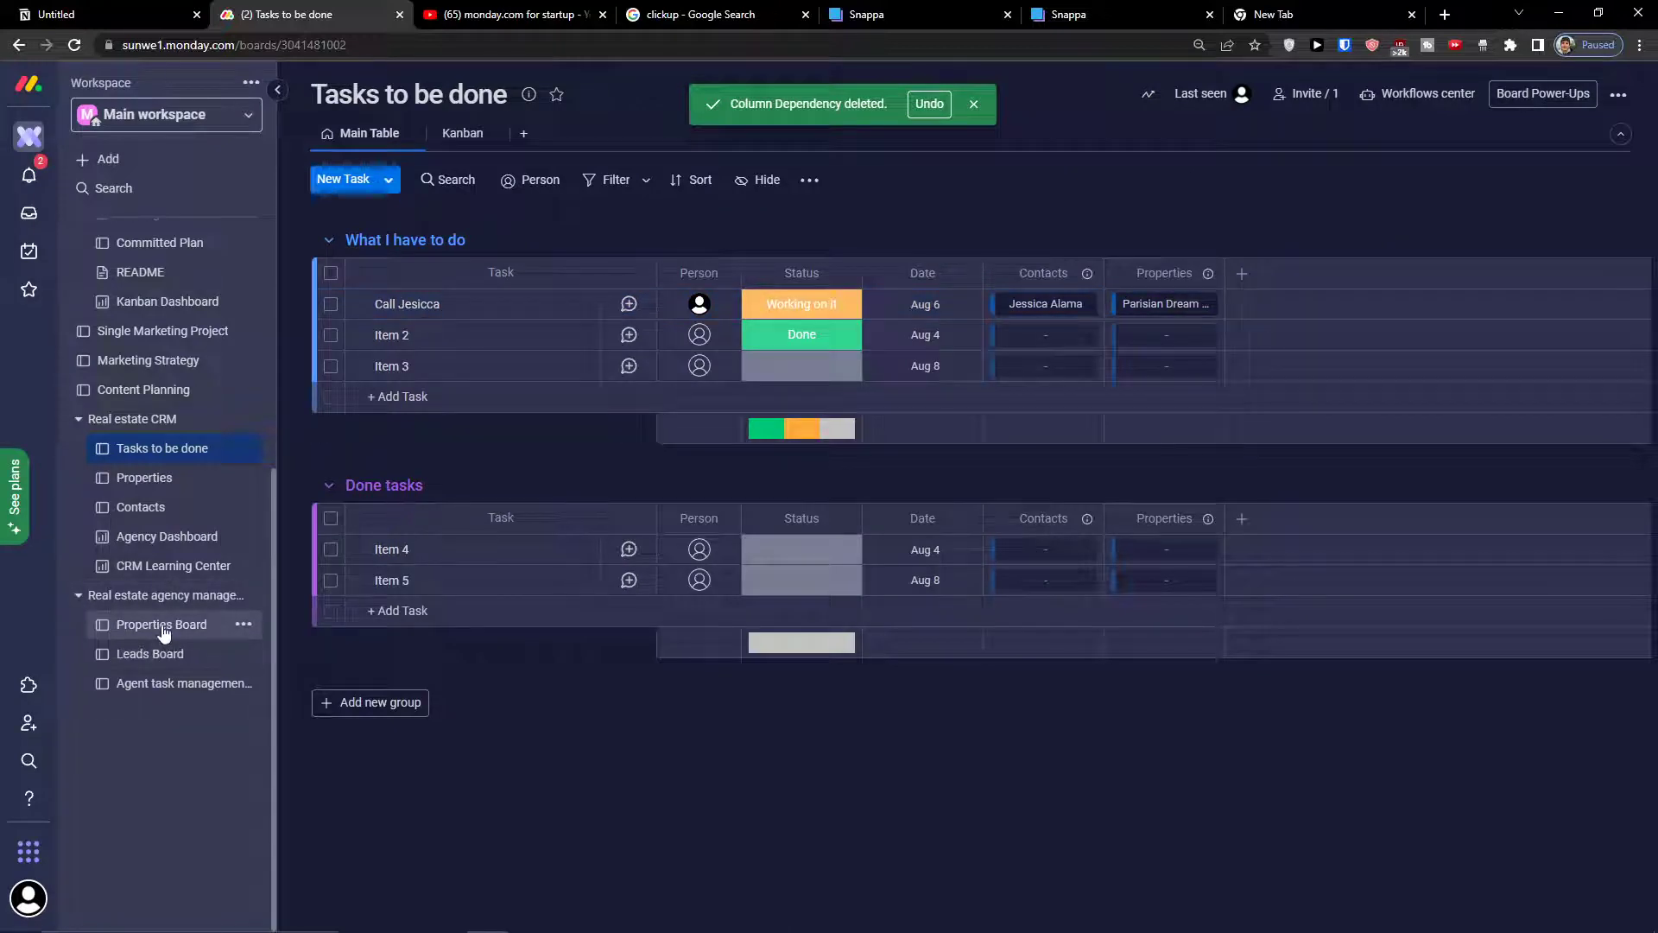
# Step: Return to the Agent task management Board with its This week, Next week and Done groups
pyautogui.click(125, 683)
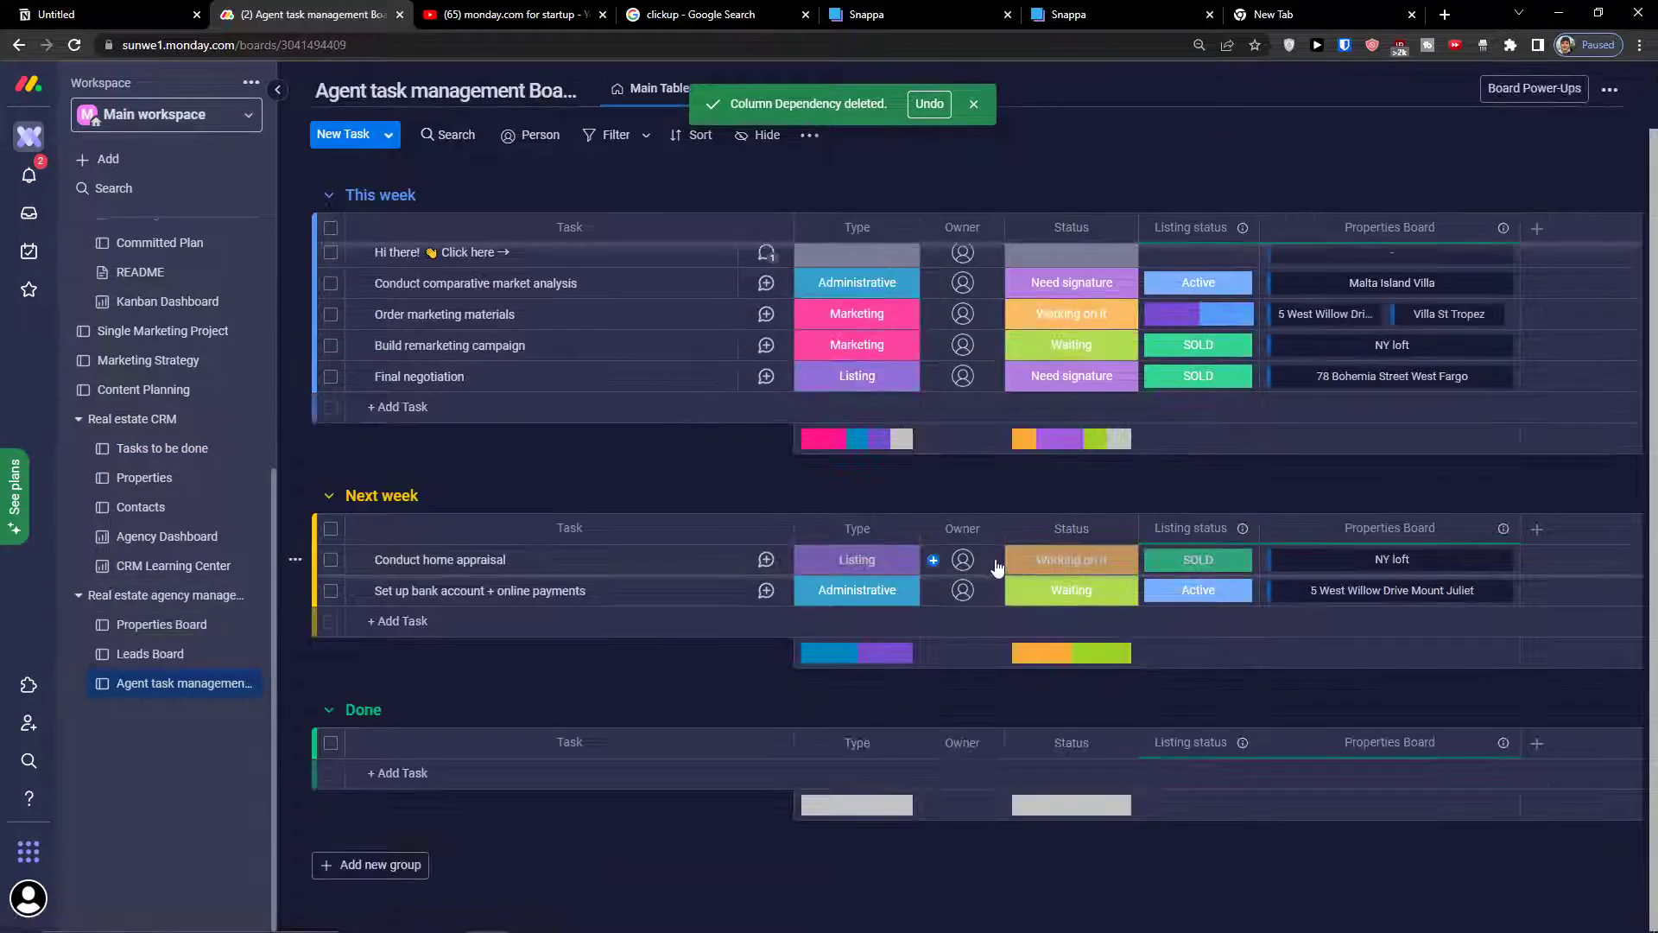